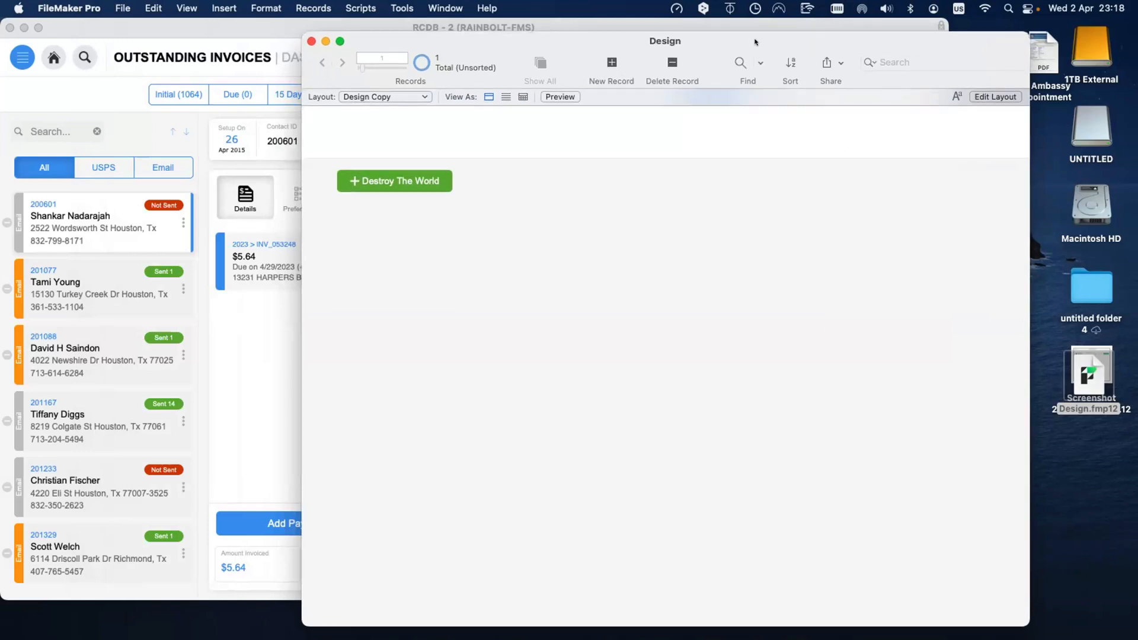
Step: Nudge the Design window aside and bring the Outstanding Invoices dashboard to the front
drag(754, 44, 757, 40)
click(280, 325)
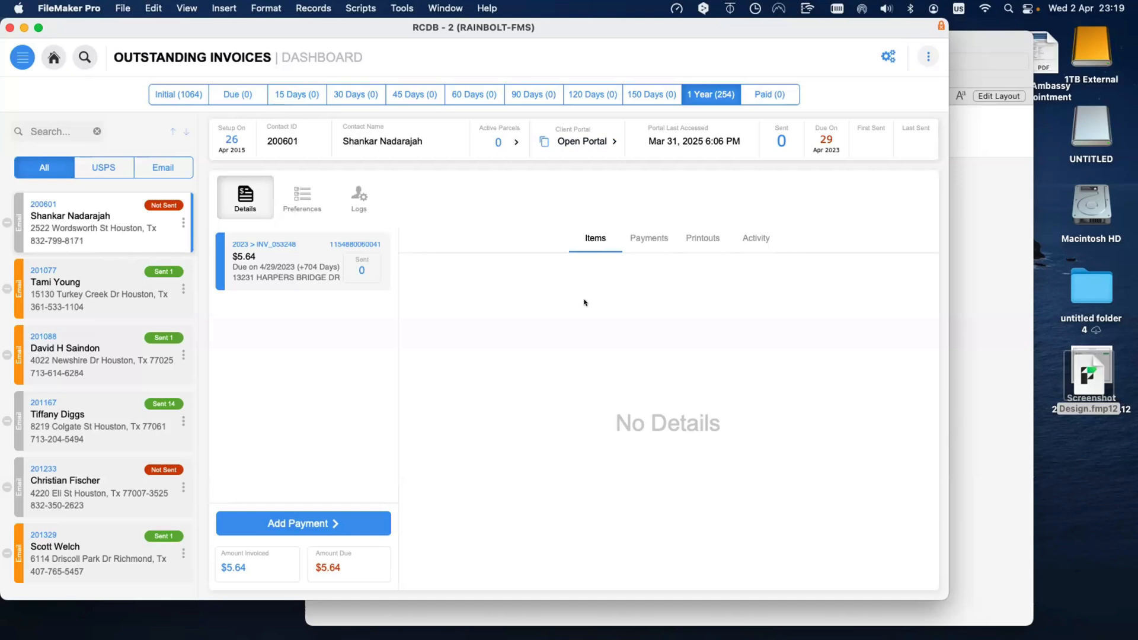
Step: Switch to the Initial (1064) invoice group and show item details for the first $197.38 invoice
click(163, 96)
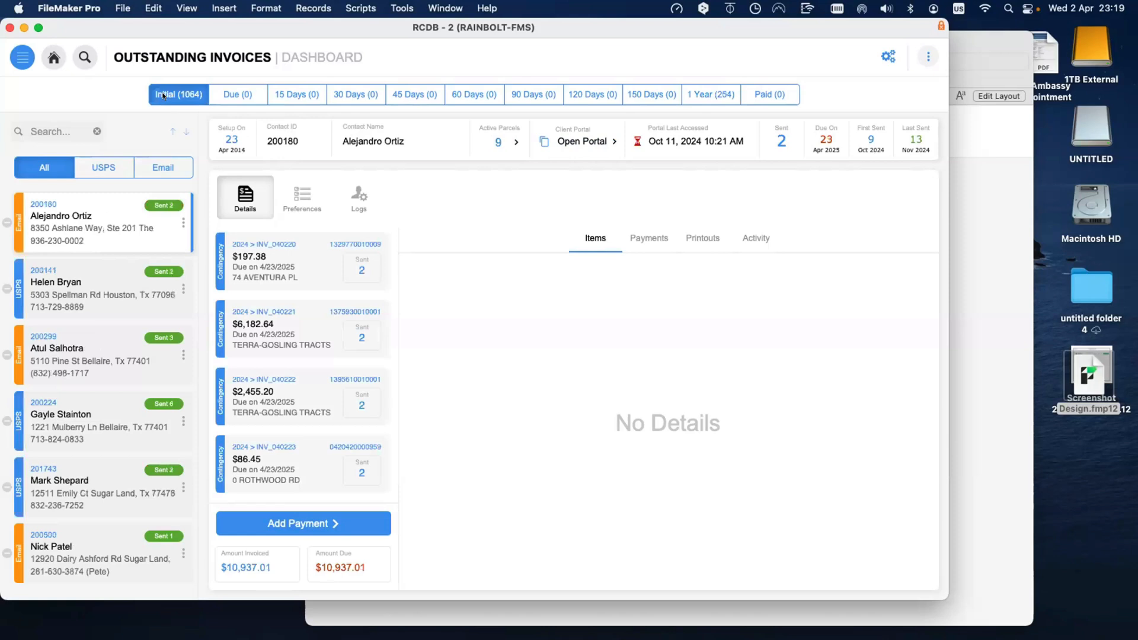
click(304, 267)
click(297, 261)
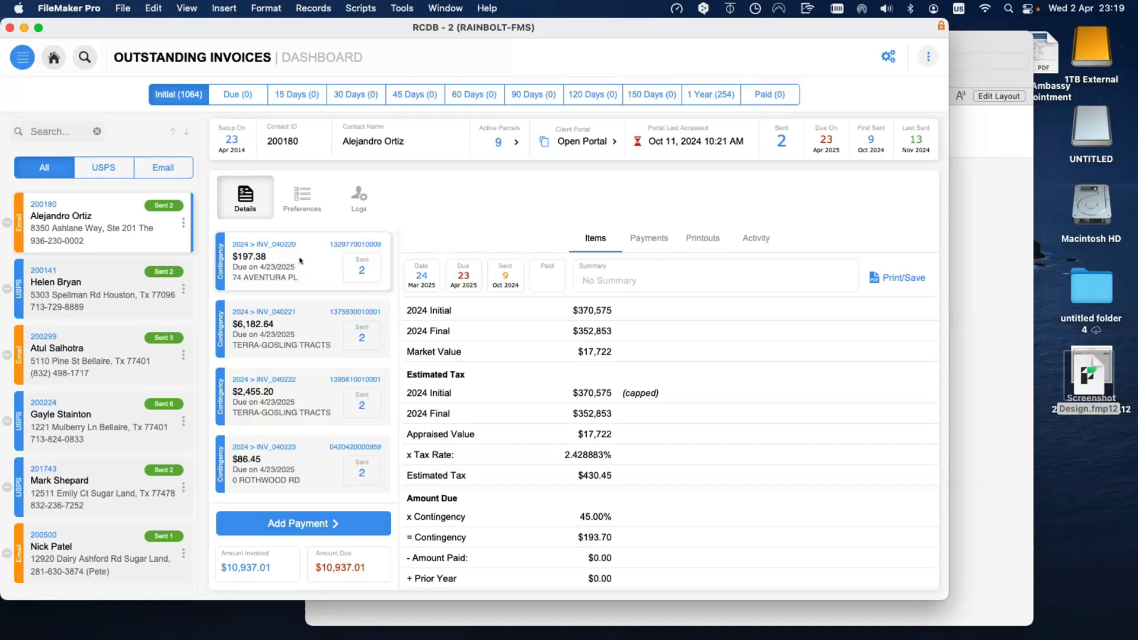
Step: Show the Printouts tab for the $197.38 invoice
click(706, 238)
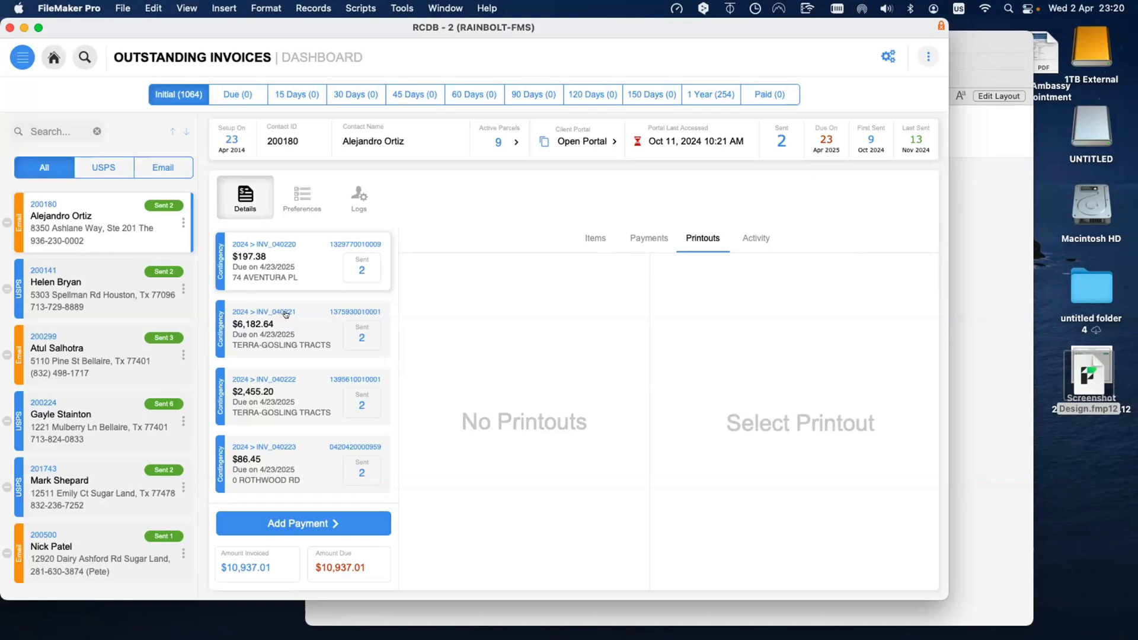
scroll(290, 313, down, 1)
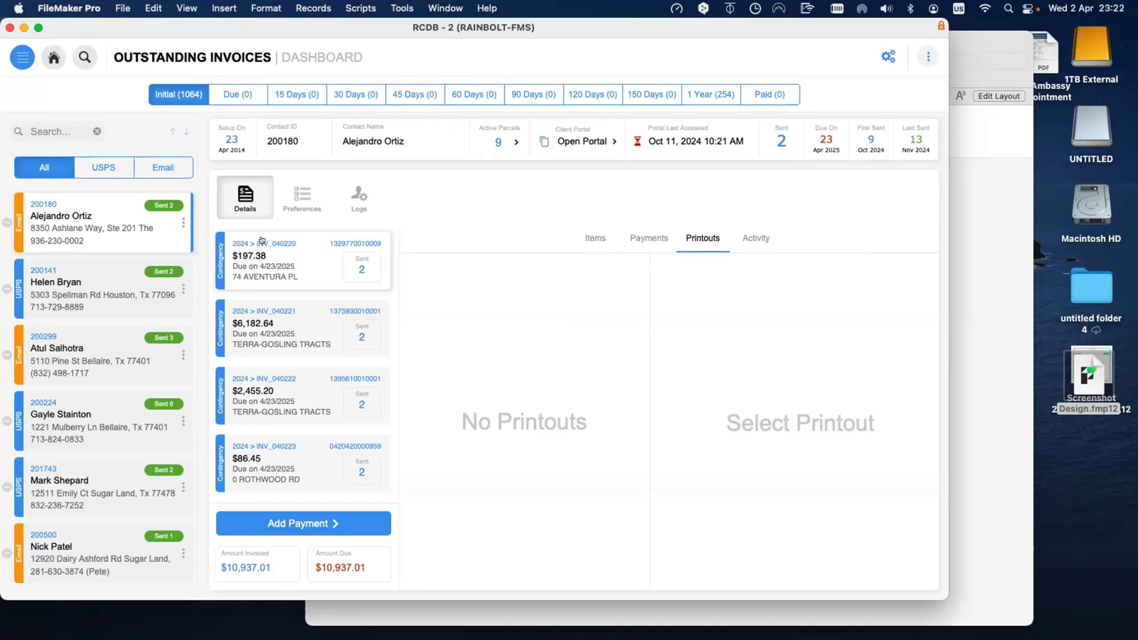
scroll(262, 240, up, 1)
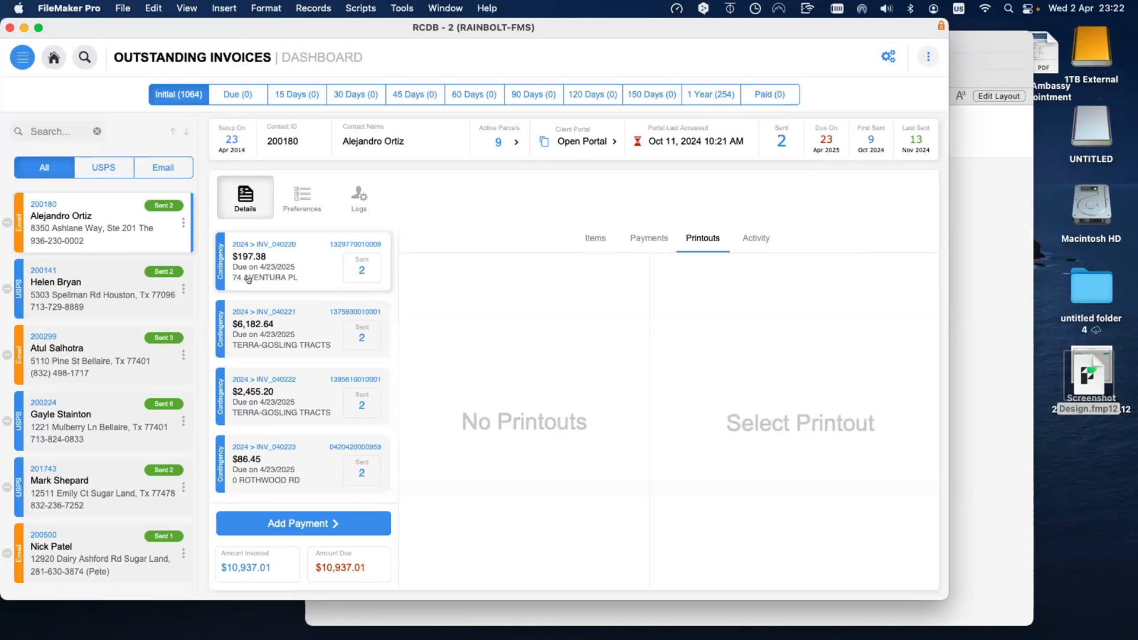
Step: Scroll the invoice list down and back up
scroll(247, 279, down, 1)
scroll(255, 285, down, 2)
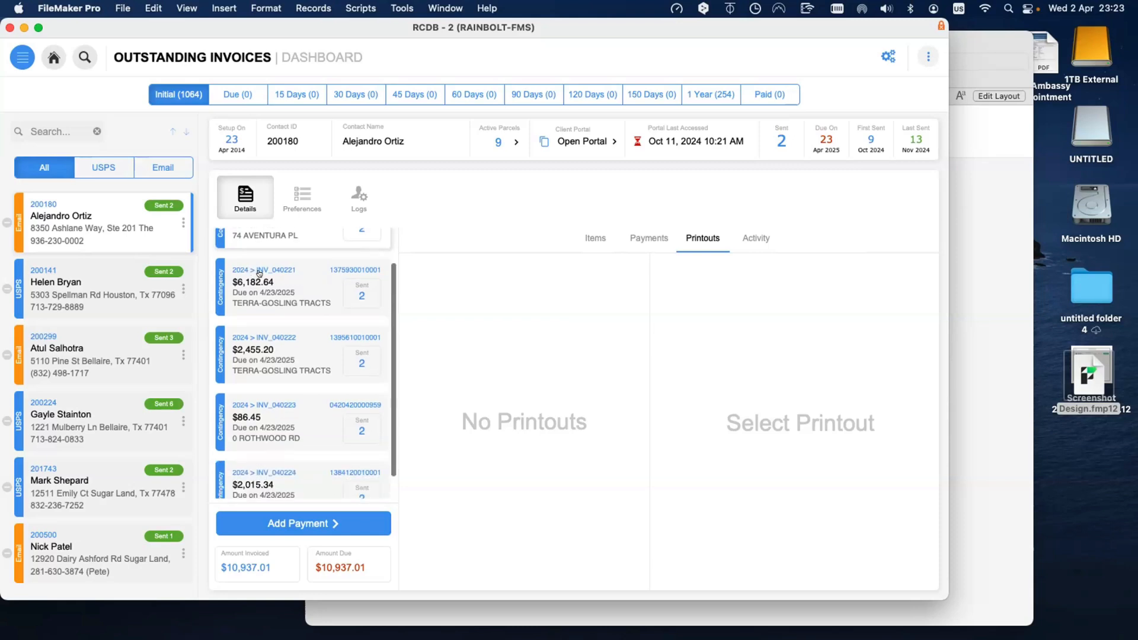
scroll(258, 255, up, 2)
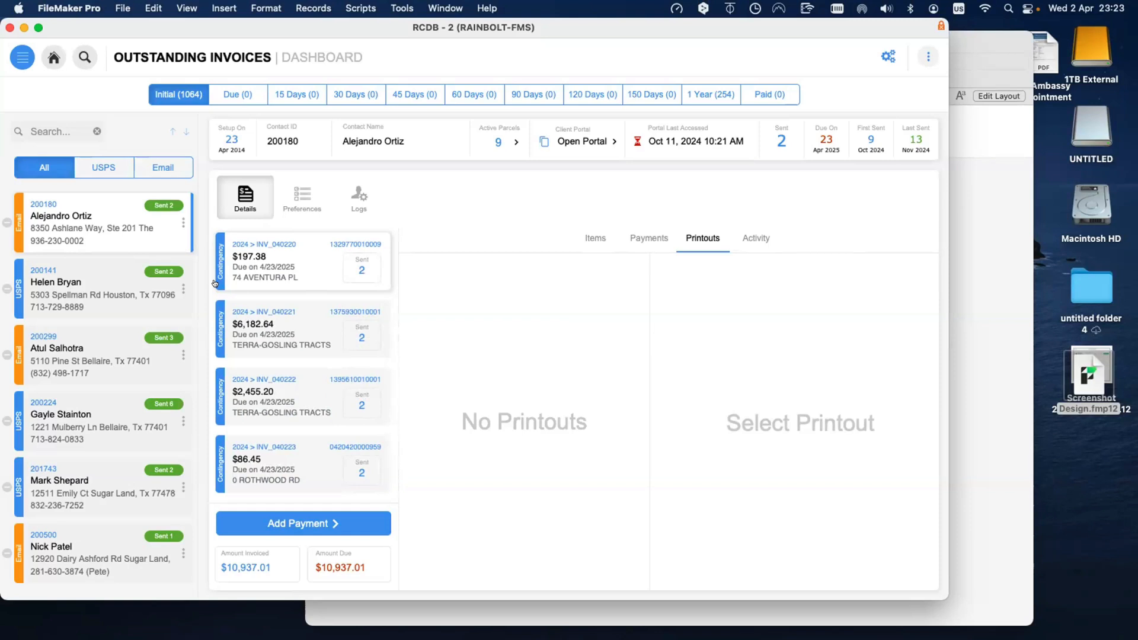
Step: Put the Design window in Layout mode and rotate the Destroy The World button vertical
click(972, 221)
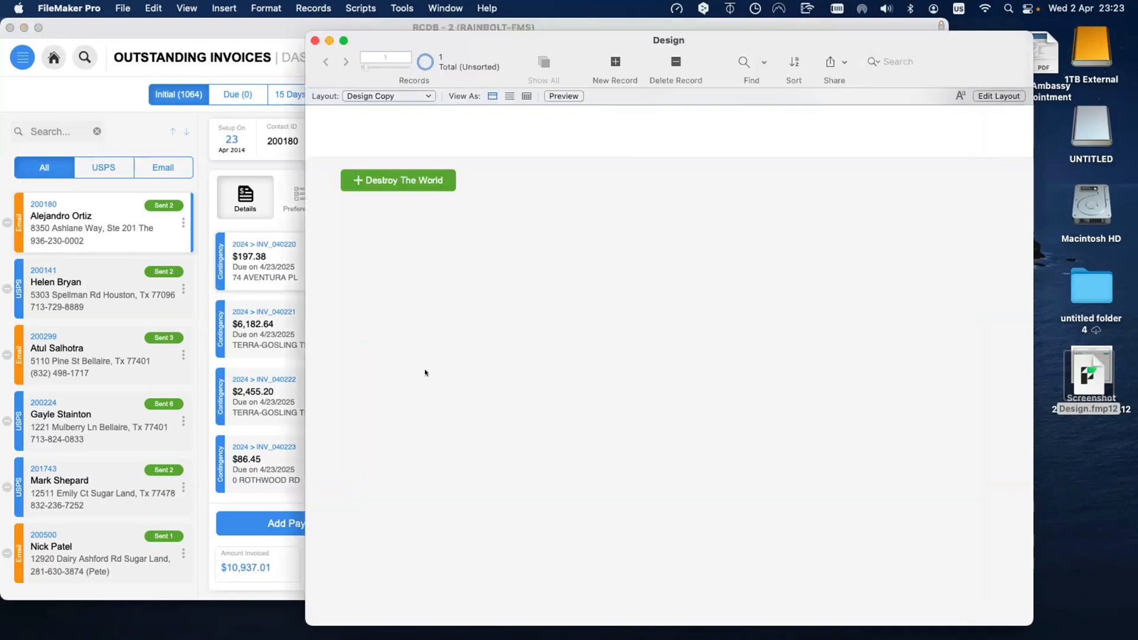
key(super+l)
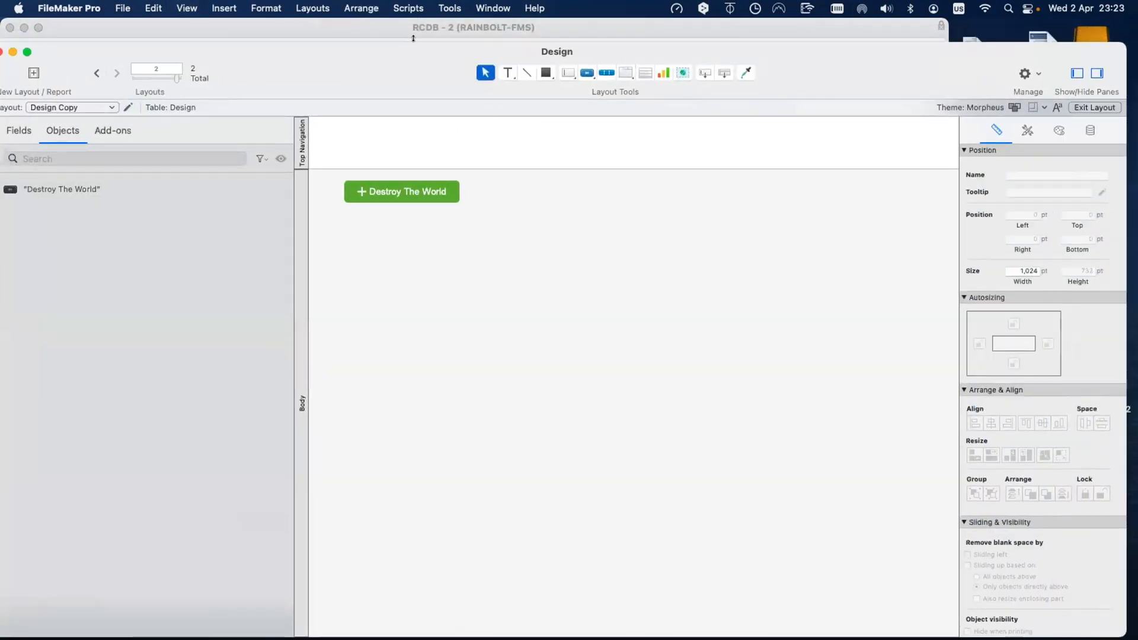
click(437, 224)
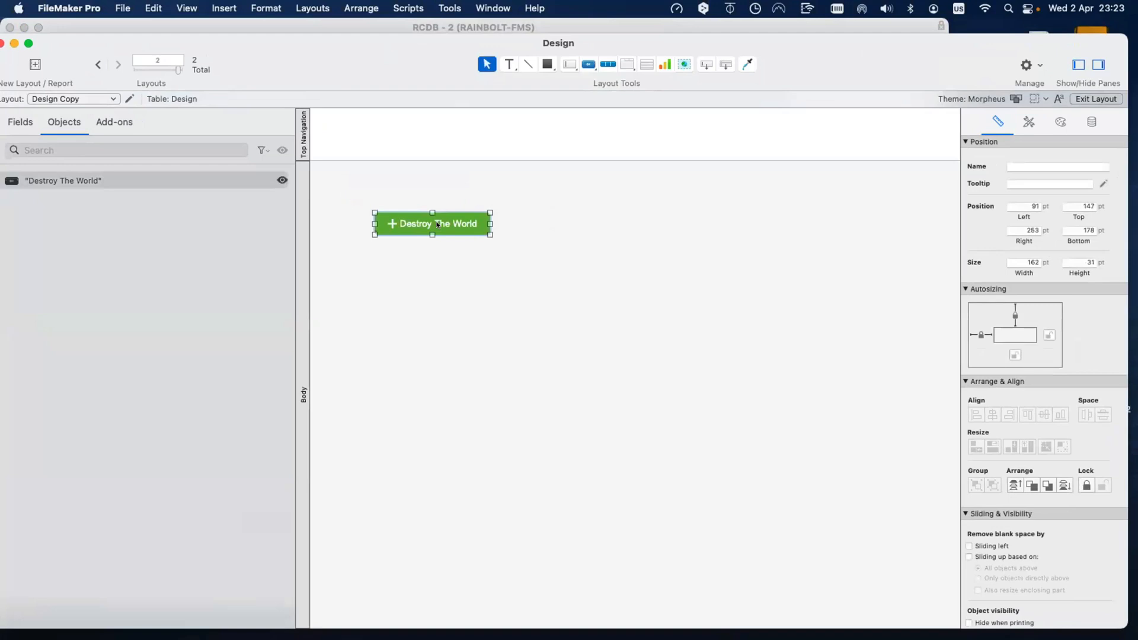
key(alt+super+r)
Step: Move the Destroy The World button lower and left, then rotate it back upright
drag(425, 233, 399, 274)
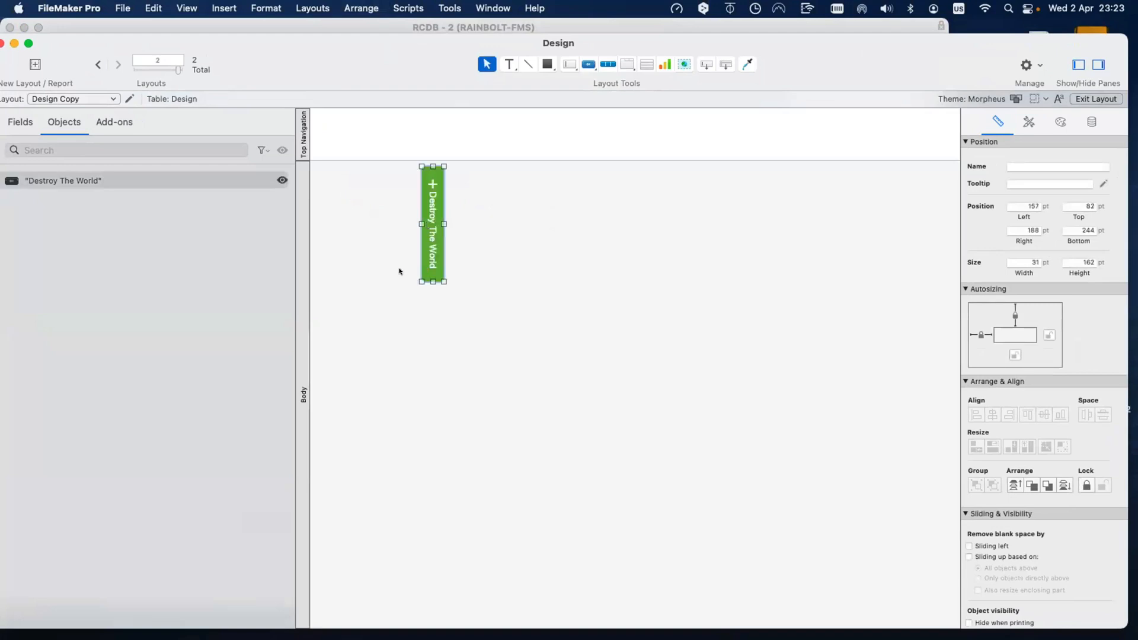
click(440, 302)
click(404, 271)
key(alt+super+r)
key(alt+super+r)
key(alt+super+r)
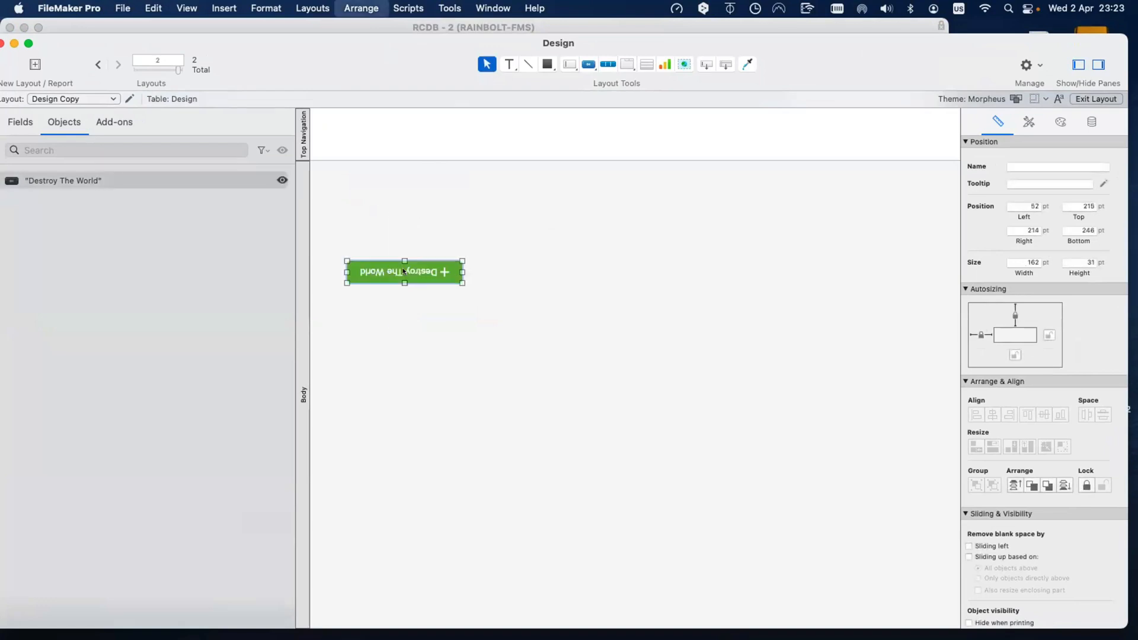
click(449, 234)
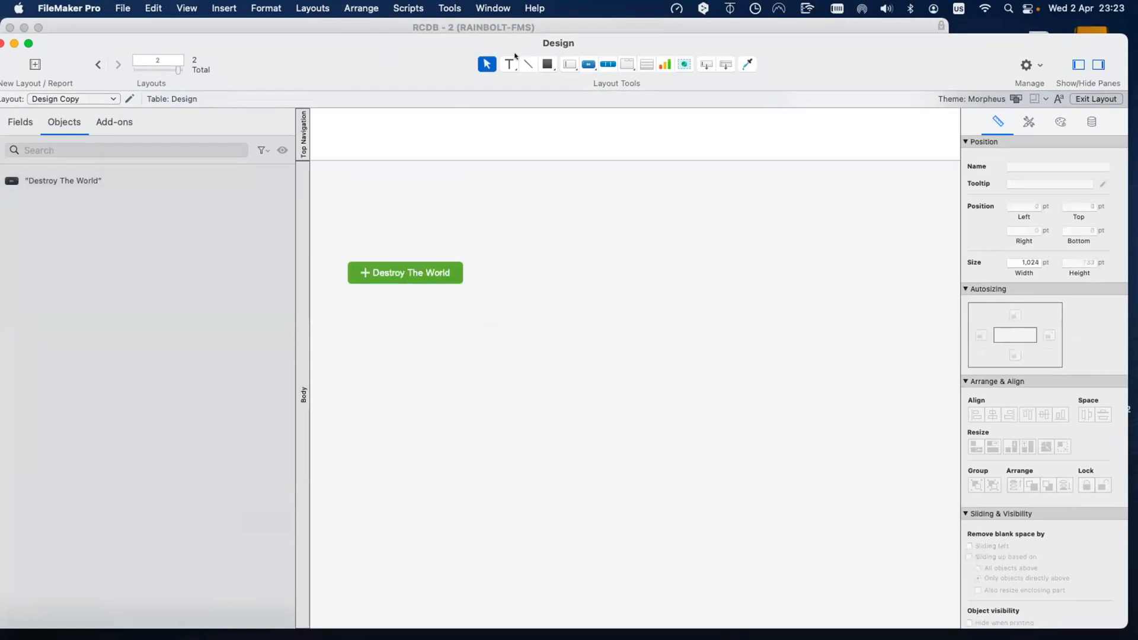
Step: Draw a text box near the top of the body and make it read 'Text'
key(t)
drag(508, 174, 692, 178)
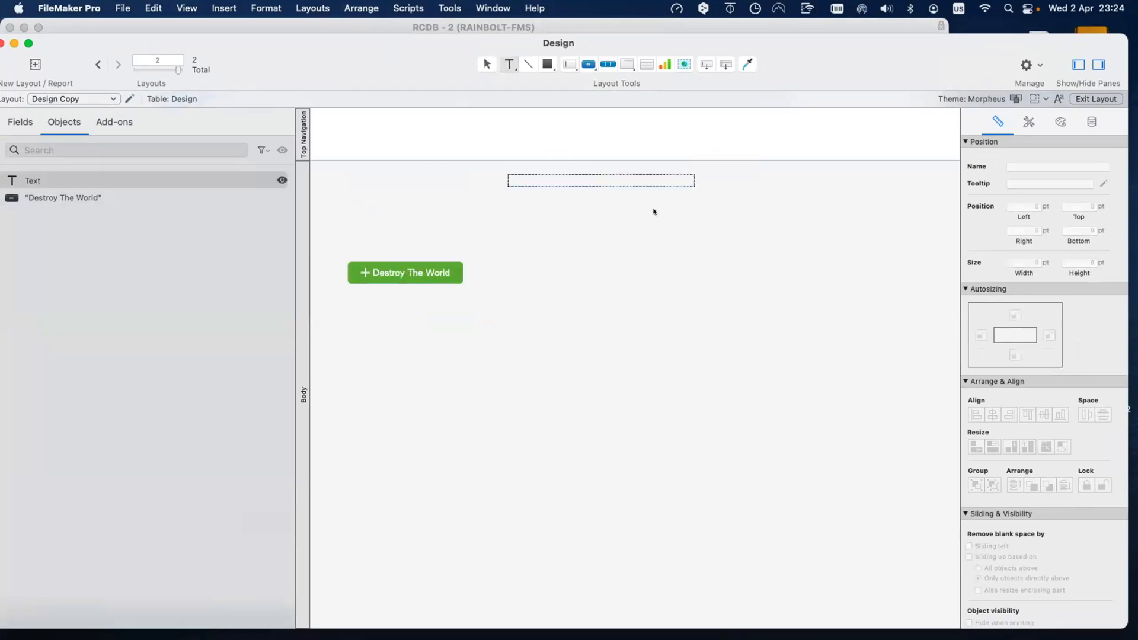
text(sdsdsd)
key(Escape)
double_click(565, 180)
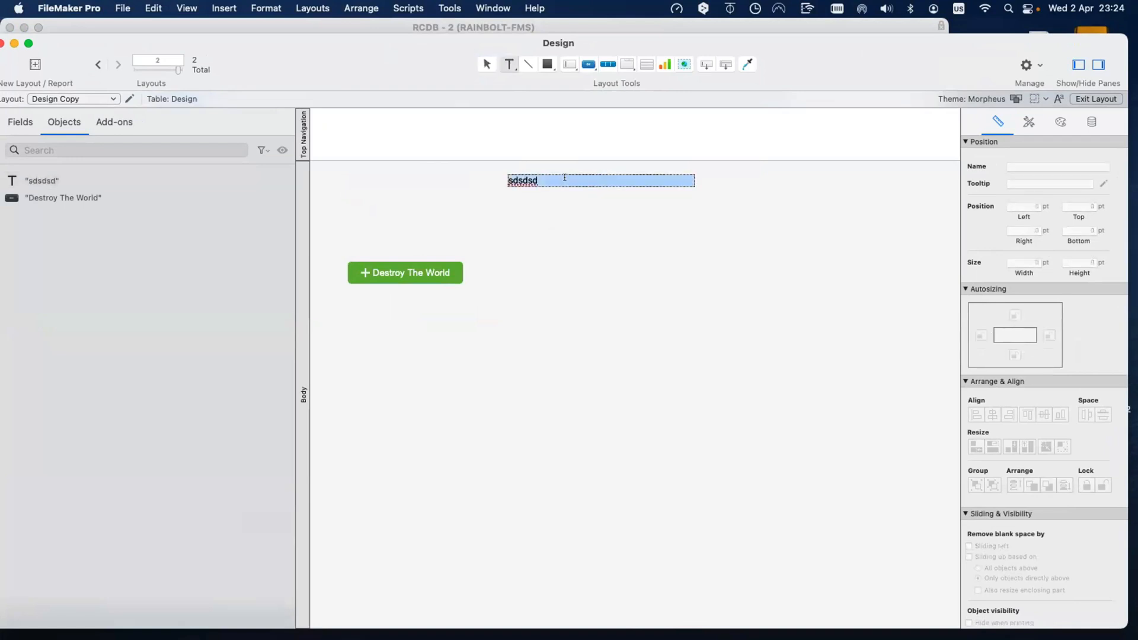
text(Text)
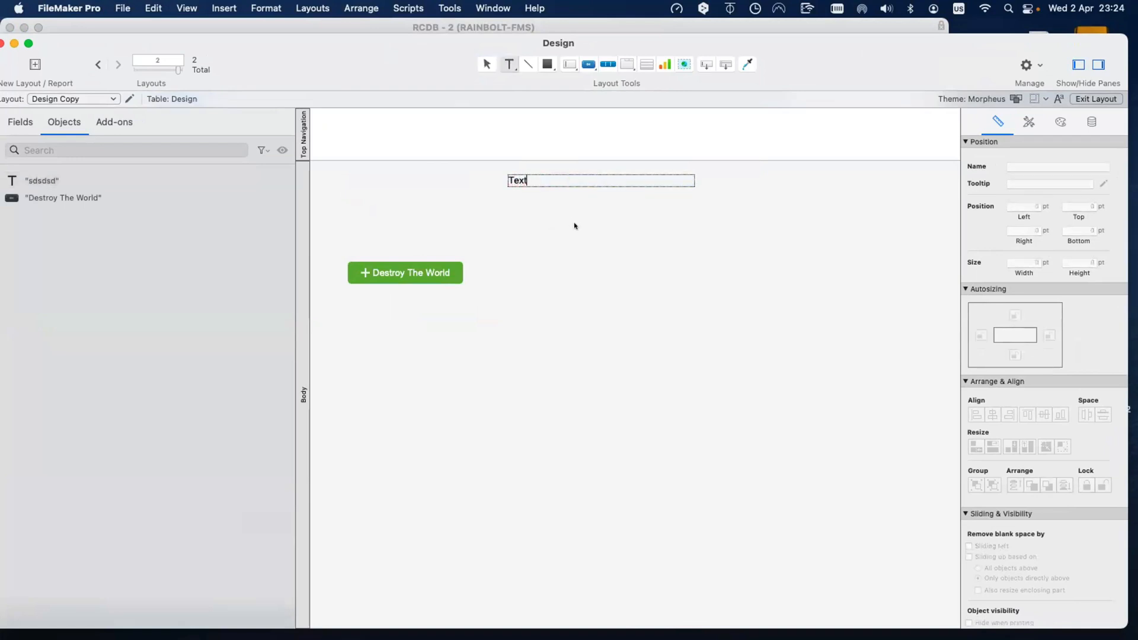
key(Escape)
Step: Move the Text label beside the button and try rotations, ending horizontal
drag(645, 186, 662, 266)
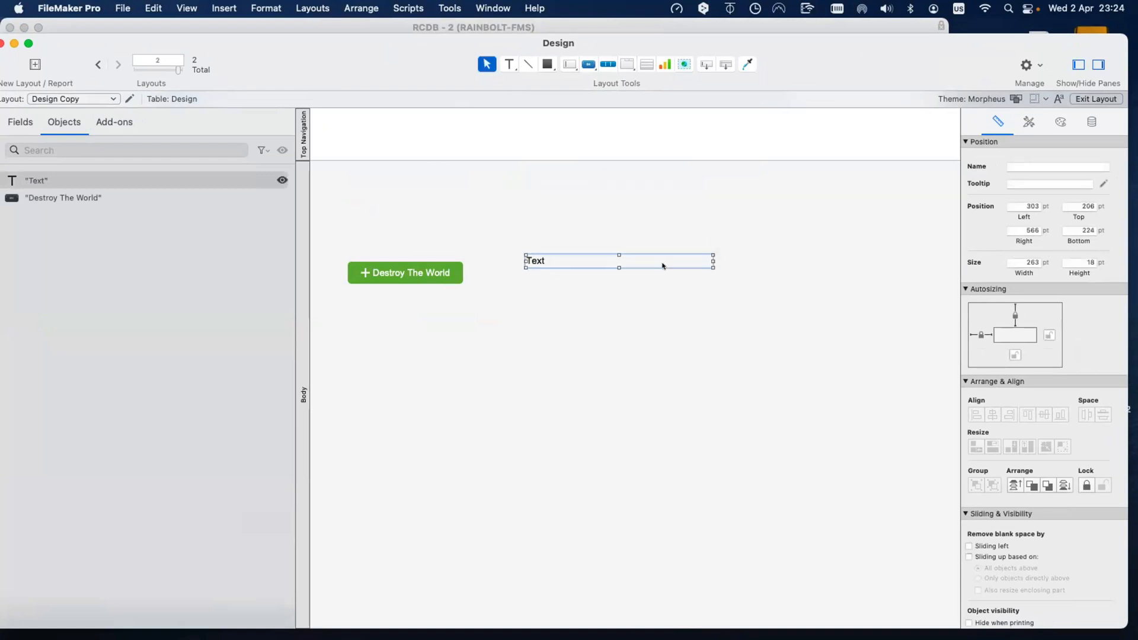
key(alt+super+r)
key(alt+super+r)
key(alt+super+r)
key(alt+super+r)
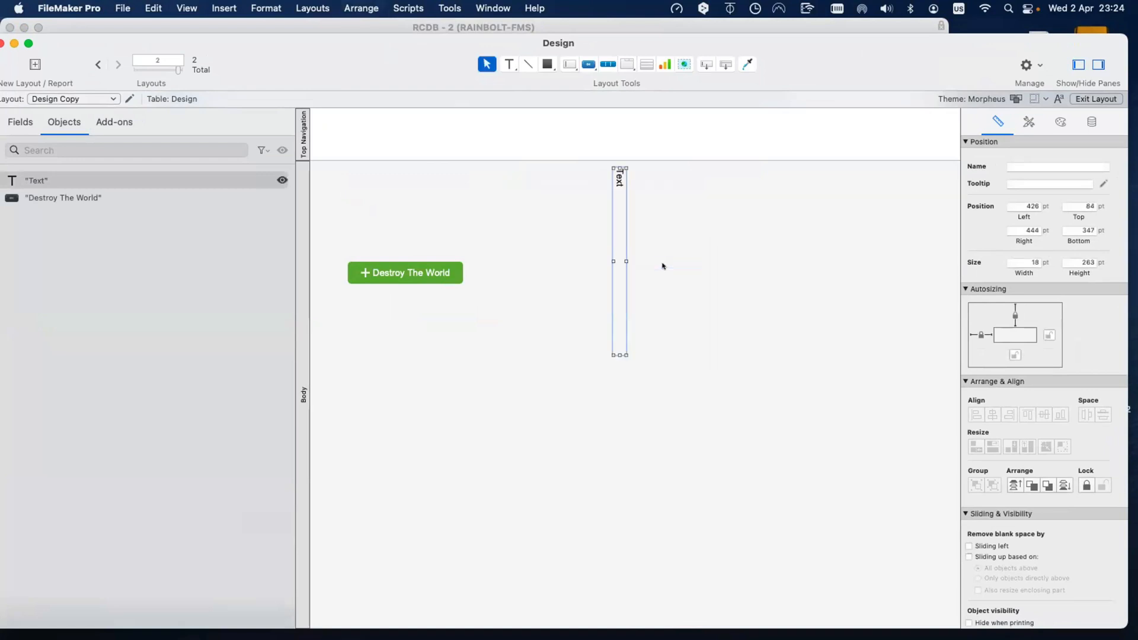
key(alt+super+r)
key(alt+super+r)
key(alt+super+r)
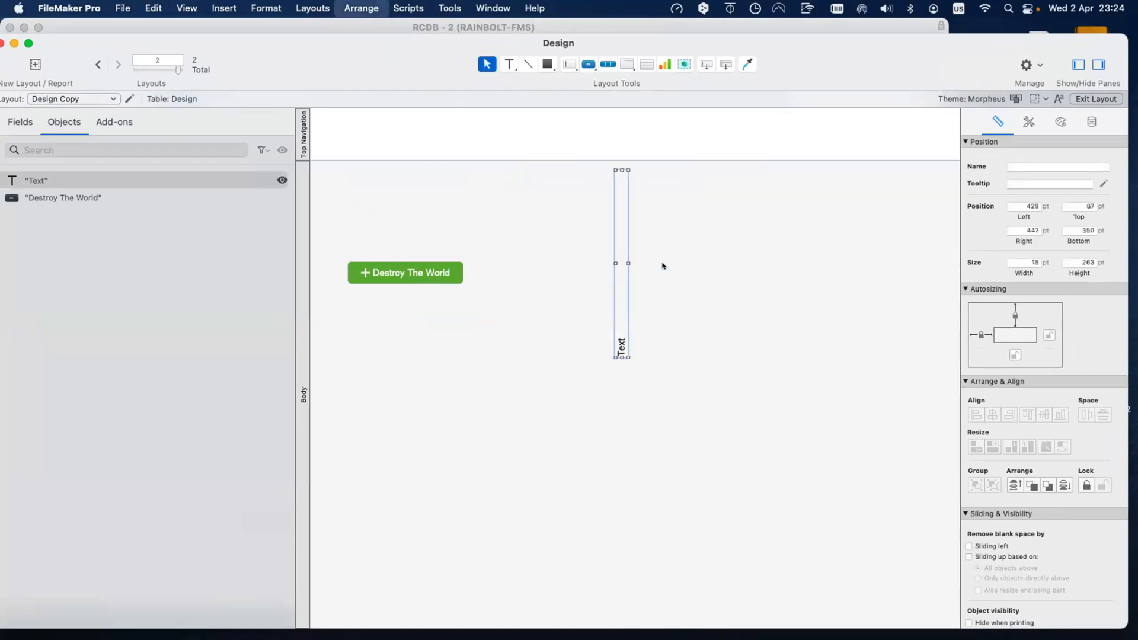
key(alt+super+k)
key(alt+super+r)
key(alt+super+r)
key(alt+super+r)
key(alt+super+r)
key(alt+super+r)
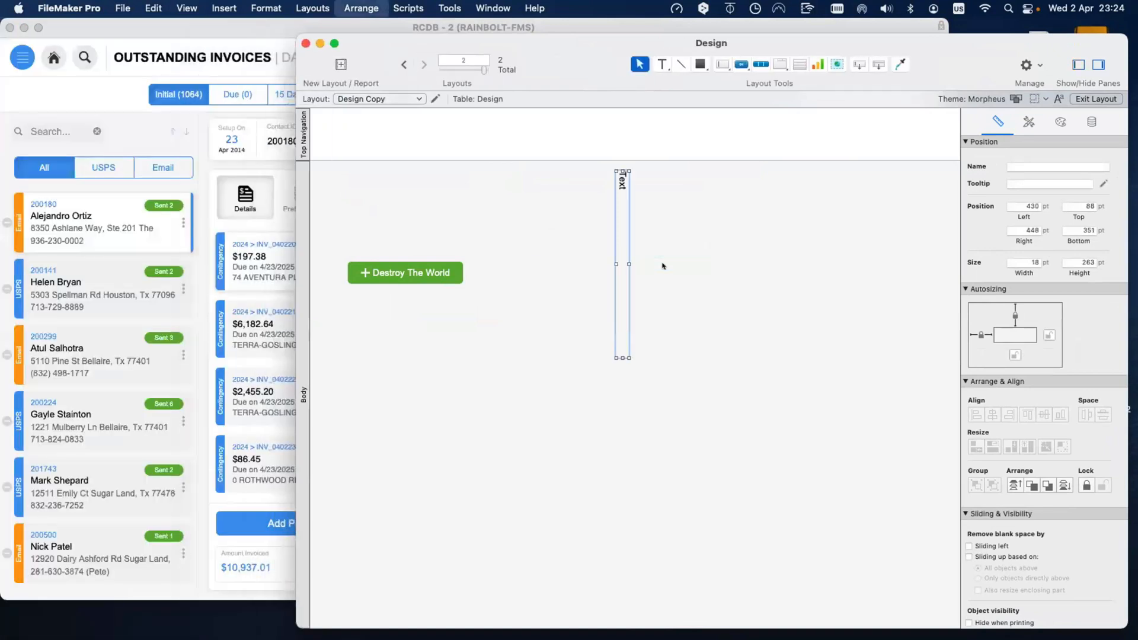
Step: Place the Text label above the Destroy The World button and shift the button right
click(698, 191)
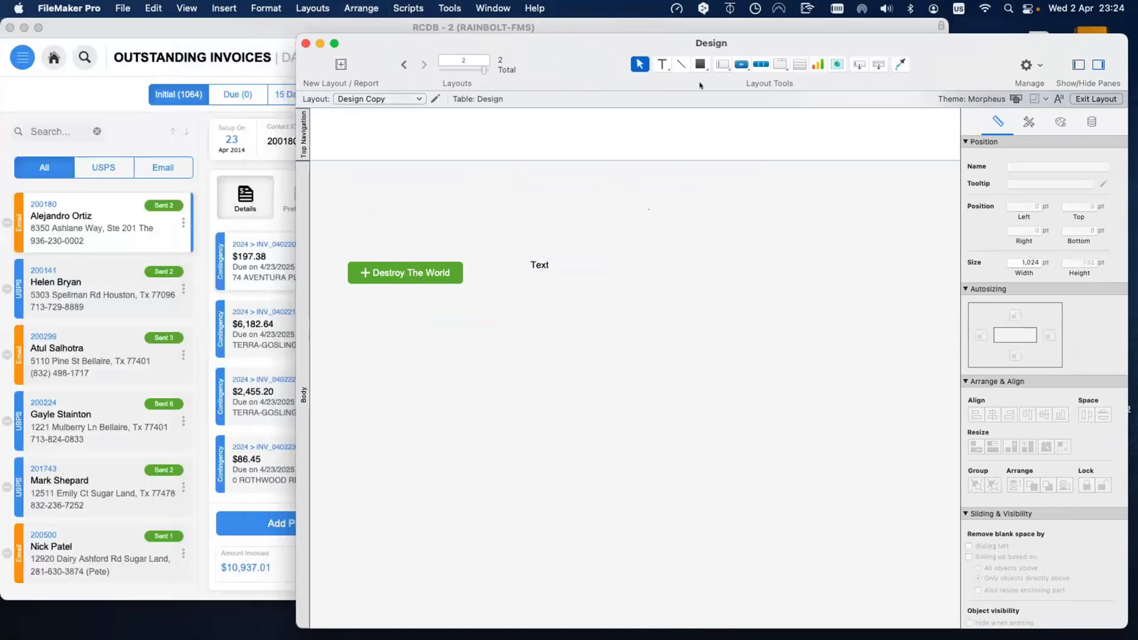
drag(540, 266, 414, 222)
drag(415, 274, 442, 273)
drag(807, 71, 556, 218)
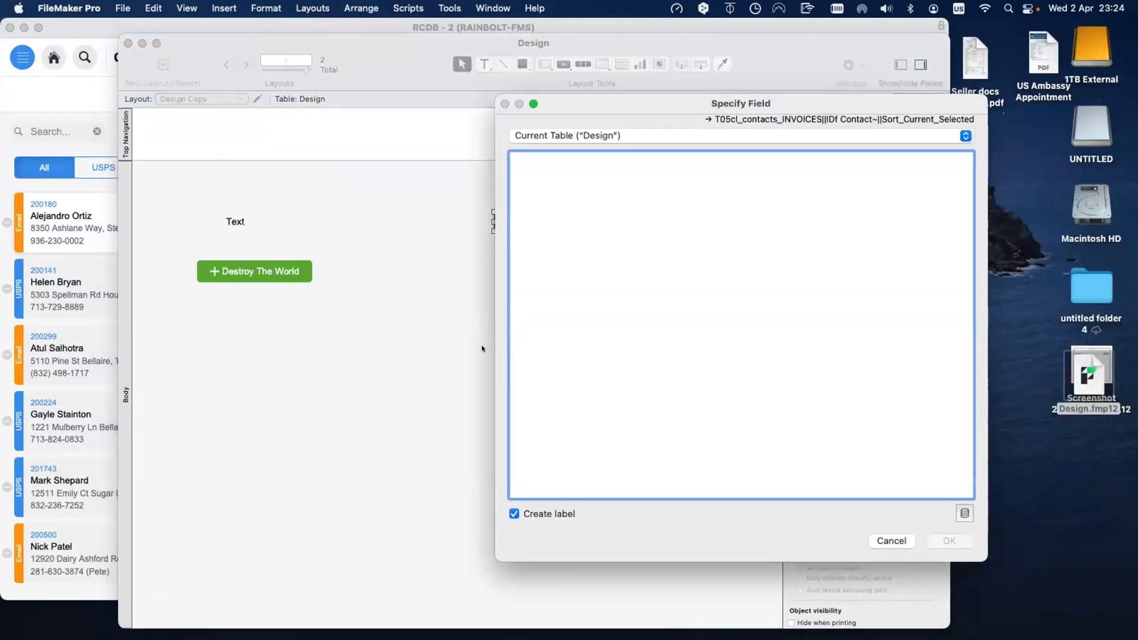
Step: Cancel the Specify Field dialog and briefly open and close the Script Workspace
click(891, 541)
key(super+shift+s)
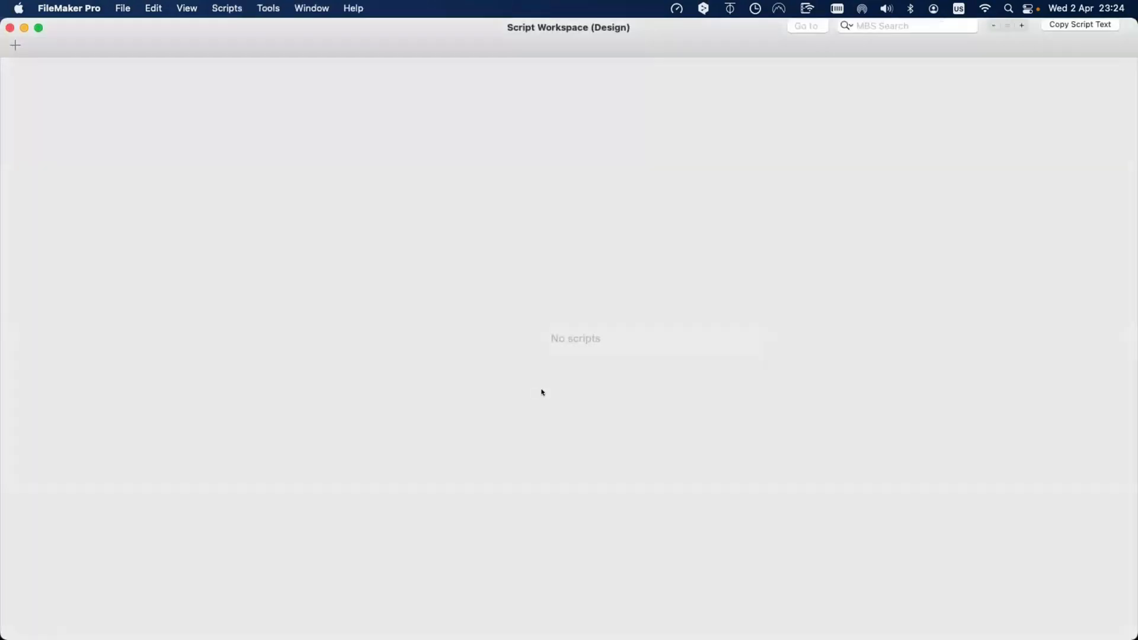
key(super+w)
Step: In Manage Database, create a text field, correcting its name from 'Fiedl' to 'Field'
key(super+shift+d)
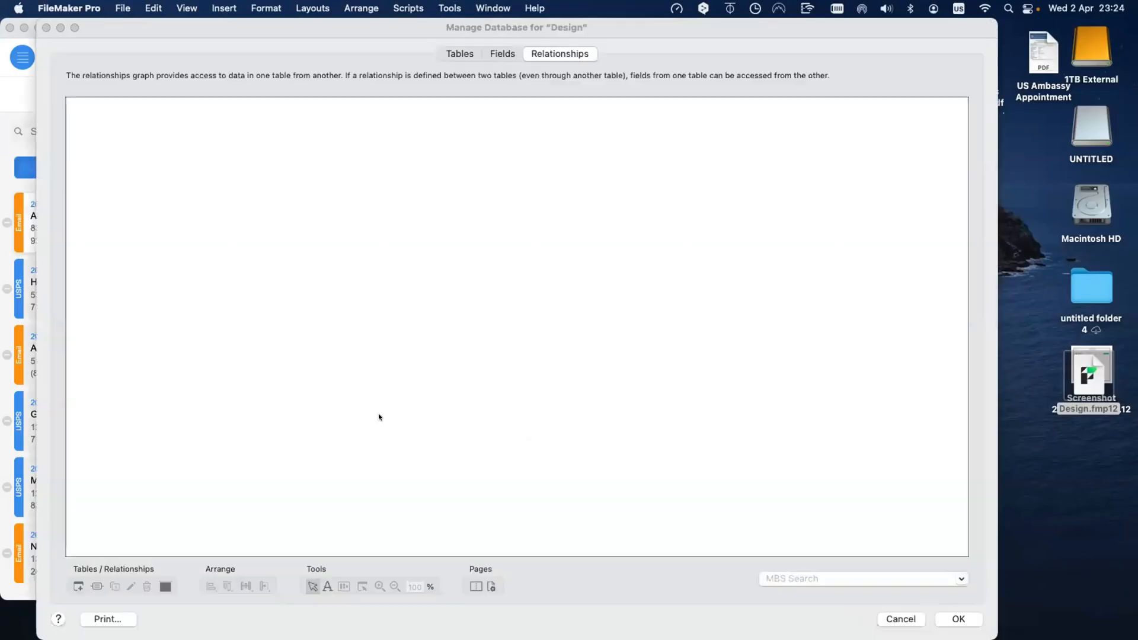
drag(191, 28, 196, 168)
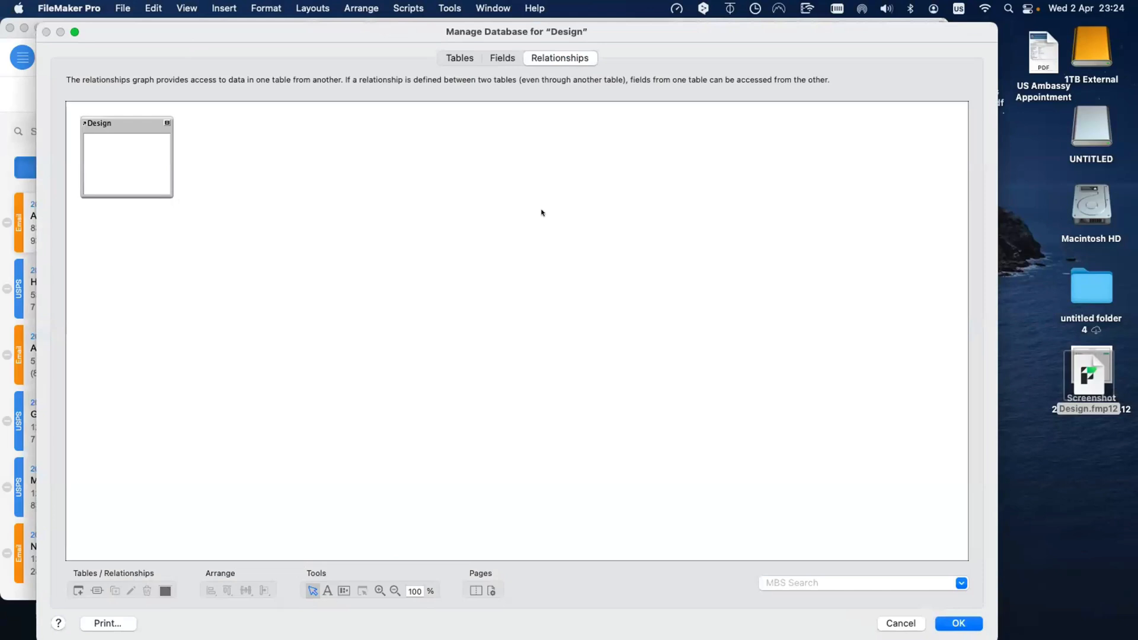
click(508, 194)
drag(344, 165, 367, 87)
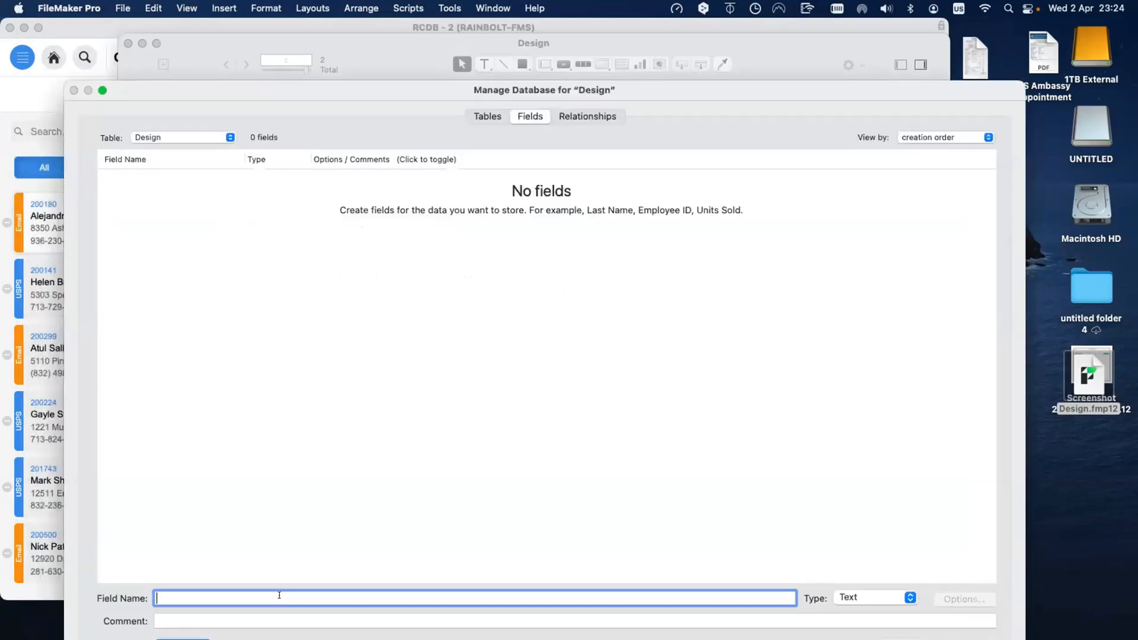
text(Fiedl)
key(Return)
key(BackSpace)
key(BackSpace)
key(BackSpace)
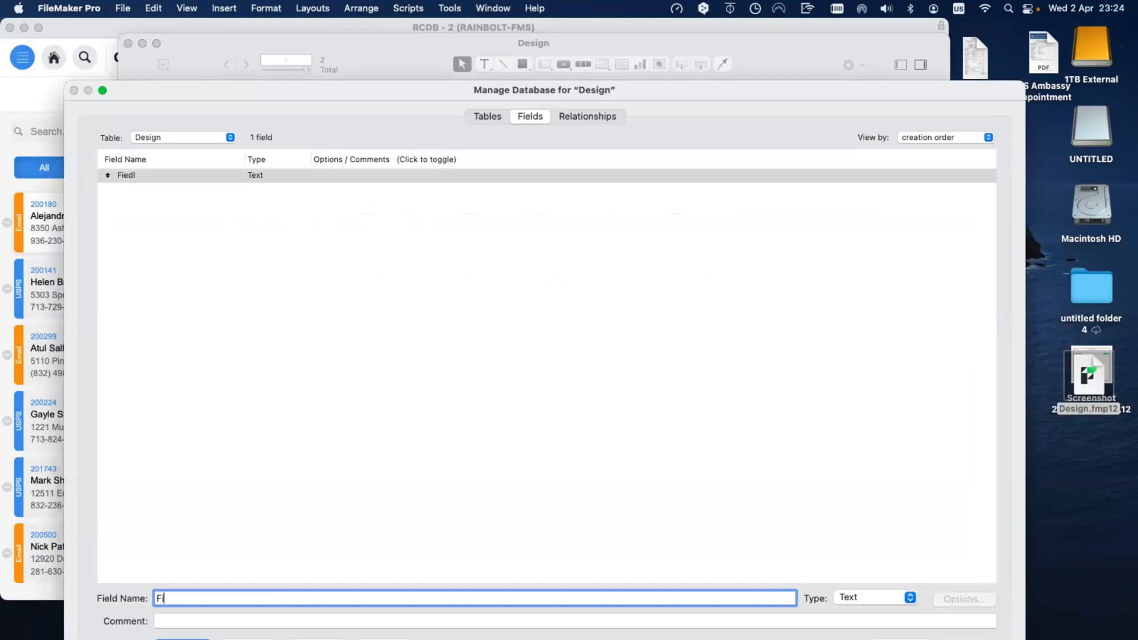
text(eld)
click(233, 603)
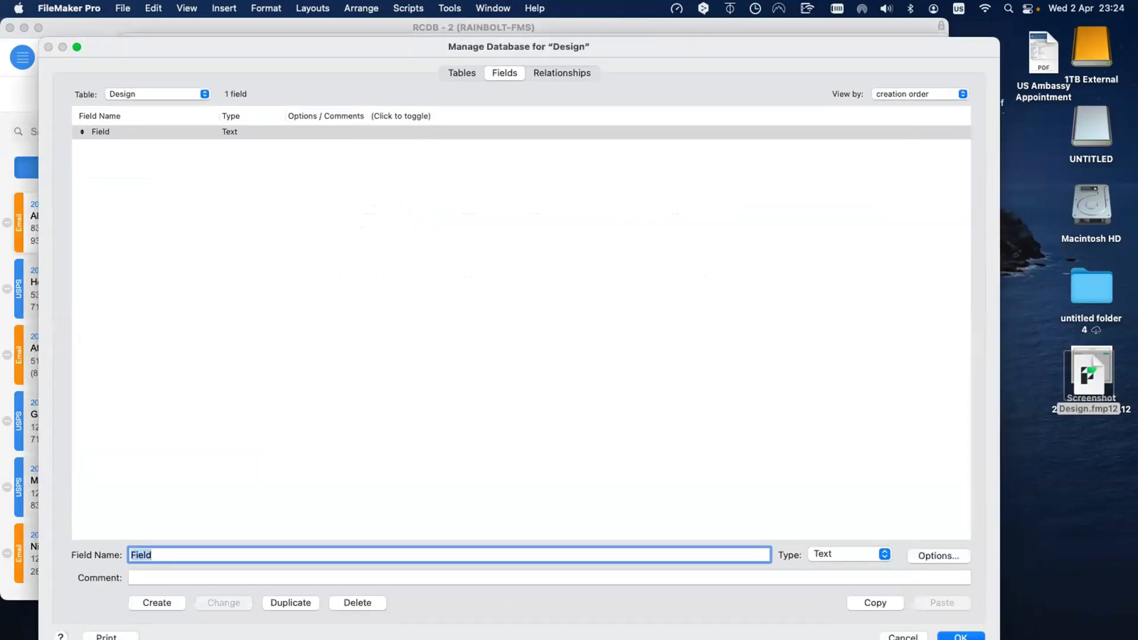
key(Return)
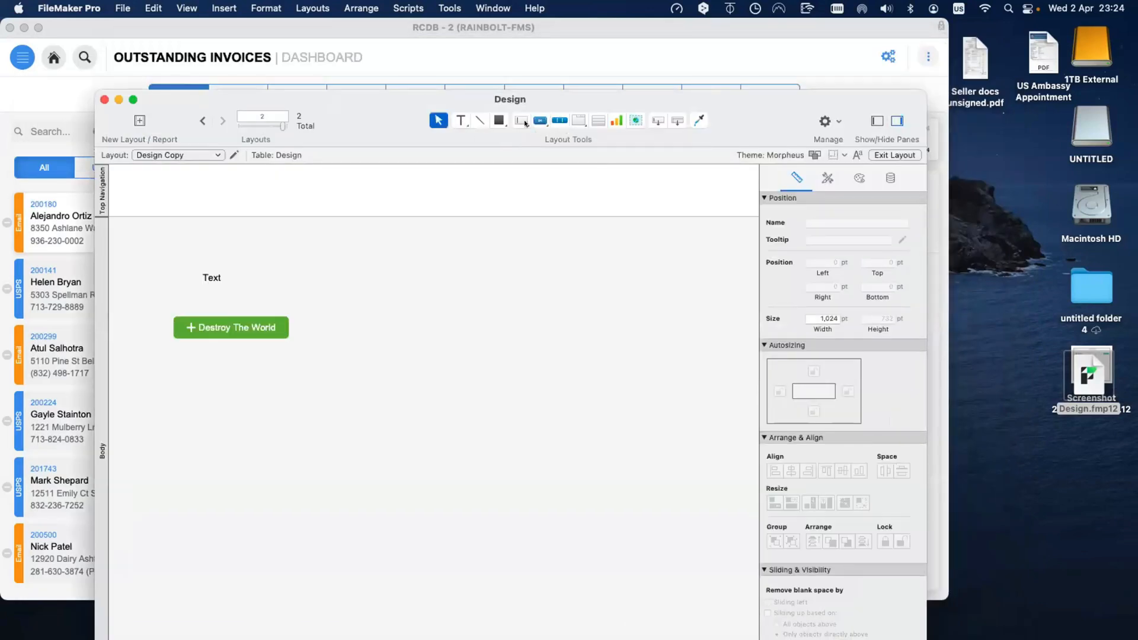
Step: Place Field on the layout, widen it to 145 pt, rotate it vertical under its label, then preview in Browse mode
drag(657, 121, 462, 291)
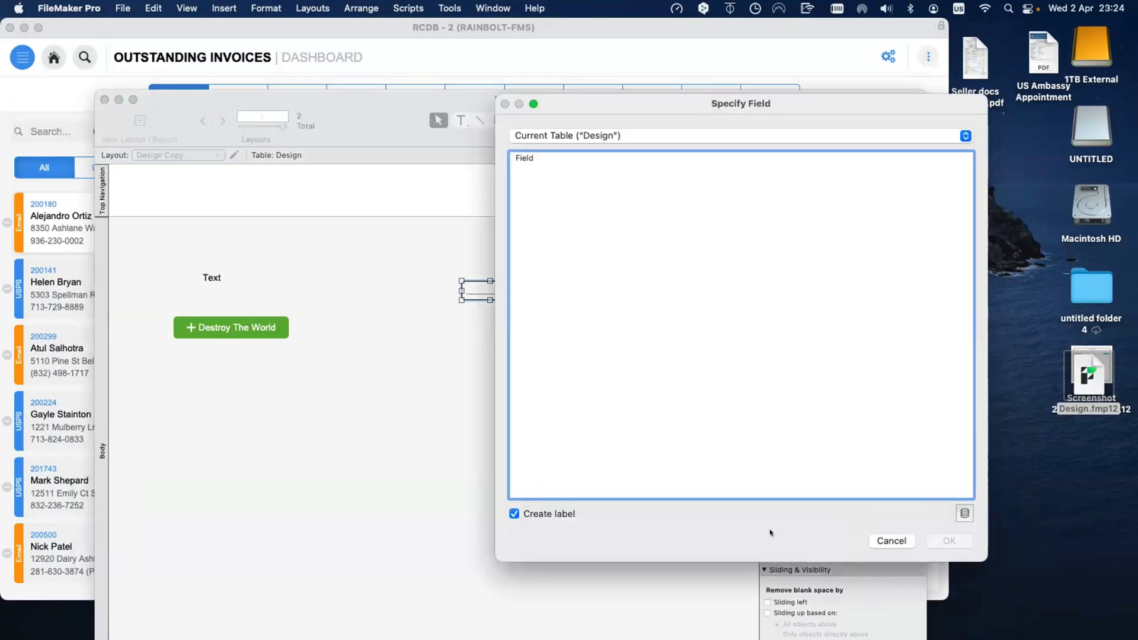
double_click(540, 157)
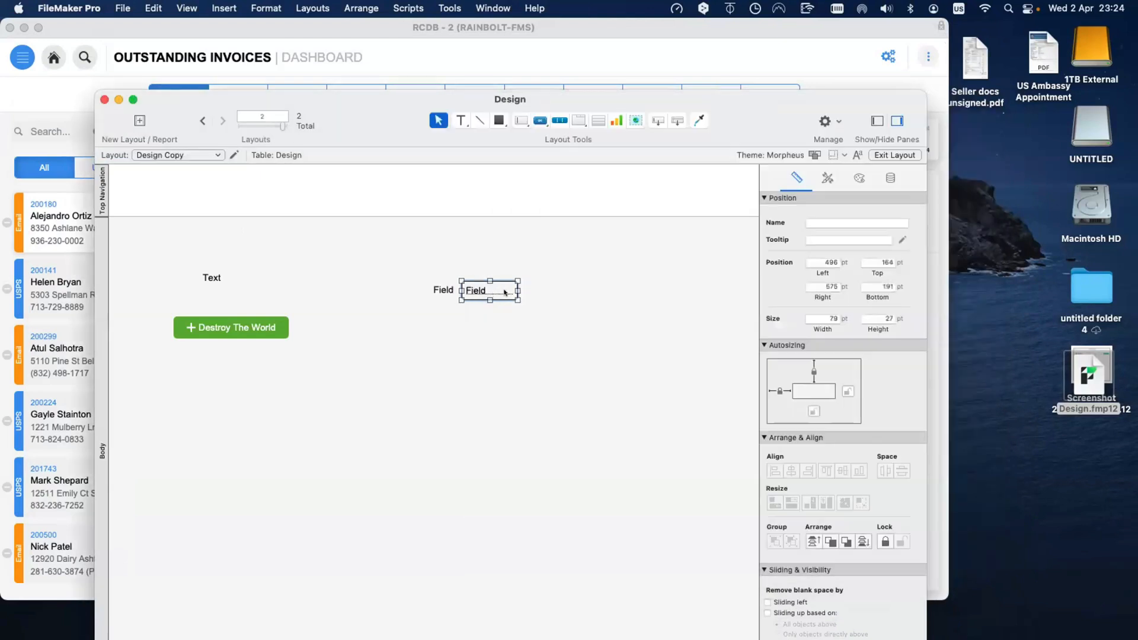
drag(517, 287, 557, 284)
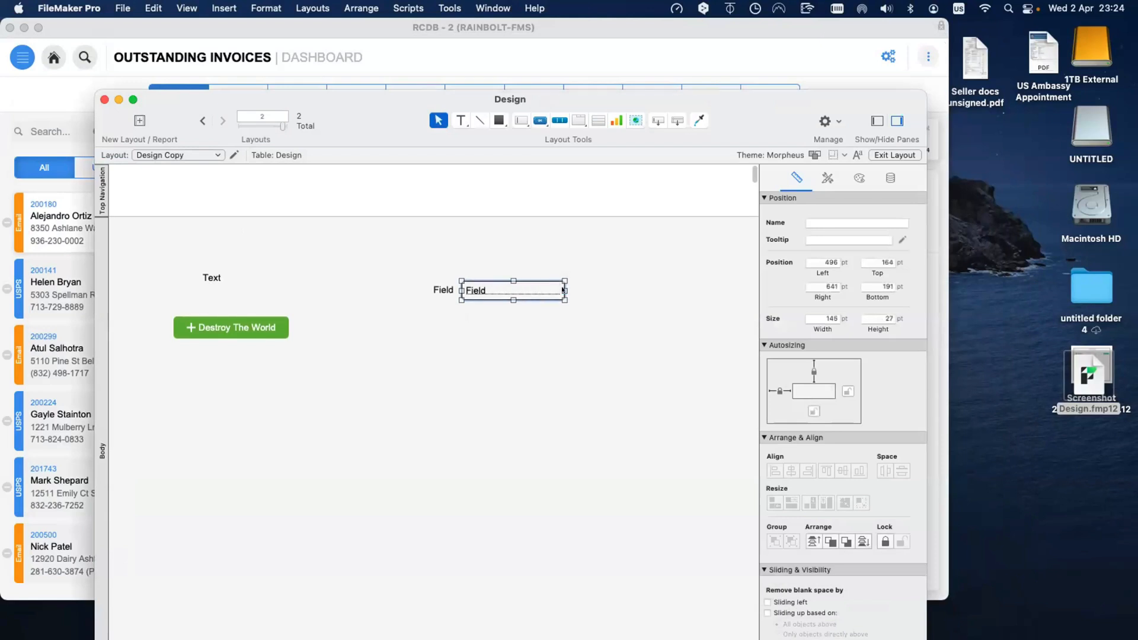
key(super+alt+r)
click(539, 311)
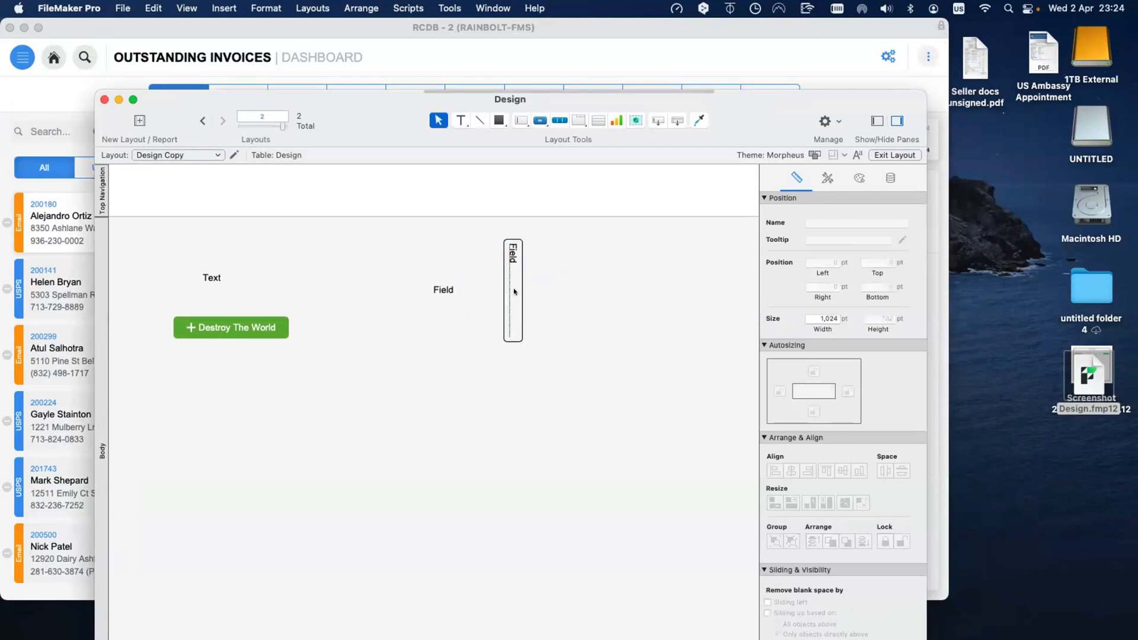
drag(515, 292, 447, 354)
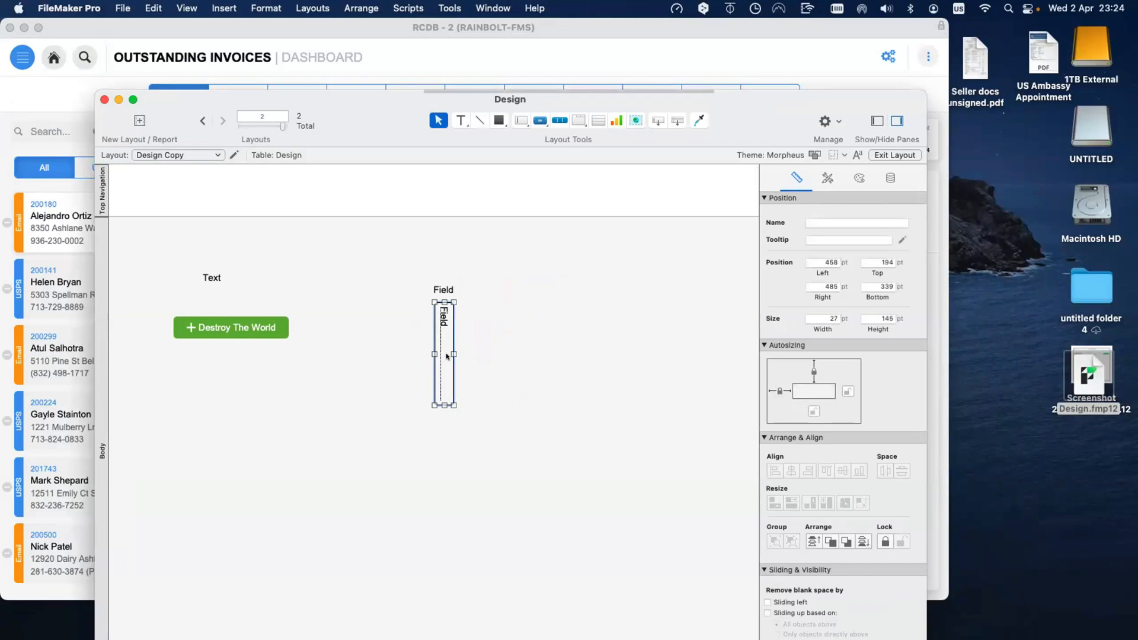
key(super+b)
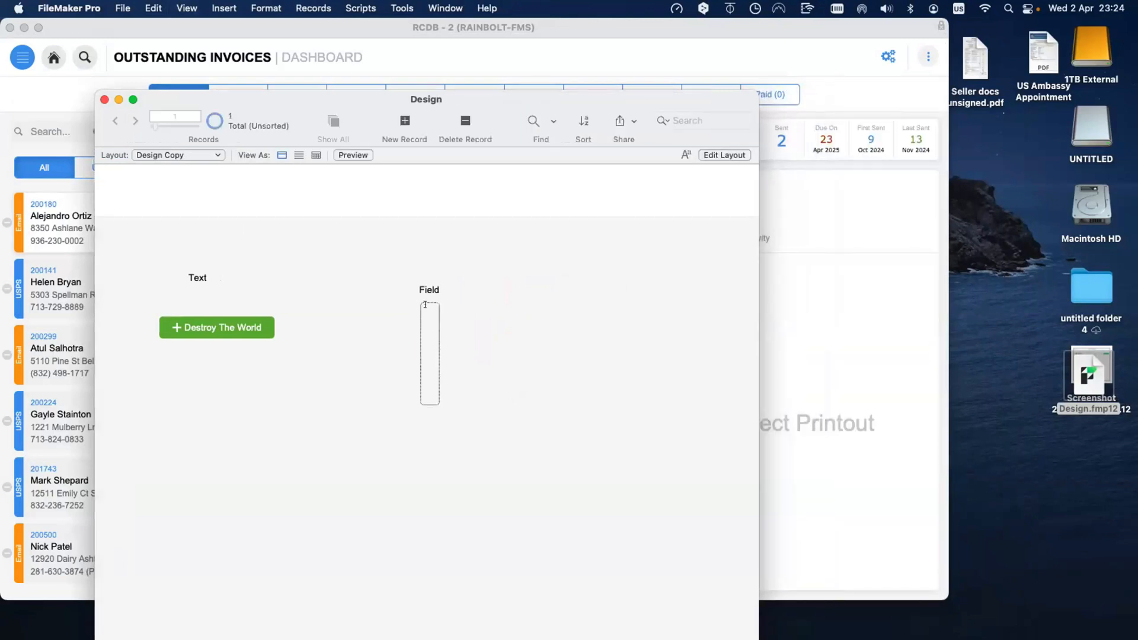
Step: Type sample text into the vertical field and clear it, twice
click(425, 305)
text(sdsdsd)
click(449, 340)
click(435, 324)
key(super+a)
key(BackSpace)
click(401, 325)
click(427, 311)
text(ssdsdsd)
click(457, 325)
click(430, 313)
key(super+a)
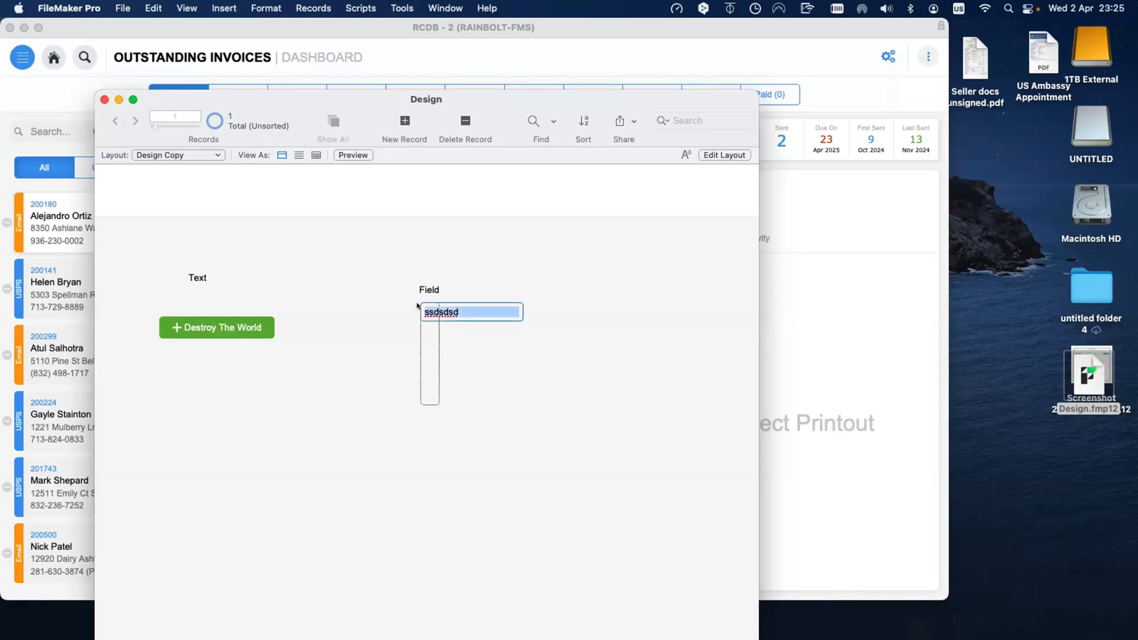
key(BackSpace)
click(445, 325)
Step: Enter 'Test' in the field, return to Layout mode and delete the vertical field
click(425, 303)
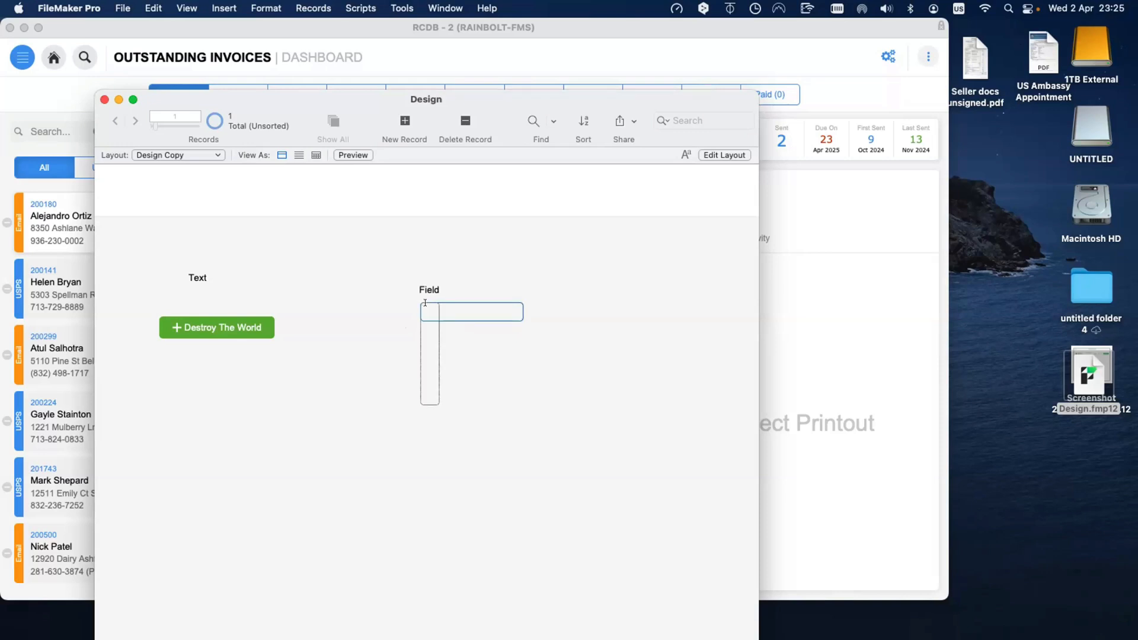
text(Test)
key(super+l)
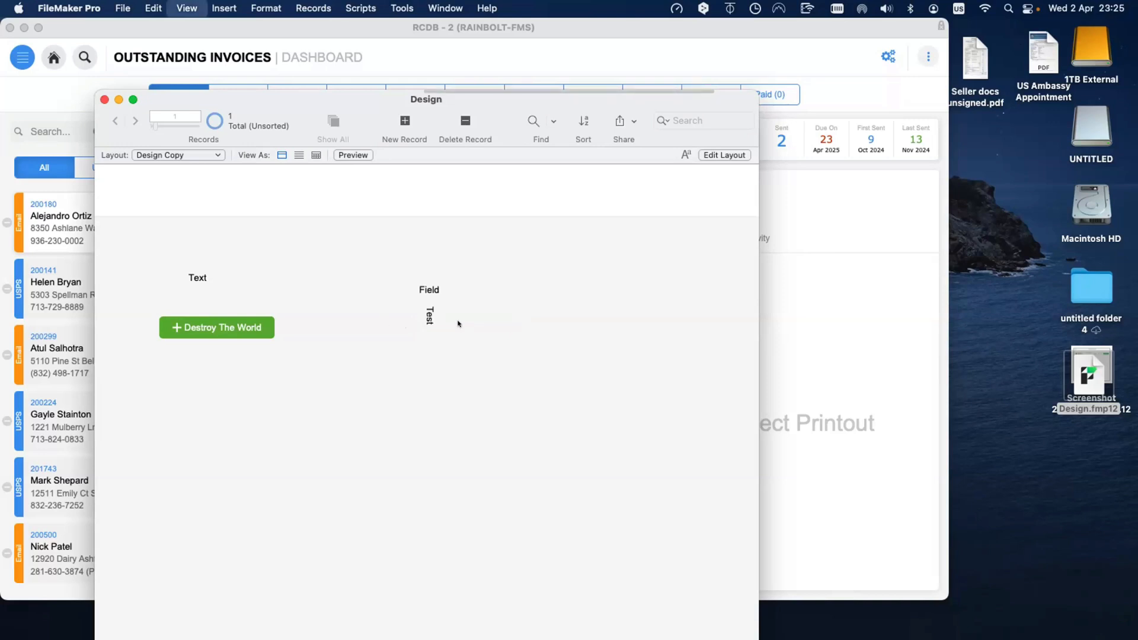
click(407, 323)
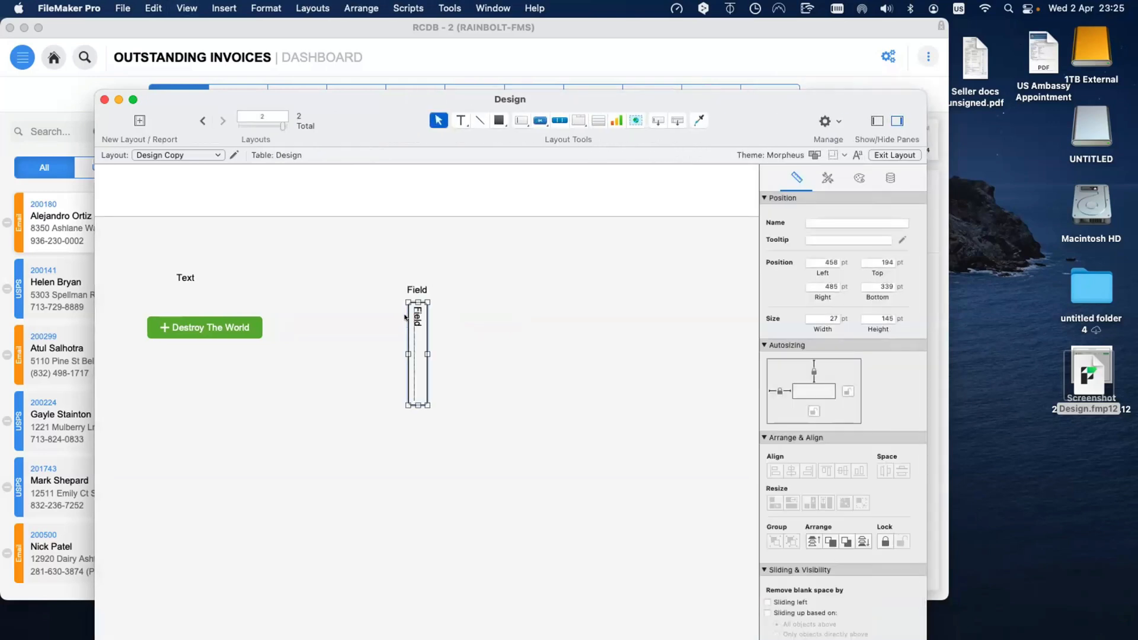
key(Delete)
scroll(409, 292, right, 1)
Step: Restore the vertical field and add a portal of current Design records showing Field below the button
click(409, 290)
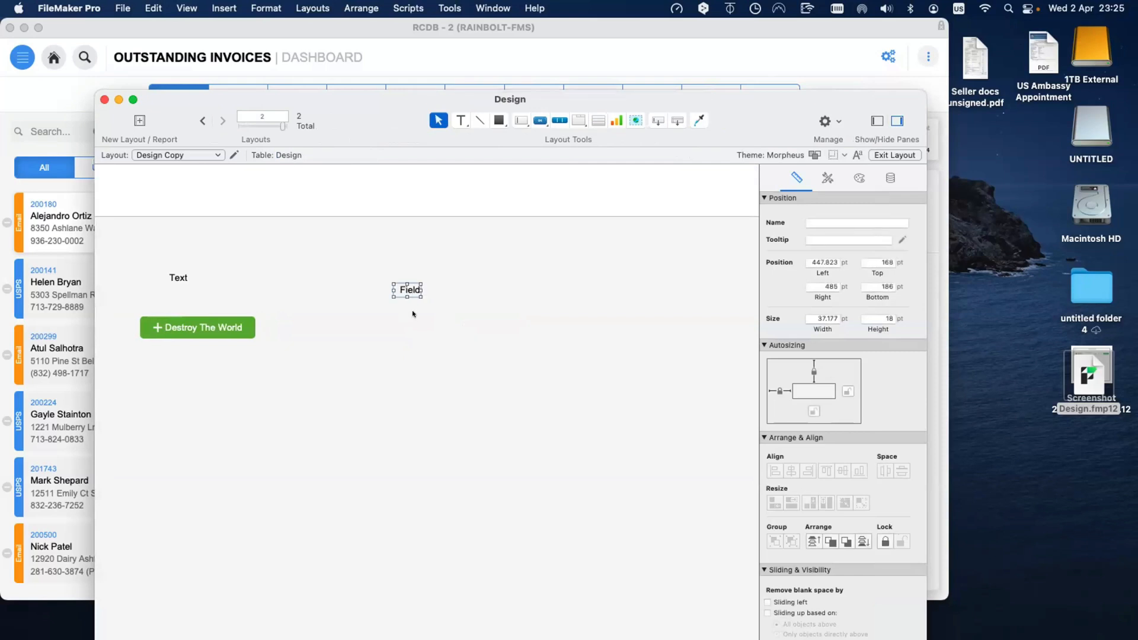
key(super+z)
click(358, 394)
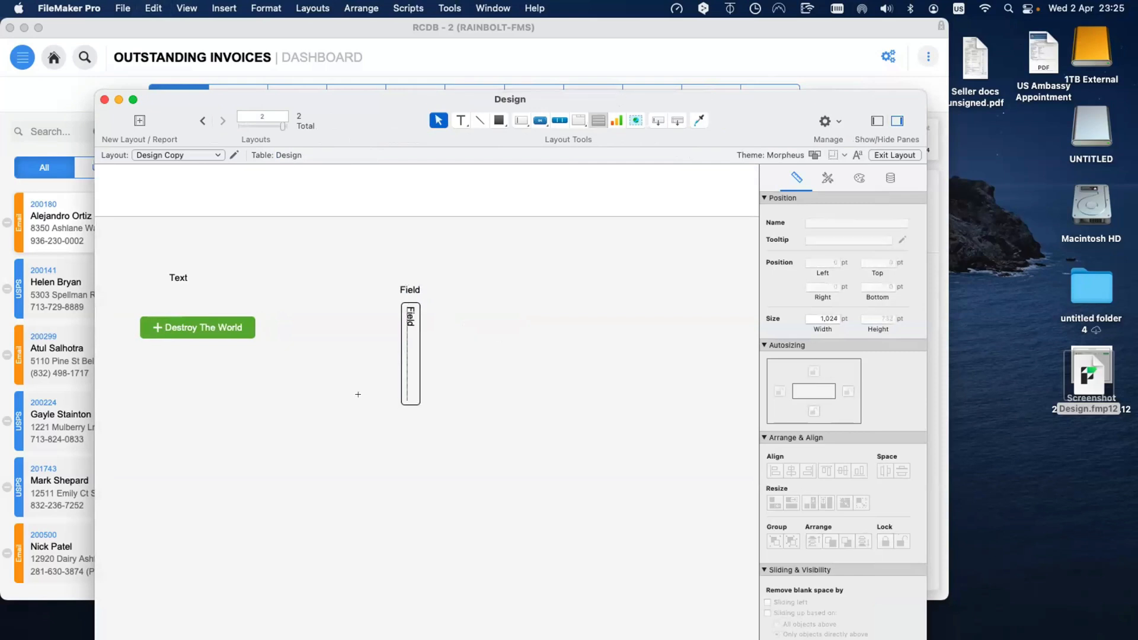
drag(284, 401, 466, 602)
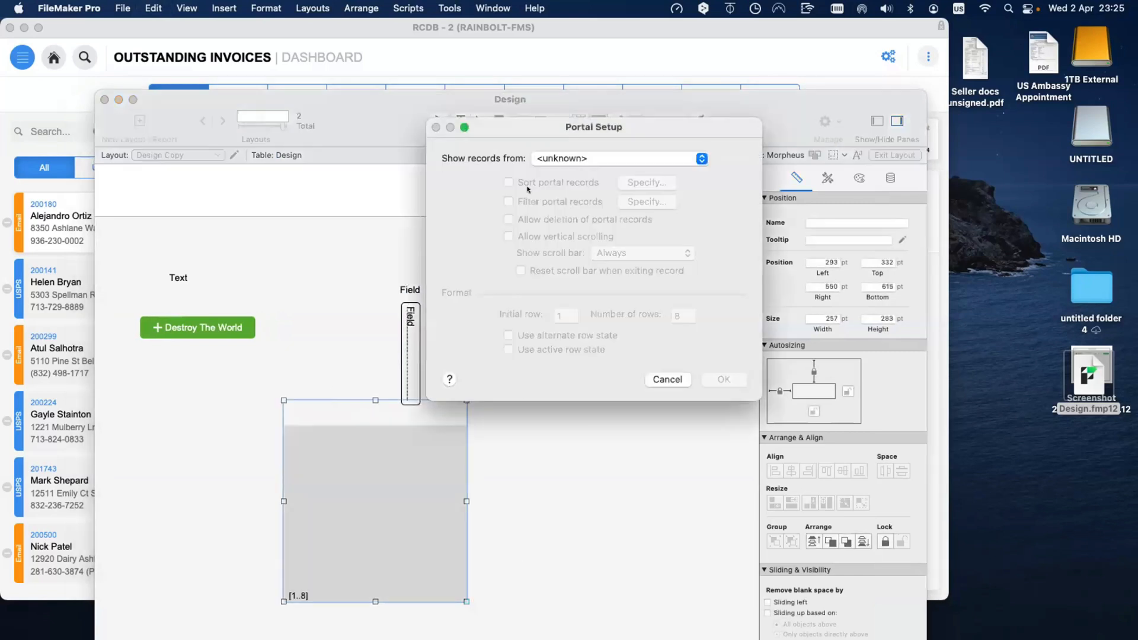
click(549, 158)
click(543, 163)
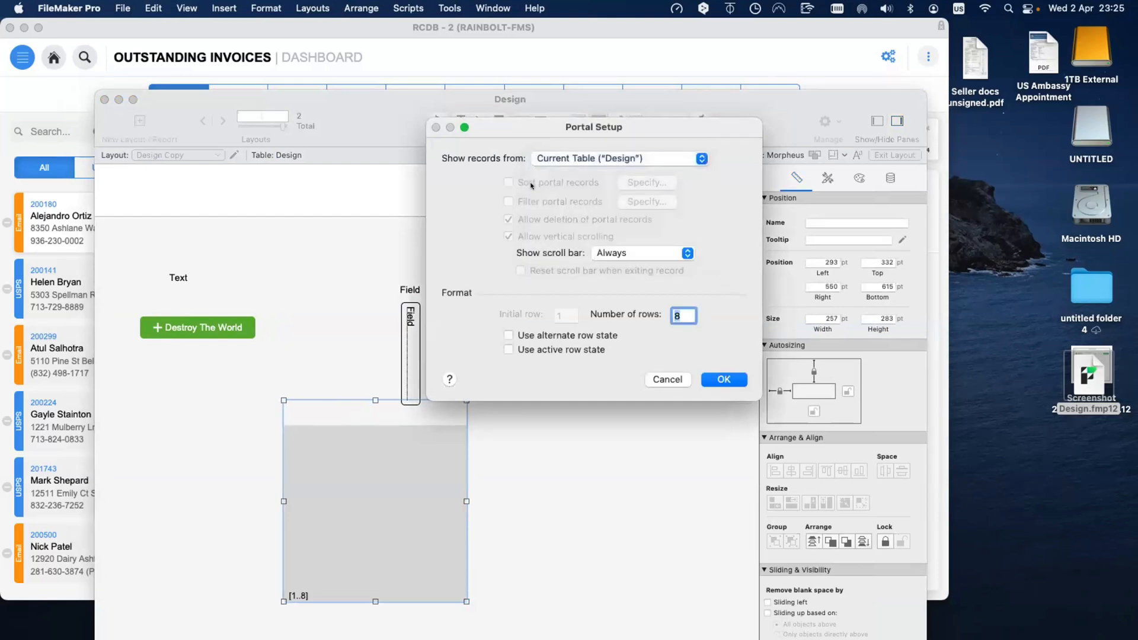
click(724, 379)
double_click(382, 178)
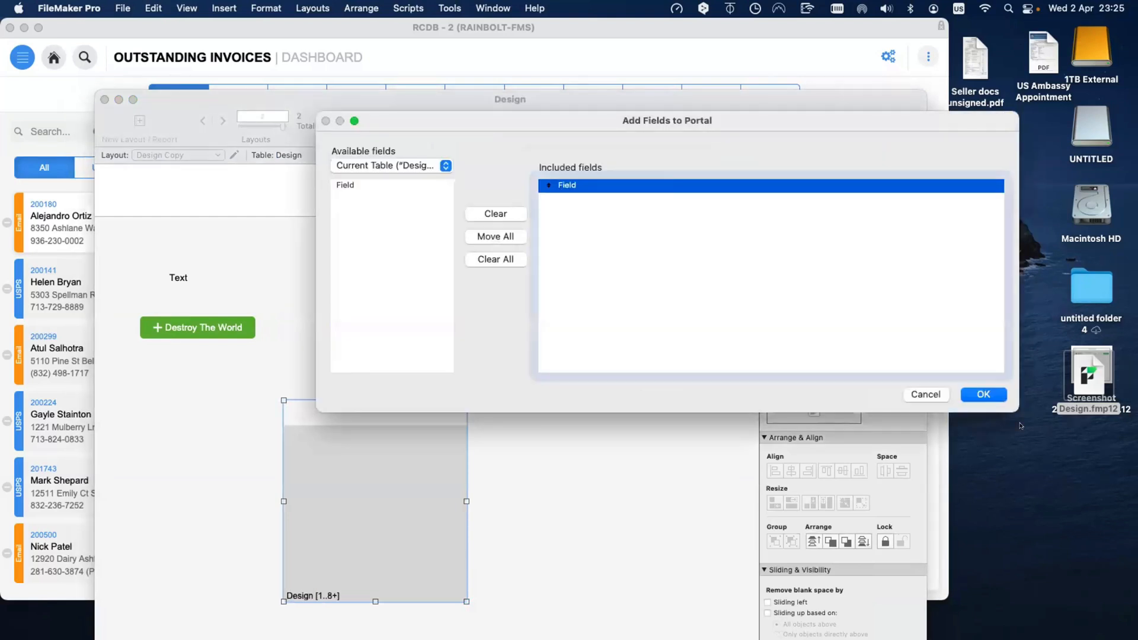
click(984, 394)
drag(384, 456, 235, 415)
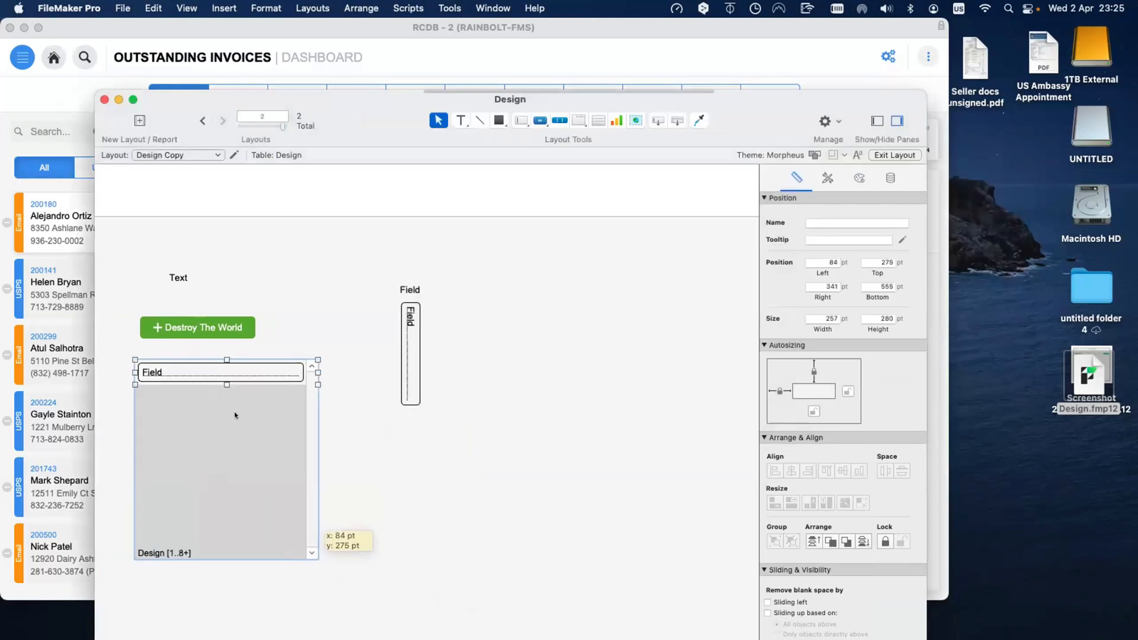
Step: Show the Objects pane and look through the Arrange commands for the field and Text label
key(super+alt+t)
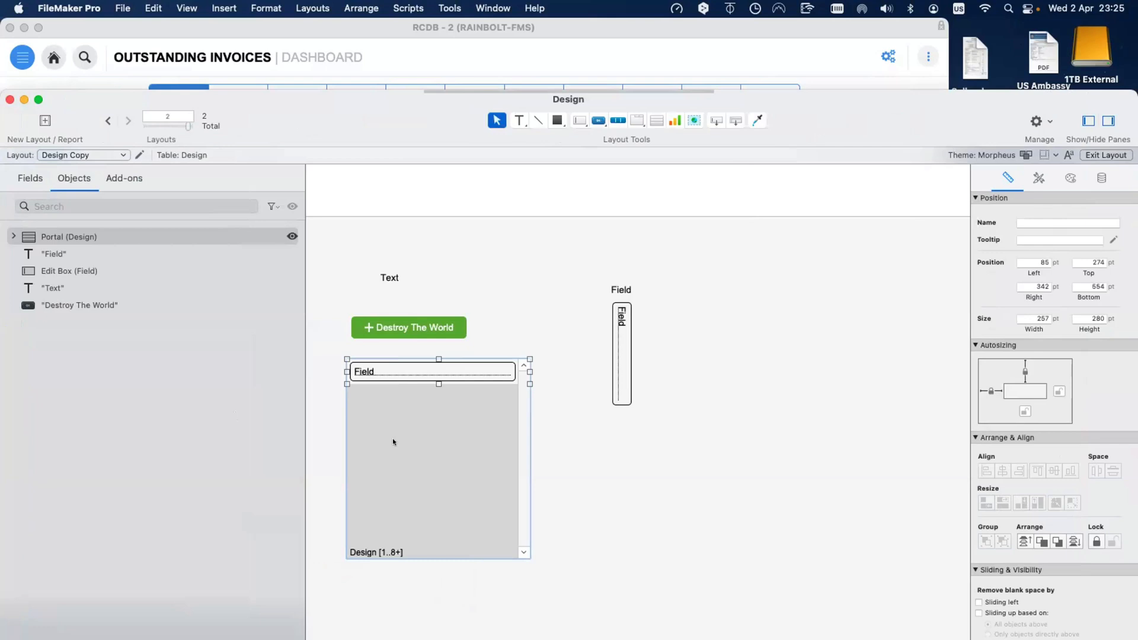
click(314, 7)
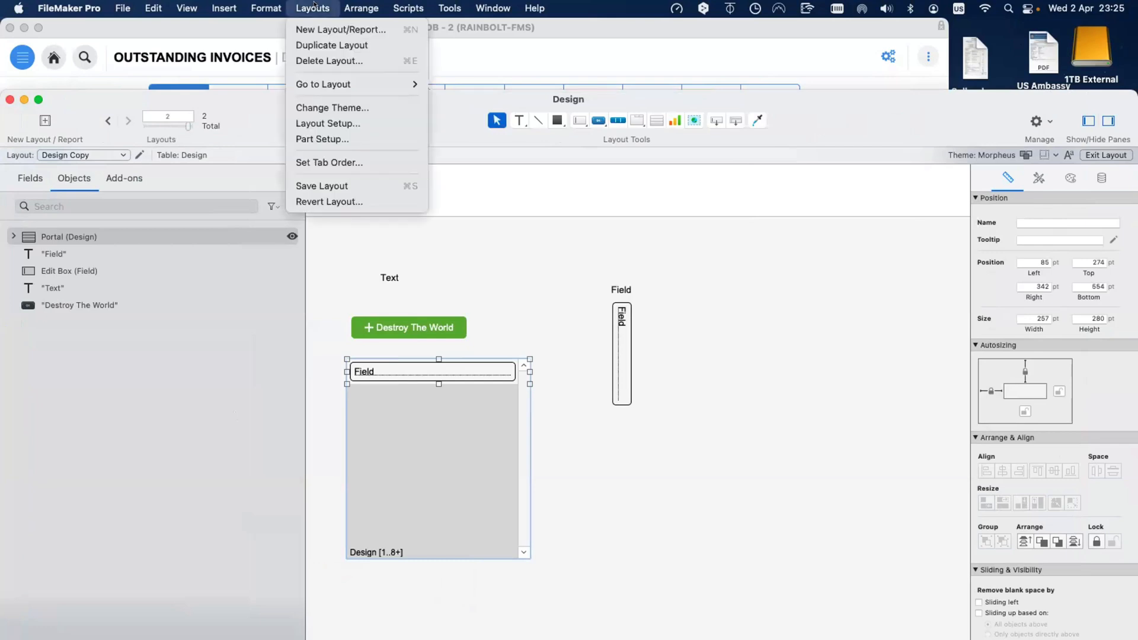
click(624, 327)
click(621, 324)
click(354, 4)
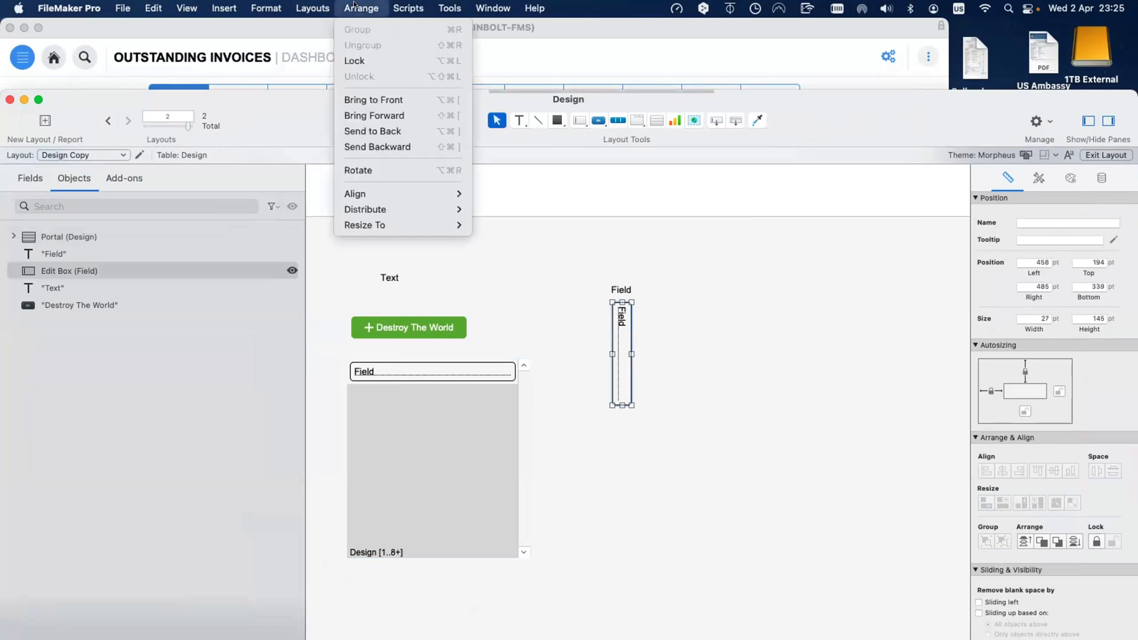
click(505, 279)
click(654, 120)
click(638, 120)
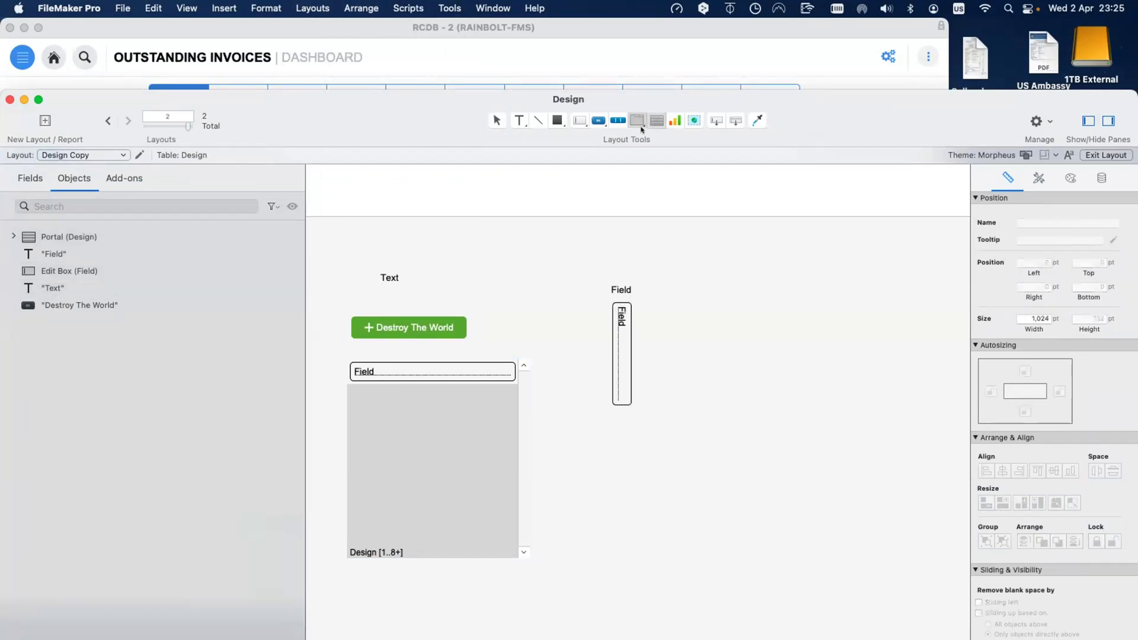
Step: Draw a tab control beside the vertical field with tabs named 1, 2 and 3
click(673, 143)
drag(680, 259, 914, 360)
text(1)
key(Return)
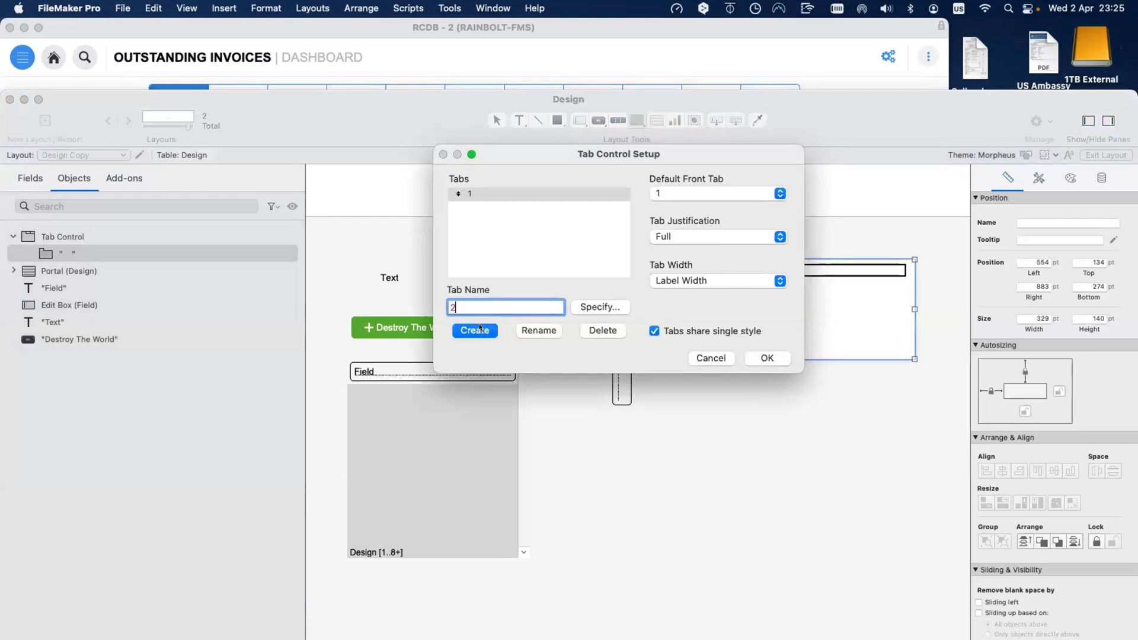
text(2)
key(Return)
text(3)
key(Return)
click(767, 358)
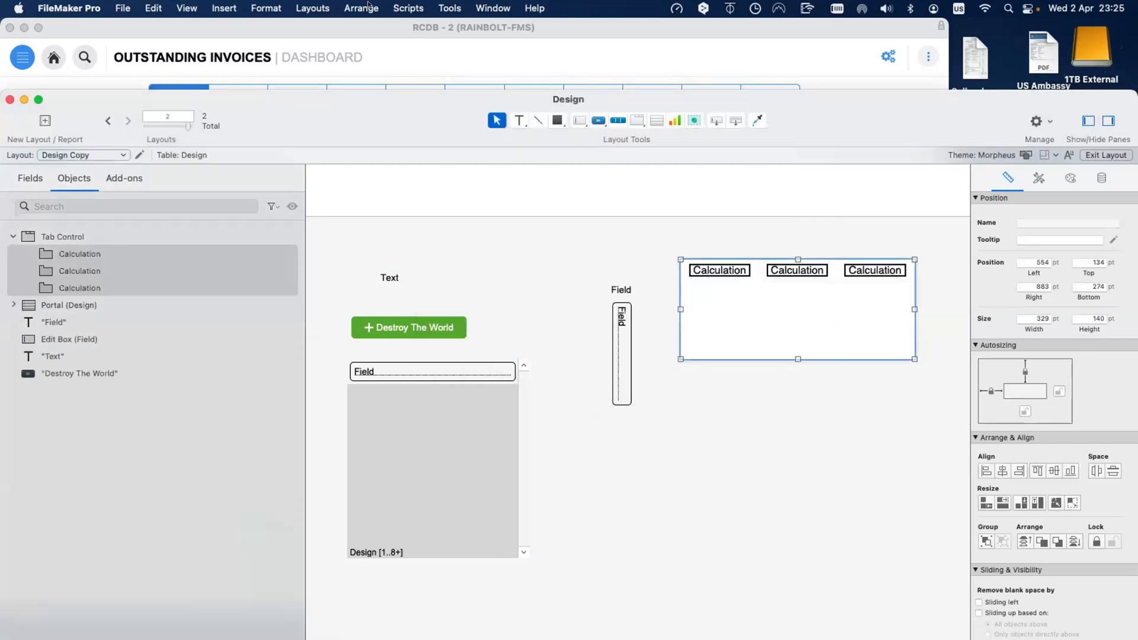
Step: Draw a slide control below the tab control and move it up and right
click(320, 7)
mouse_move(351, 6)
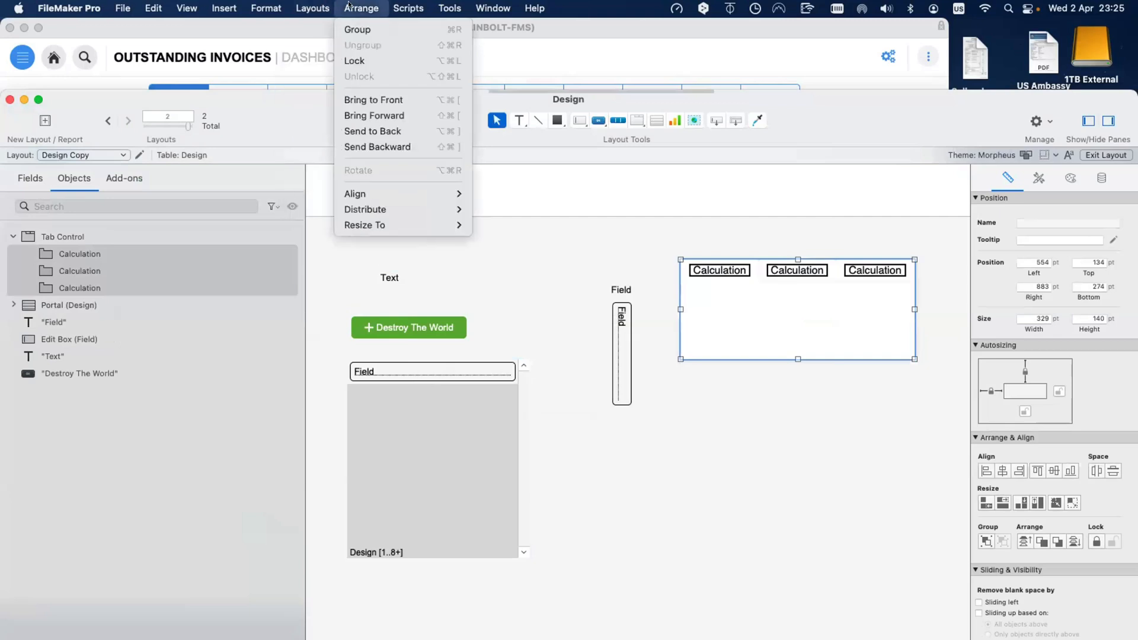
click(651, 108)
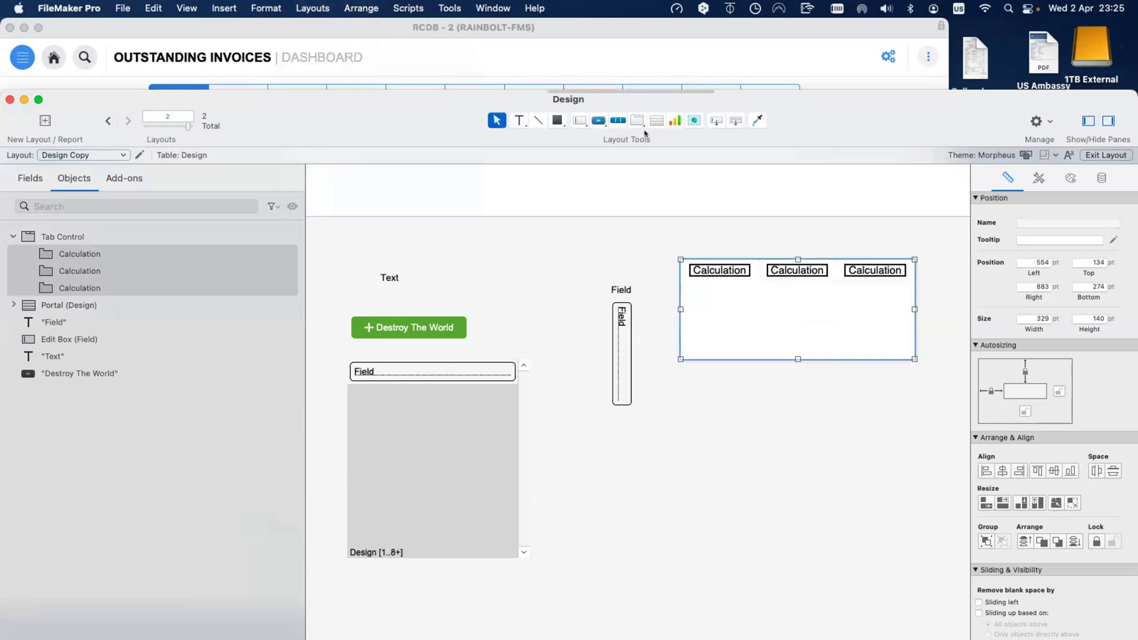
click(651, 121)
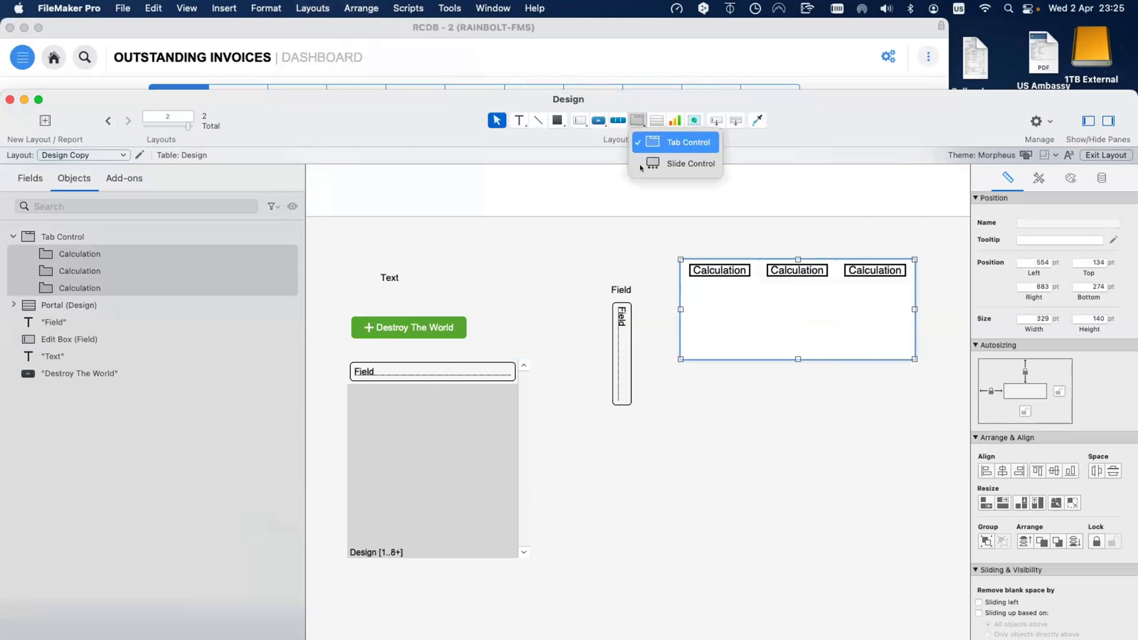
click(675, 163)
drag(597, 460, 821, 573)
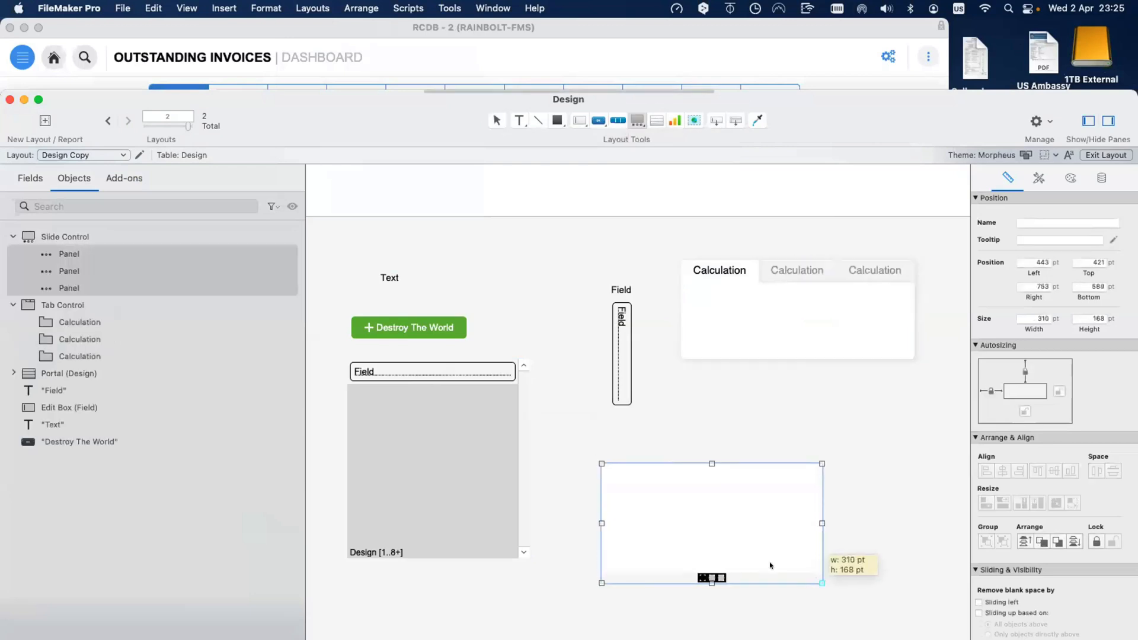
click(313, 7)
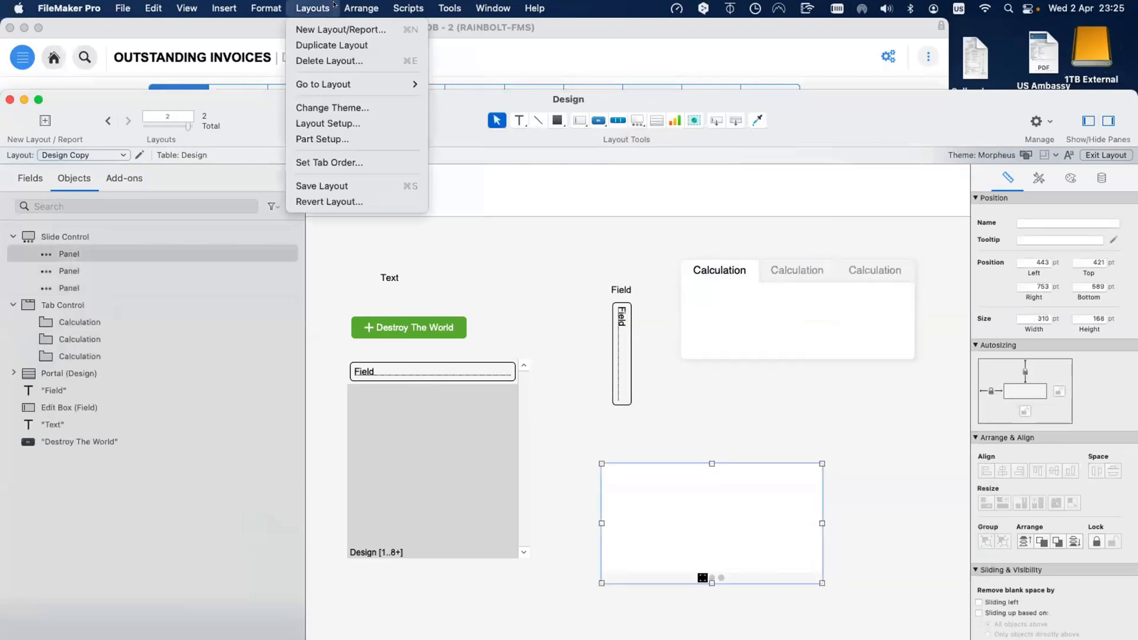
click(516, 302)
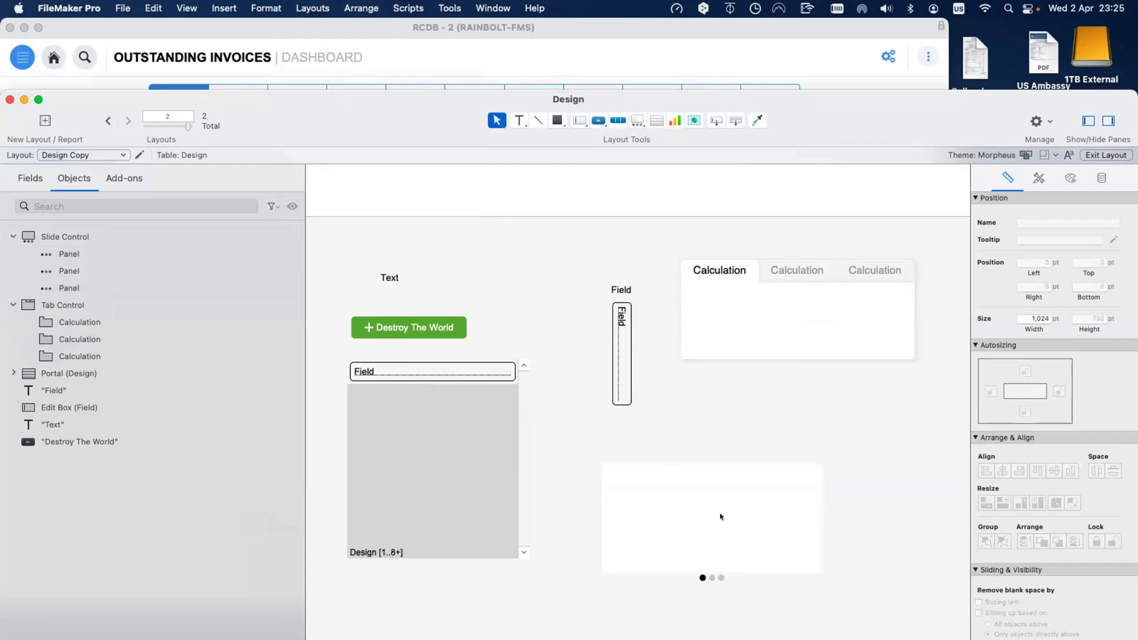
drag(719, 516, 804, 439)
Step: Draw a three-segment button bar near the layout bottom with labels 1, 3 and 3
click(618, 120)
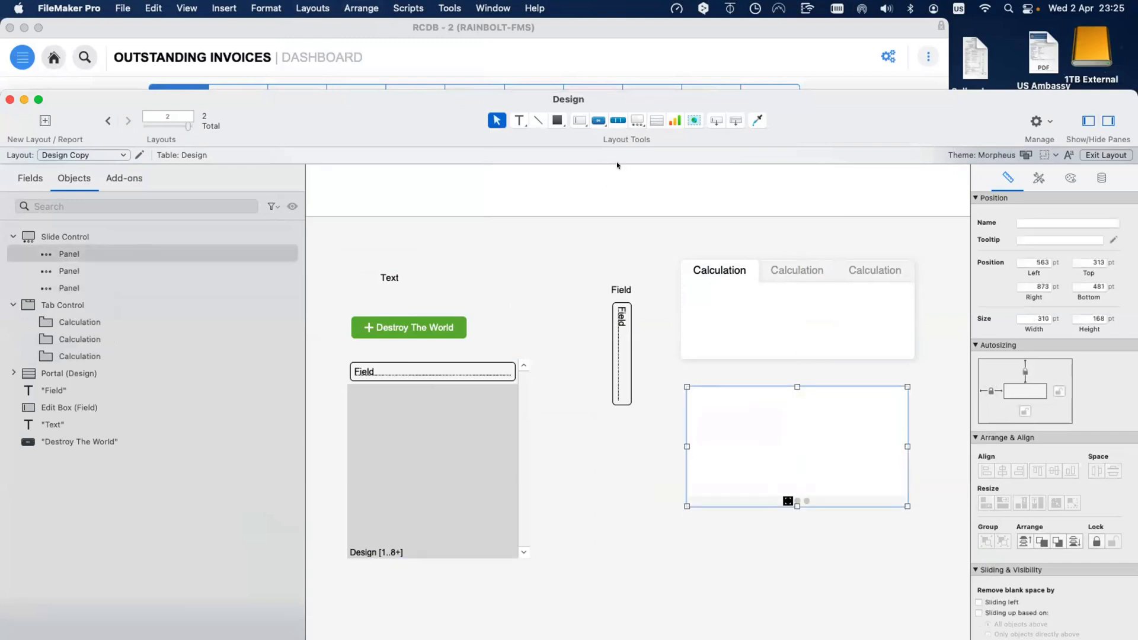
mouse_move(562, 542)
mouse_down()
mouse_move(756, 578)
mouse_move(783, 570)
mouse_up()
text(1)
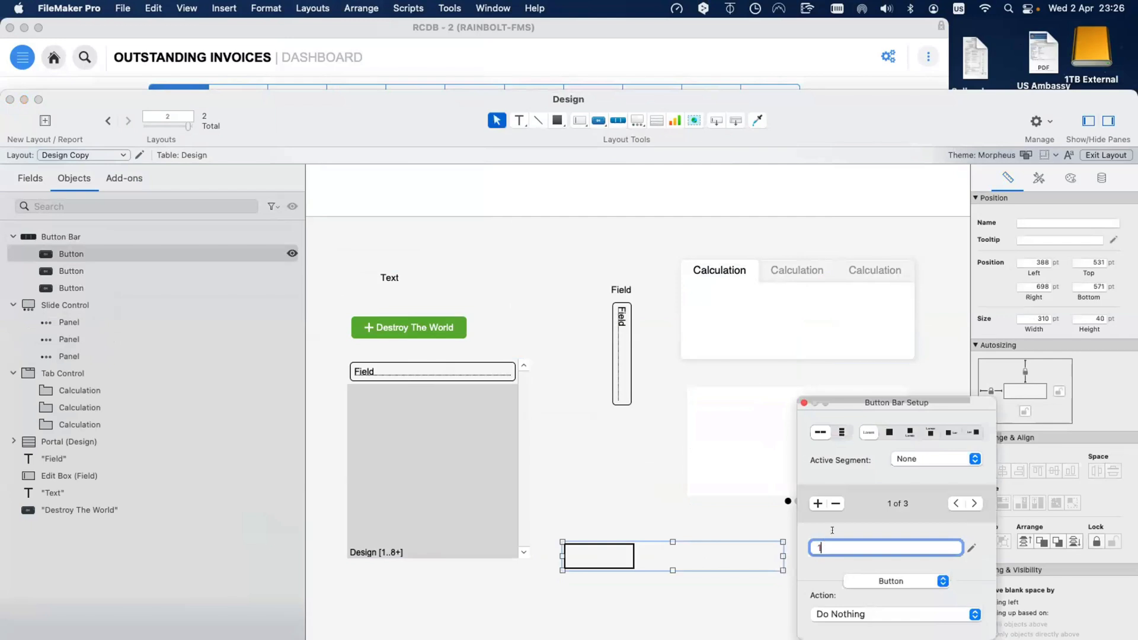
click(973, 504)
text(3)
click(973, 503)
text(3)
click(629, 537)
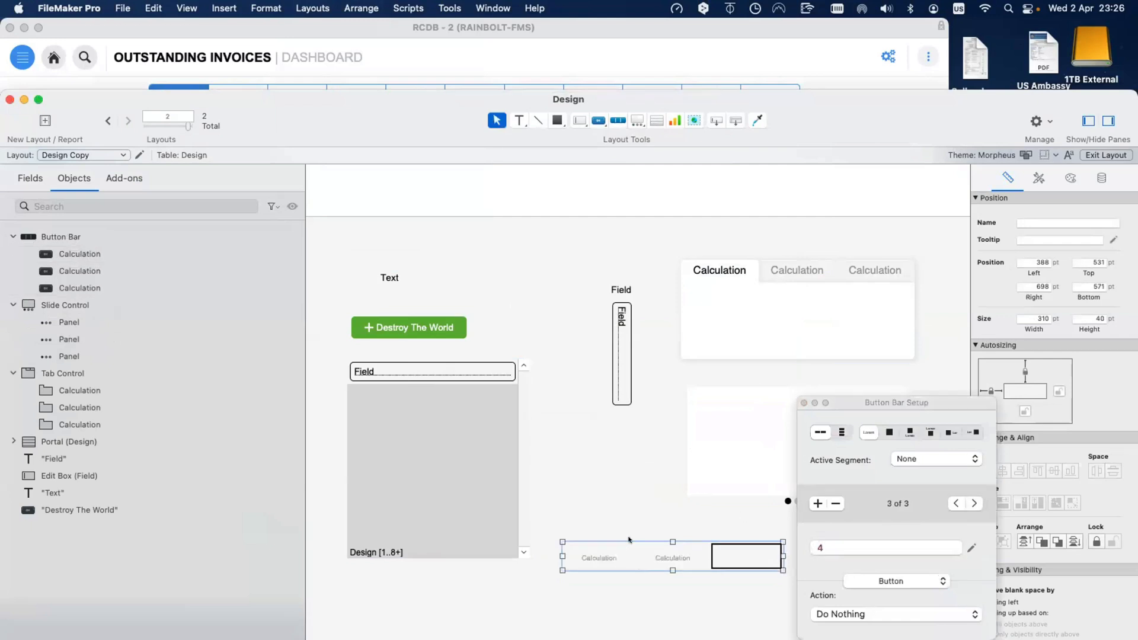
click(653, 555)
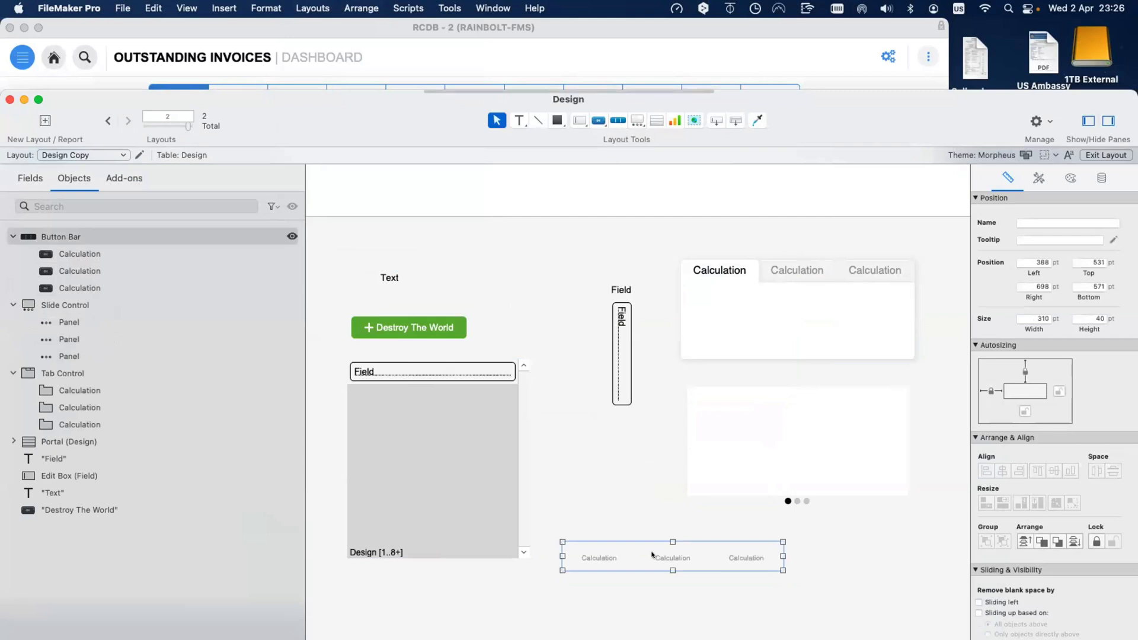
Step: Move the tab control up and left, and place the button bar above the slide control
click(373, 8)
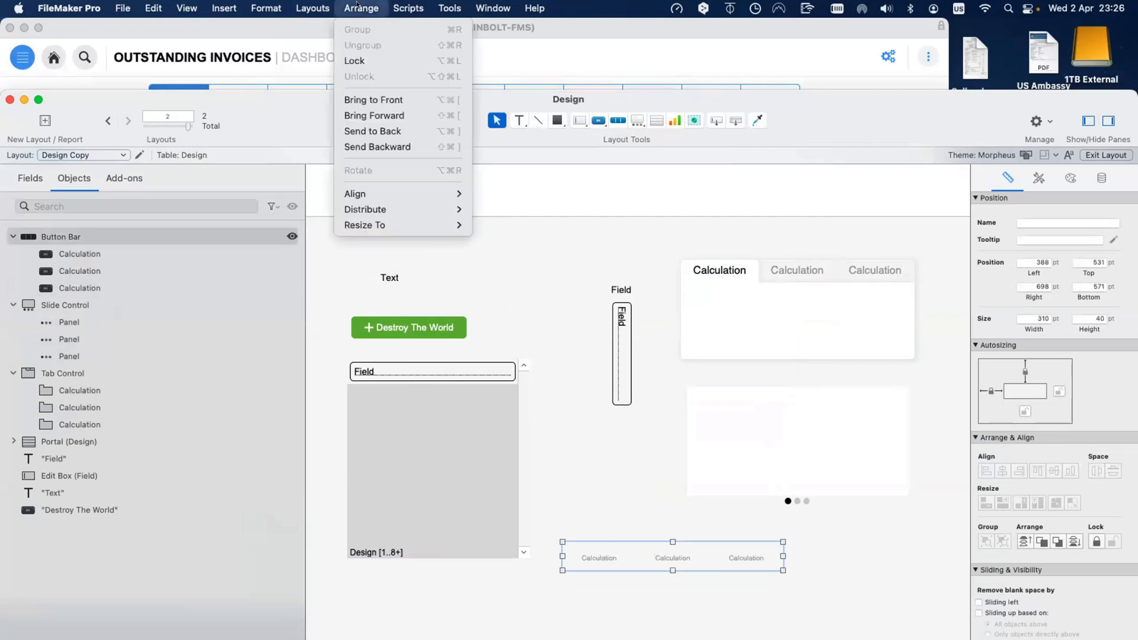
click(628, 565)
drag(628, 565, 514, 243)
click(506, 280)
click(507, 241)
click(313, 6)
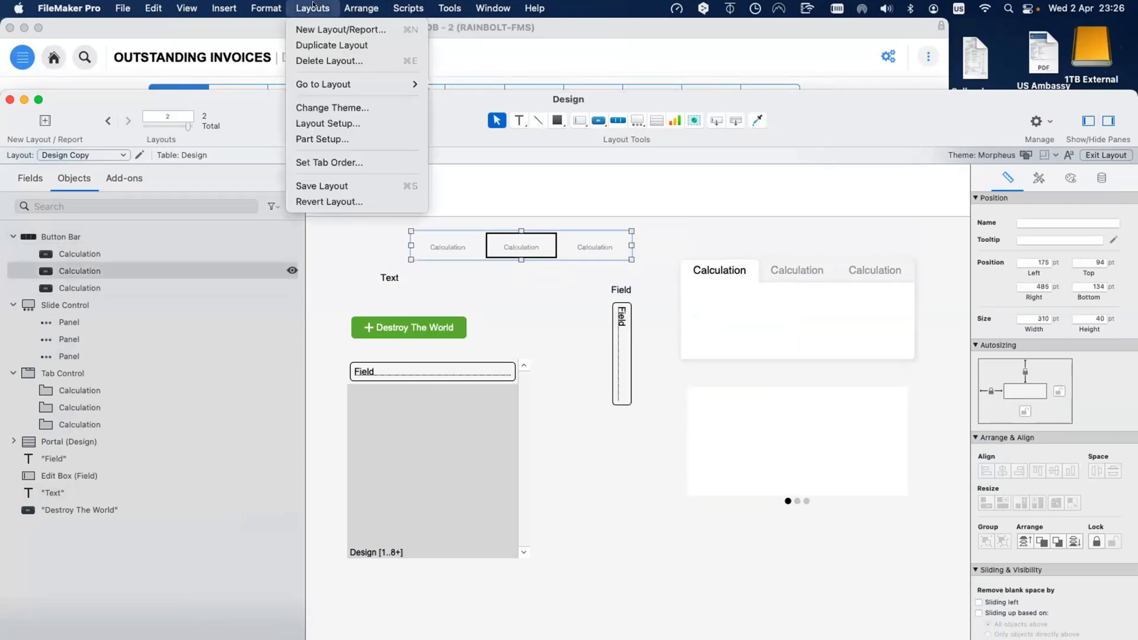
click(732, 284)
click(732, 284)
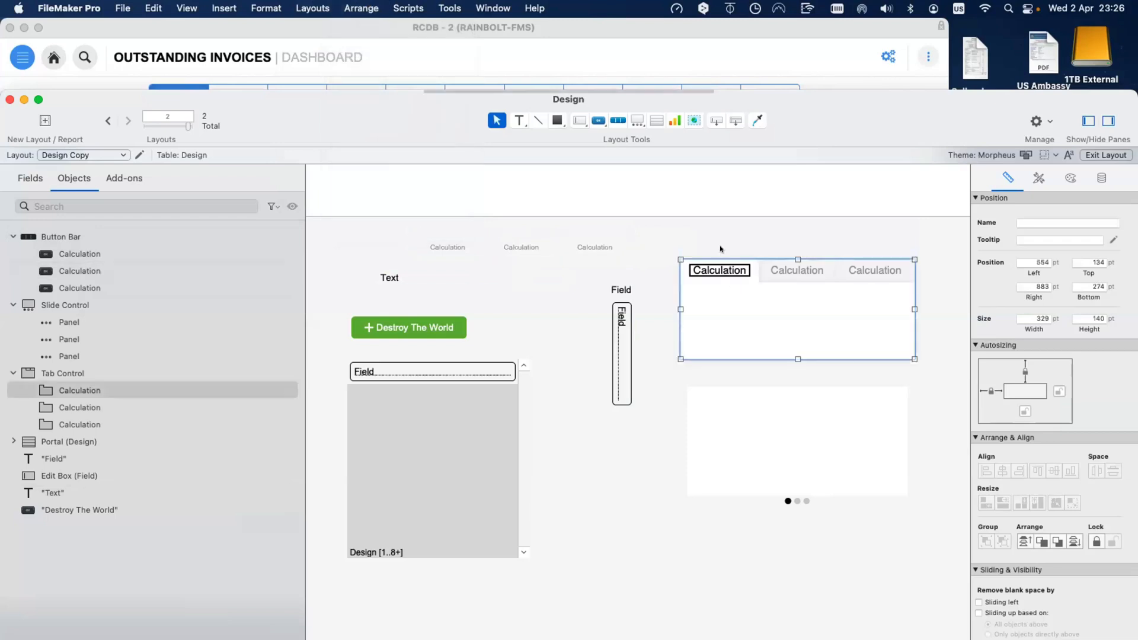
drag(733, 283, 719, 249)
drag(522, 248, 797, 373)
Step: Shift the Field box and its label up and right, then move and rotate the Destroy The World button vertical
click(815, 396)
click(622, 325)
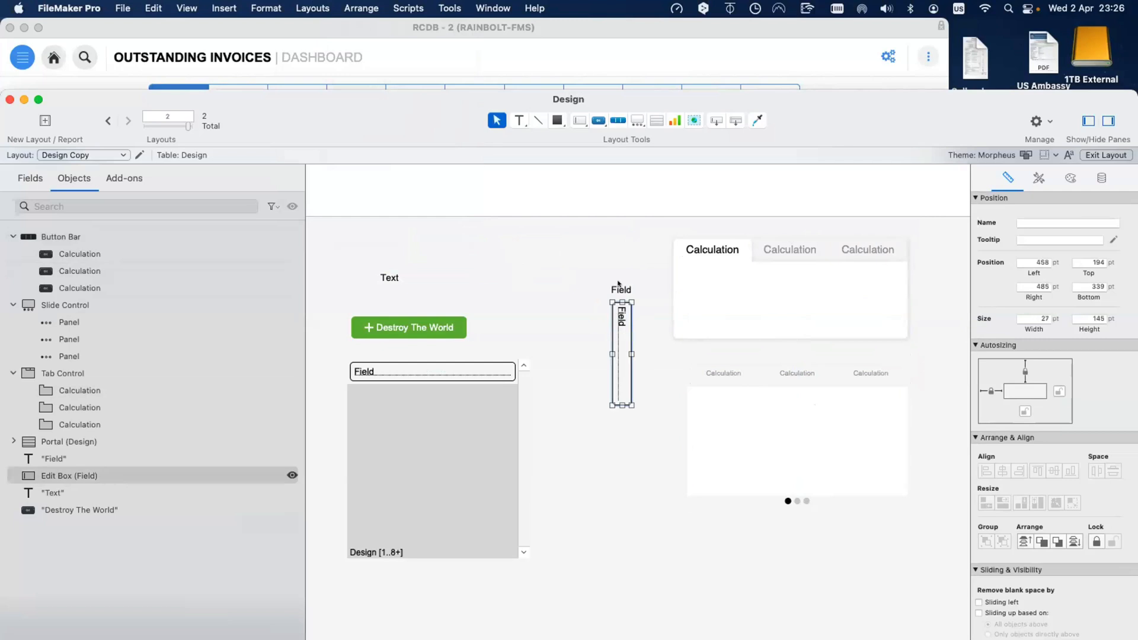
shift+click(621, 289)
drag(622, 302, 630, 283)
scroll(630, 282, down, 1)
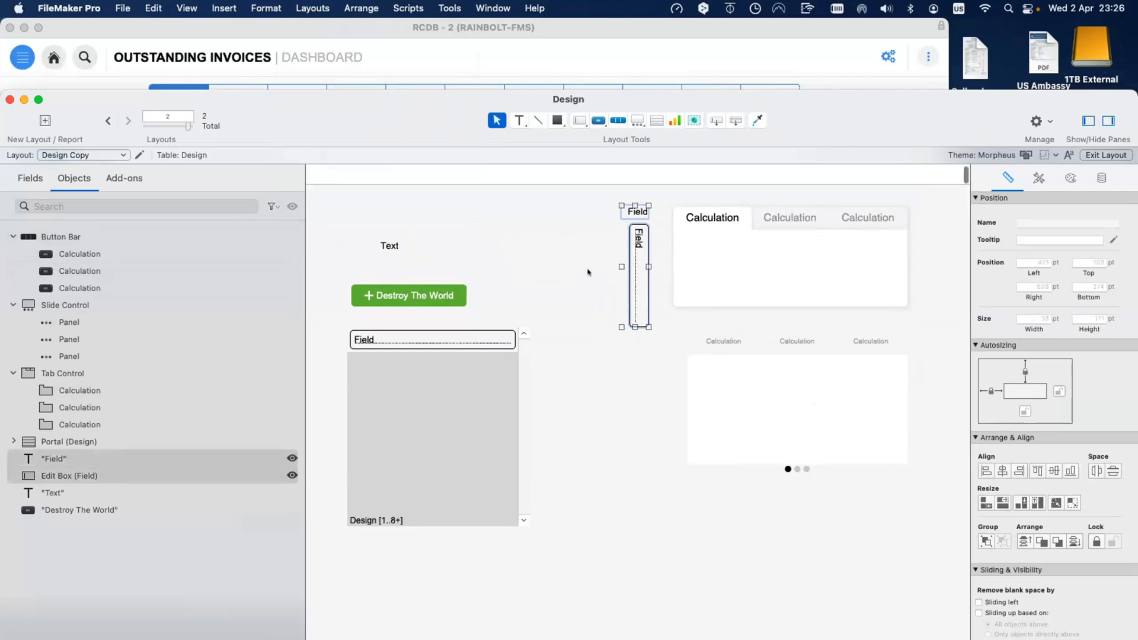
key(ctrl+Up)
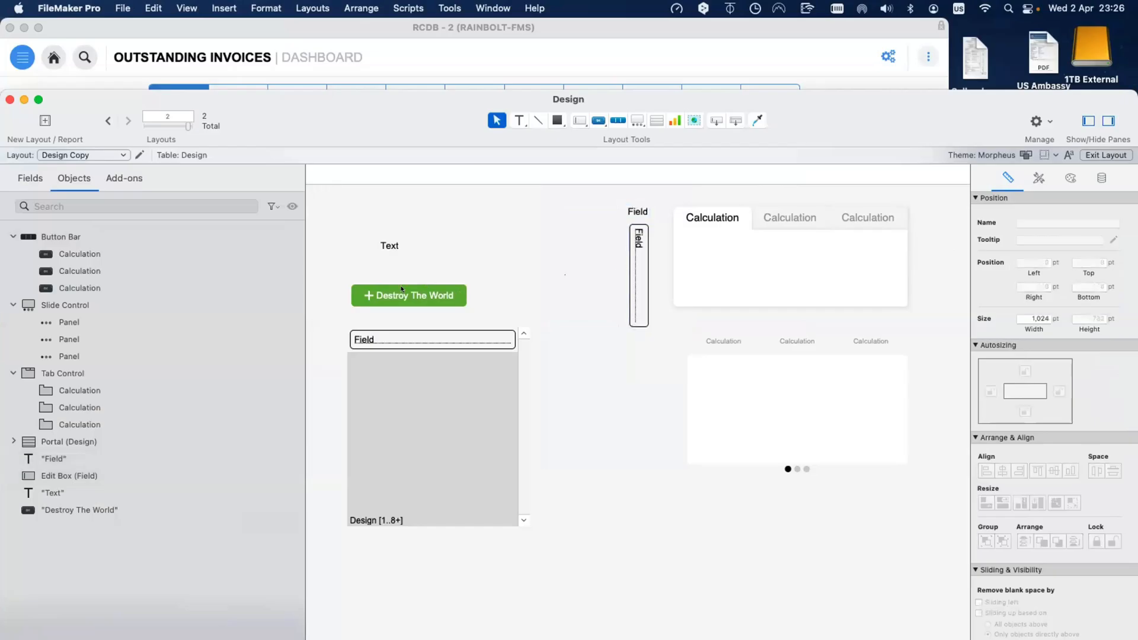
drag(398, 287, 574, 273)
key(alt+super+r)
Step: Move the Text object up and left and fill it orange-red
click(495, 277)
drag(382, 245, 368, 226)
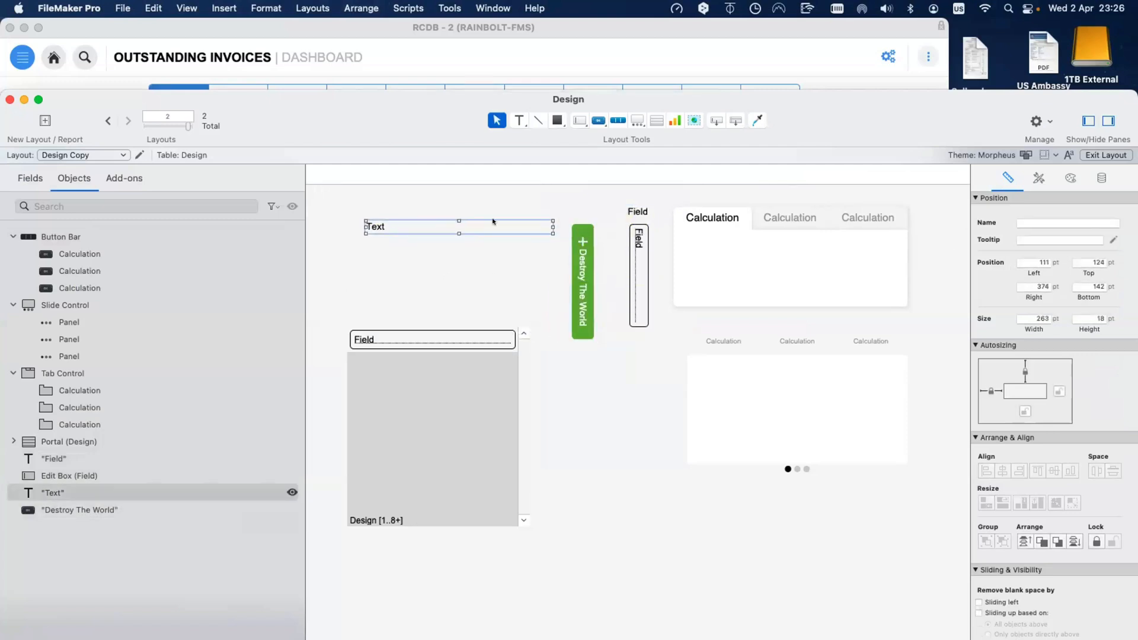
click(1070, 178)
click(1005, 353)
click(1010, 413)
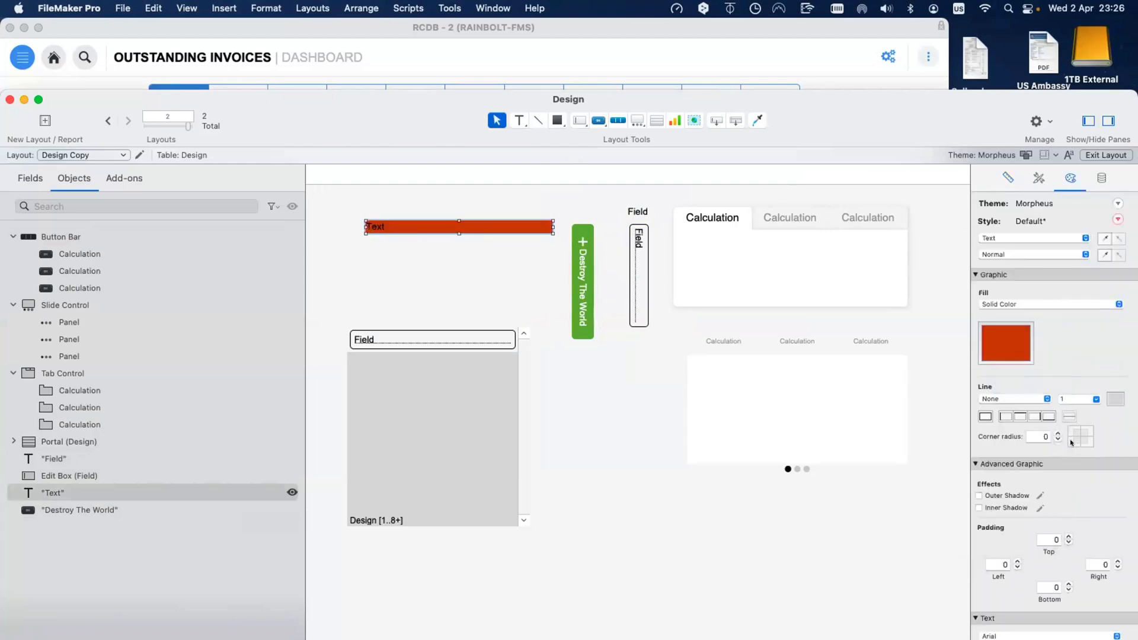
Step: Give the Text object white text, a corner radius of 100 and centred alignment
scroll(1109, 612, down, 5)
click(1113, 559)
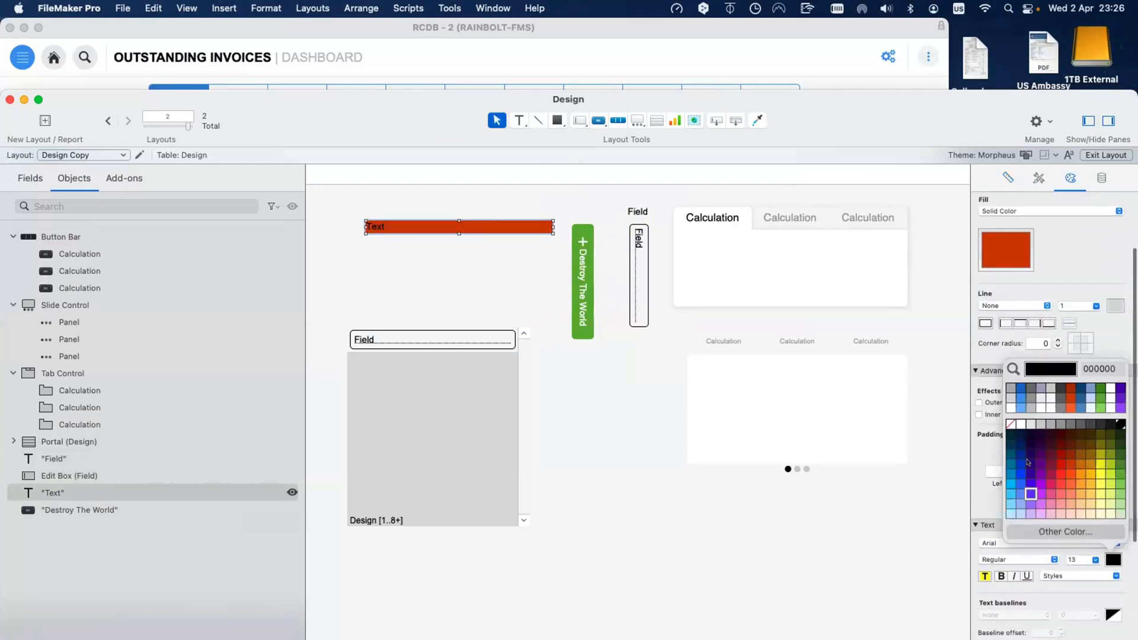
click(1019, 424)
double_click(1044, 344)
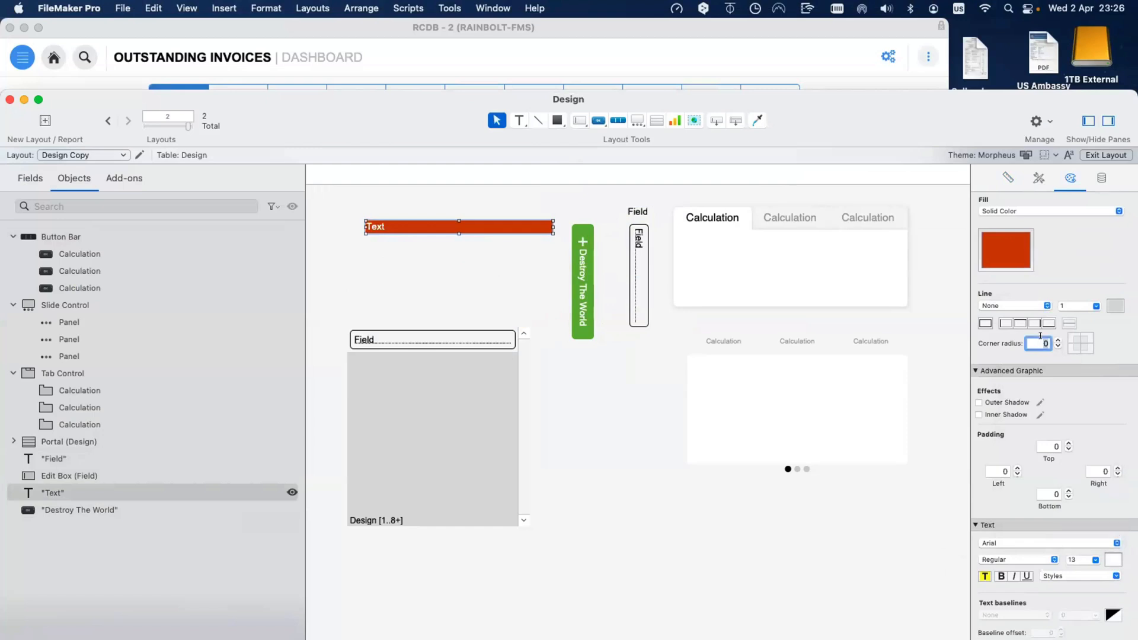
text(100)
key(Return)
scroll(1040, 622, down, 3)
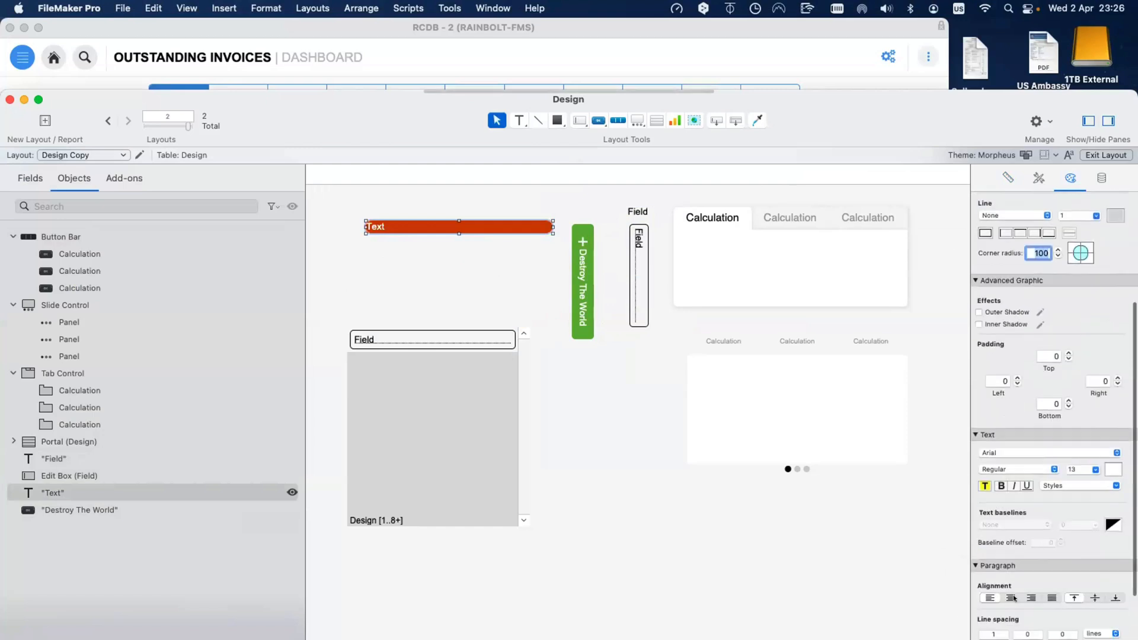
click(1011, 598)
Step: Rotate the red Text object into a vertical tab and shift it further left
drag(551, 227, 460, 243)
key(super+alt+r)
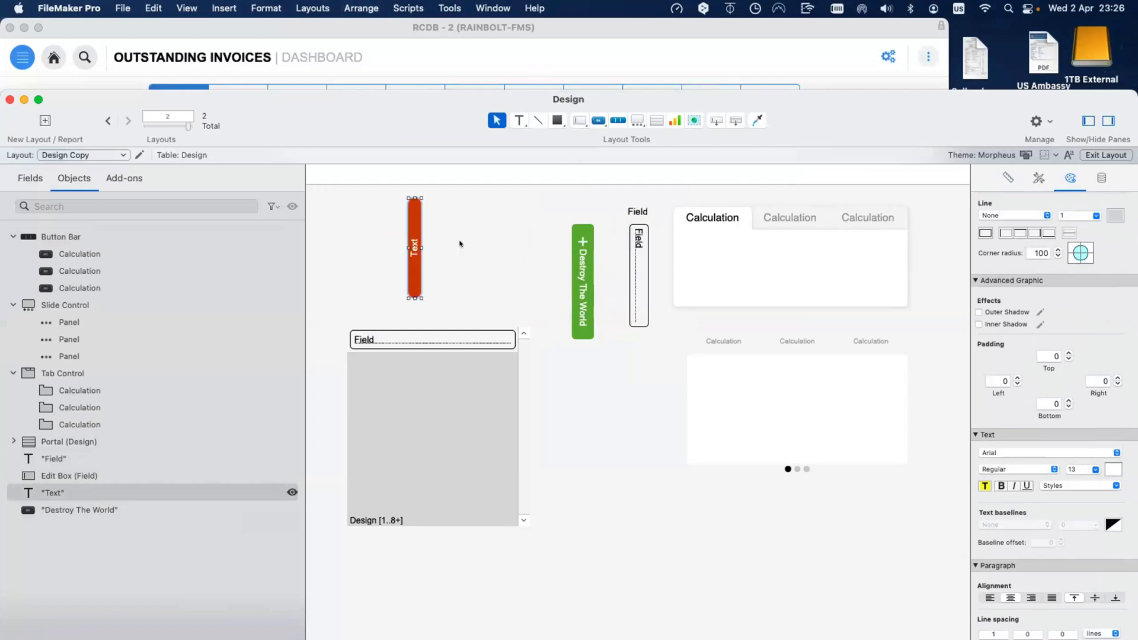
click(460, 243)
drag(415, 258, 368, 271)
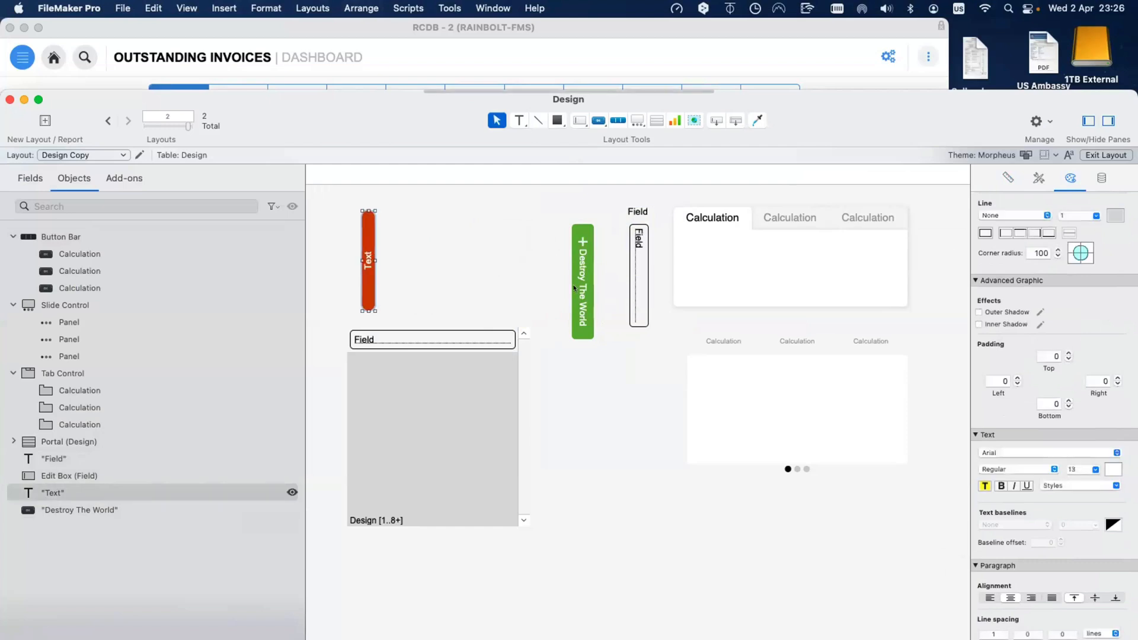
Step: Rotate the Destroy The World button and the Field vertically and line them up beside the red tab
click(576, 282)
key(super+alt+r)
key(super+alt+r)
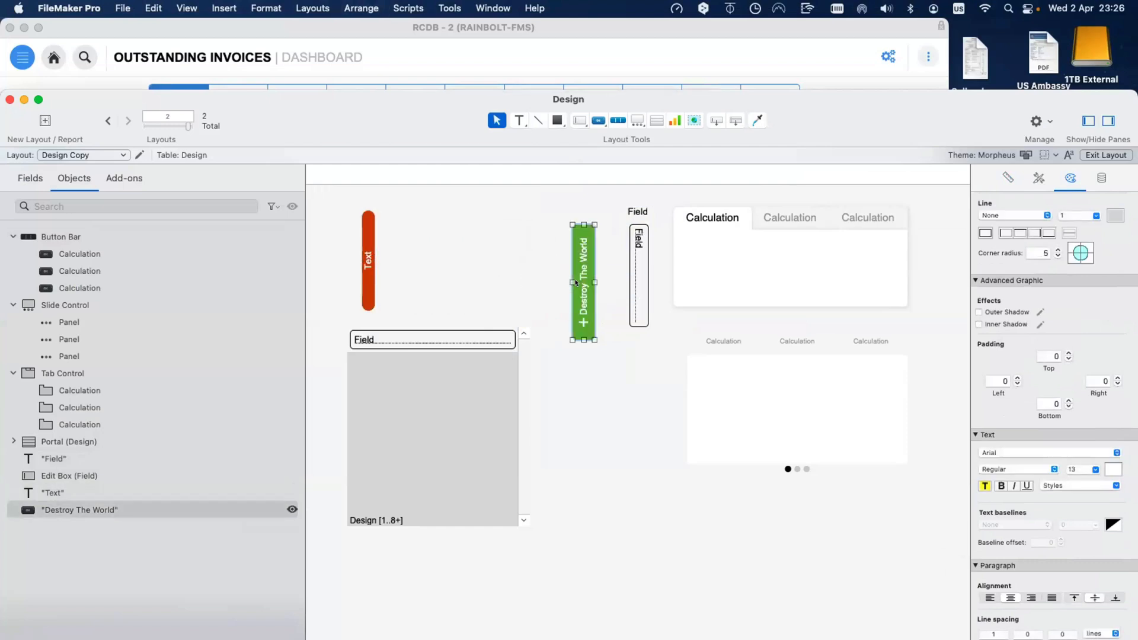
drag(584, 278, 433, 257)
click(632, 268)
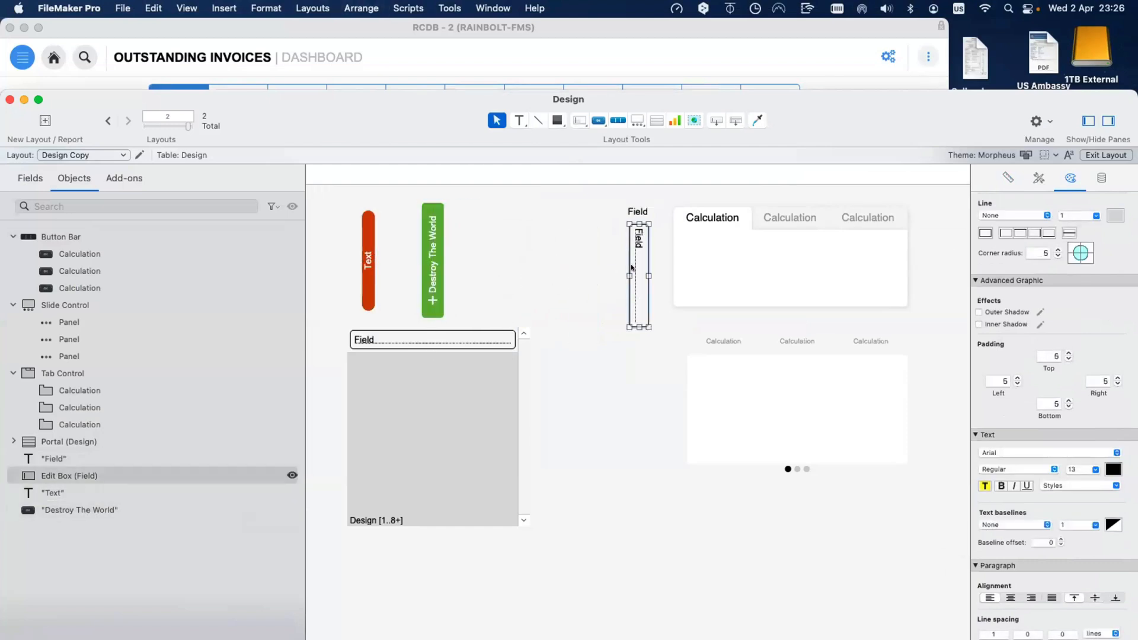
key(super+alt+r)
key(super+alt+r)
shift+click(633, 211)
drag(640, 276, 478, 266)
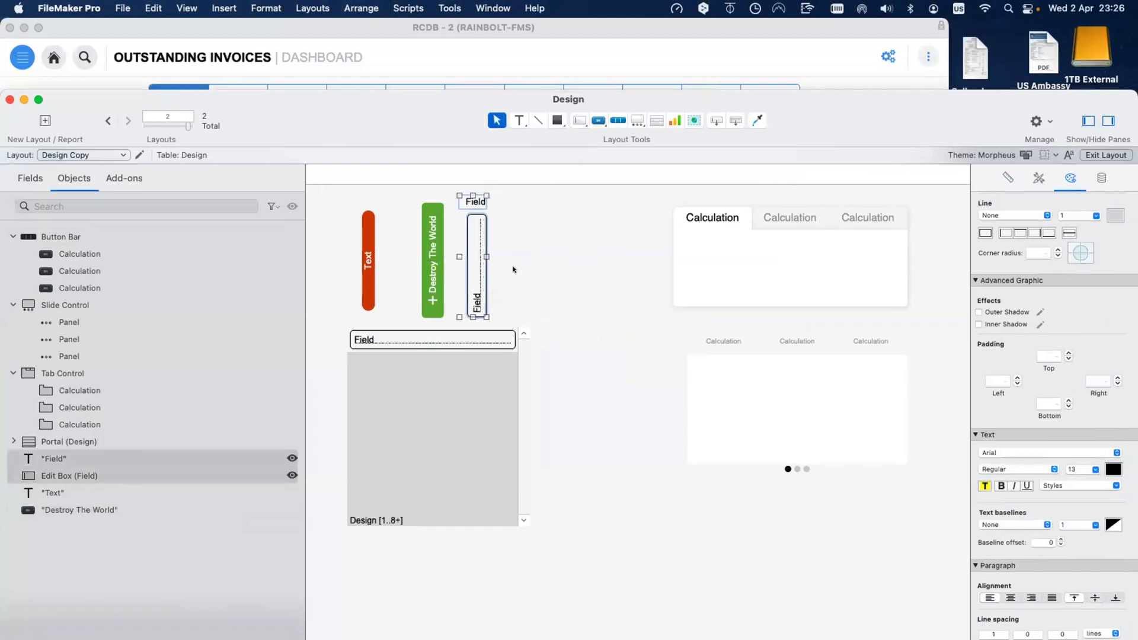
click(514, 269)
Step: Move the portal down and right, then check the slide, tab and button bar controls
click(439, 396)
drag(440, 396, 572, 475)
click(757, 433)
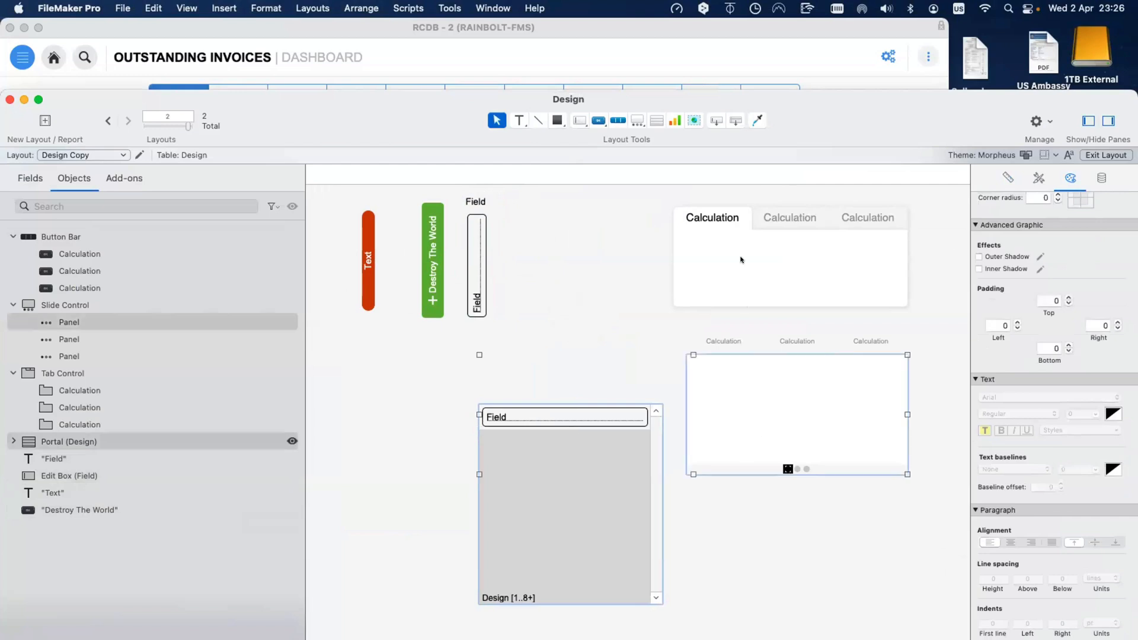
shift+click(741, 258)
shift+click(731, 339)
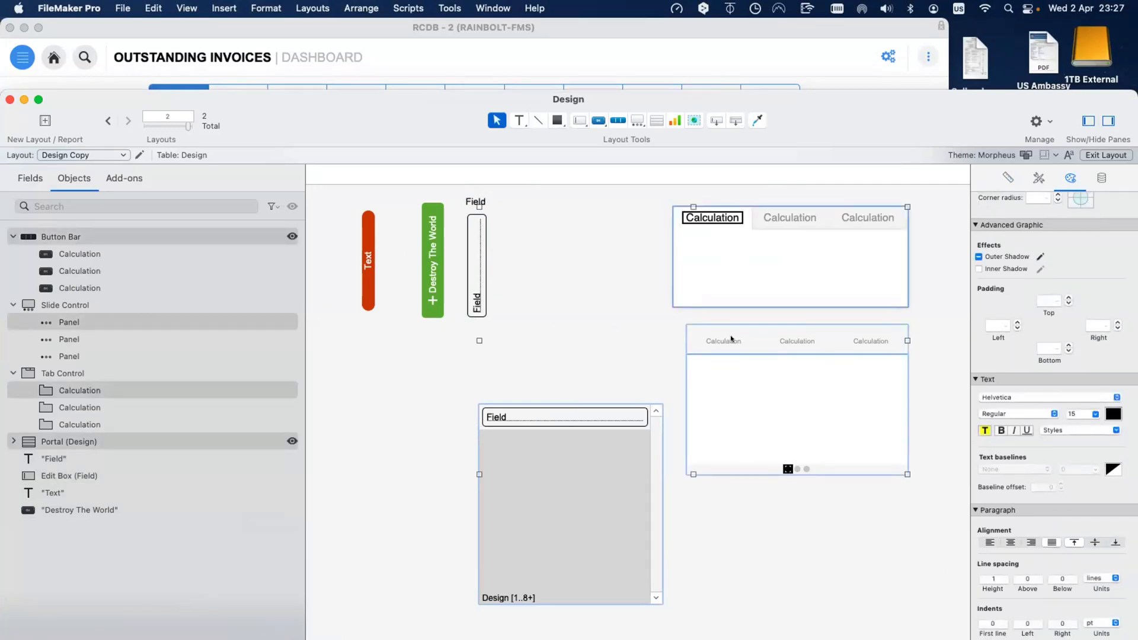
click(575, 299)
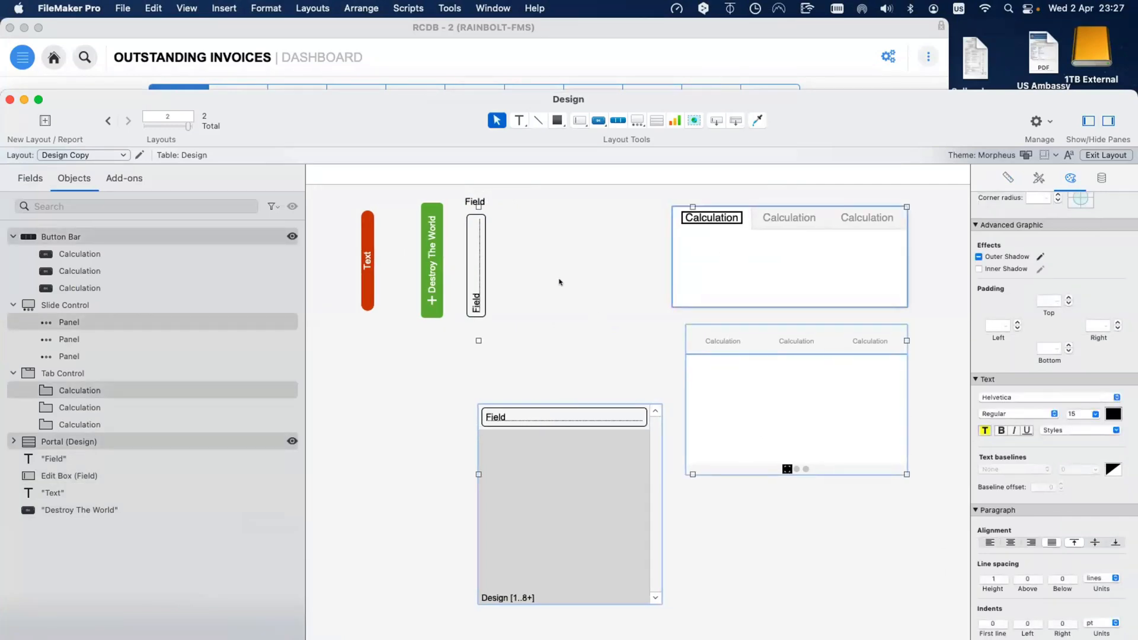
click(633, 120)
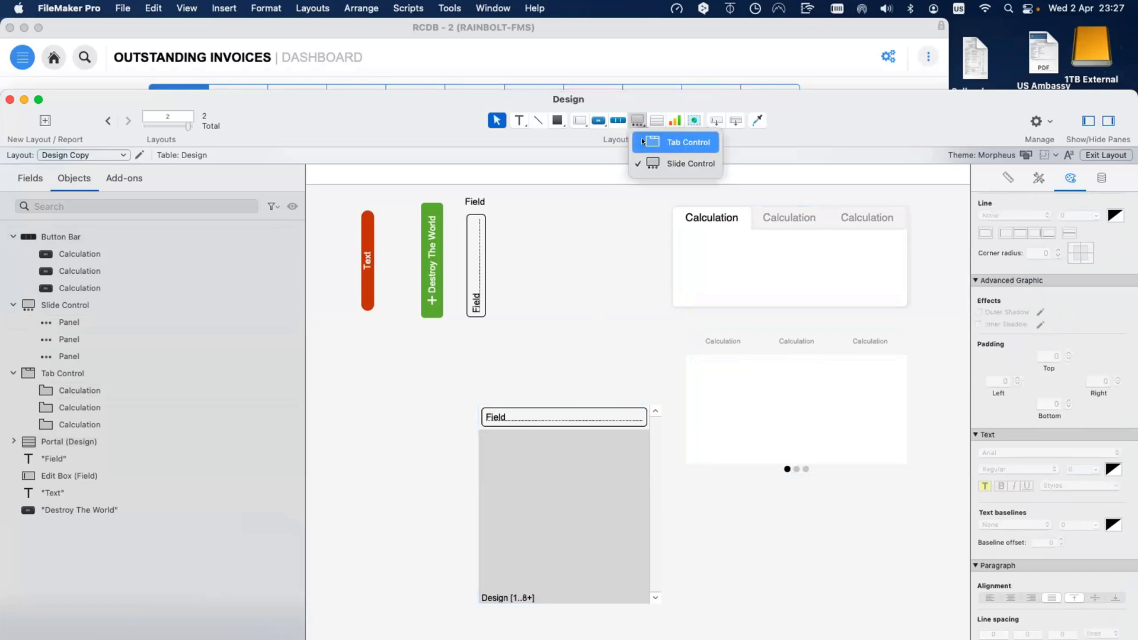
click(599, 121)
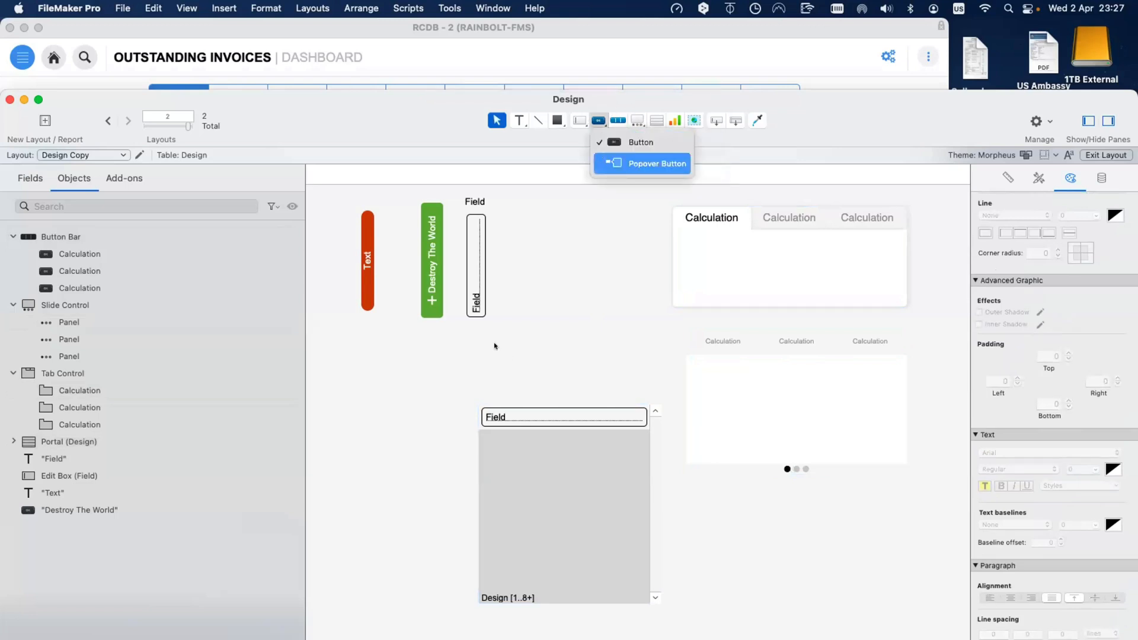
Step: Draw a popover button labelled 'Popover' below the red tab and rotate it vertical
drag(379, 343, 506, 368)
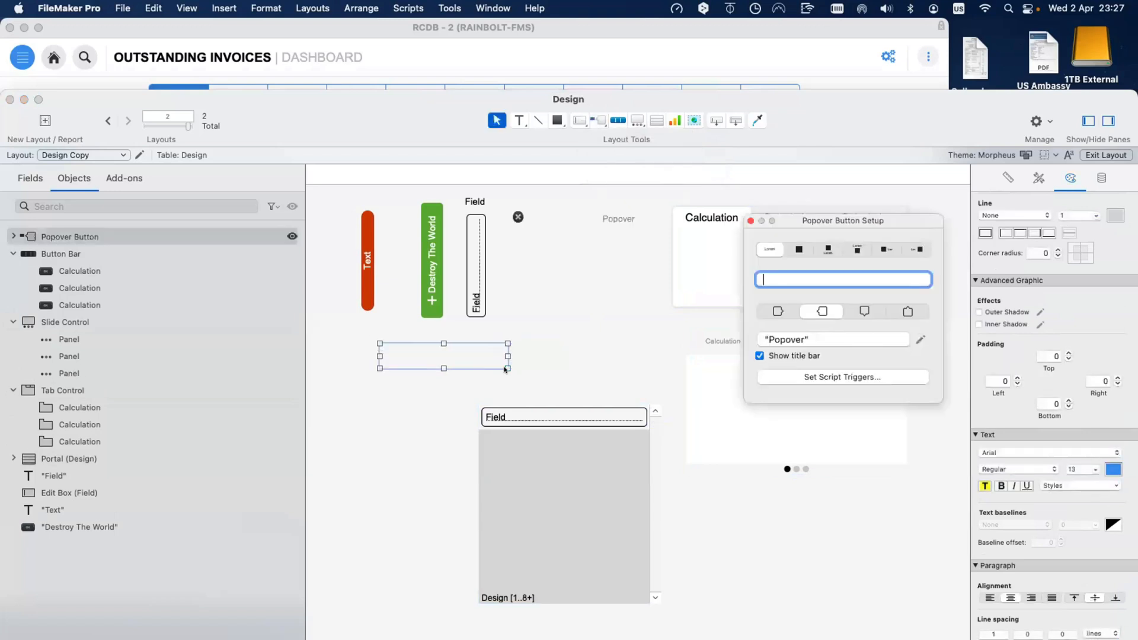
text(Popover)
key(Return)
click(462, 385)
click(450, 346)
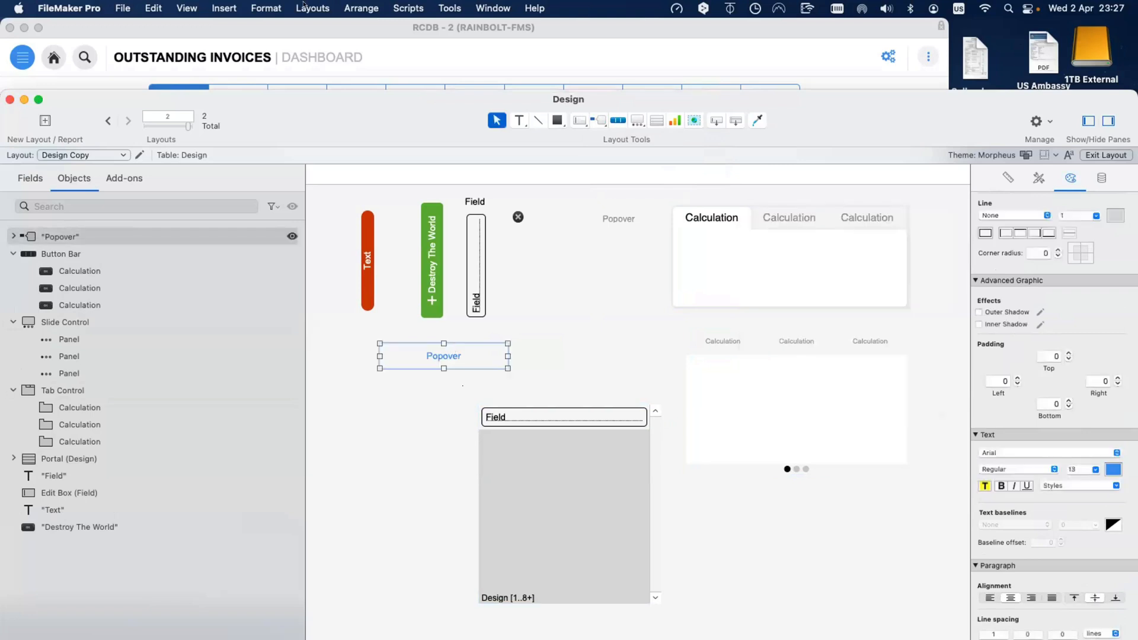
click(303, 8)
mouse_move(361, 8)
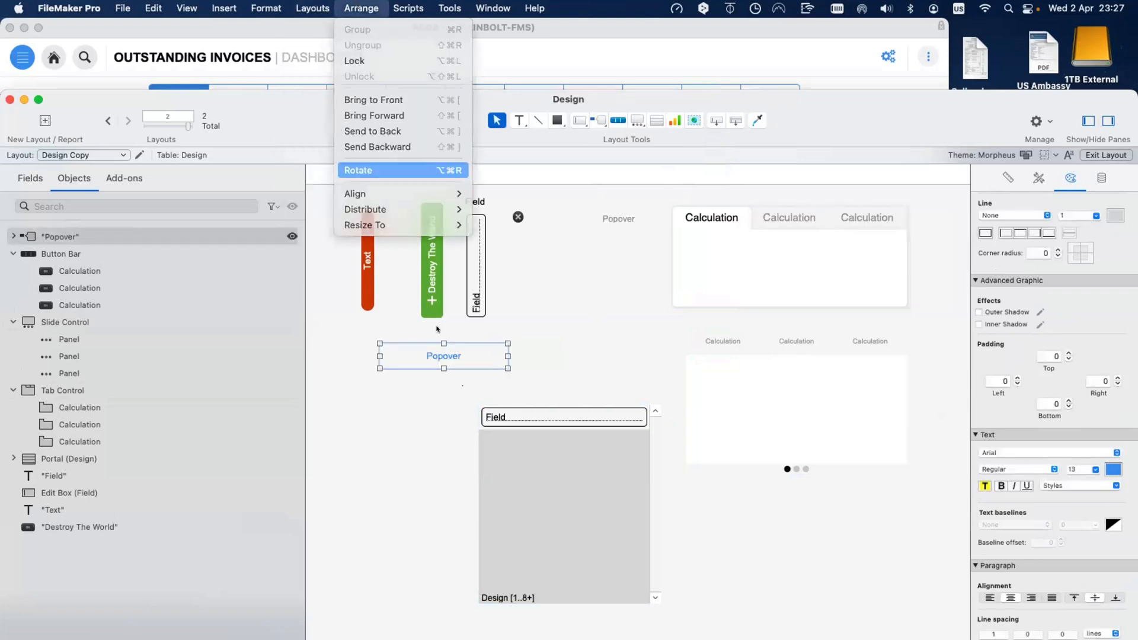
key(Return)
Step: Apply the Alternate Popover 1 style to the popover panel
double_click(436, 347)
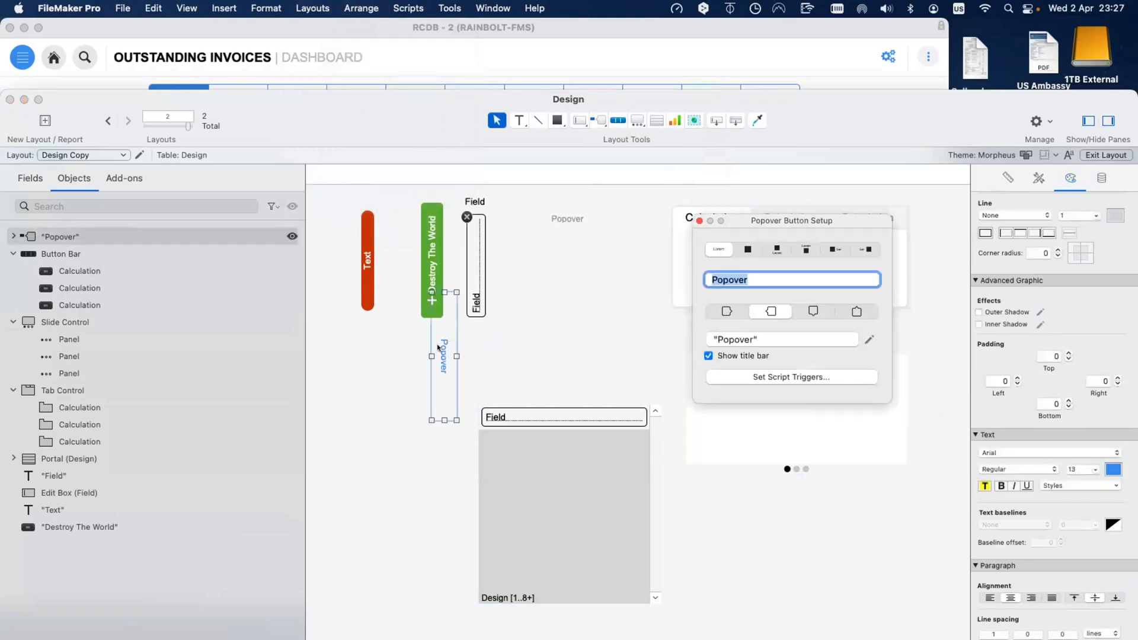
drag(448, 341, 383, 398)
click(491, 368)
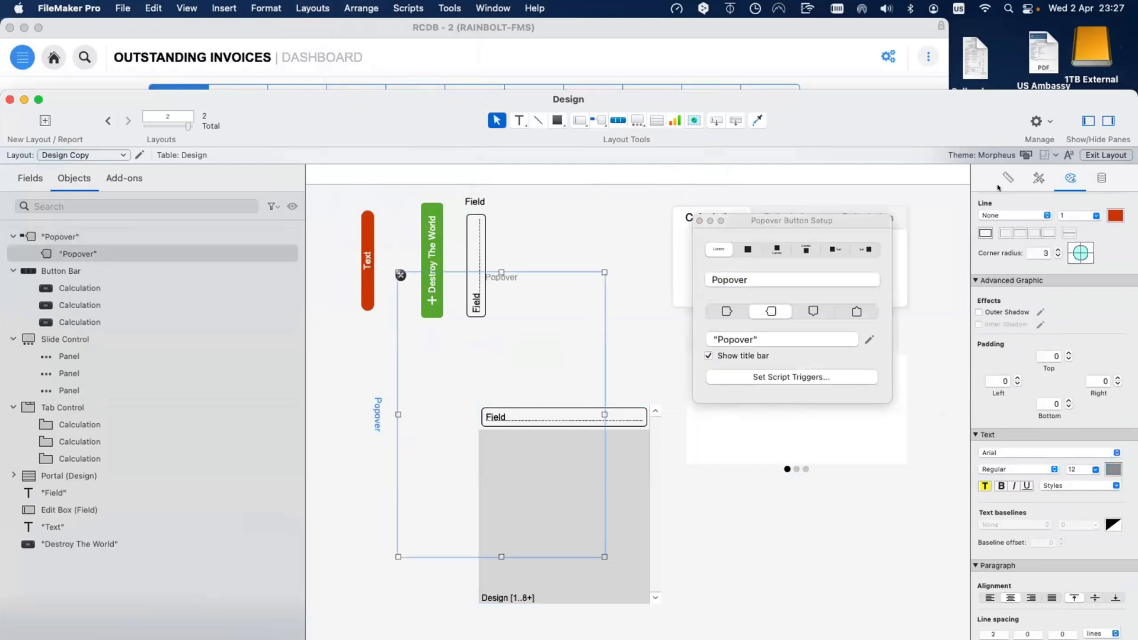
click(1038, 178)
click(1019, 215)
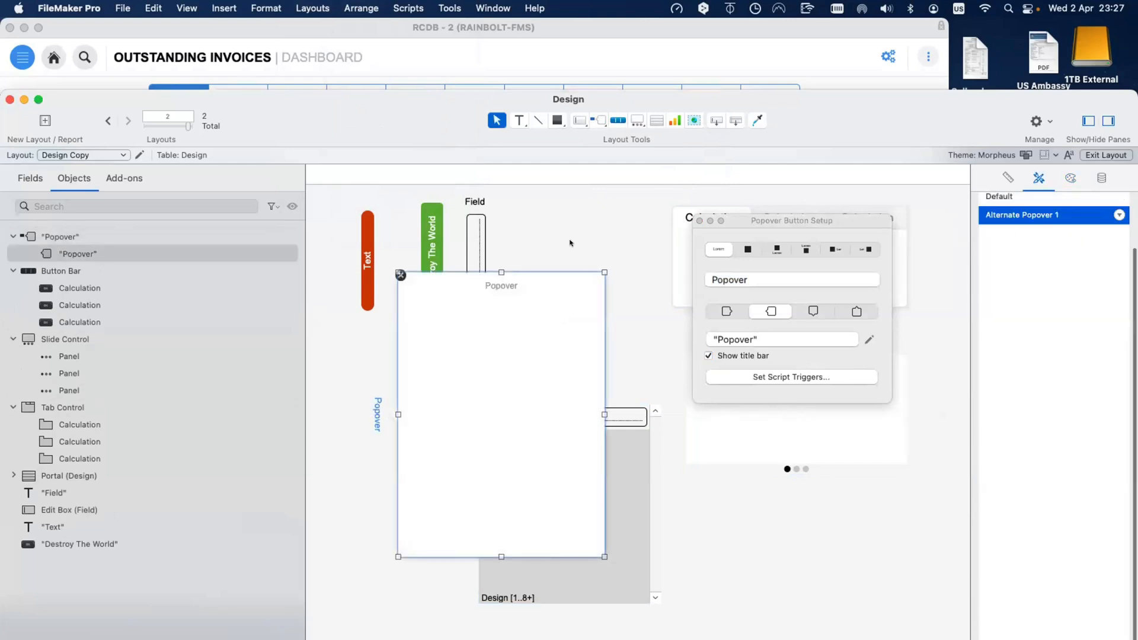
click(571, 243)
Step: Reopen the Popover button setup and try different sides for the popover to open
click(380, 406)
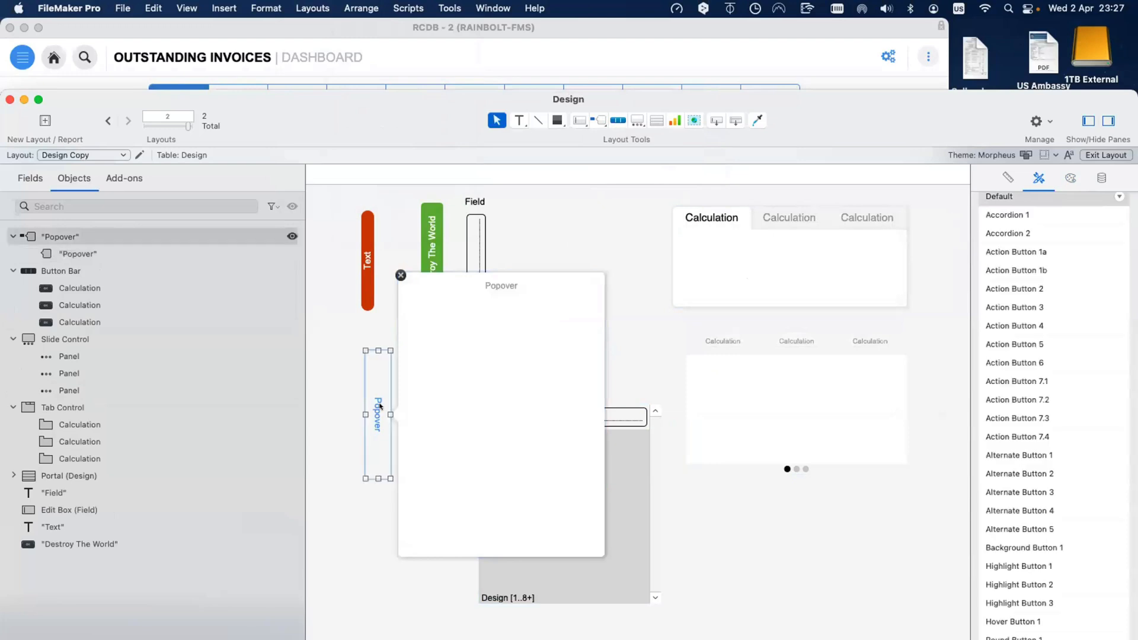
double_click(380, 406)
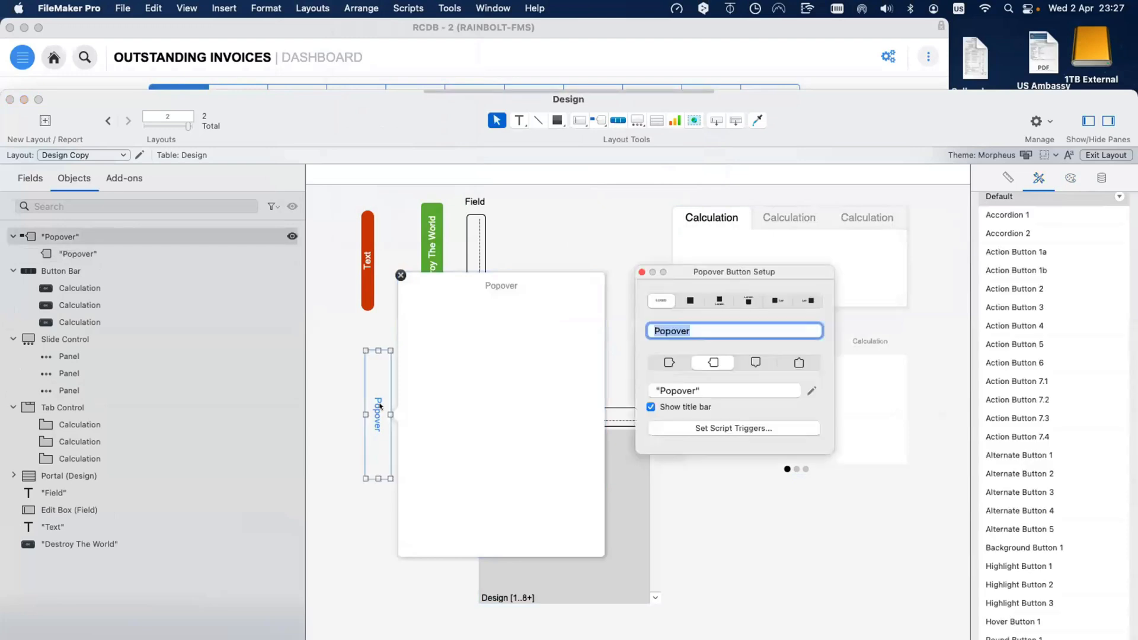
click(746, 361)
click(716, 362)
click(676, 361)
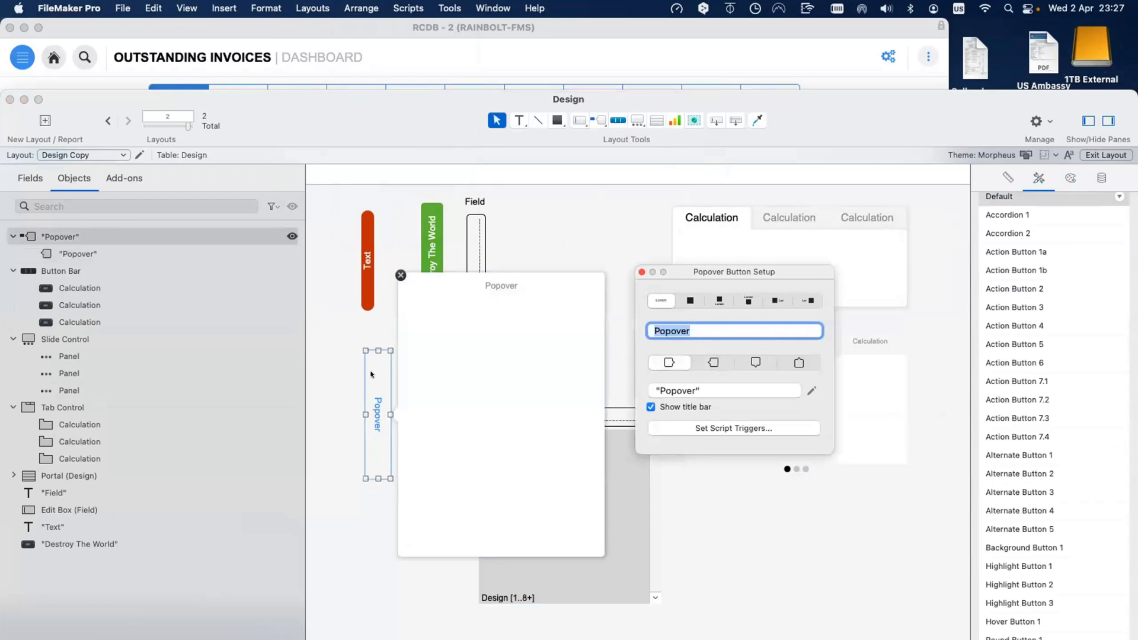
click(371, 374)
click(472, 369)
click(323, 7)
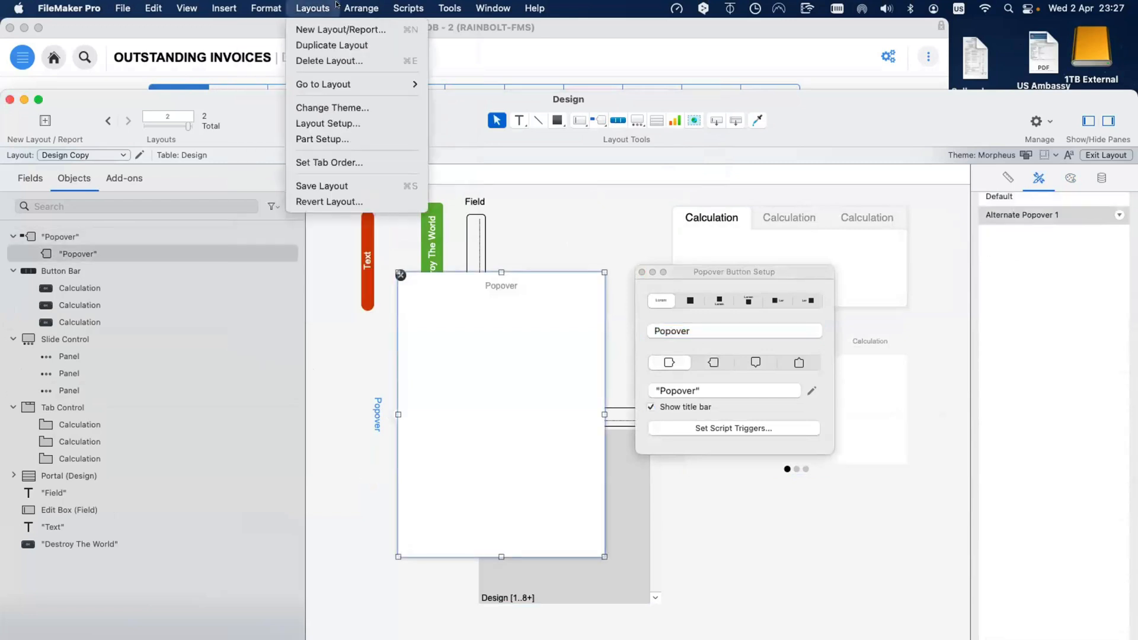
click(447, 329)
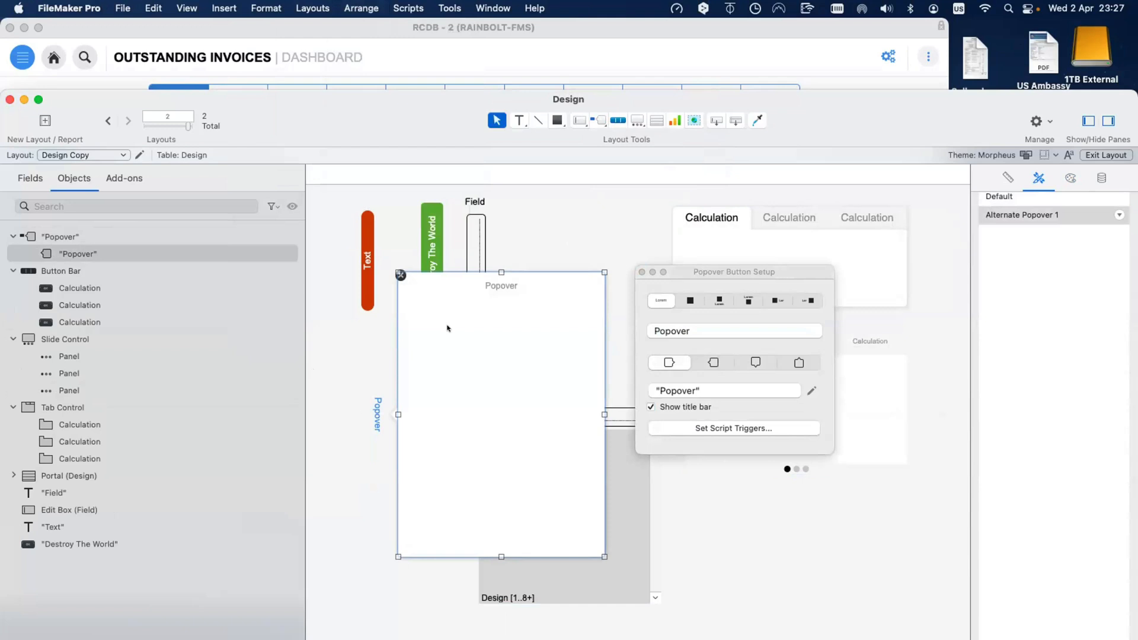
Step: Rotate the Popover button vertical, place it beside the Field, and make it open sideways
click(377, 413)
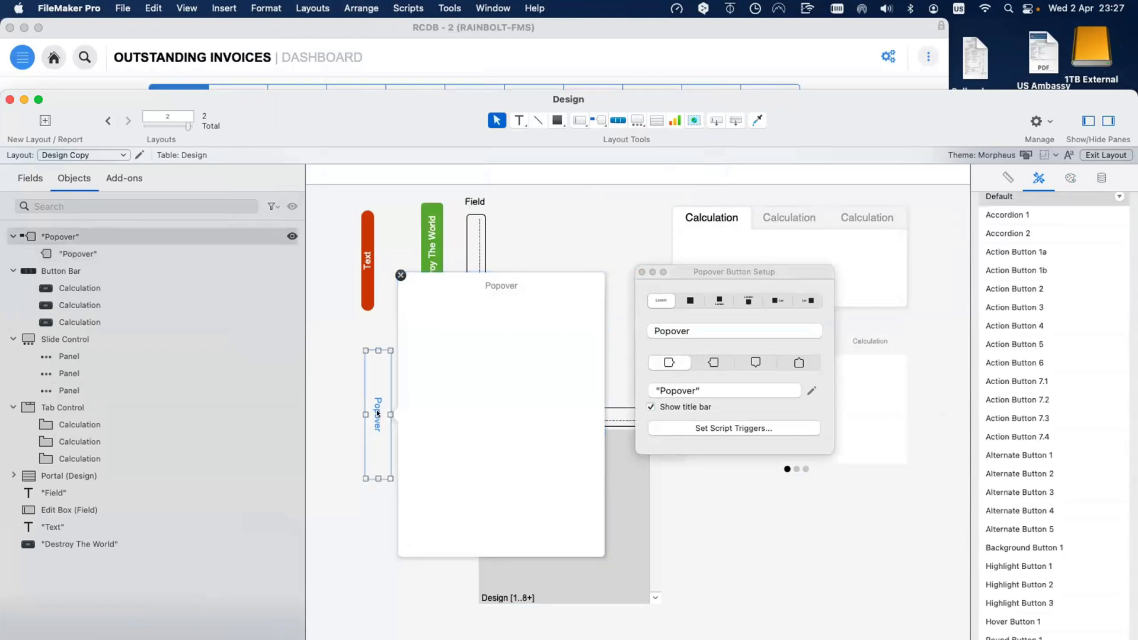
key(alt+super+r)
key(alt+super+r)
scroll(377, 413, left, 1)
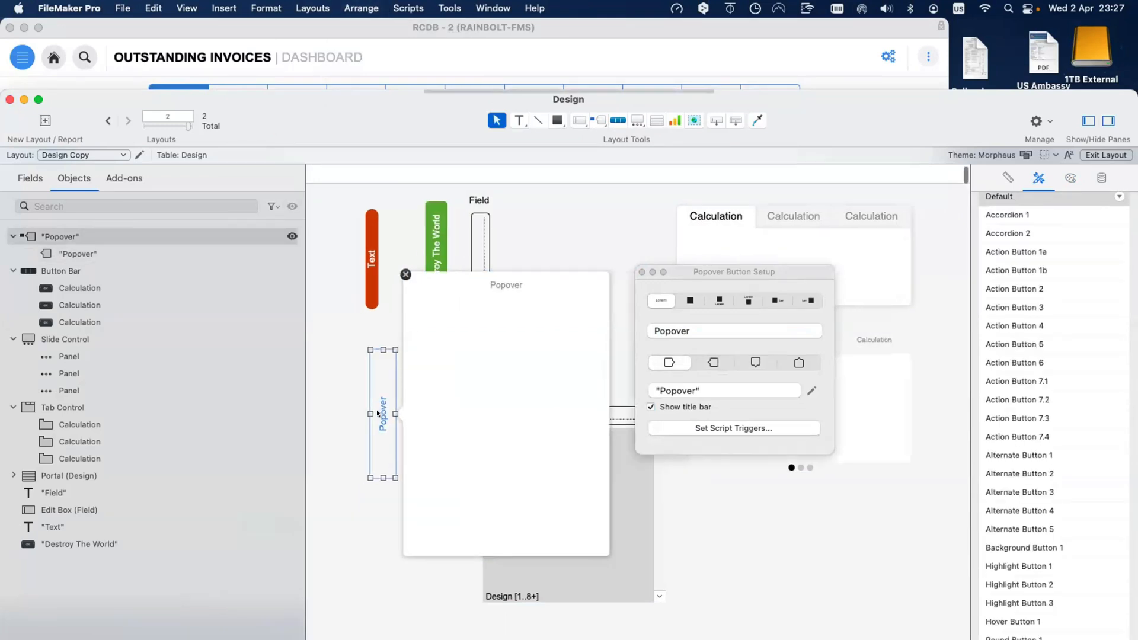
drag(377, 413, 543, 292)
scroll(543, 292, up, 1)
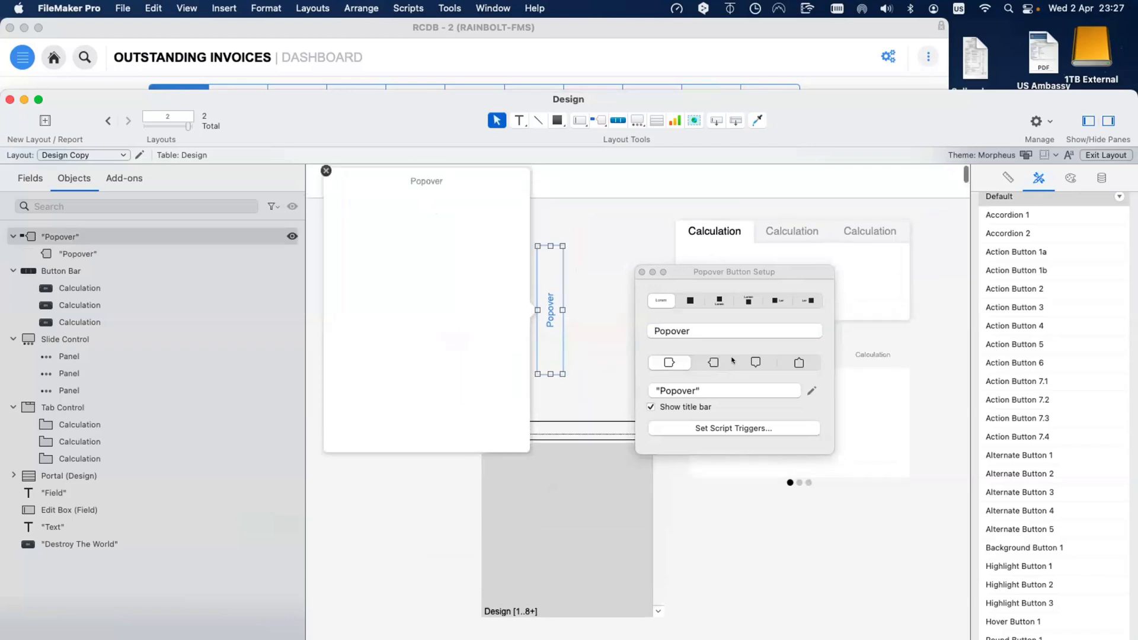
click(755, 361)
click(714, 363)
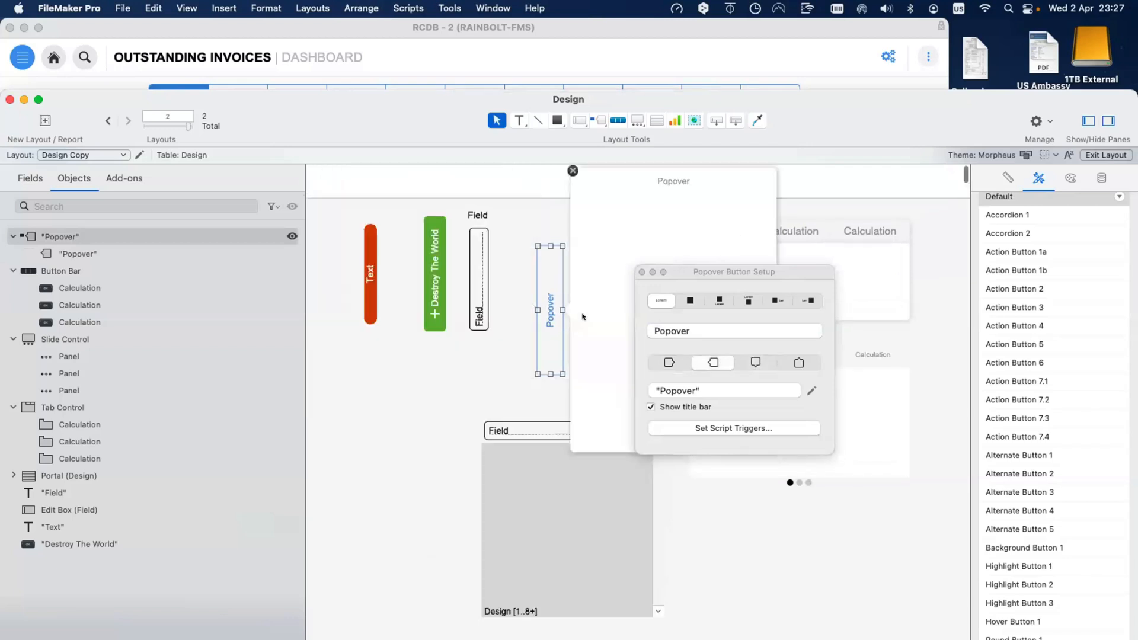
drag(550, 320, 525, 320)
click(458, 380)
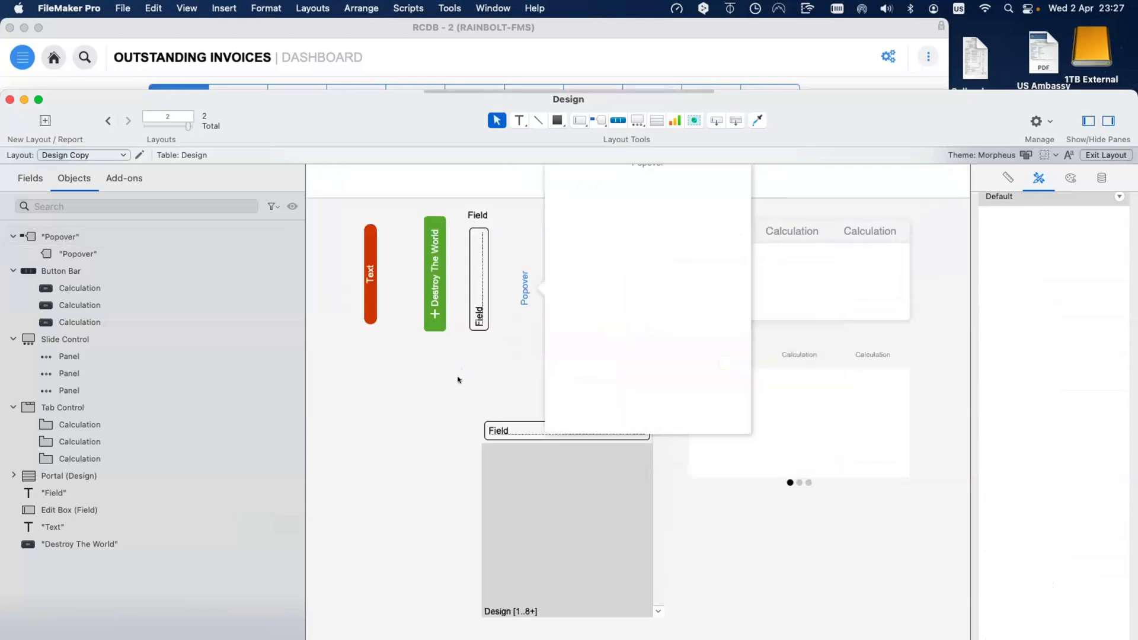
Step: Close the open popover and switch back to the invoice dashboard window
scroll(549, 173, up, 1)
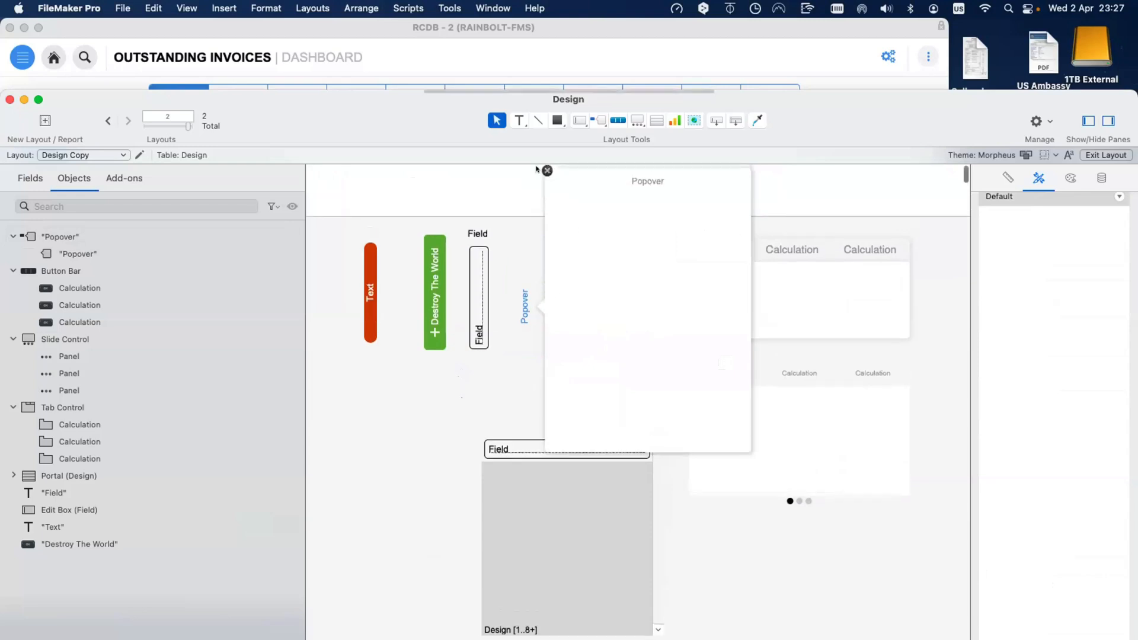
click(540, 170)
key(super+grave)
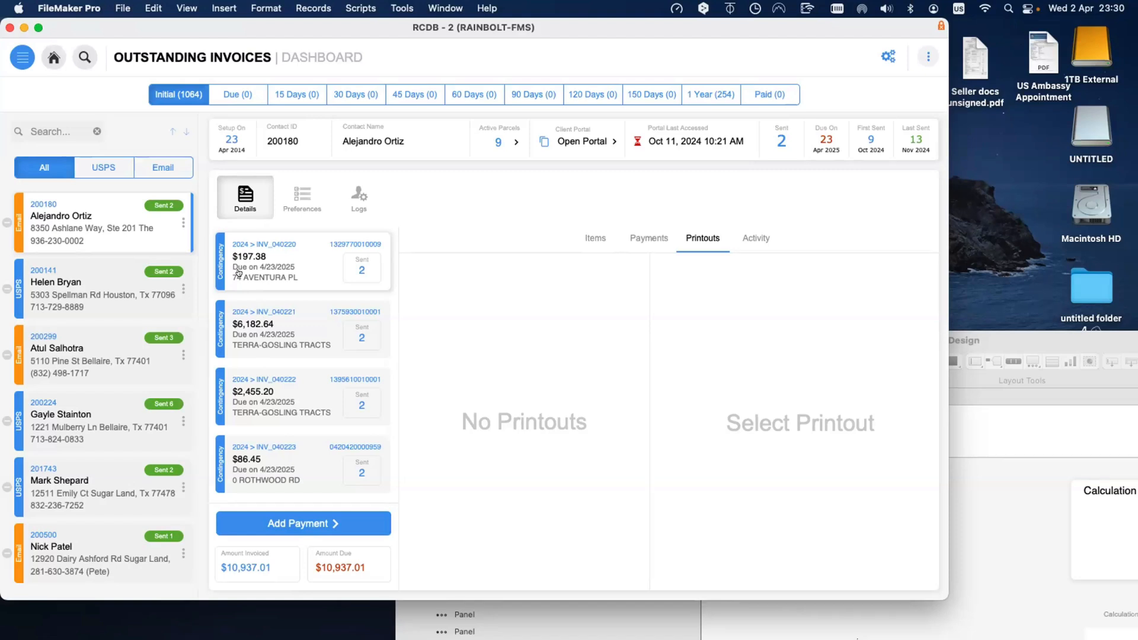
scroll(267, 271, down, 2)
scroll(285, 271, up, 2)
scroll(106, 225, down, 1)
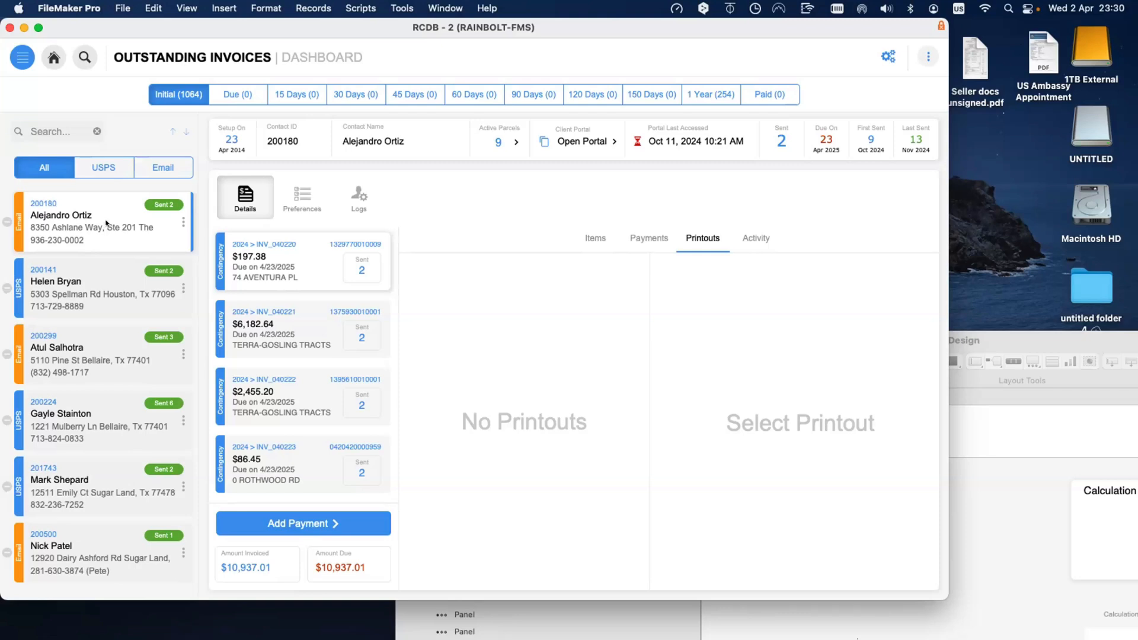
scroll(106, 224, up, 1)
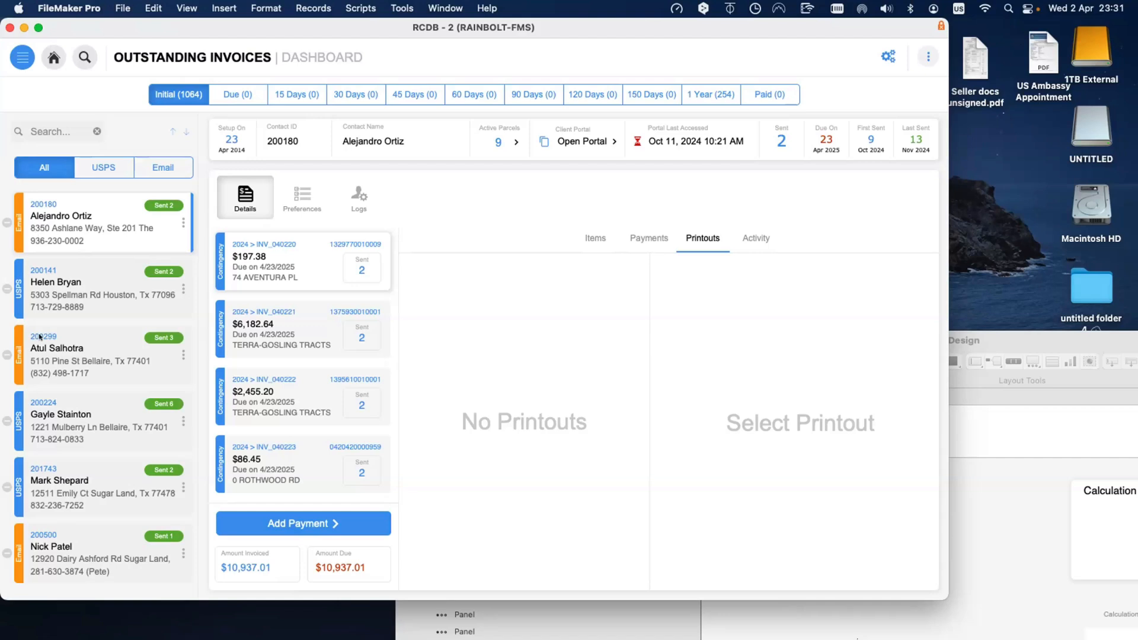
scroll(49, 429, down, 3)
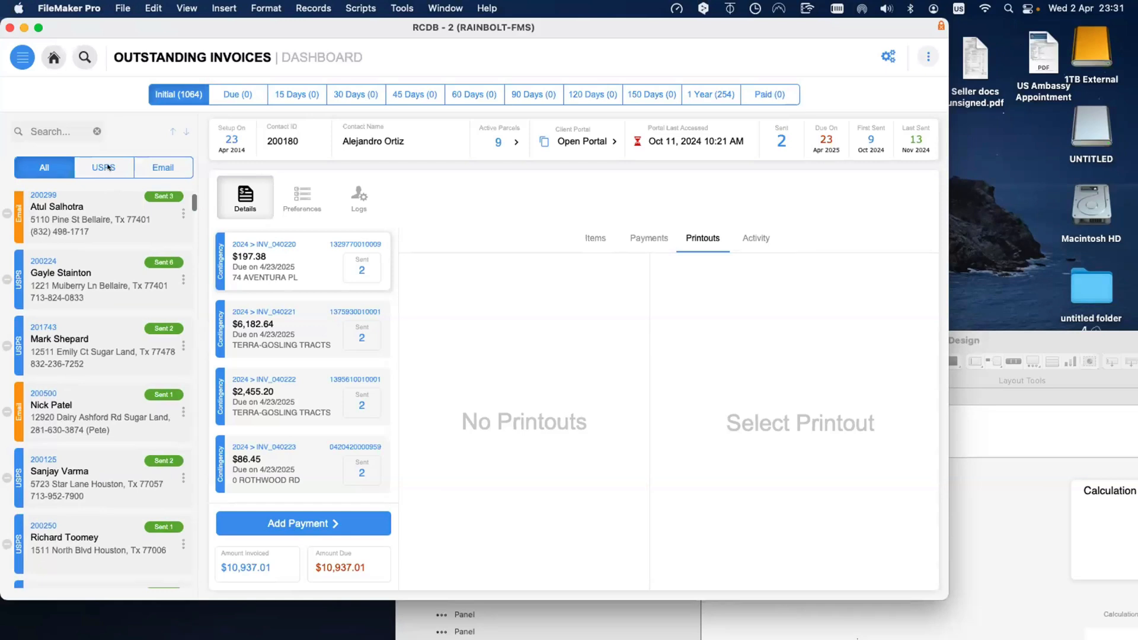
Step: Try the USPS and Email contact filters, return to All, then bring the Design window forward
click(108, 168)
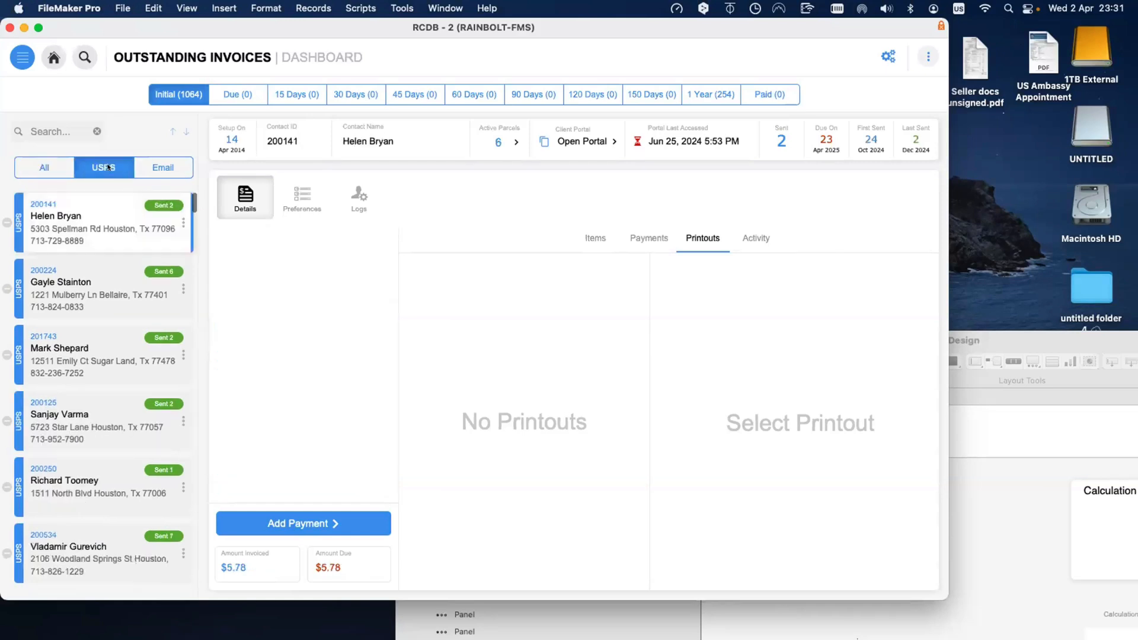
click(144, 167)
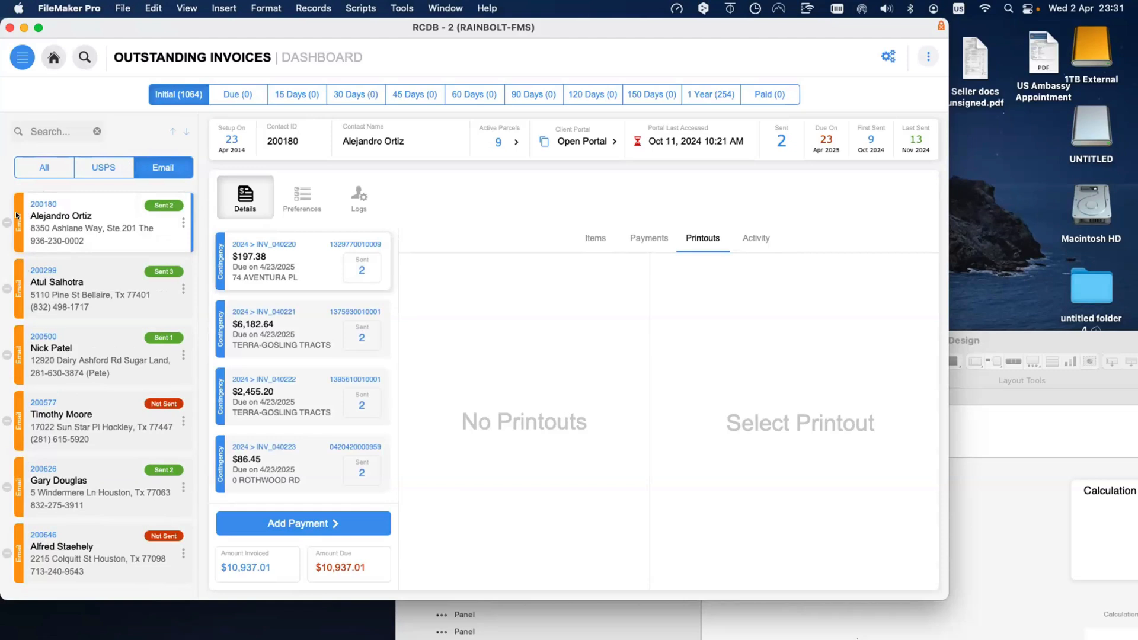
click(53, 169)
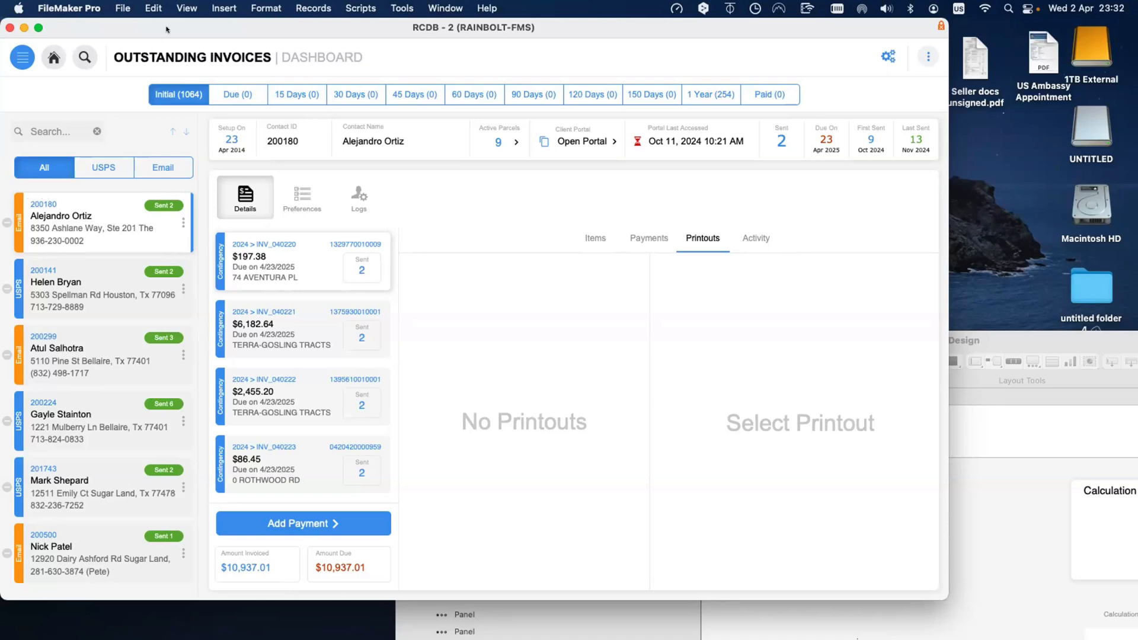
drag(167, 29, 230, 475)
double_click(792, 347)
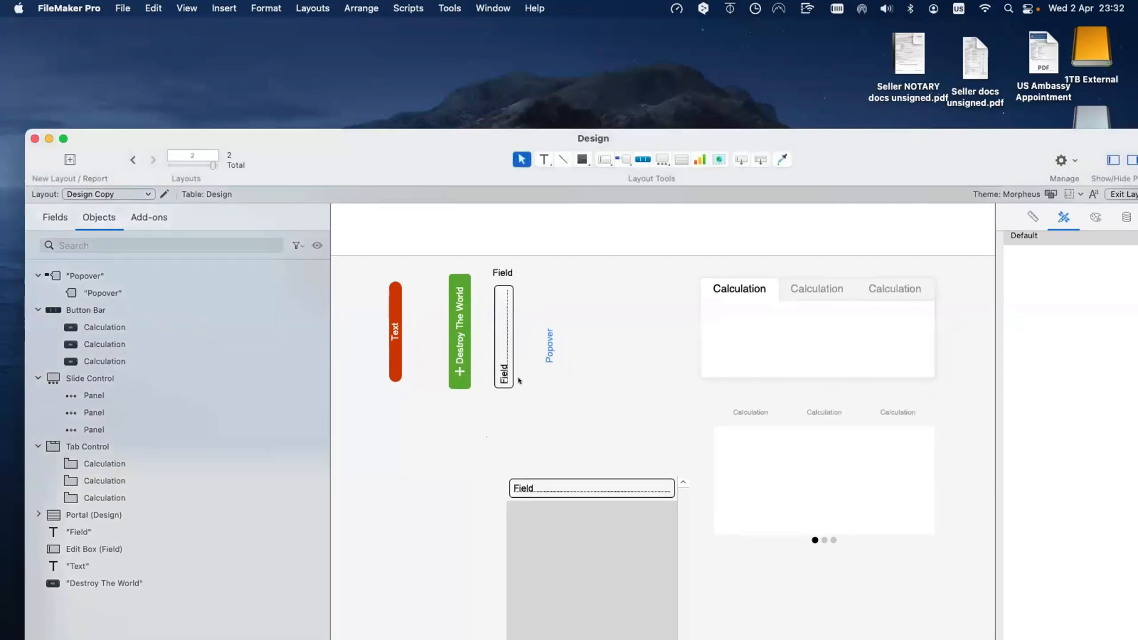
Step: Drag the portal higher on the Design layout, then move that window aside to reveal the dashboard
click(558, 506)
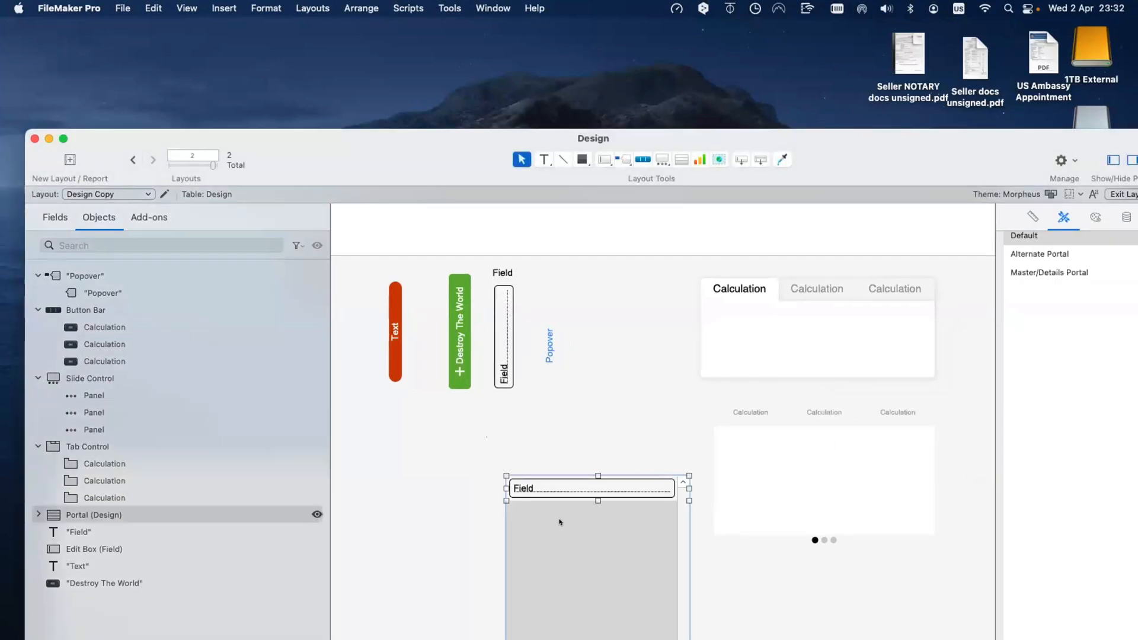
drag(557, 505, 543, 473)
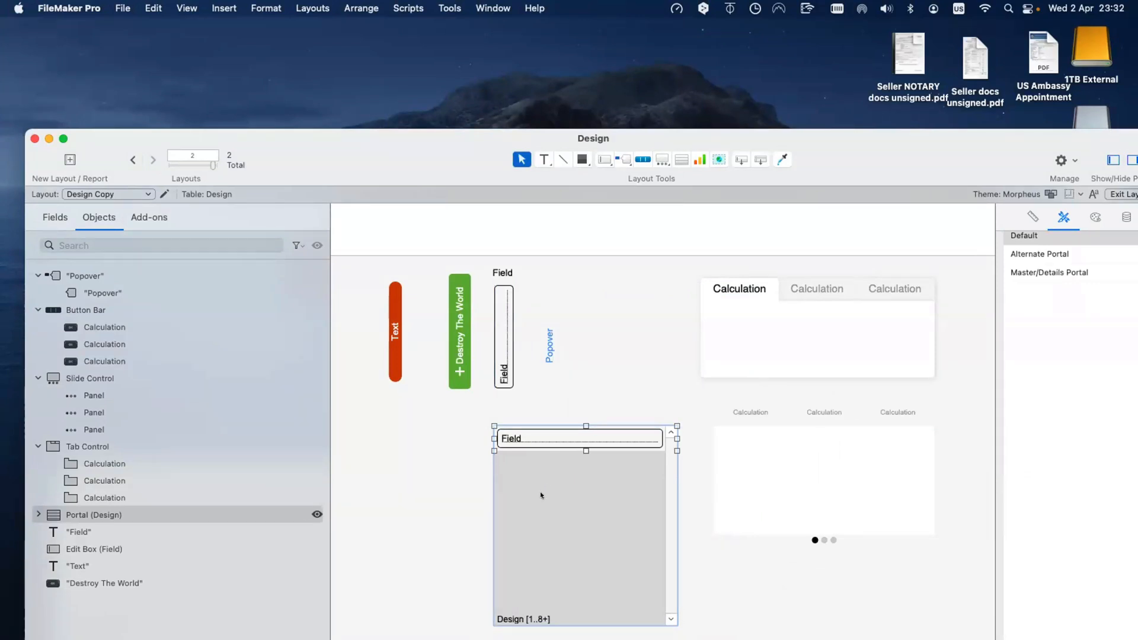
scroll(540, 495, left, 1)
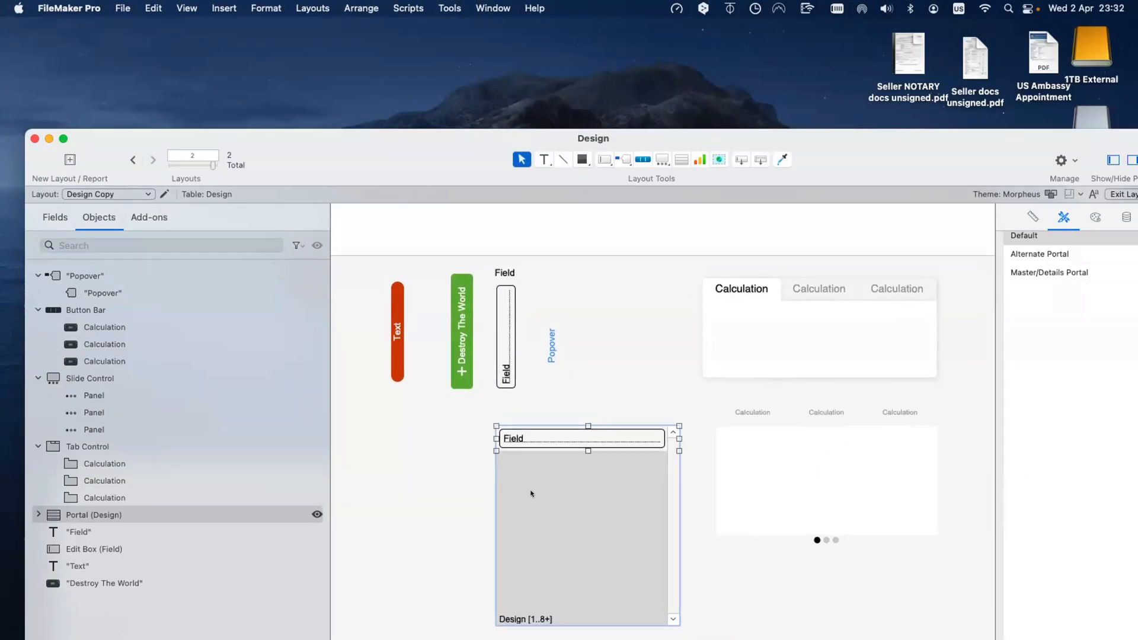
drag(389, 109, 383, 99)
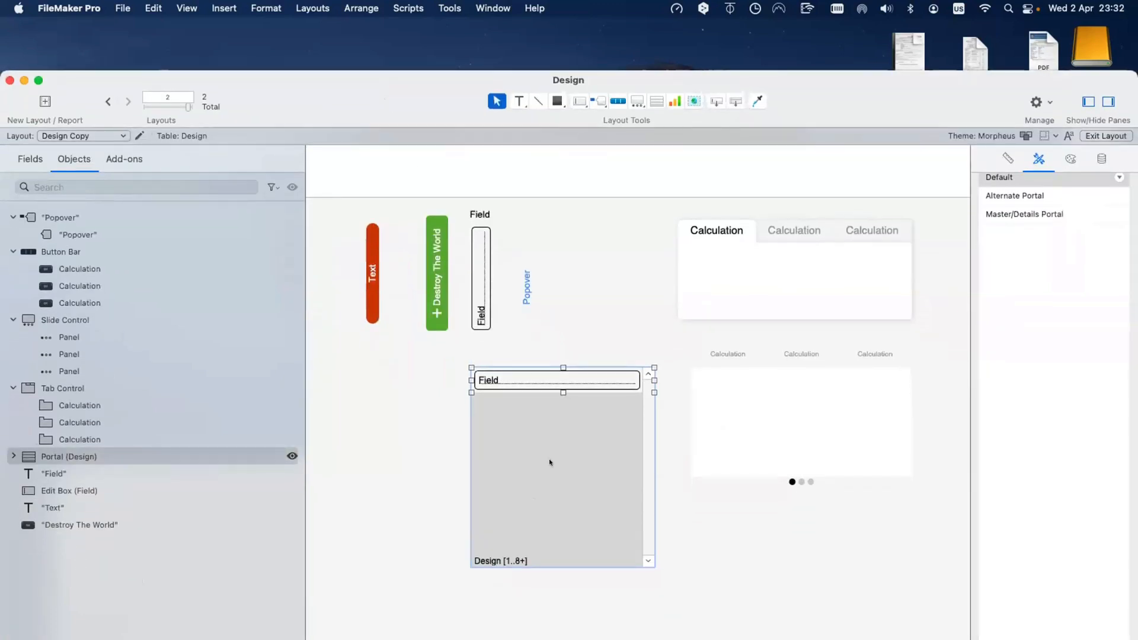
drag(310, 99, 669, 446)
drag(254, 479, 200, 174)
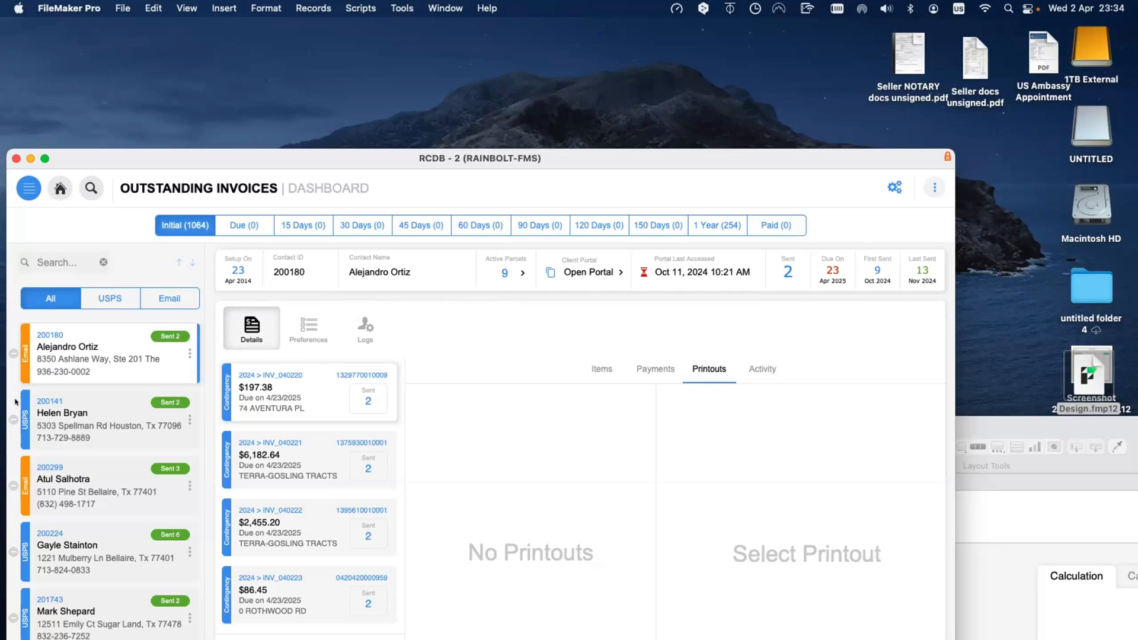
Step: Open the first contact card at the top of the list and show its Preferences tab
scroll(162, 526, down, 5)
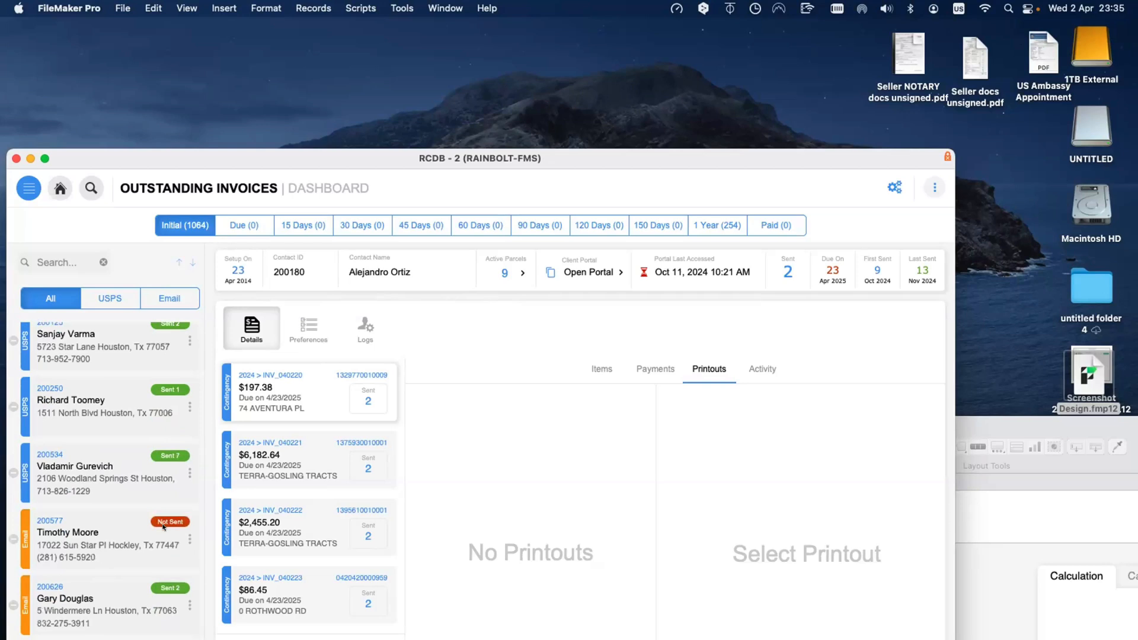
click(163, 527)
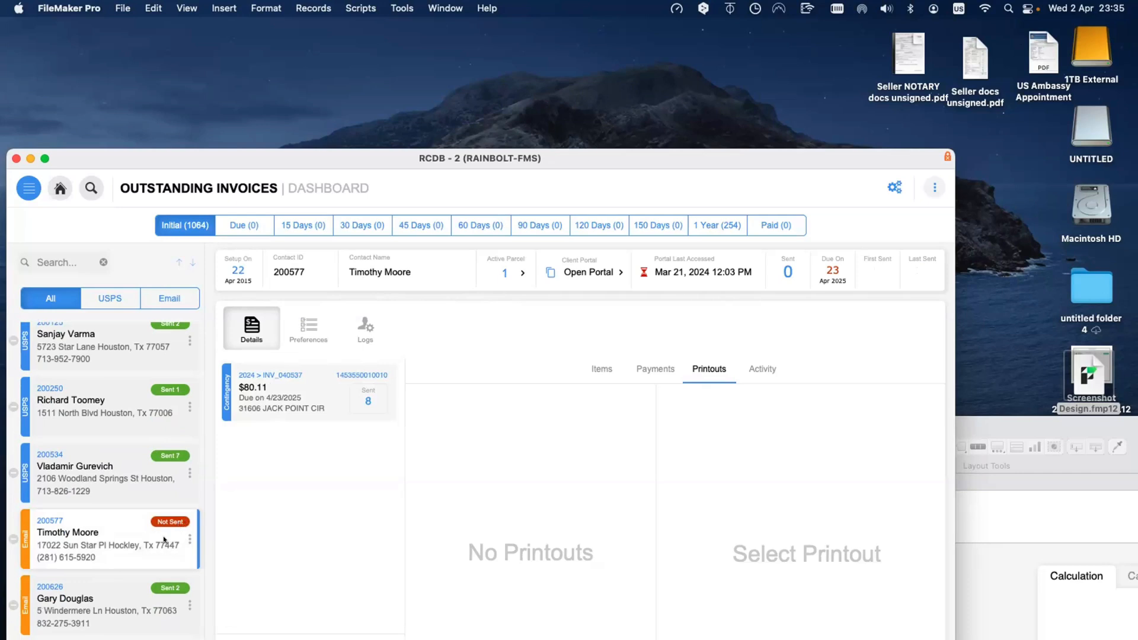
scroll(155, 471, up, 3)
scroll(155, 471, up, 3)
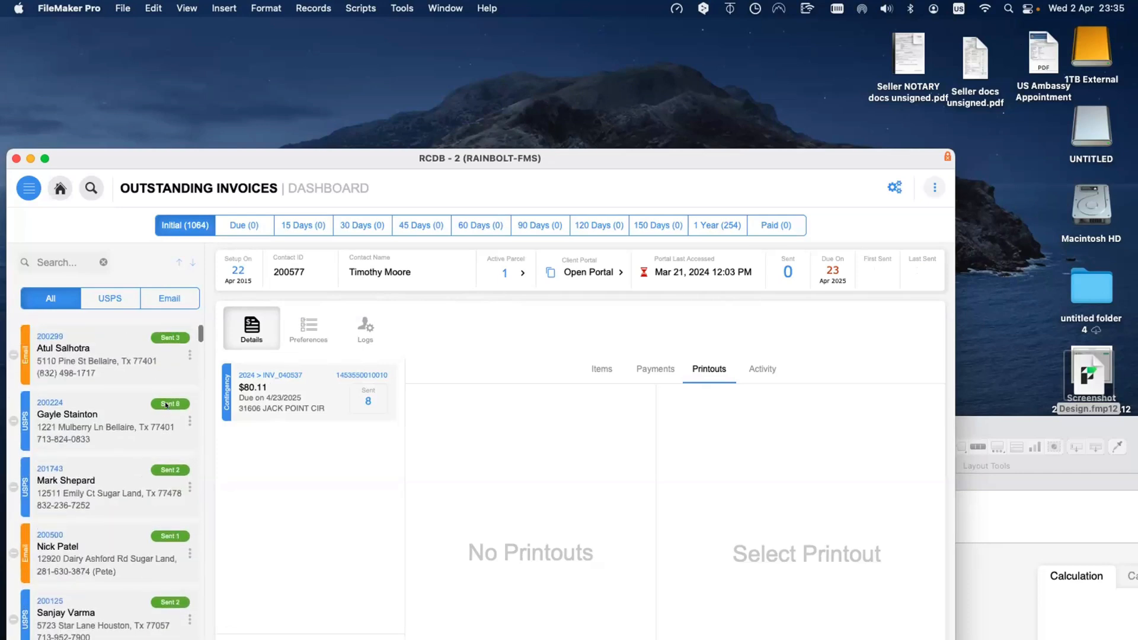
scroll(166, 405, up, 3)
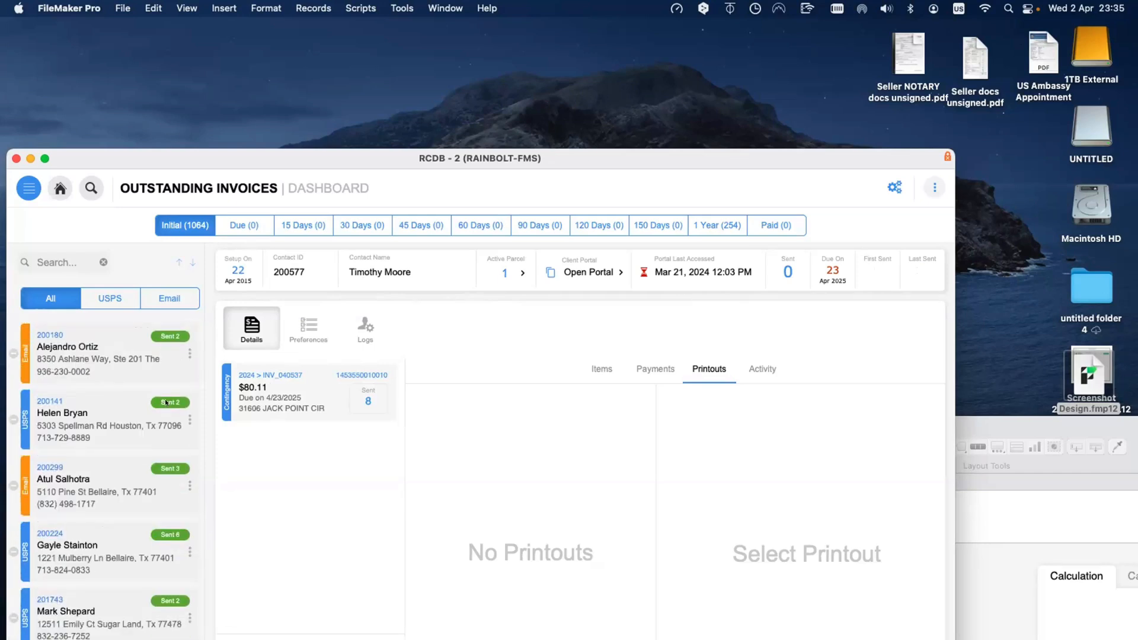
scroll(166, 415, down, 10)
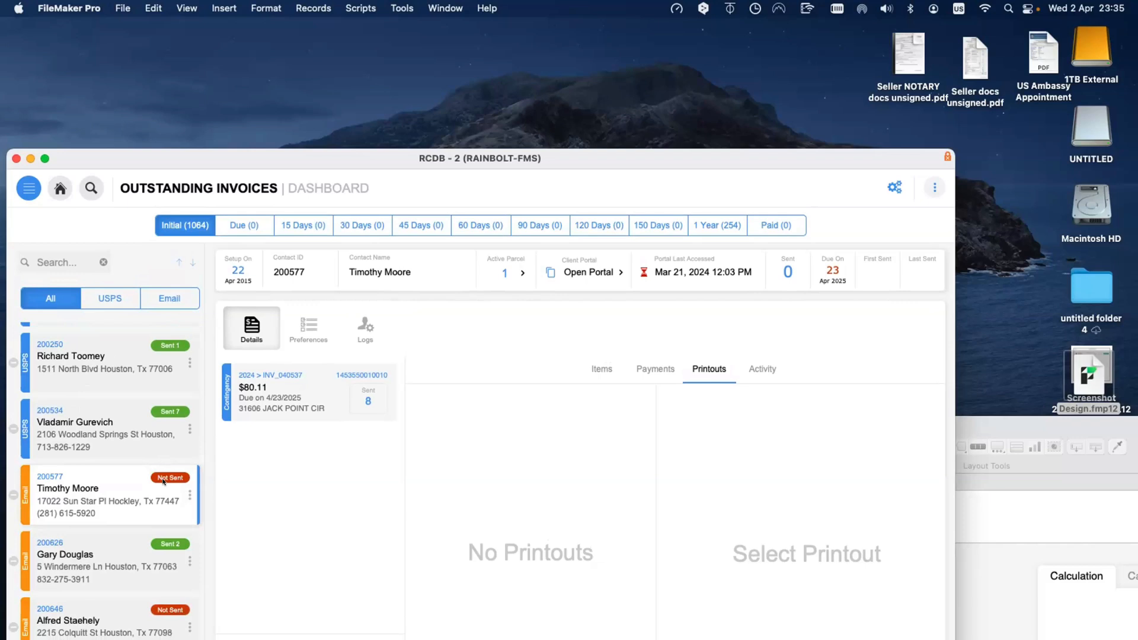
scroll(164, 481, up, 5)
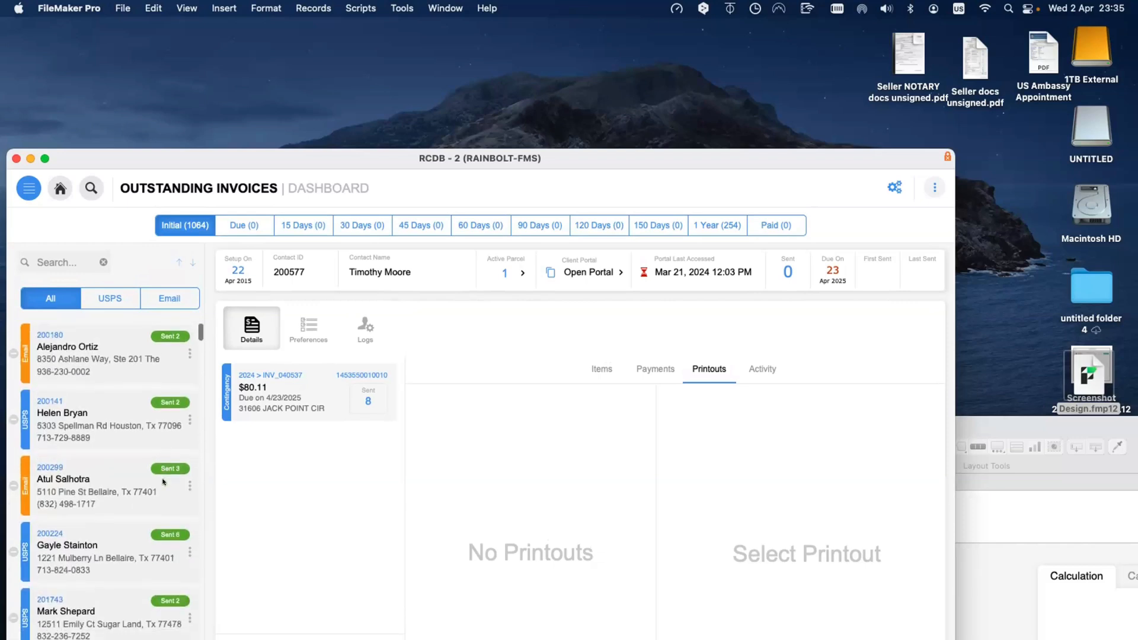
click(152, 369)
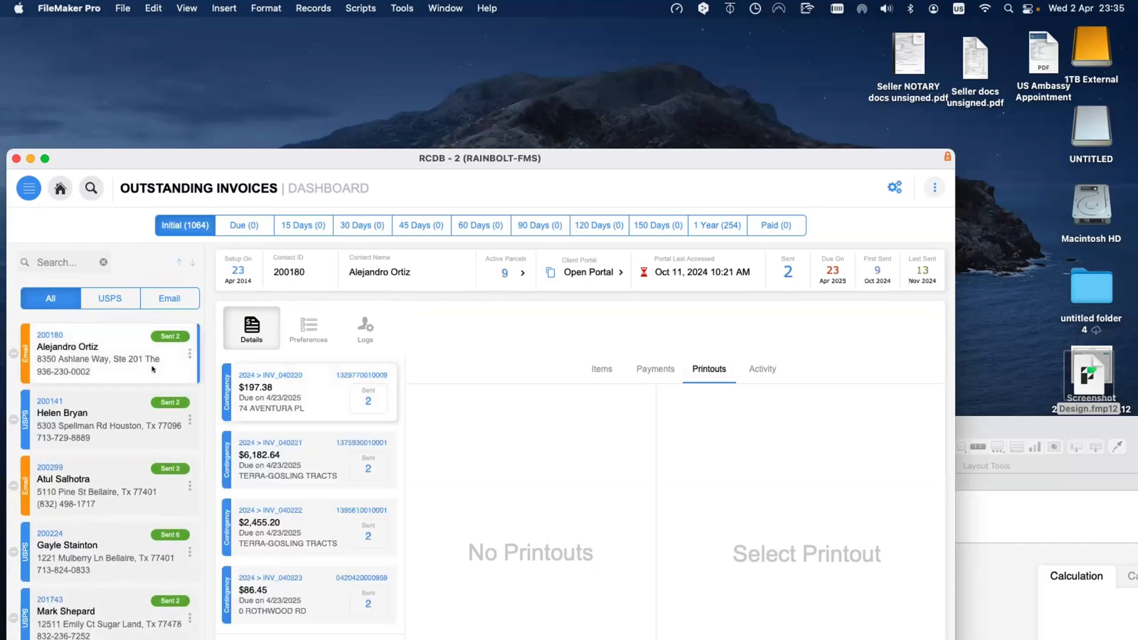
click(301, 334)
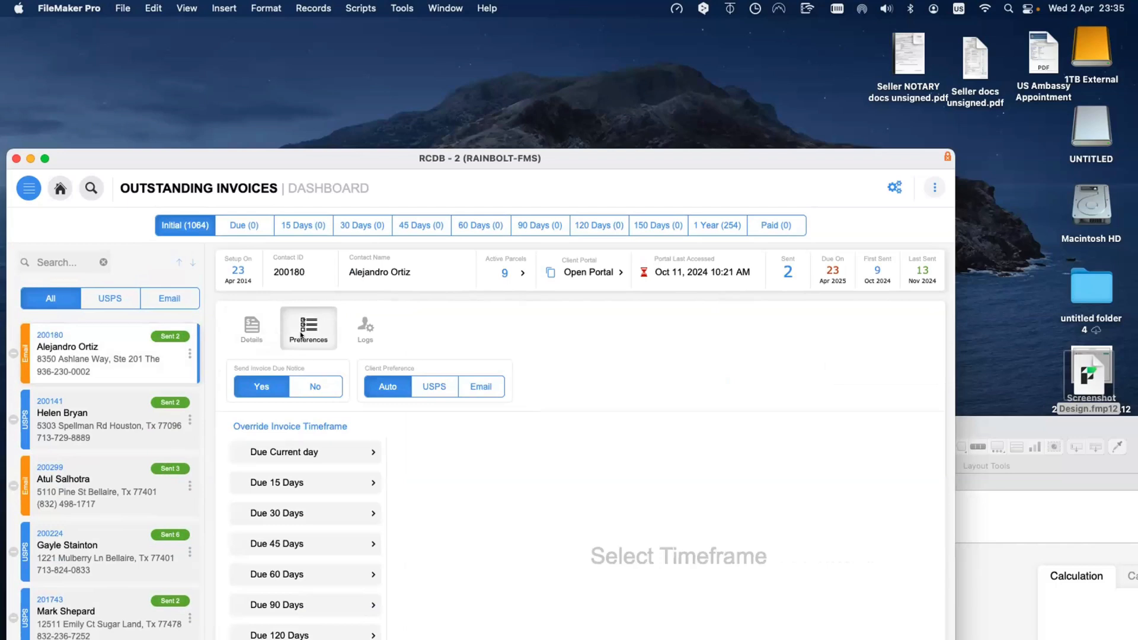
Step: Switch the top contact's Client Preference to USPS, briefly back to Auto, then USPS again
click(424, 390)
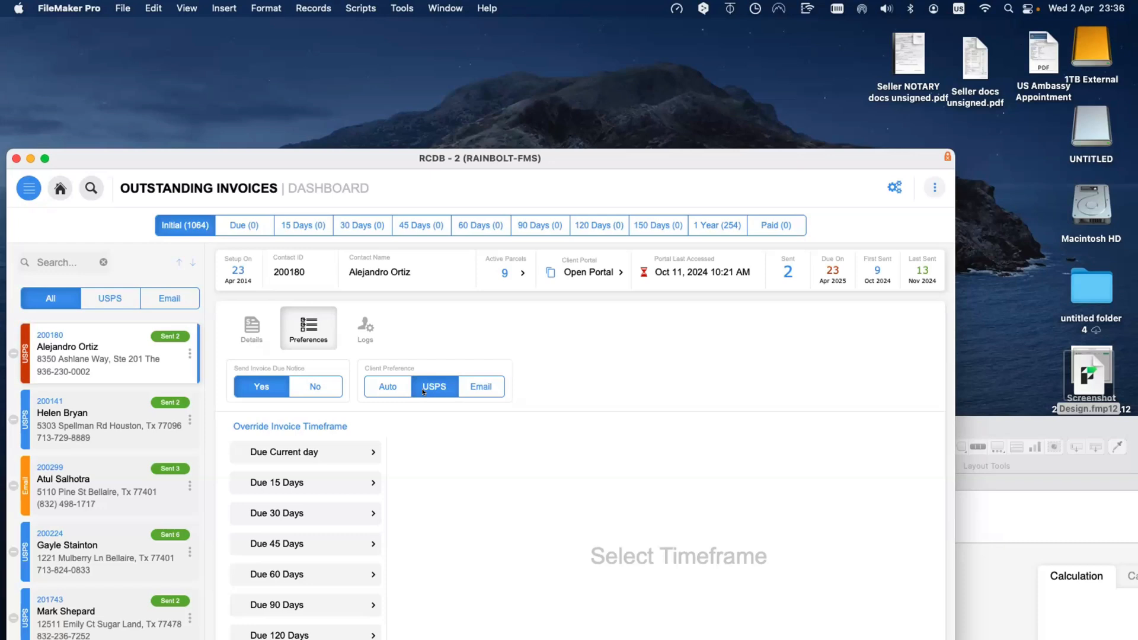
scroll(49, 430, down, 3)
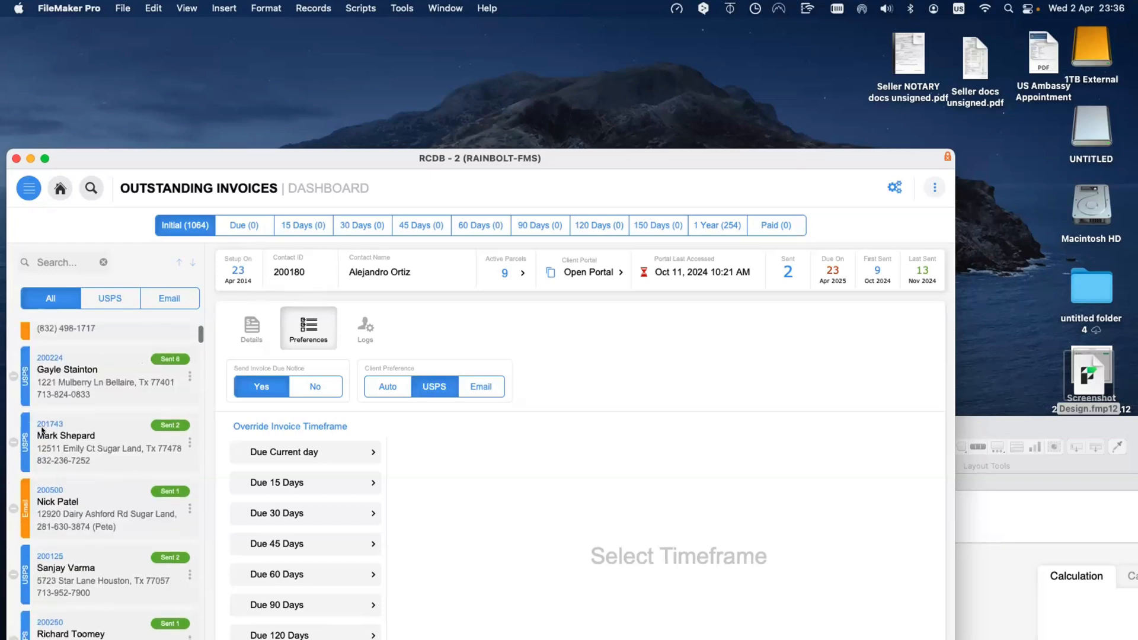
scroll(42, 386, up, 3)
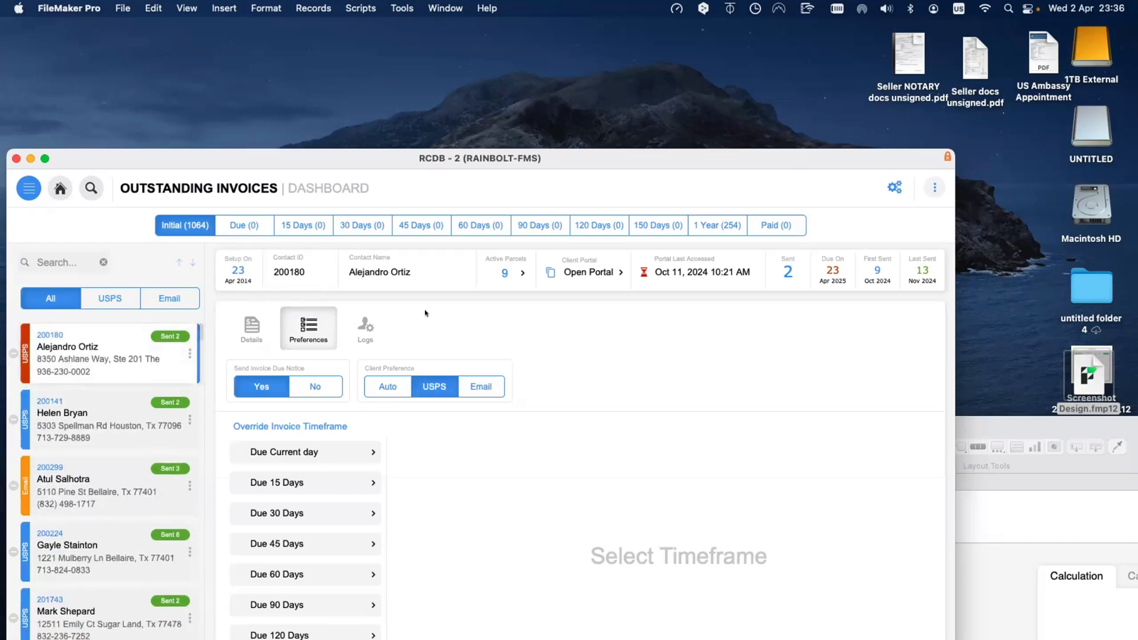
click(391, 392)
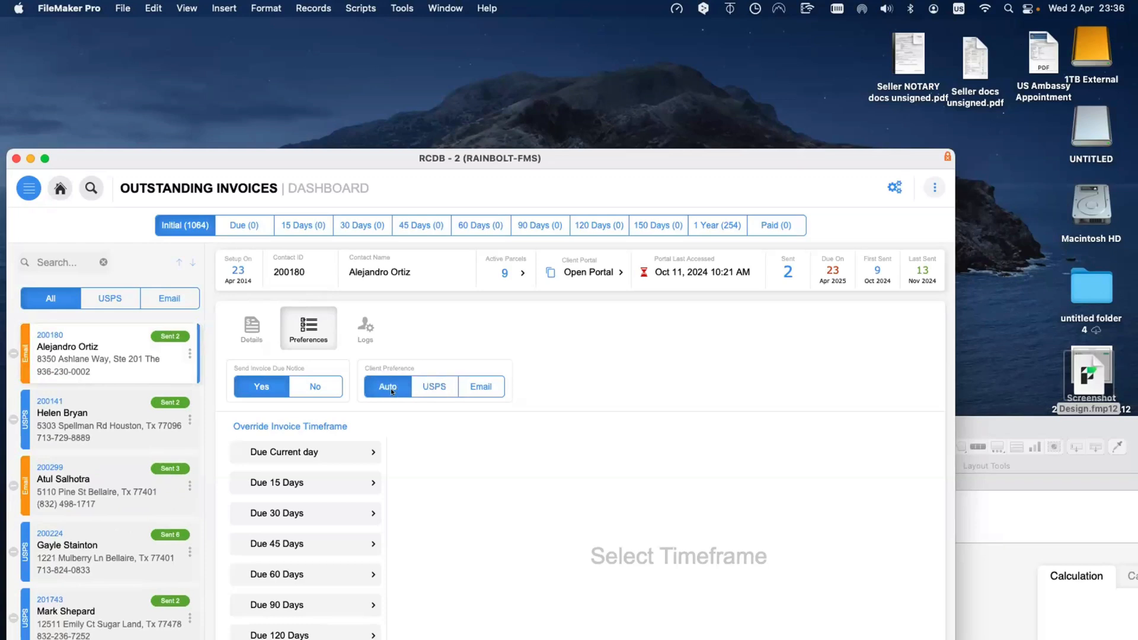
click(430, 385)
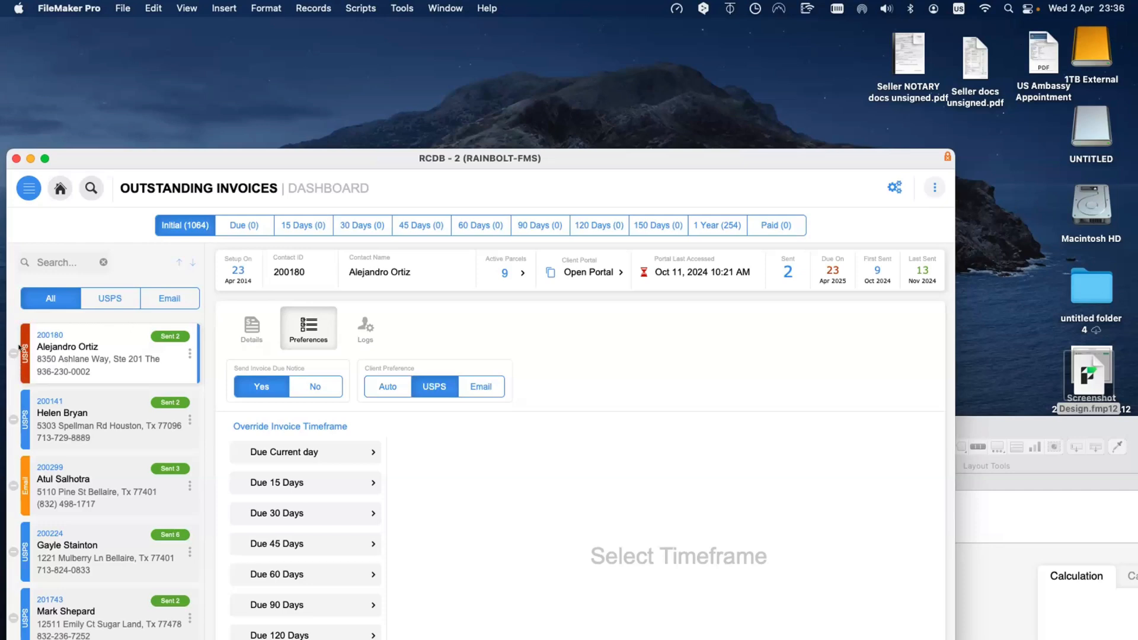
scroll(18, 360, down, 1)
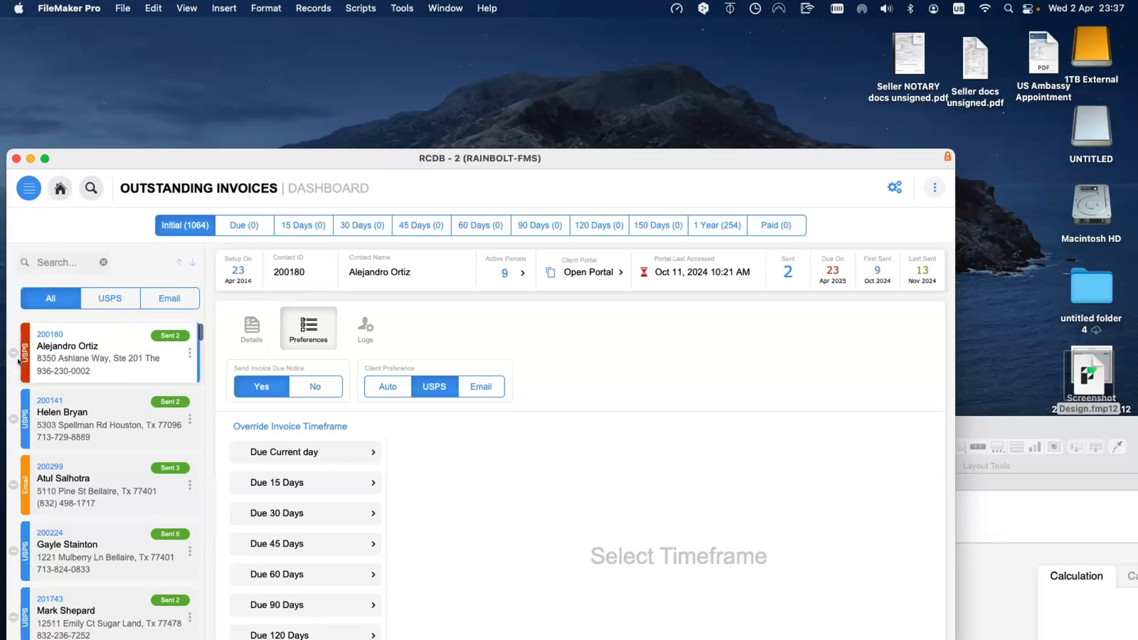
Step: Search Spotlight for 'discord', dismiss the results, and bring the Discord_theme file forward in FileMaker
click(121, 110)
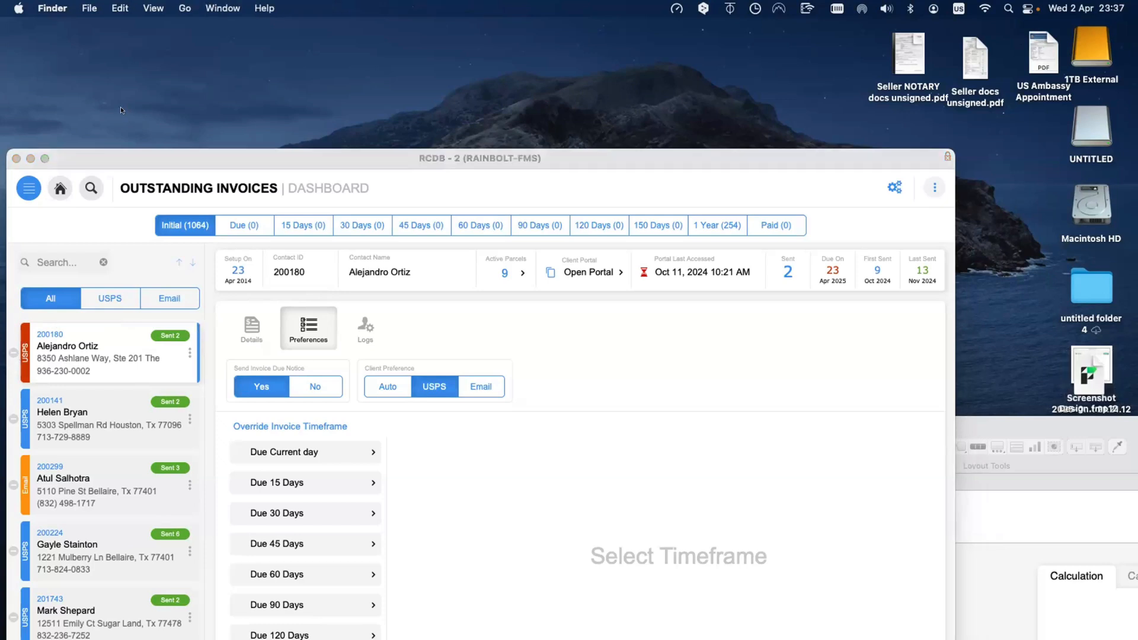
key(super+space)
text(discord)
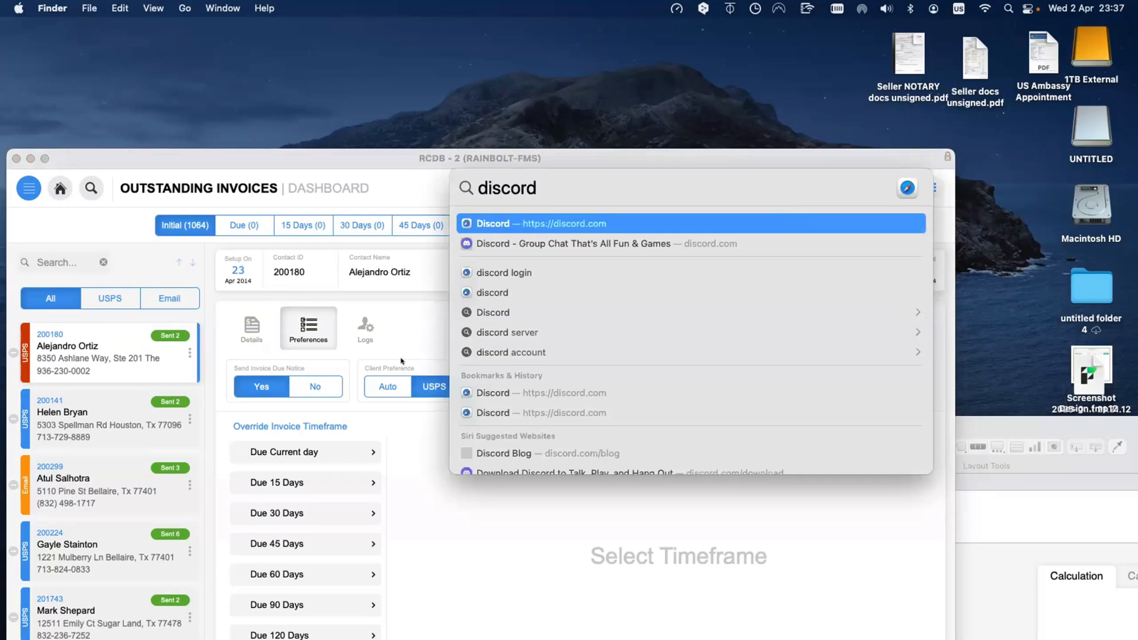
scroll(491, 363, down, 2)
scroll(491, 364, down, 1)
key(Escape)
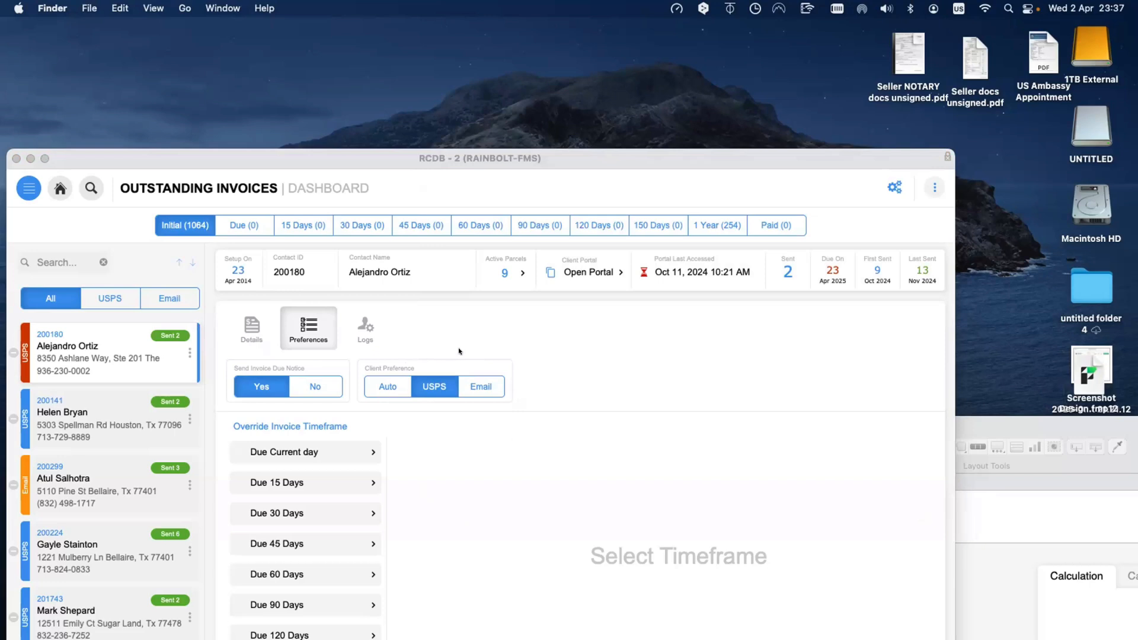
click(429, 374)
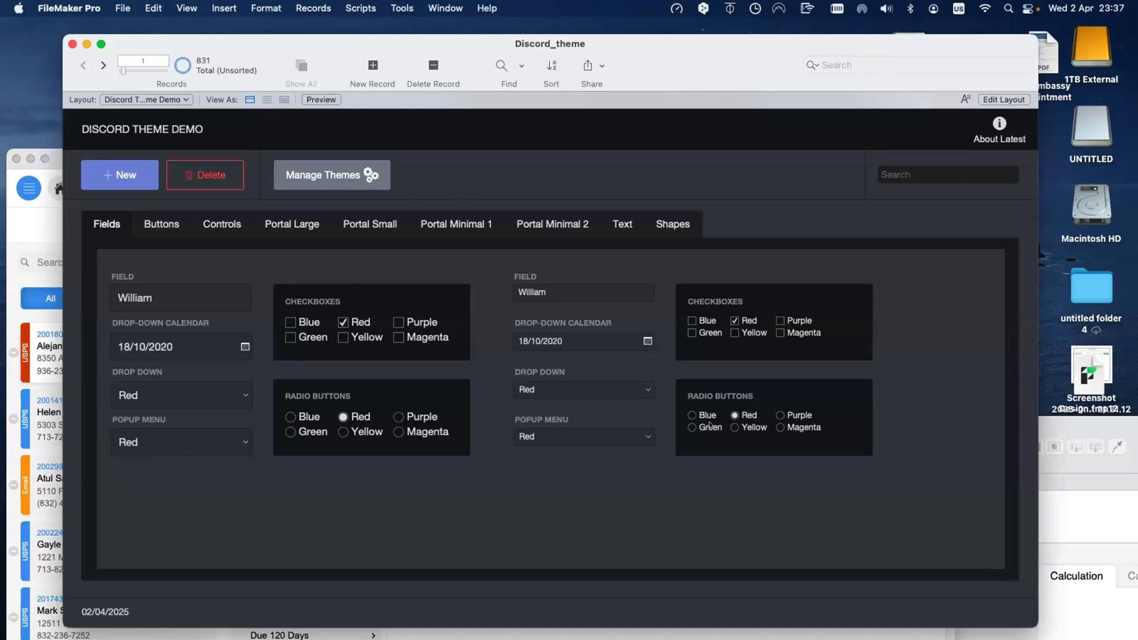
Step: View the Buttons, Controls, Portal Large and Portal Minimal 1 and 2 samples, trying the address fields
click(183, 233)
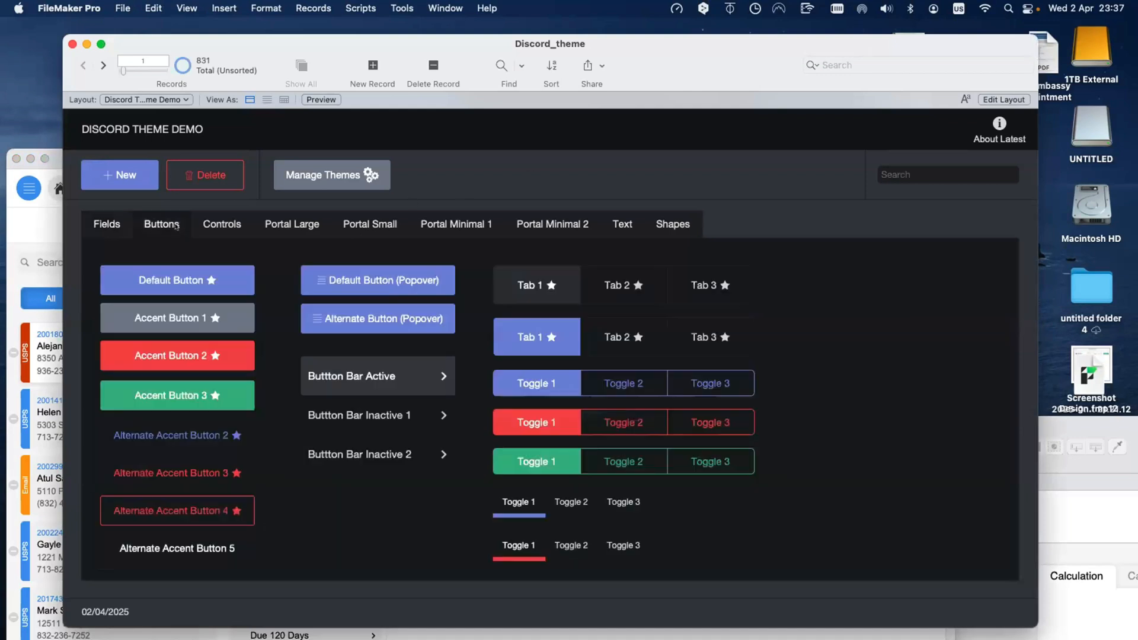
click(208, 225)
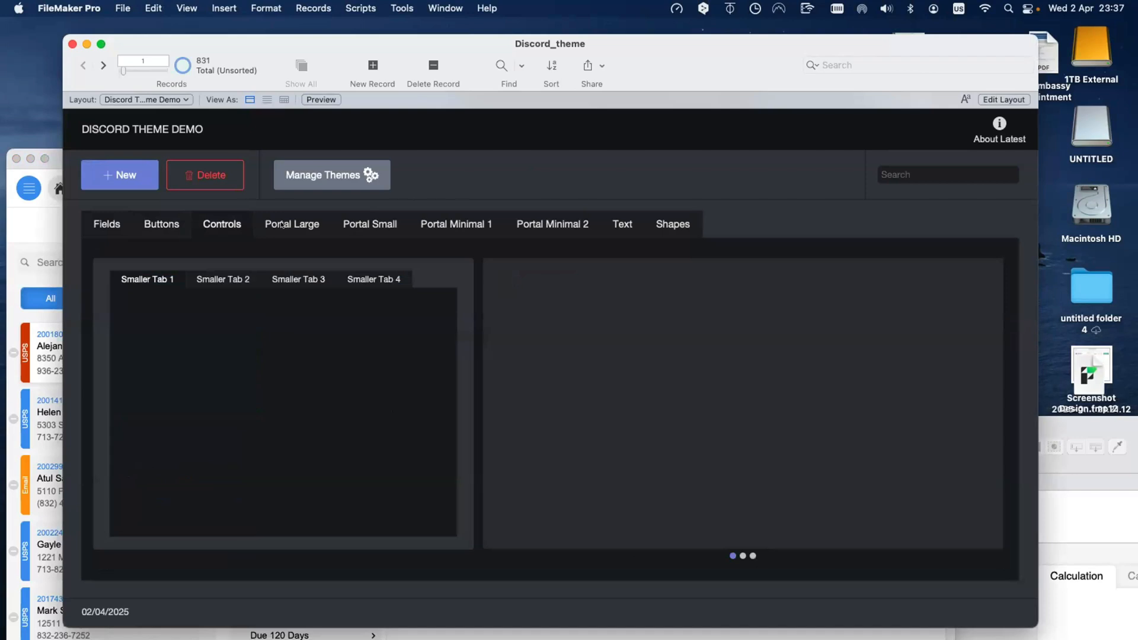
click(324, 231)
click(428, 225)
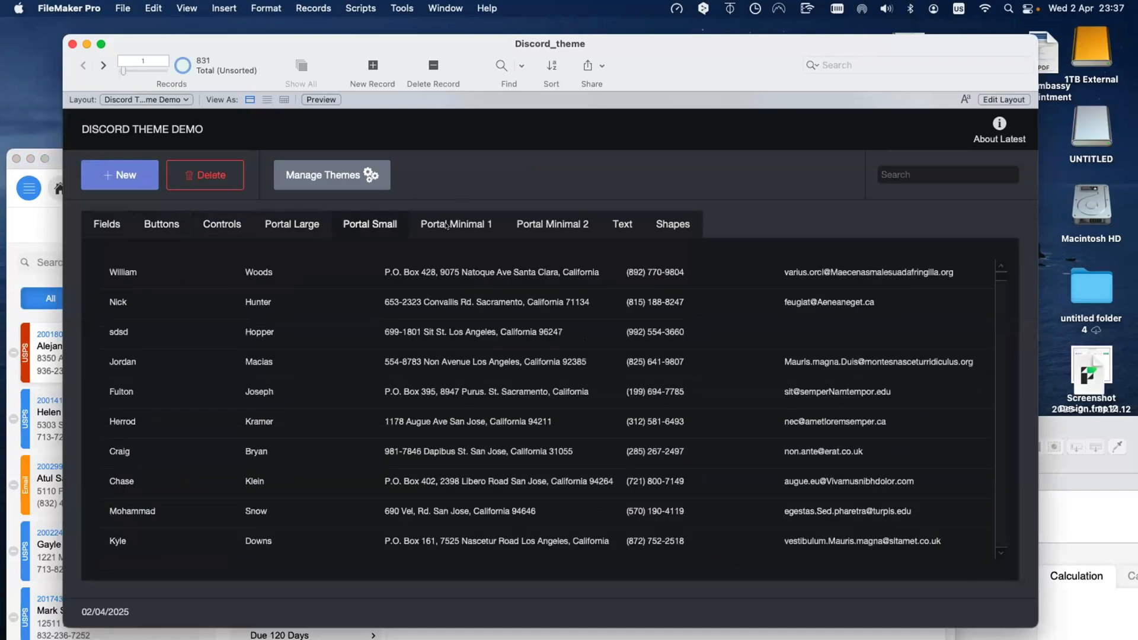
click(530, 224)
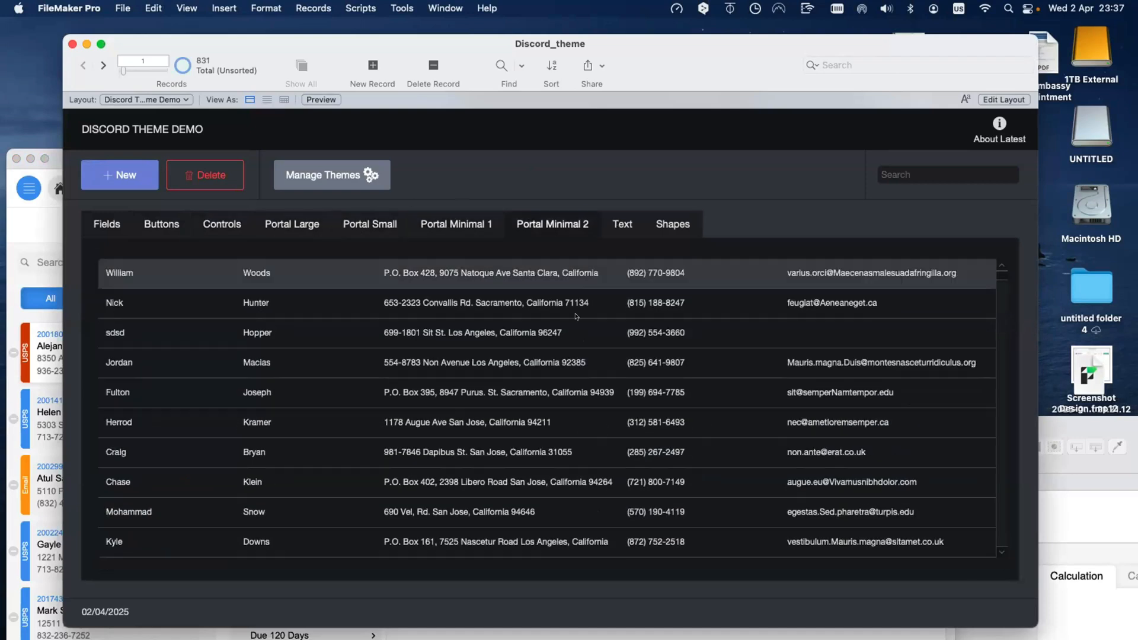
click(557, 335)
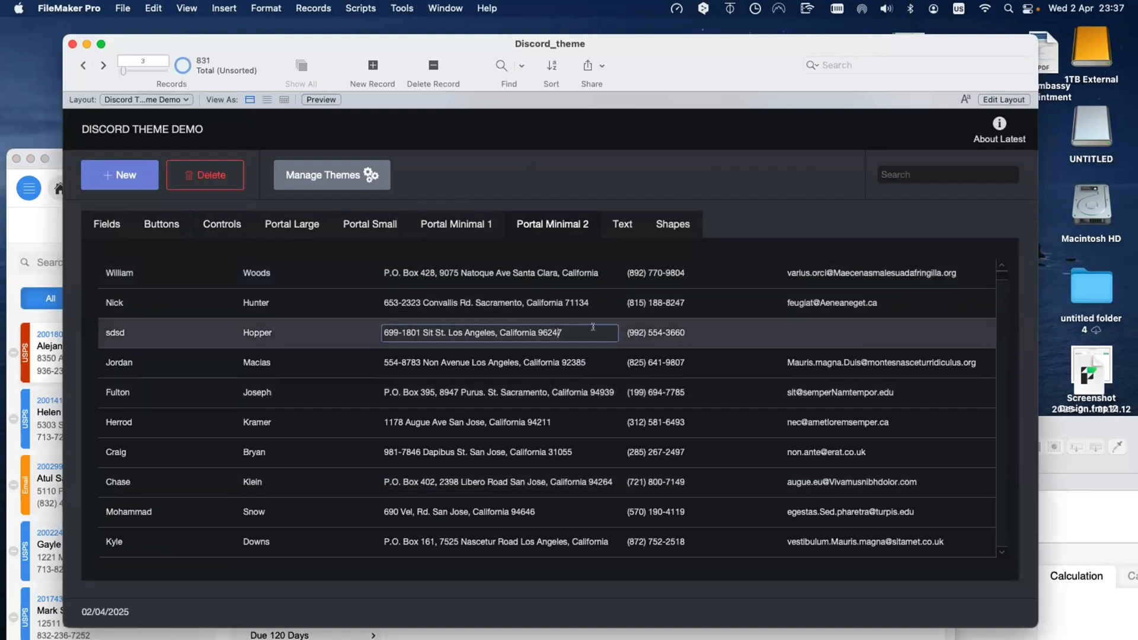
key(super+a)
click(462, 303)
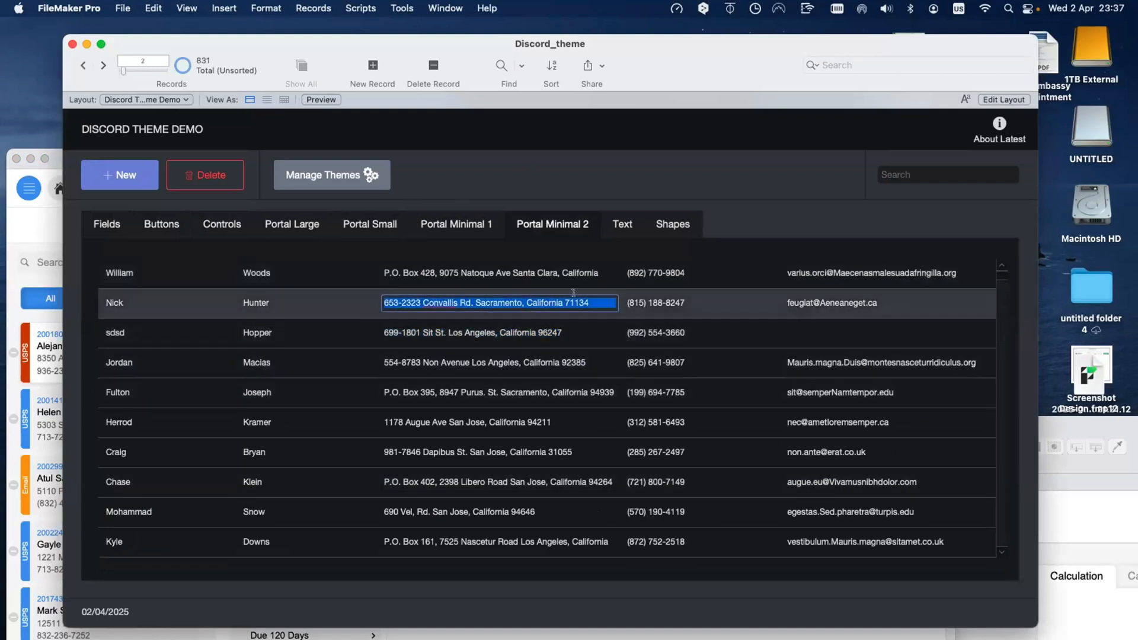
Step: View the Text and Shapes samples, then return to the Fields samples
click(620, 225)
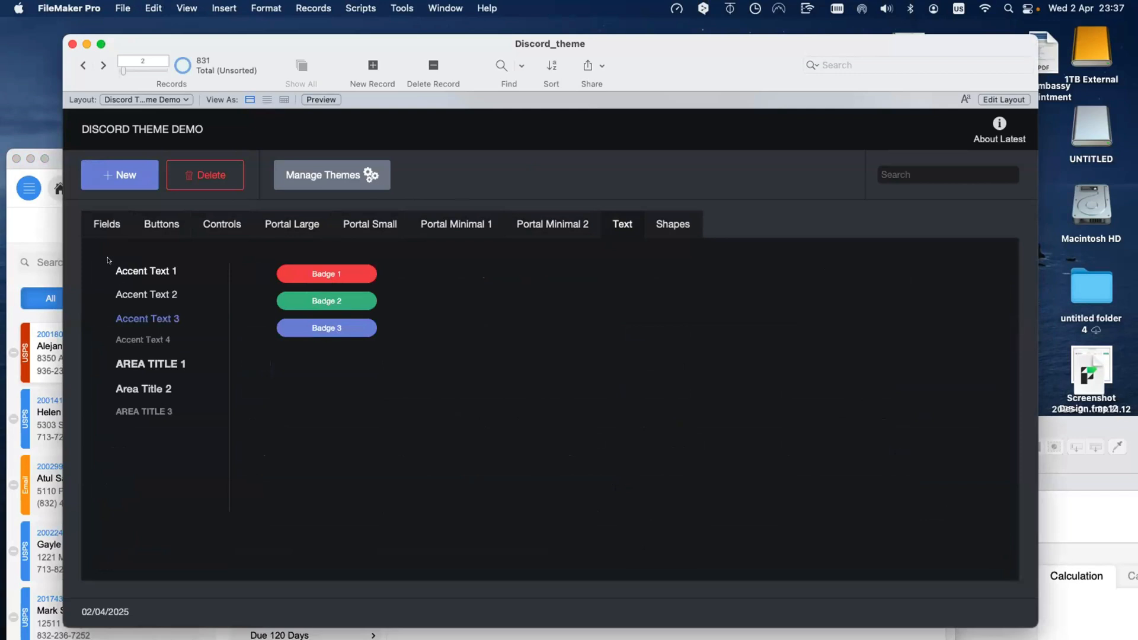
click(671, 225)
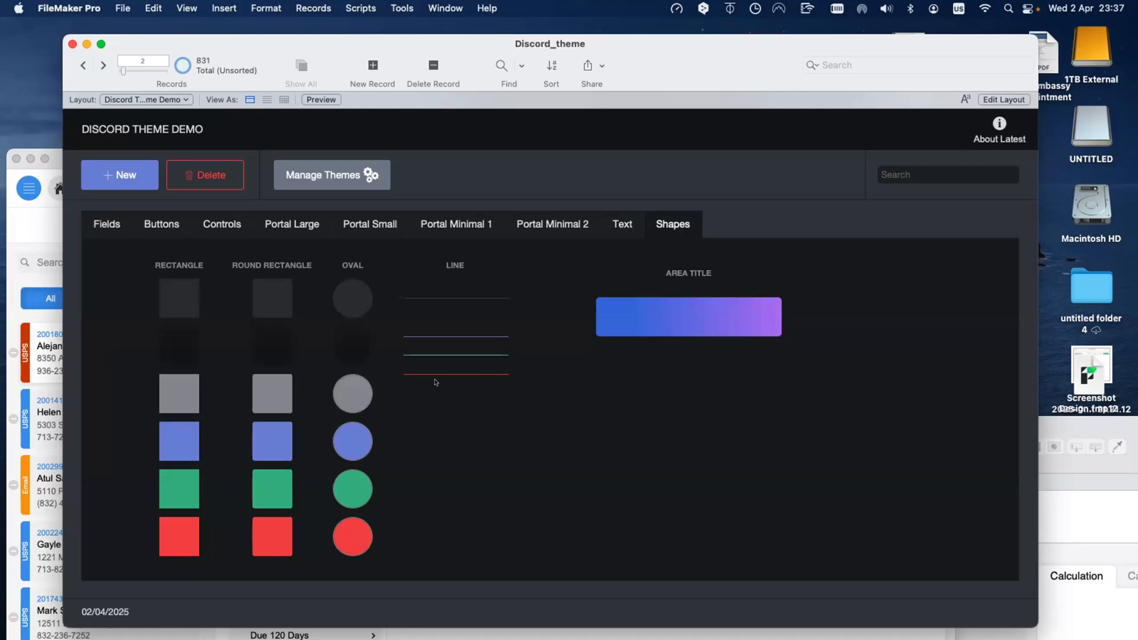
click(109, 222)
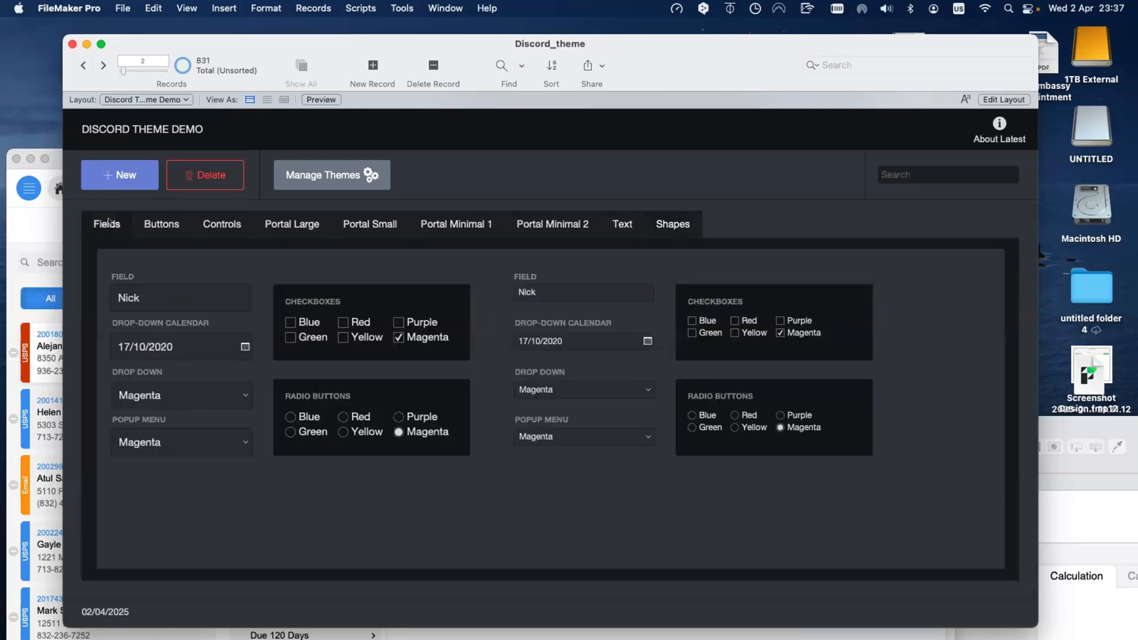
Step: Try the calendar date picker and the Magenta drop-down field in the Discord theme demo
drag(368, 45, 653, 202)
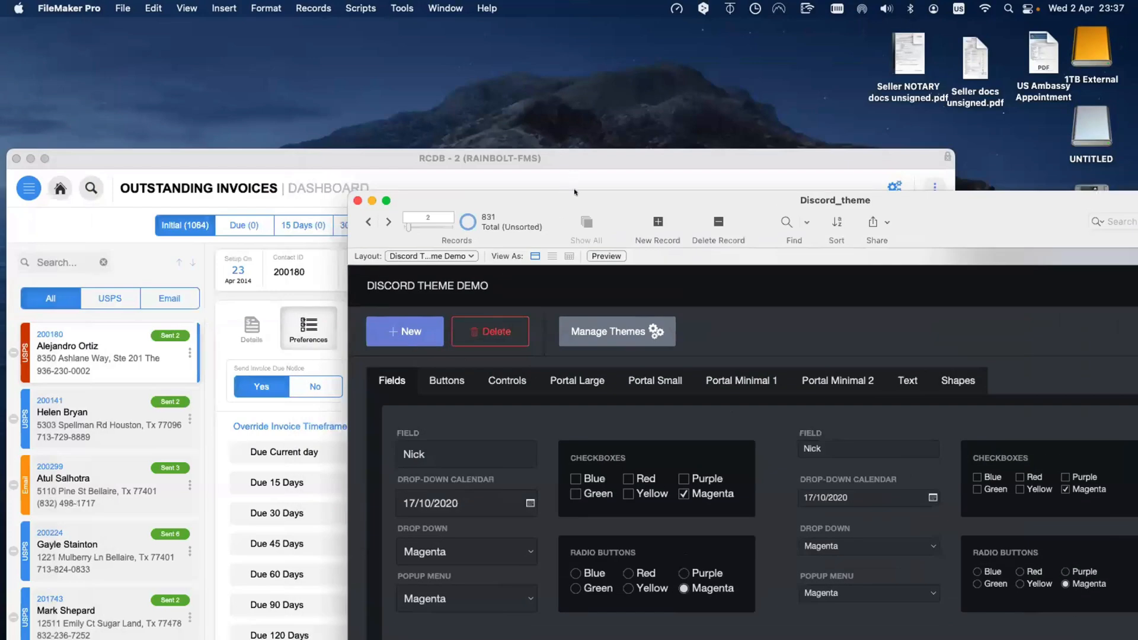
drag(575, 197, 351, 136)
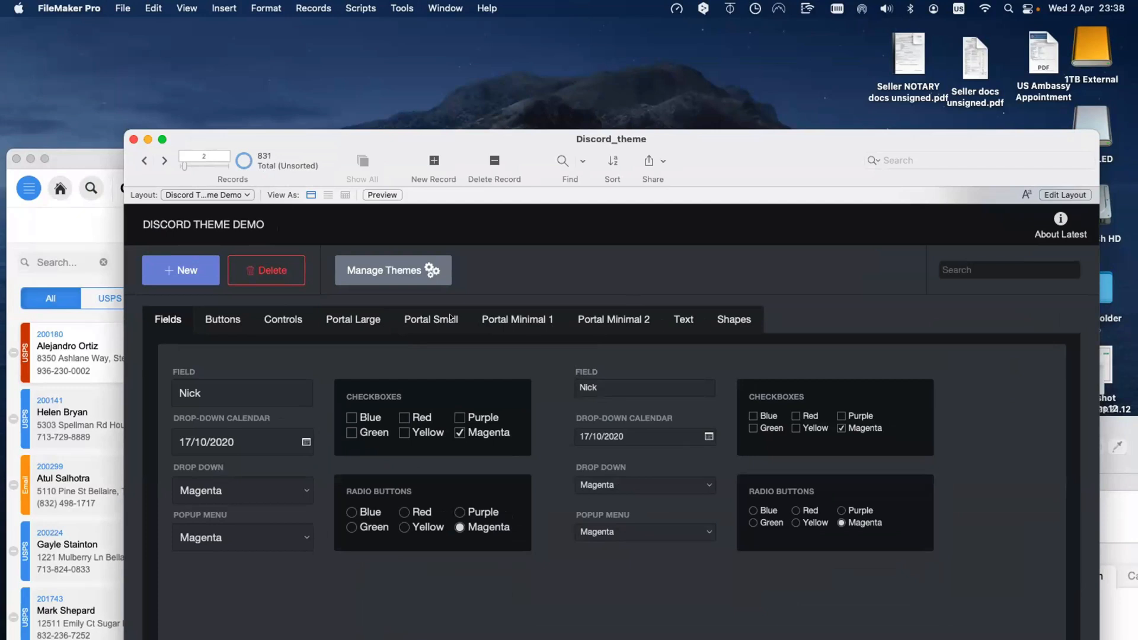
click(303, 442)
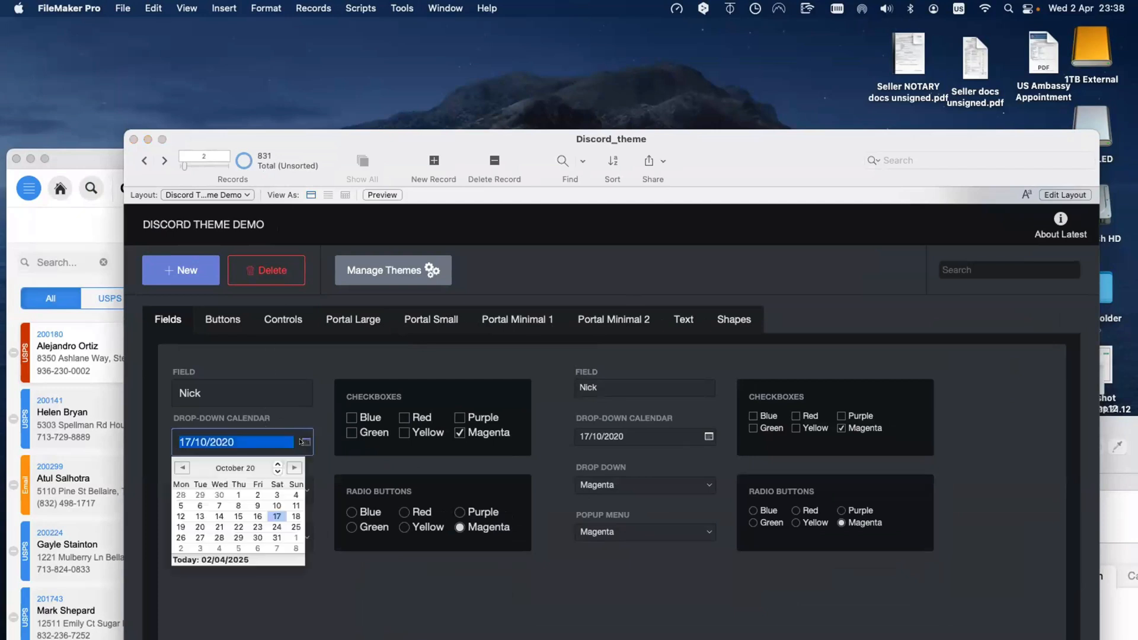
click(315, 427)
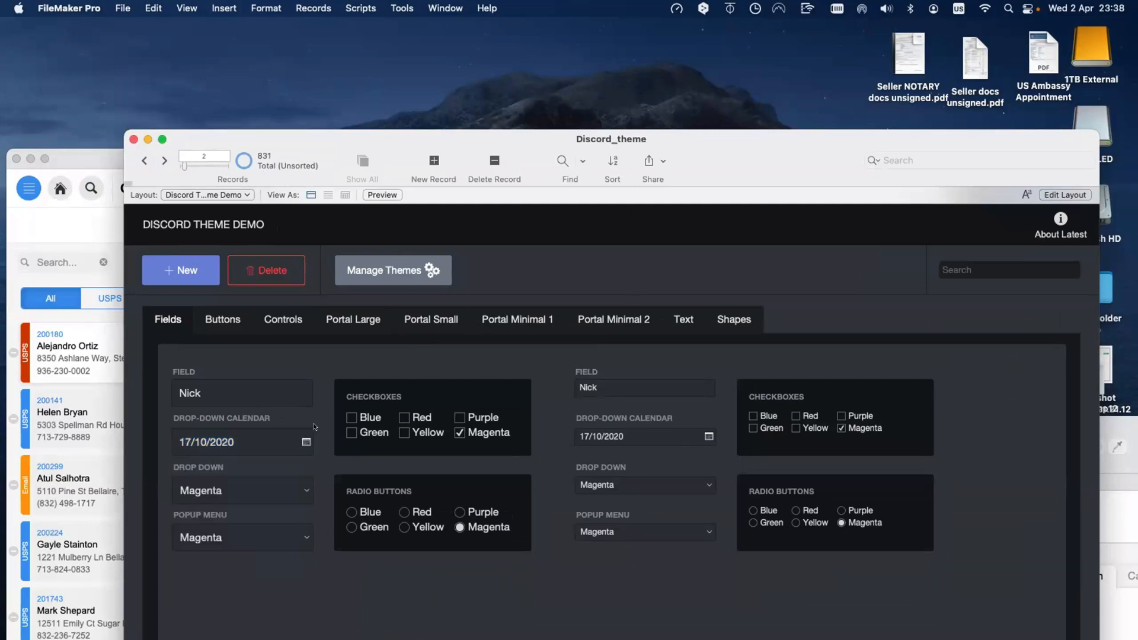
click(289, 483)
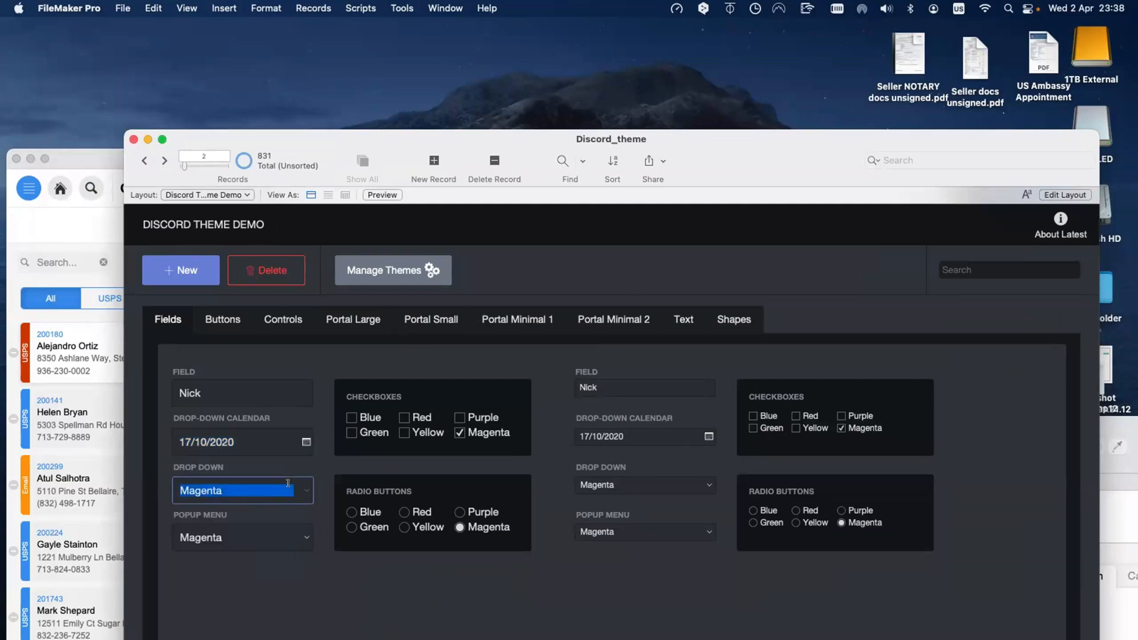
click(289, 472)
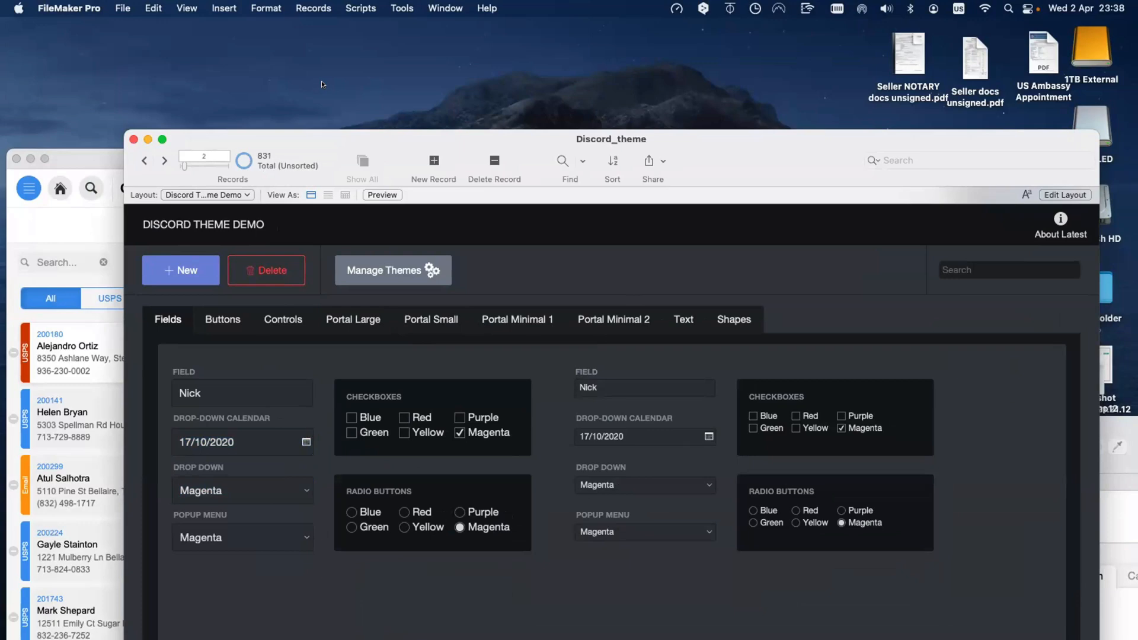
Step: Browse the Buttons, Text, Shapes and Fields samples, then close the Discord theme demo window
drag(347, 141, 322, 84)
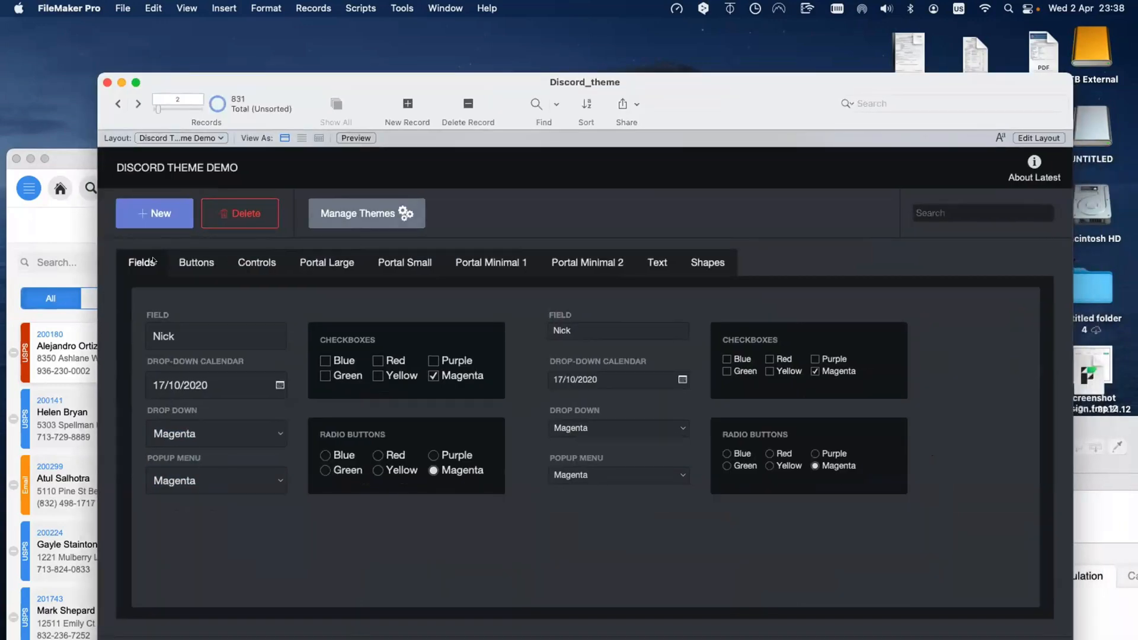
click(199, 266)
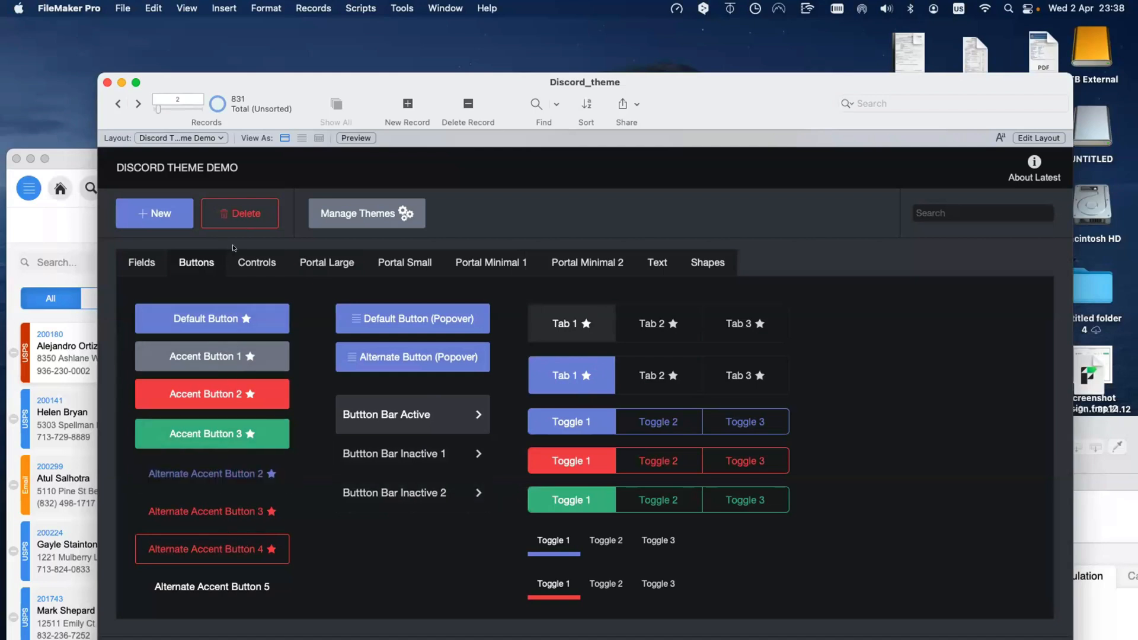
click(642, 259)
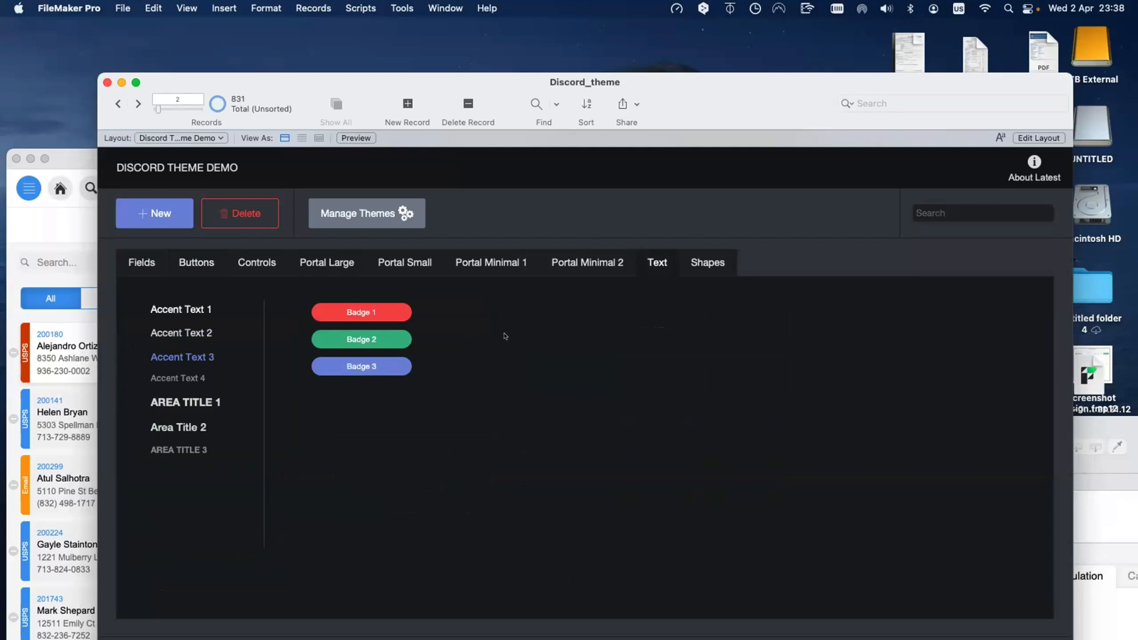
click(715, 261)
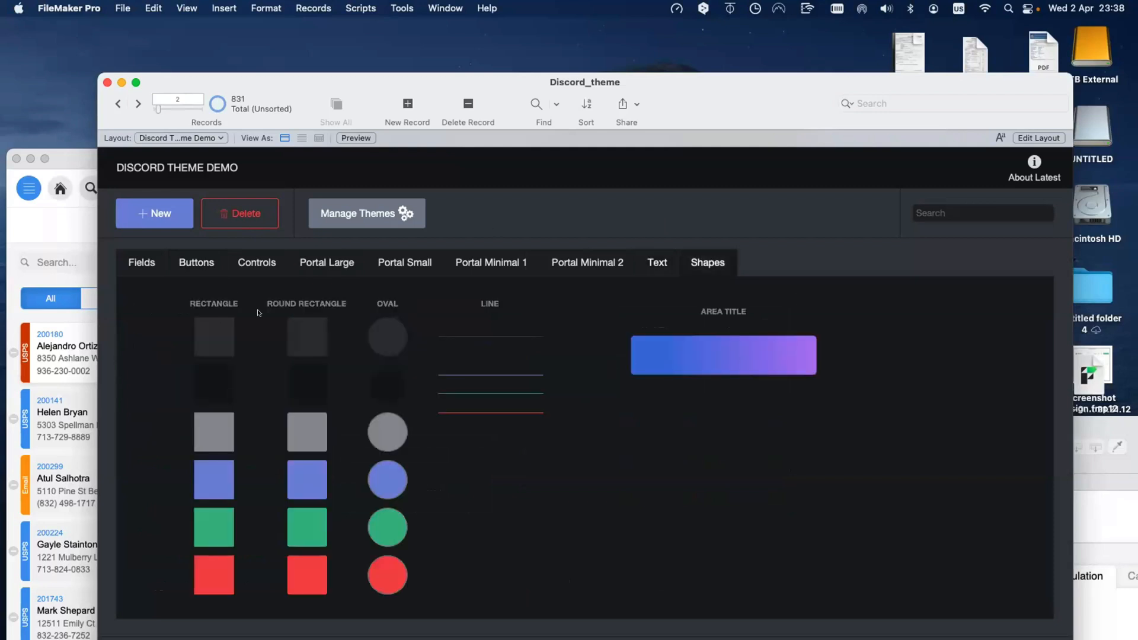
click(139, 260)
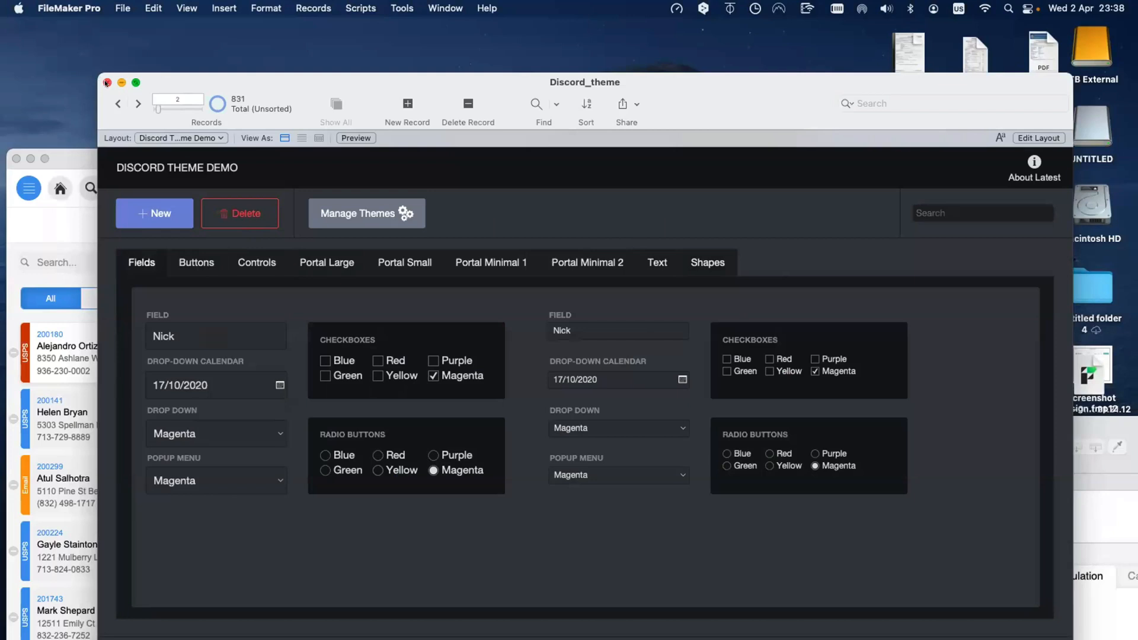
click(107, 82)
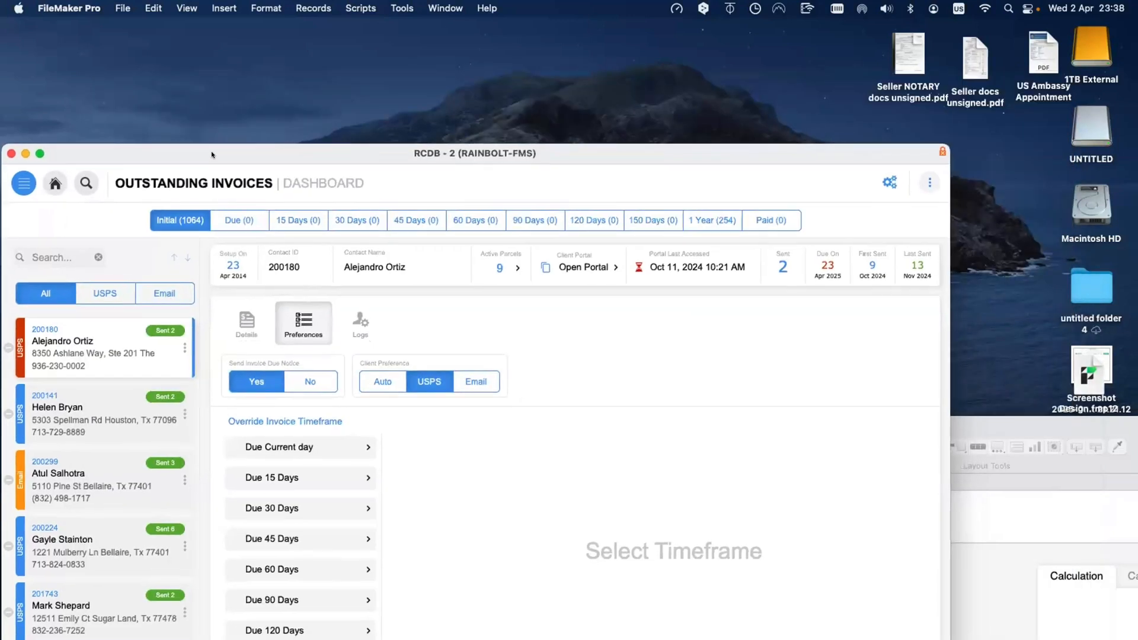
Step: Raise the Outstanding Invoices window and show the Due Current day letter and email overrides
drag(211, 155, 212, 155)
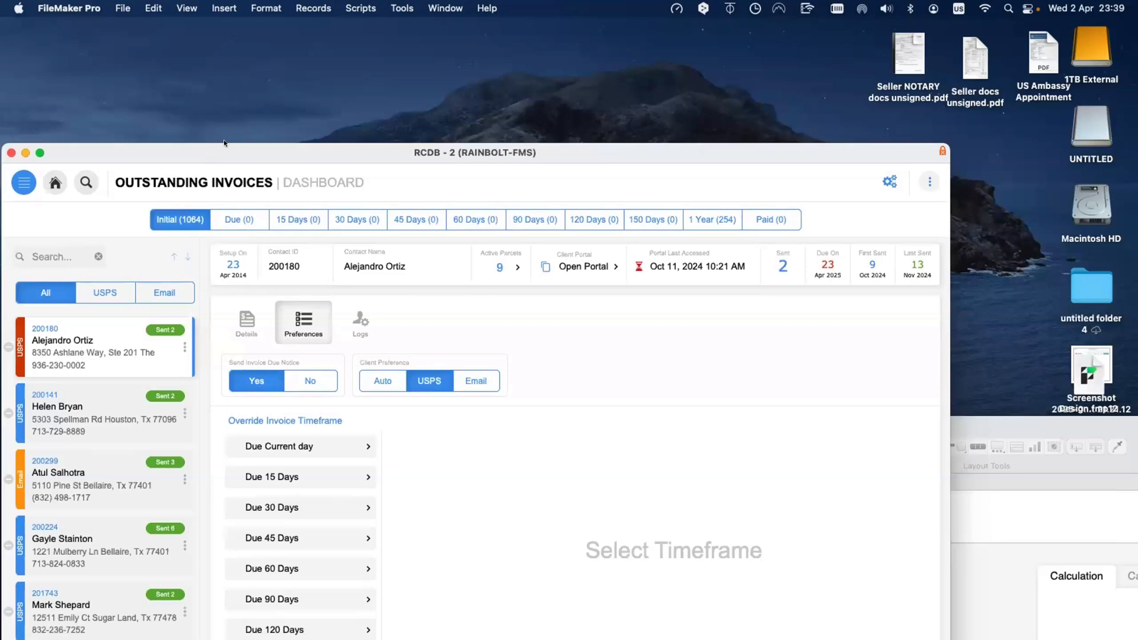
drag(225, 151, 229, 40)
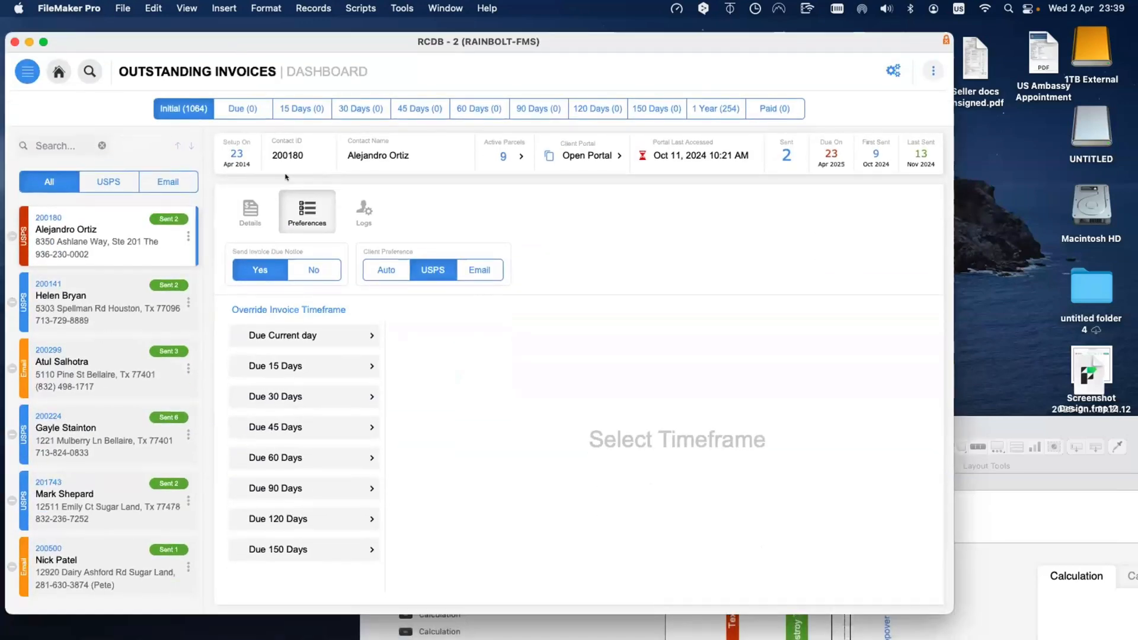
click(324, 336)
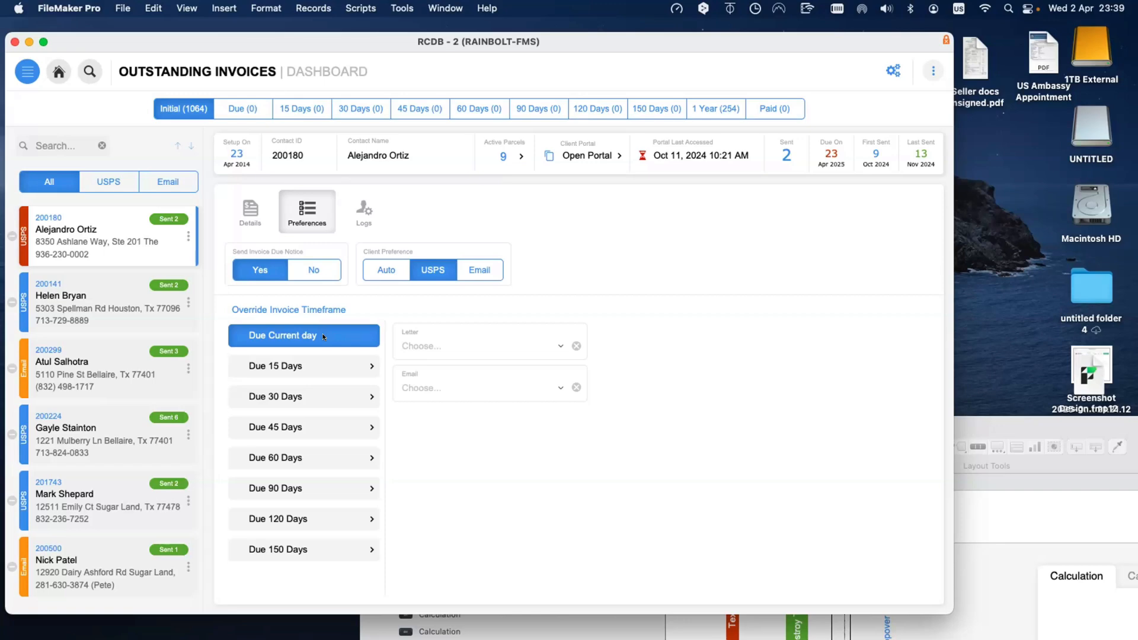
Step: Arrange the windows, switch the dashboard to Layout mode and select the Invoice Send Method label with its group
click(1030, 425)
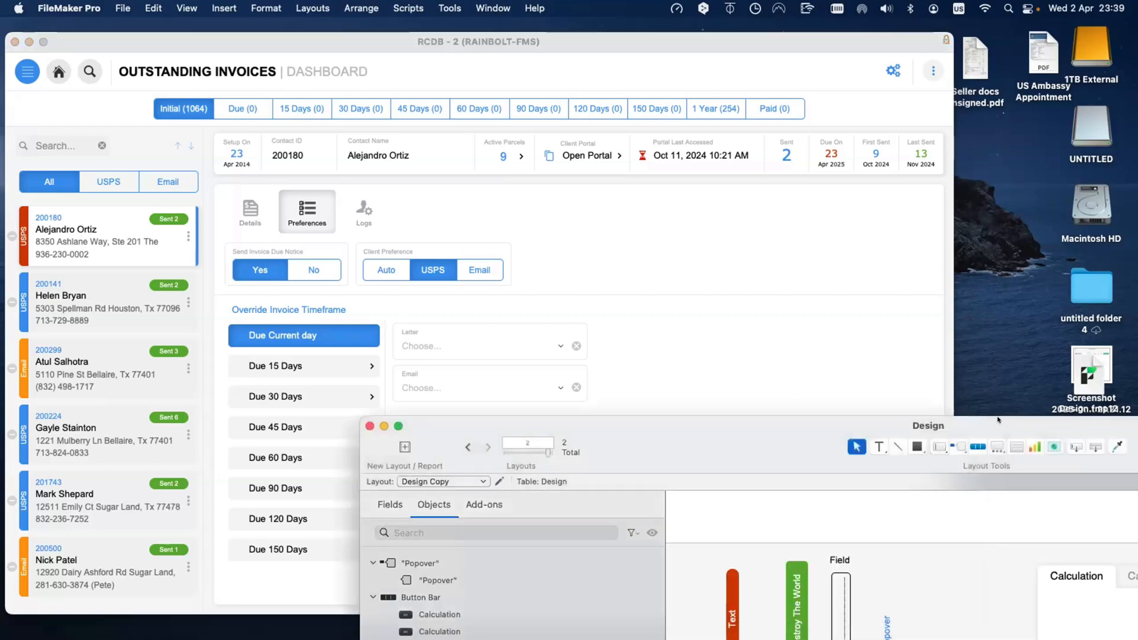
drag(999, 419, 745, 162)
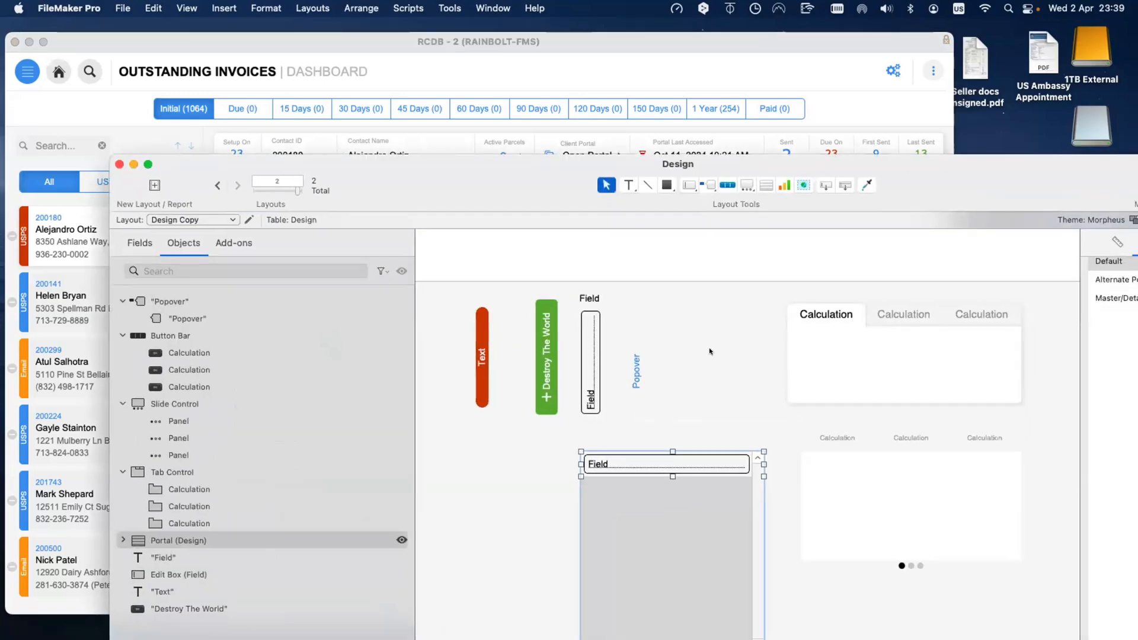
drag(525, 187, 575, 387)
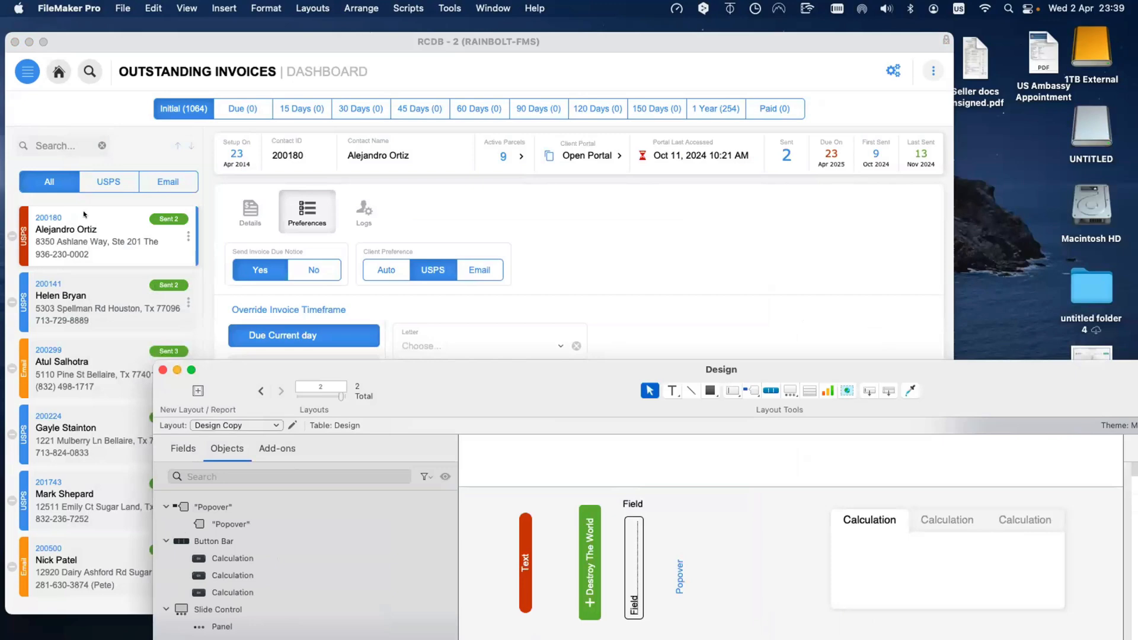
click(186, 253)
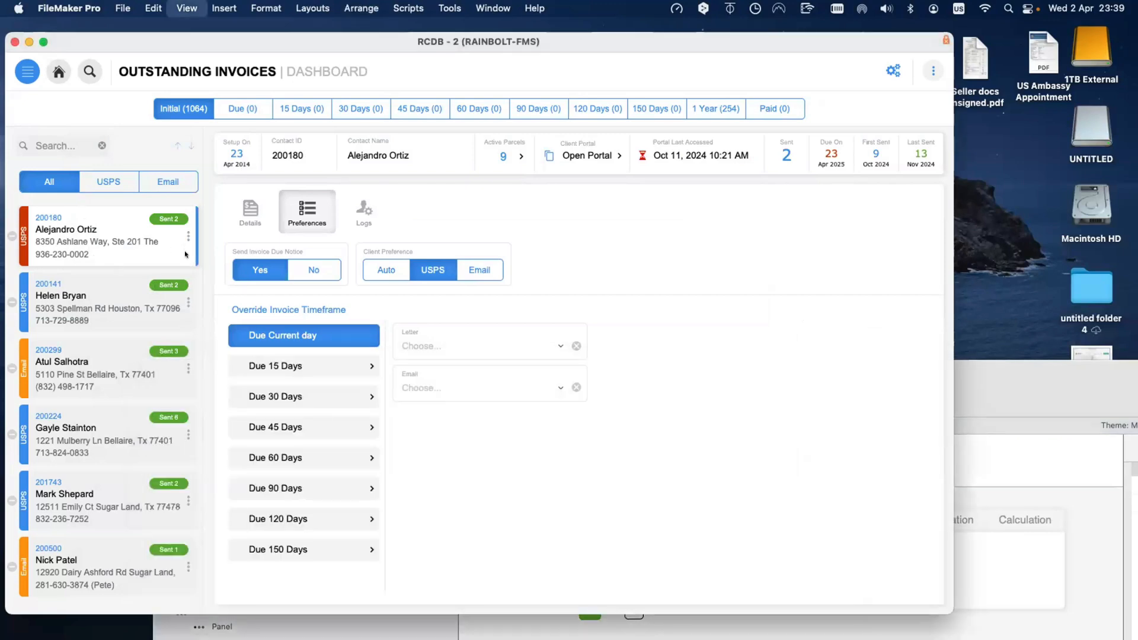
key(super+l)
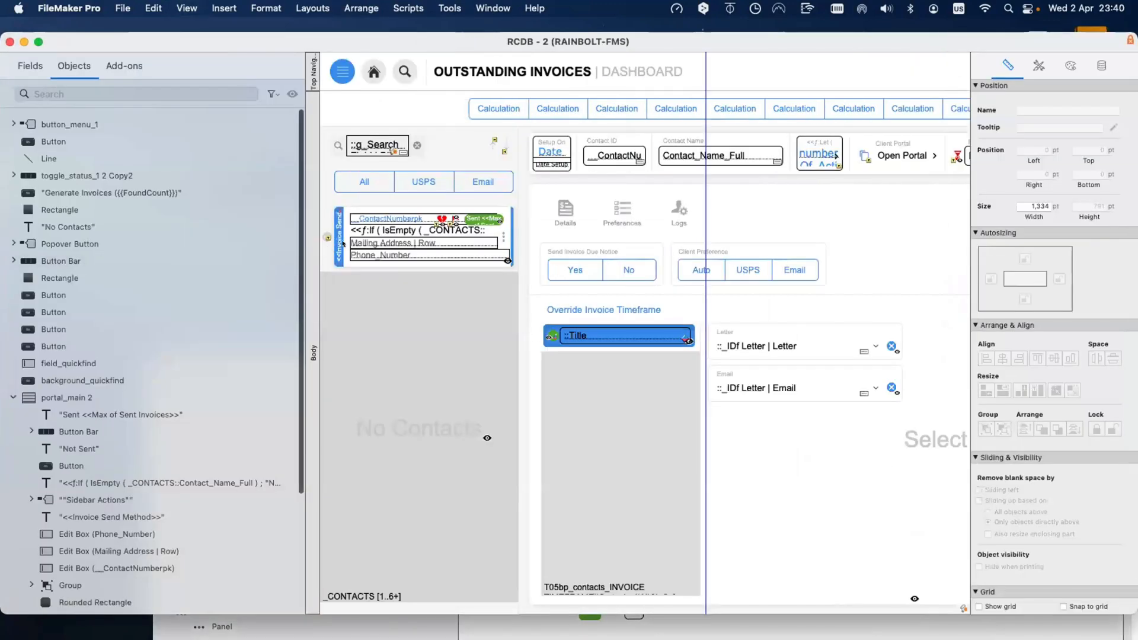
click(343, 243)
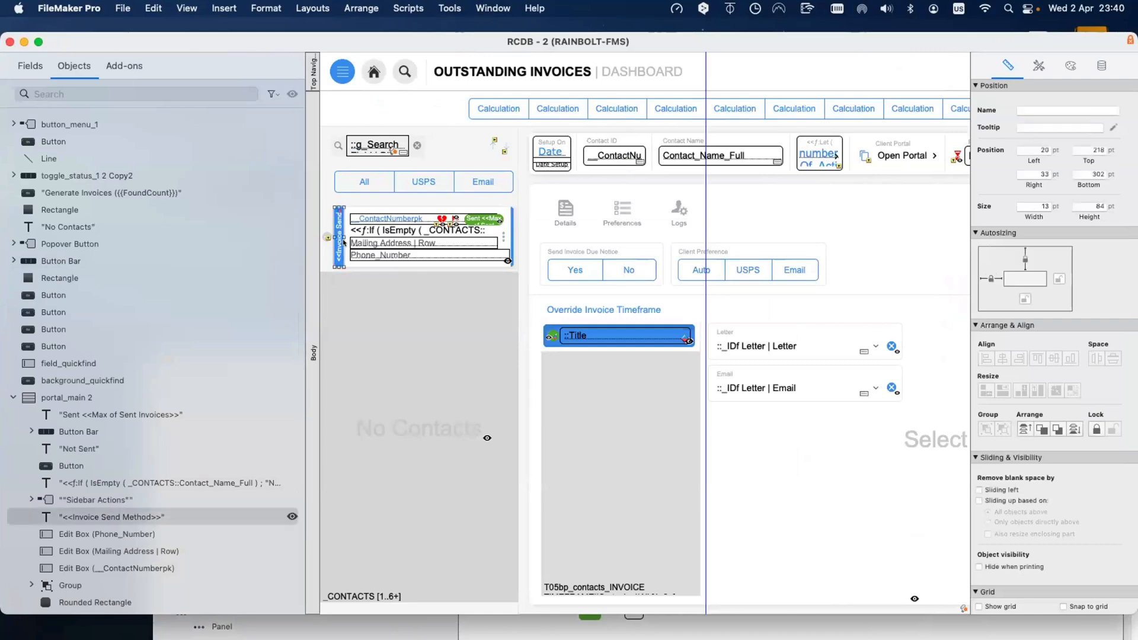
shift+click(343, 243)
Step: Paste the Invoice Send Method group onto the Design layout beside the portal, which moves right
drag(1090, 303, 695, 589)
drag(730, 612, 460, 323)
click(561, 501)
drag(449, 474, 762, 500)
click(371, 459)
key(super+v)
drag(372, 459, 346, 399)
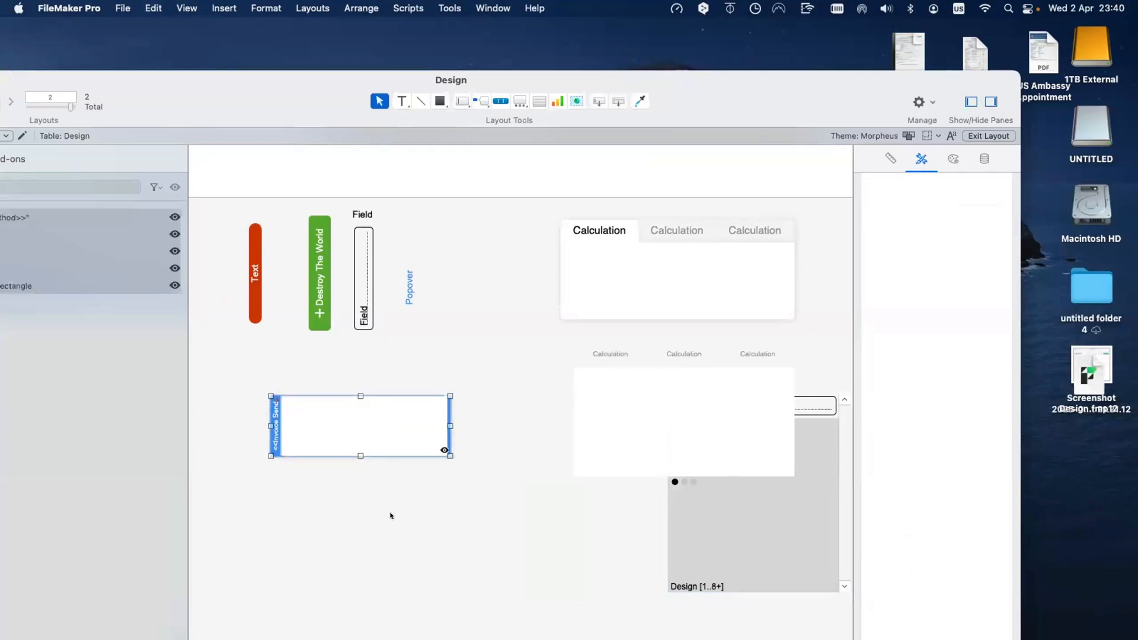
click(346, 481)
double_click(276, 431)
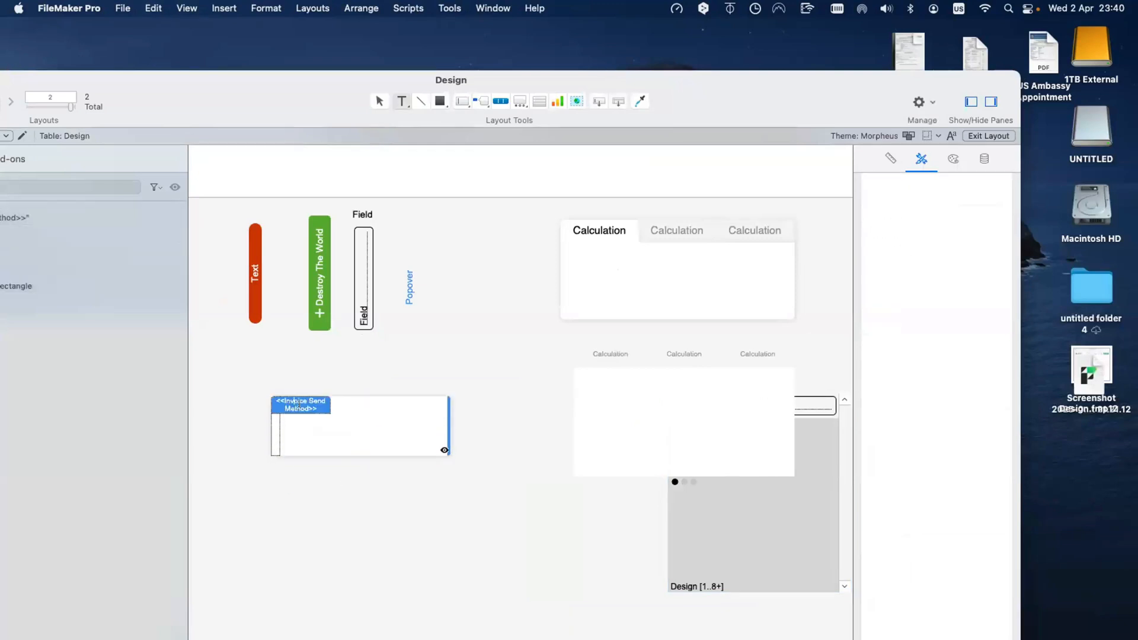
triple_click(299, 405)
click(299, 404)
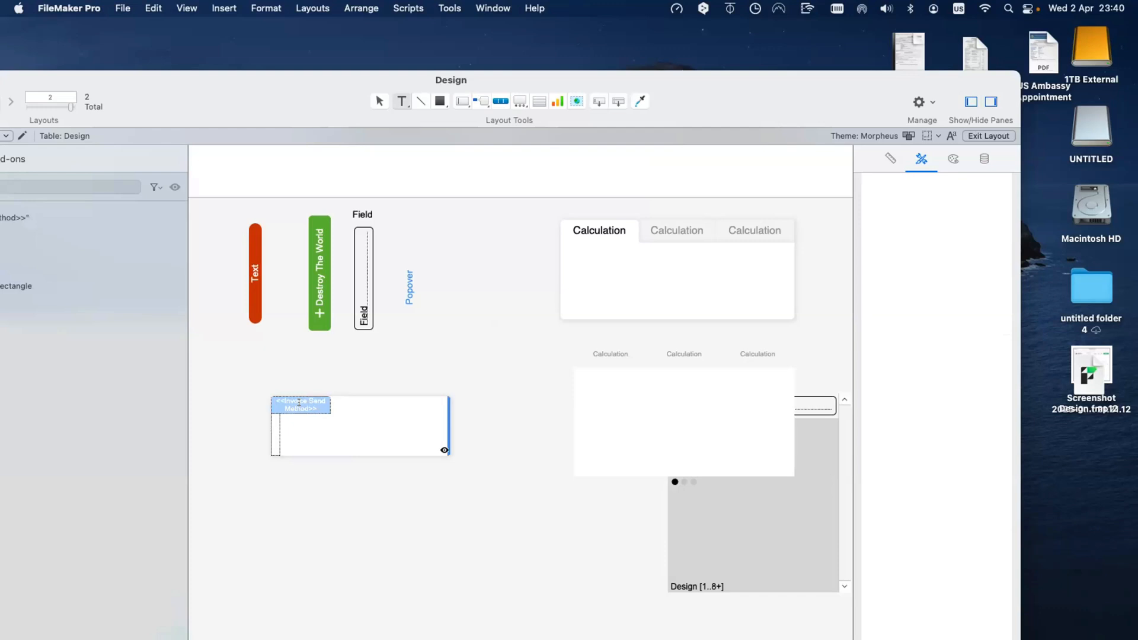
text(Sent)
key(Escape)
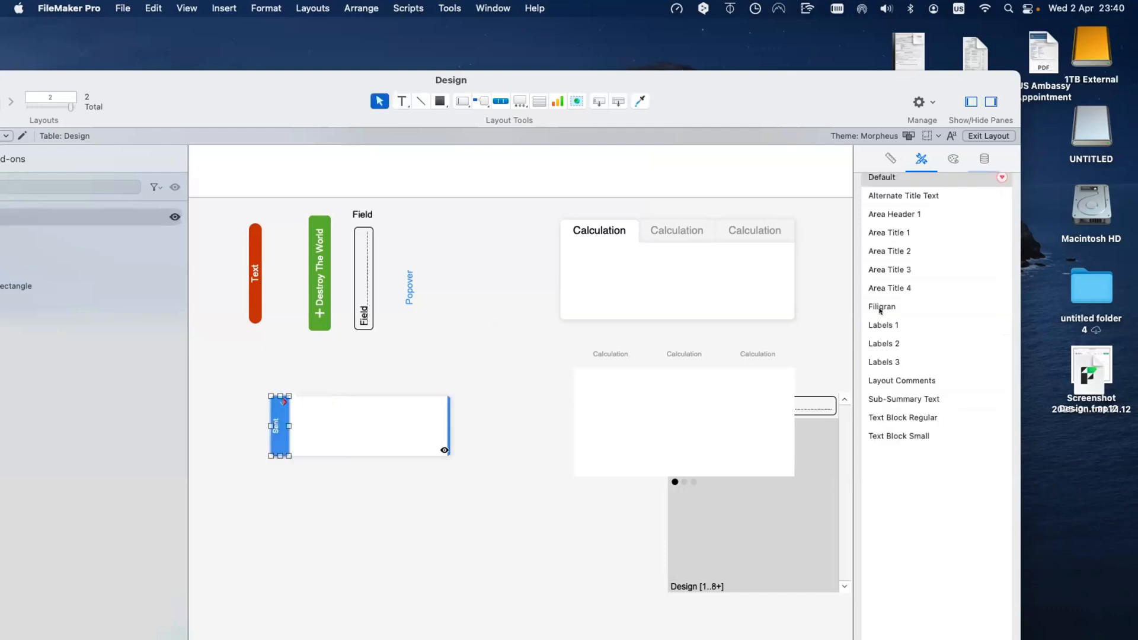
click(891, 159)
double_click(924, 237)
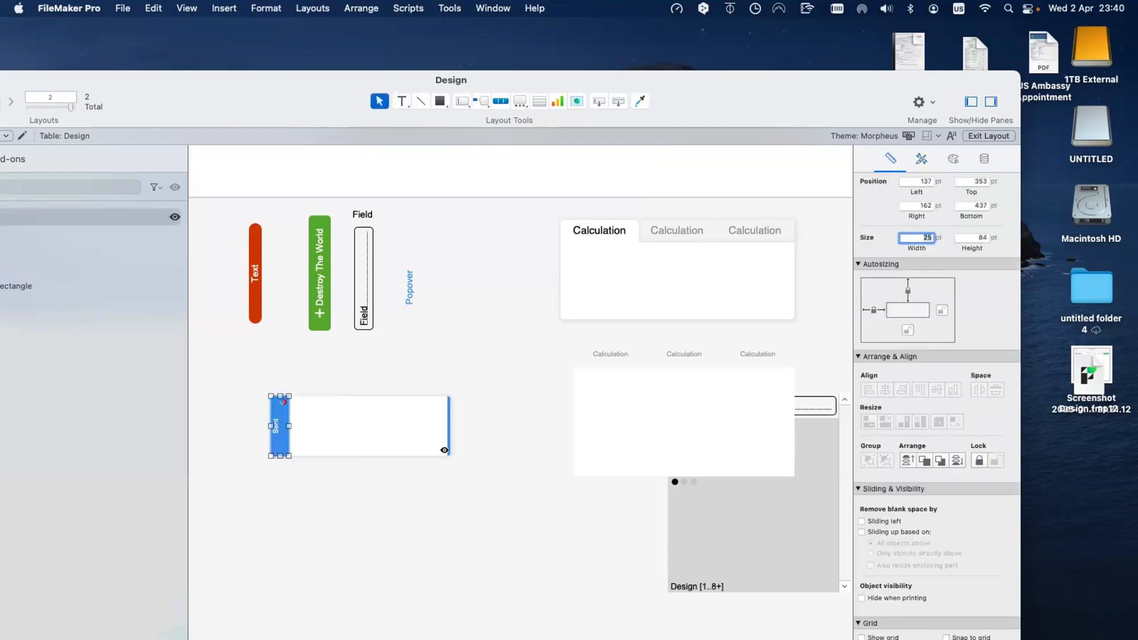
text(13)
key(Return)
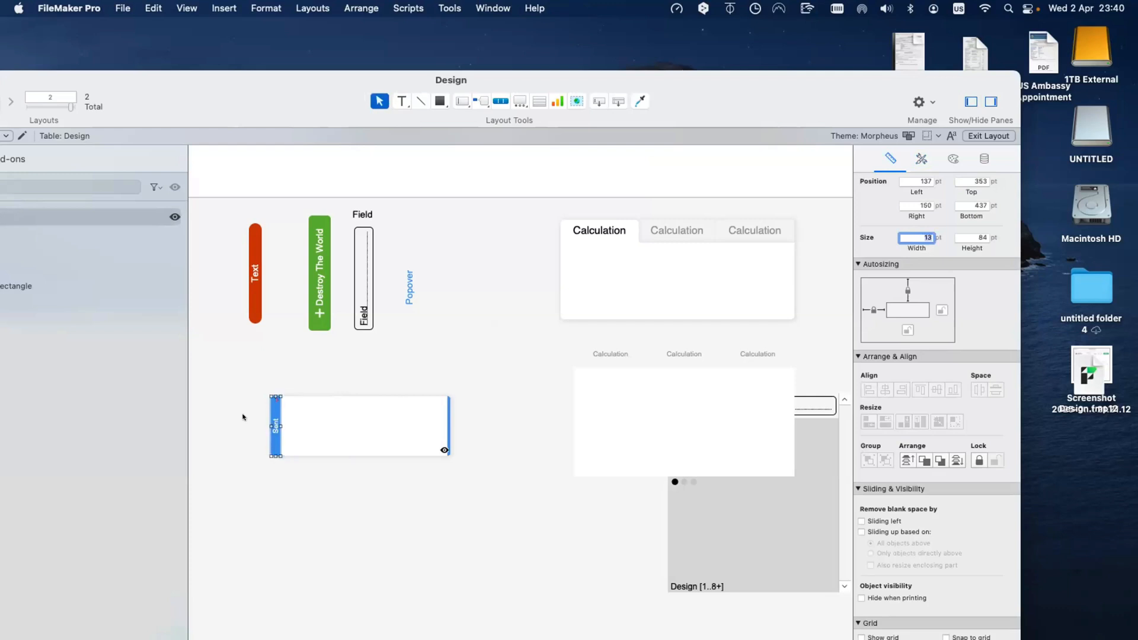
right_click(279, 404)
click(326, 543)
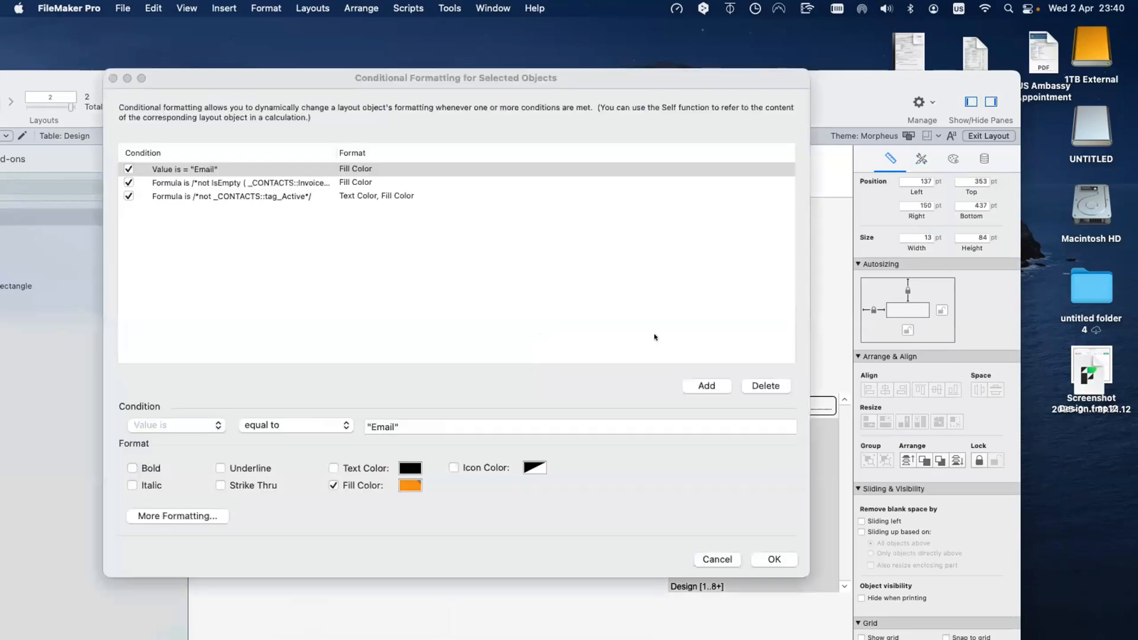
key(BackSpace)
click(757, 559)
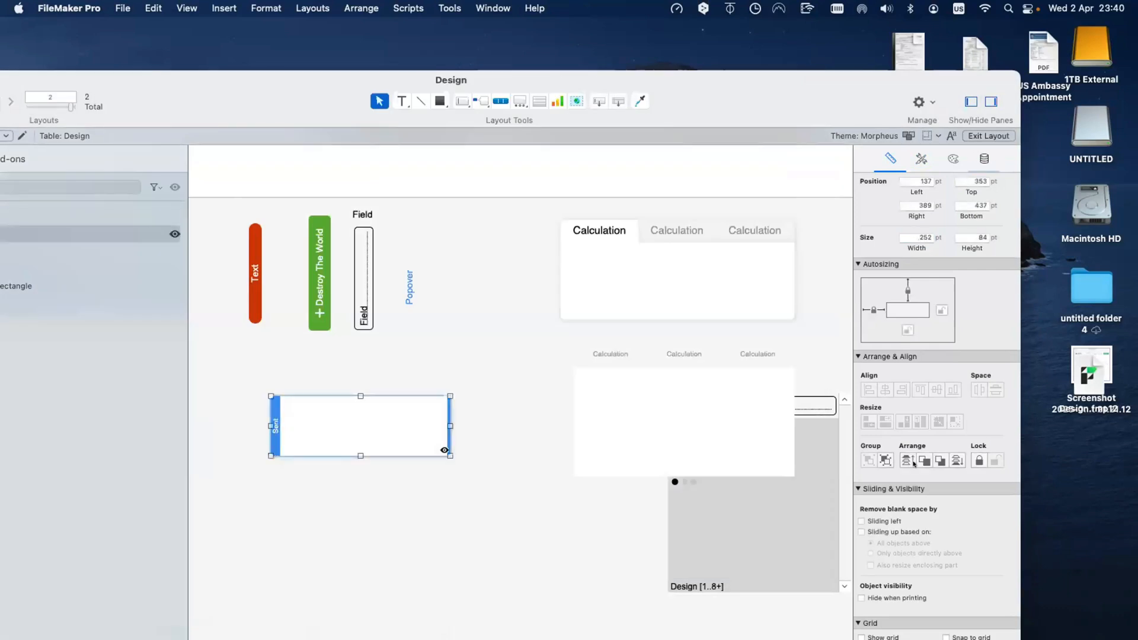
click(982, 159)
click(912, 383)
key(super+a)
key(BackSpace)
click(357, 472)
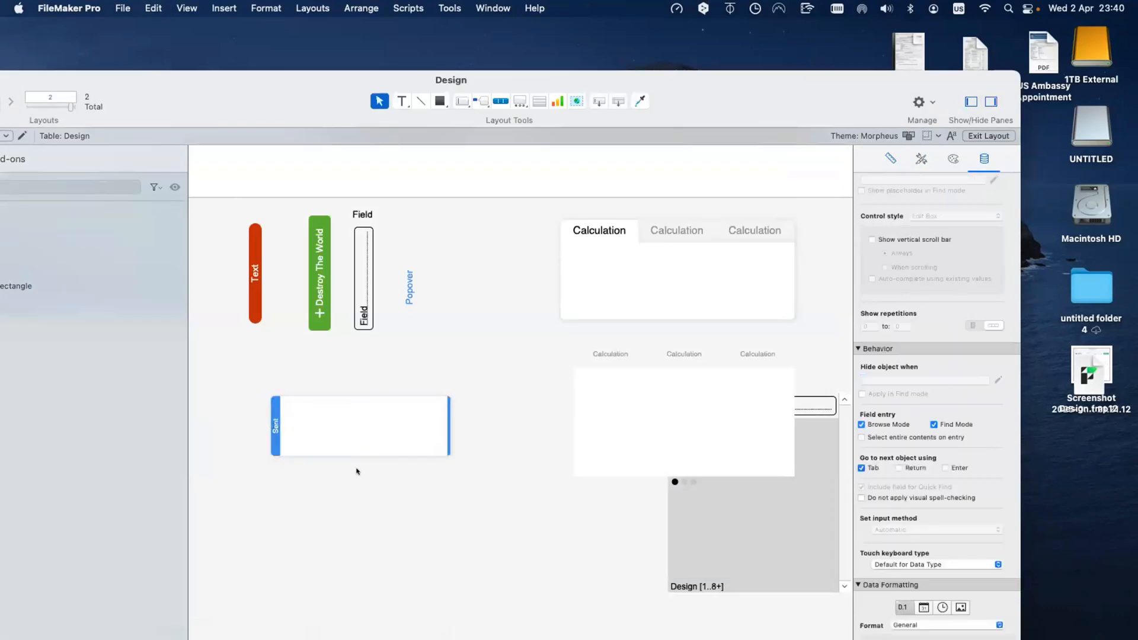
click(276, 435)
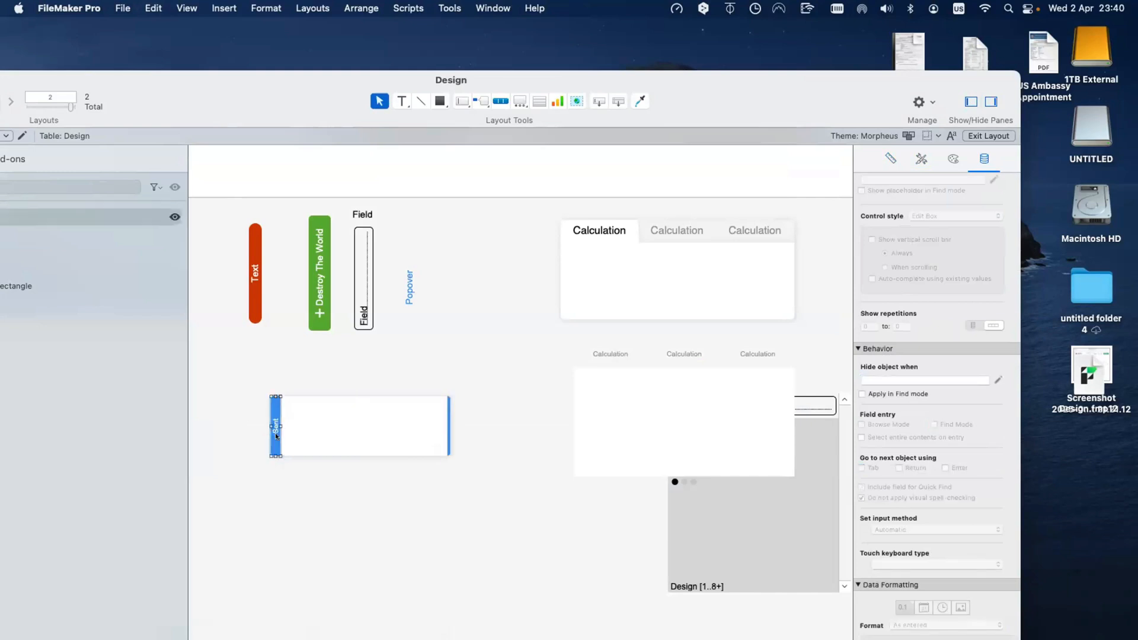
click(953, 158)
click(889, 261)
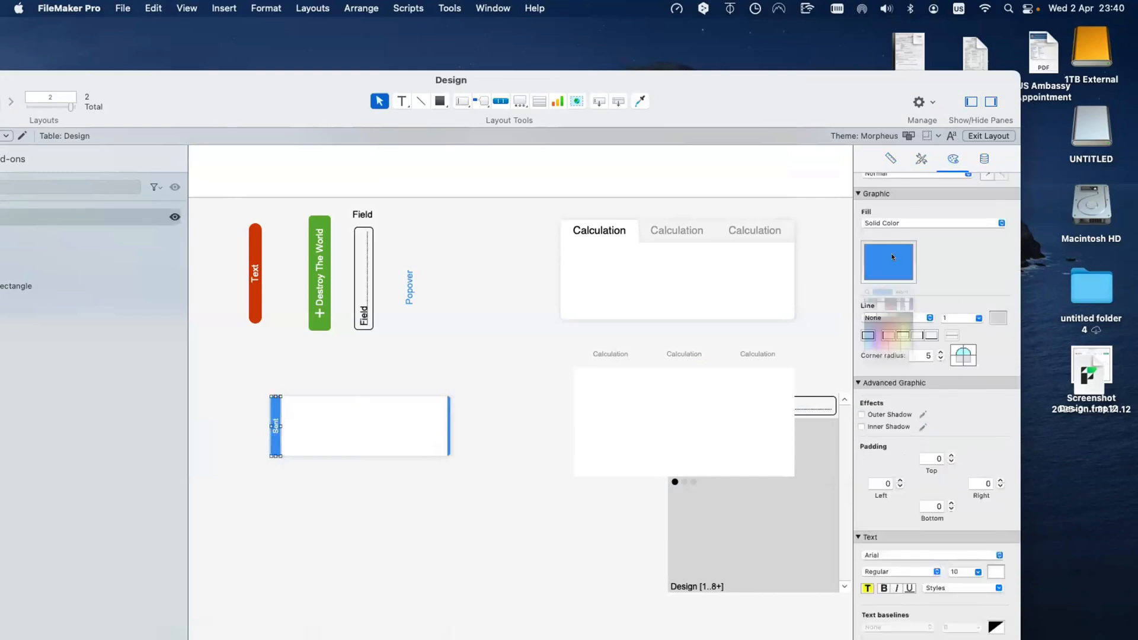
click(918, 329)
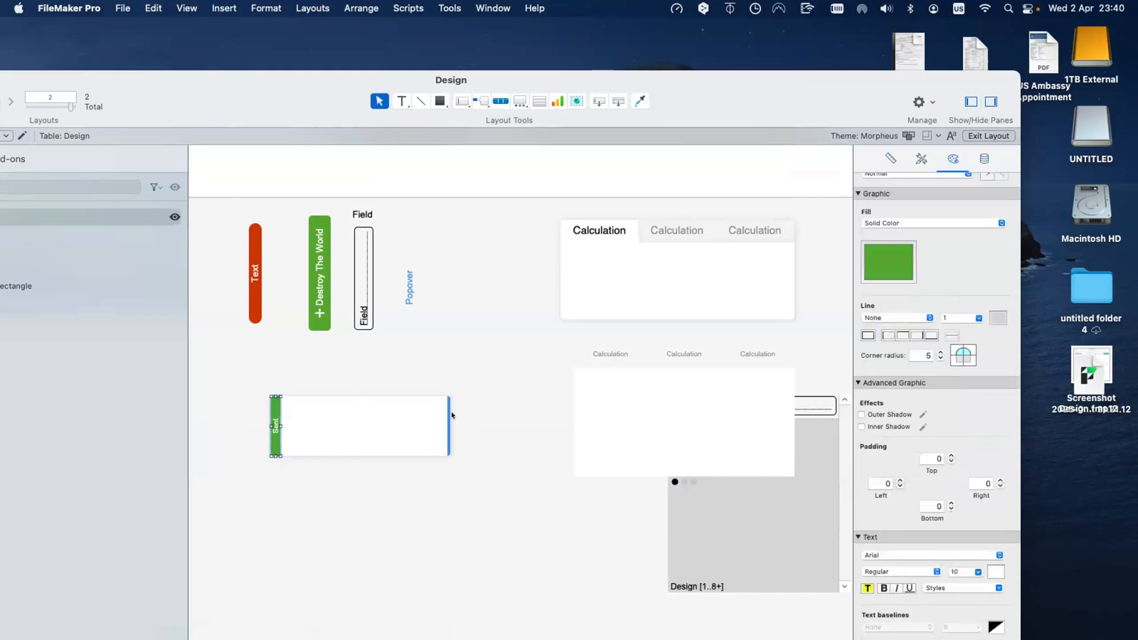
click(450, 412)
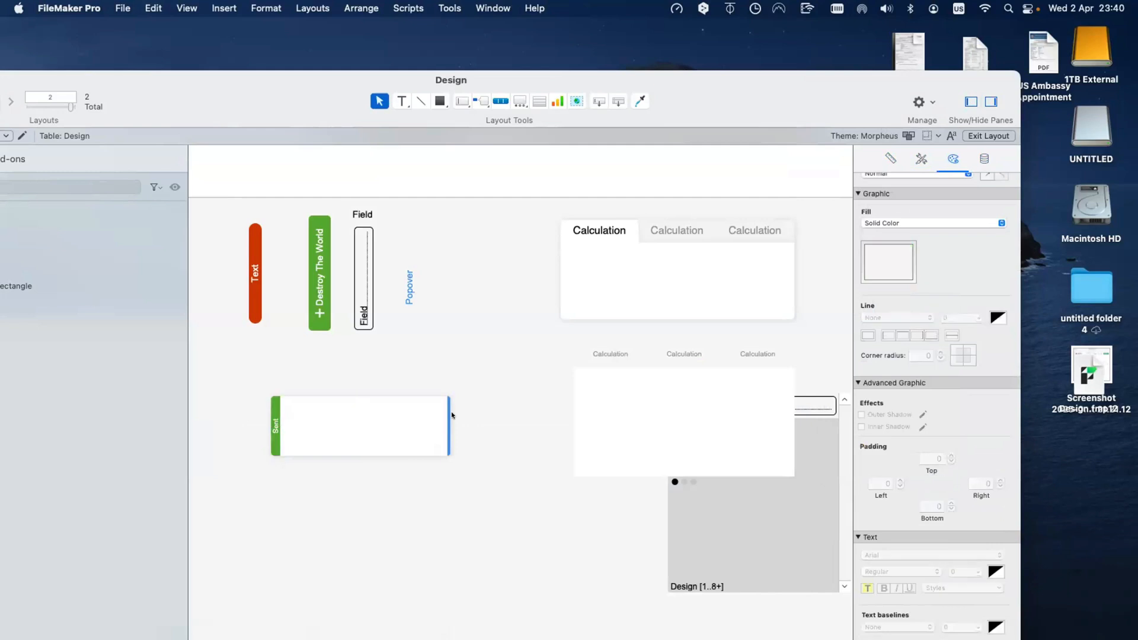
click(344, 428)
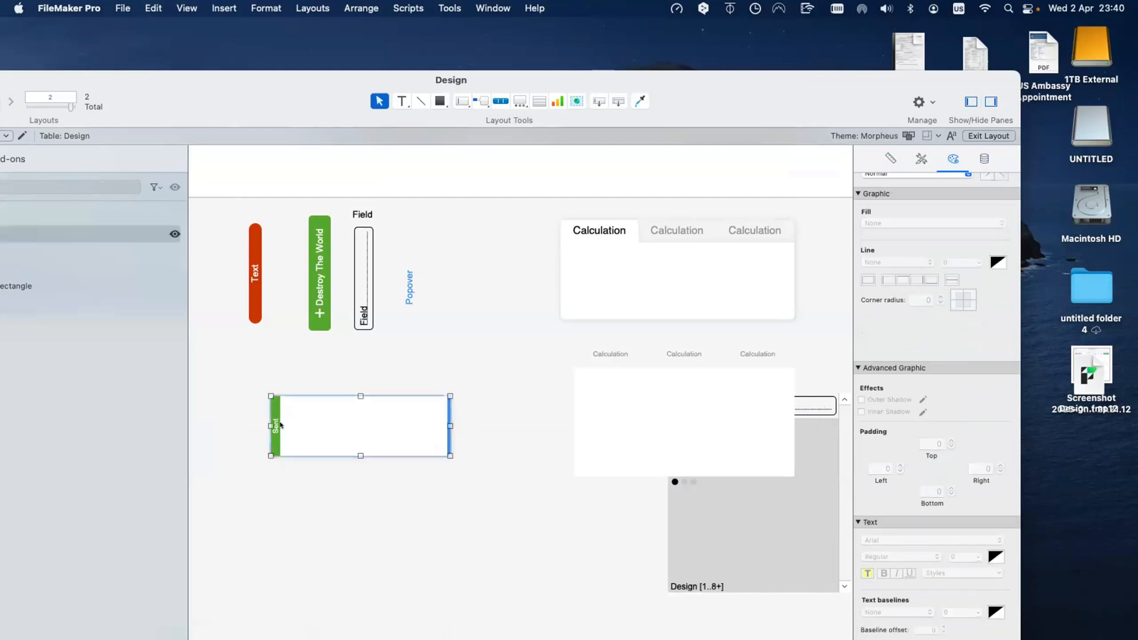
shift+click(447, 406)
click(300, 407)
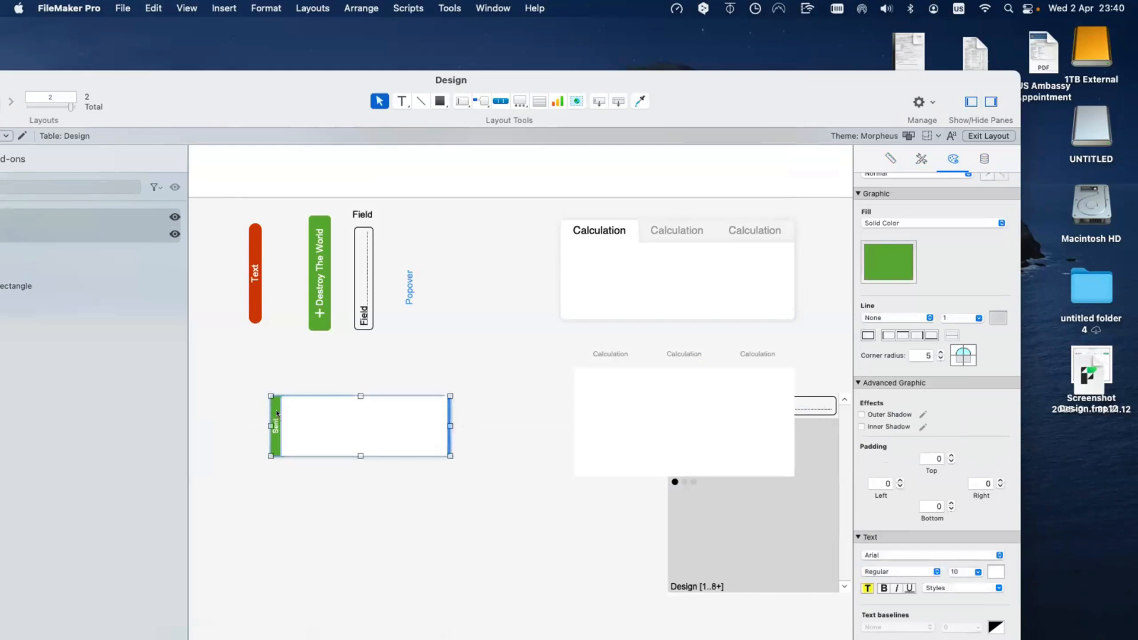
Step: Duplicate the card below the original and change its tab label from Sent to Paid
drag(322, 414, 323, 484)
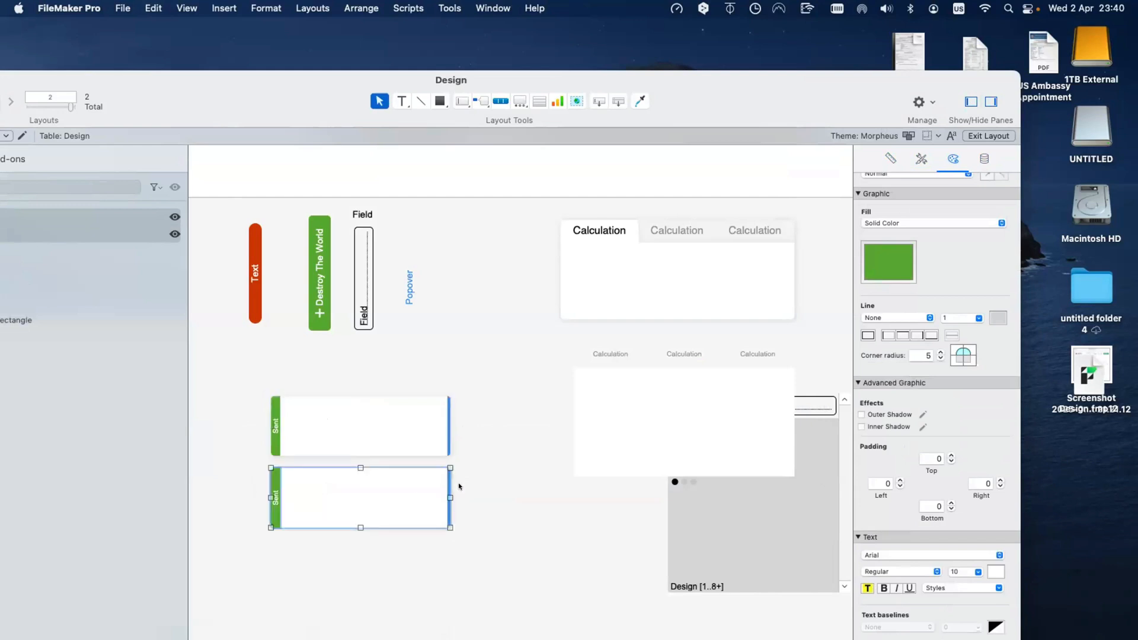
click(270, 489)
double_click(275, 490)
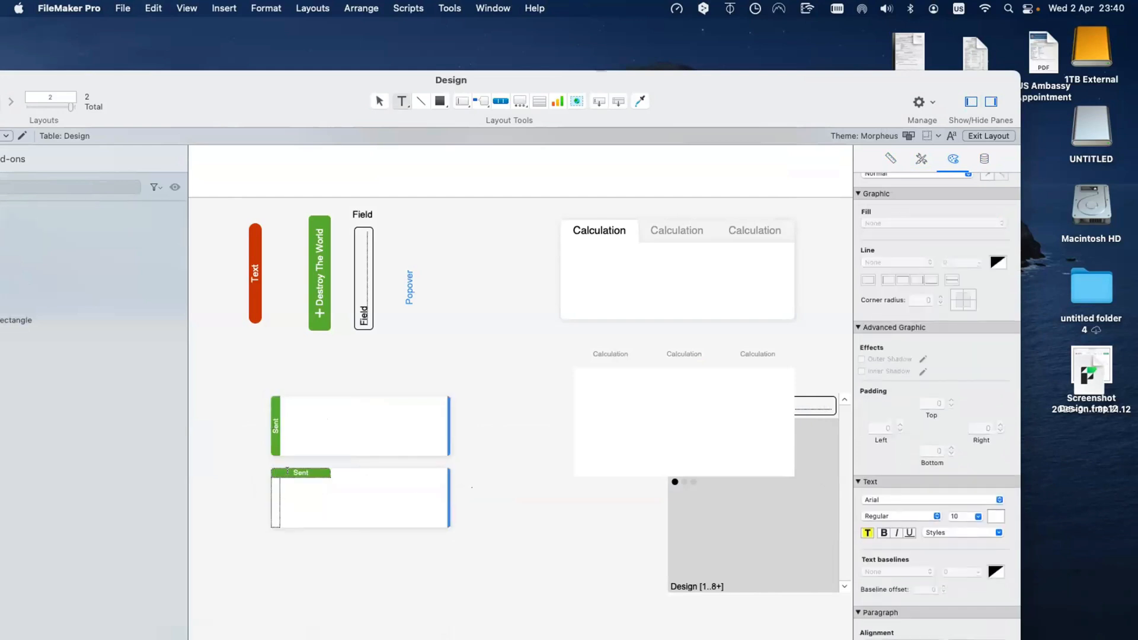
double_click(287, 472)
text(Paid)
key(Escape)
click(251, 465)
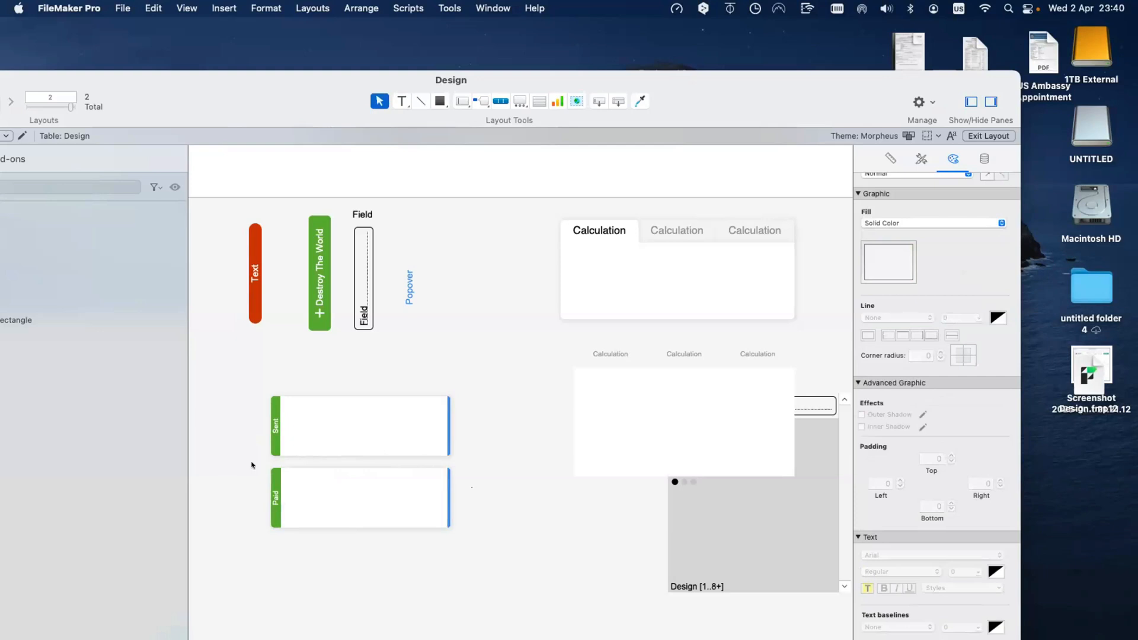
Step: Fill the Paid tab with a darker green
click(269, 481)
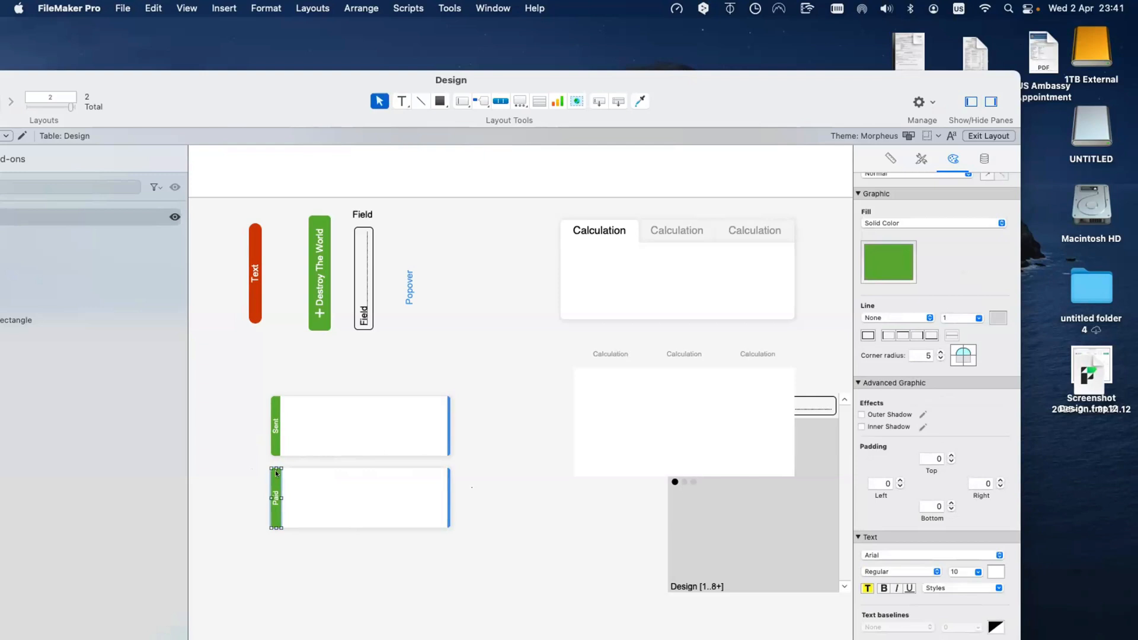
click(275, 427)
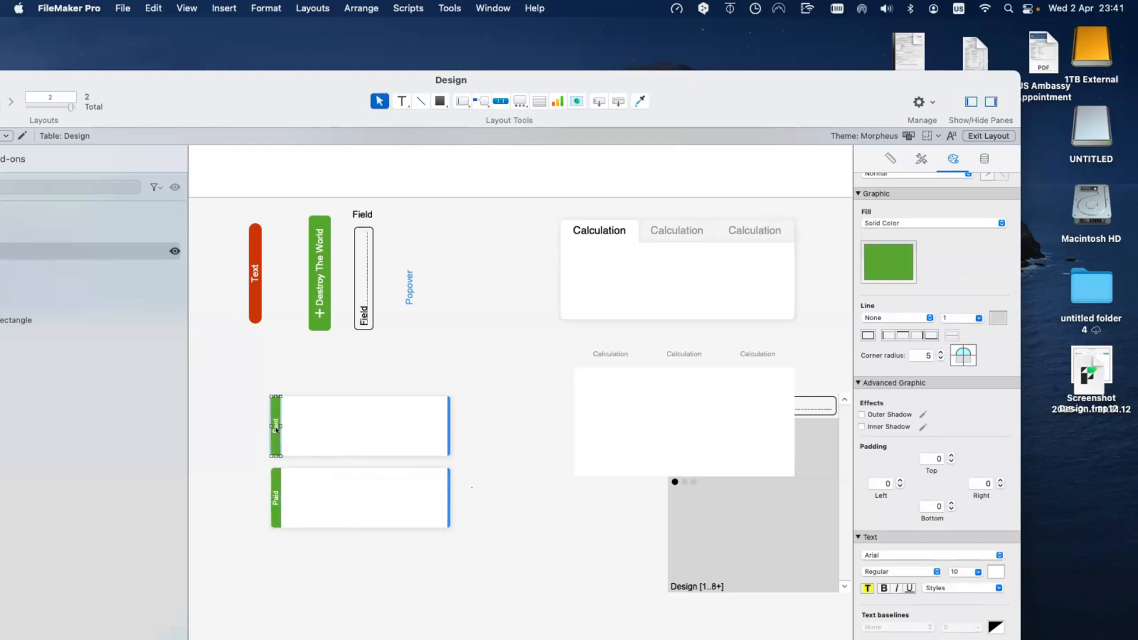
scroll(276, 439, right, 1)
click(272, 497)
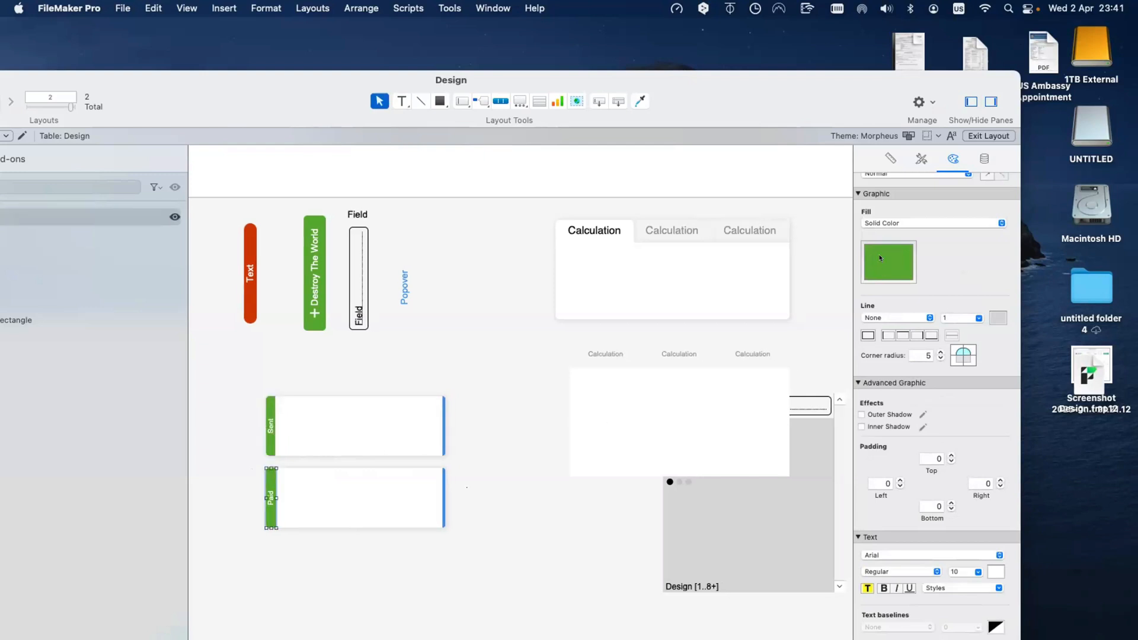
click(880, 258)
click(561, 330)
click(560, 337)
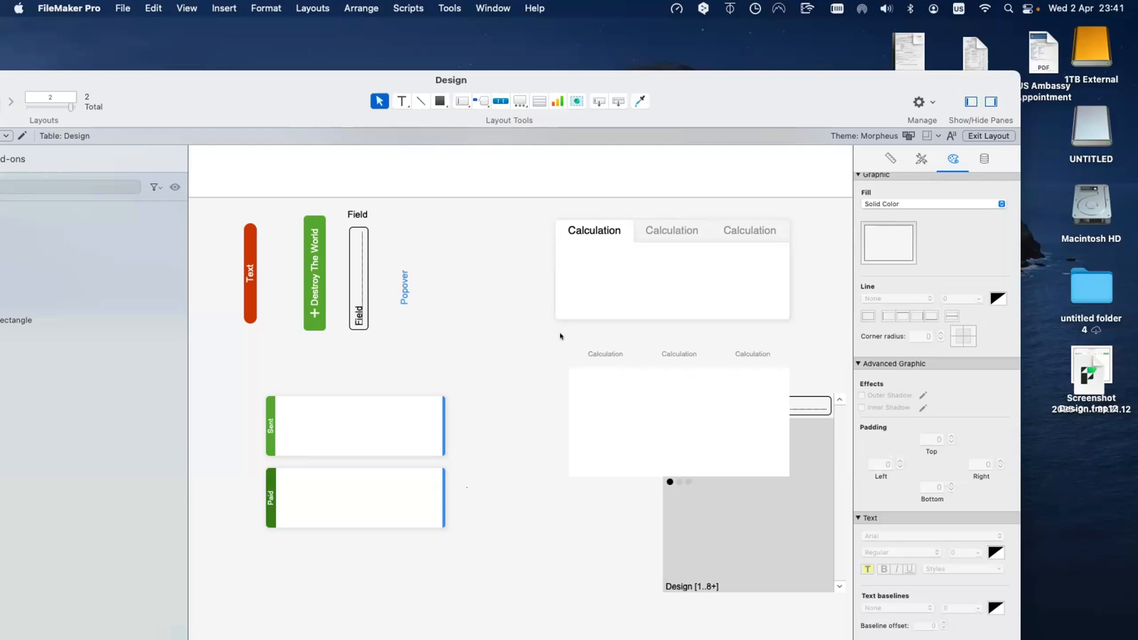
Step: Copy the Sent and Paid cards further down and move the sample buttons and fields right
drag(257, 380, 342, 563)
click(516, 511)
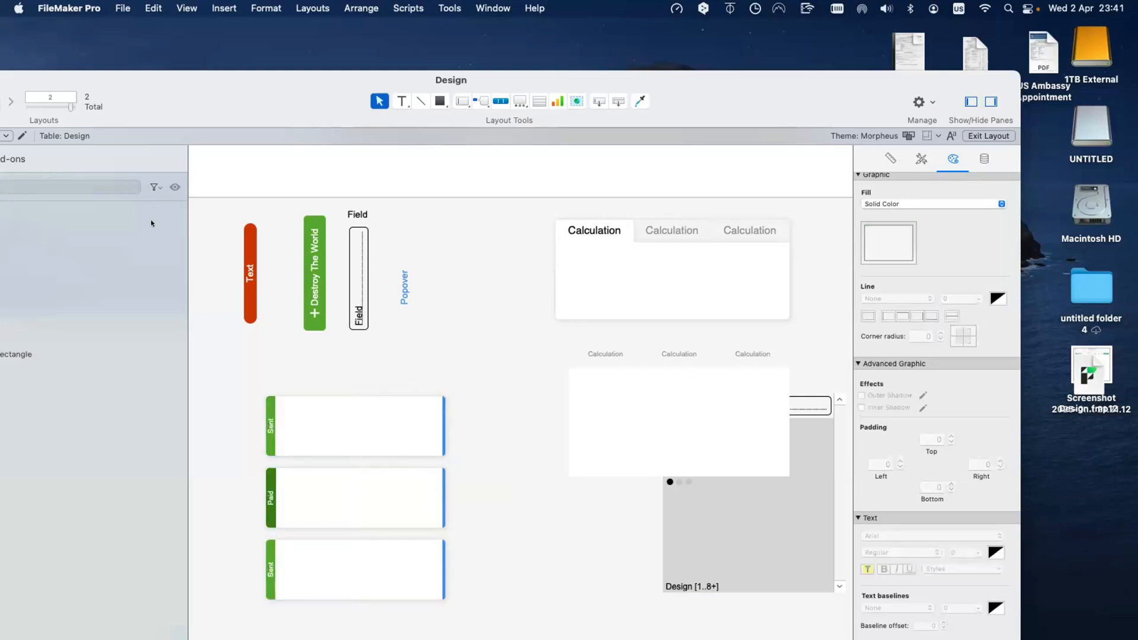
drag(463, 336, 151, 204)
drag(359, 291, 932, 325)
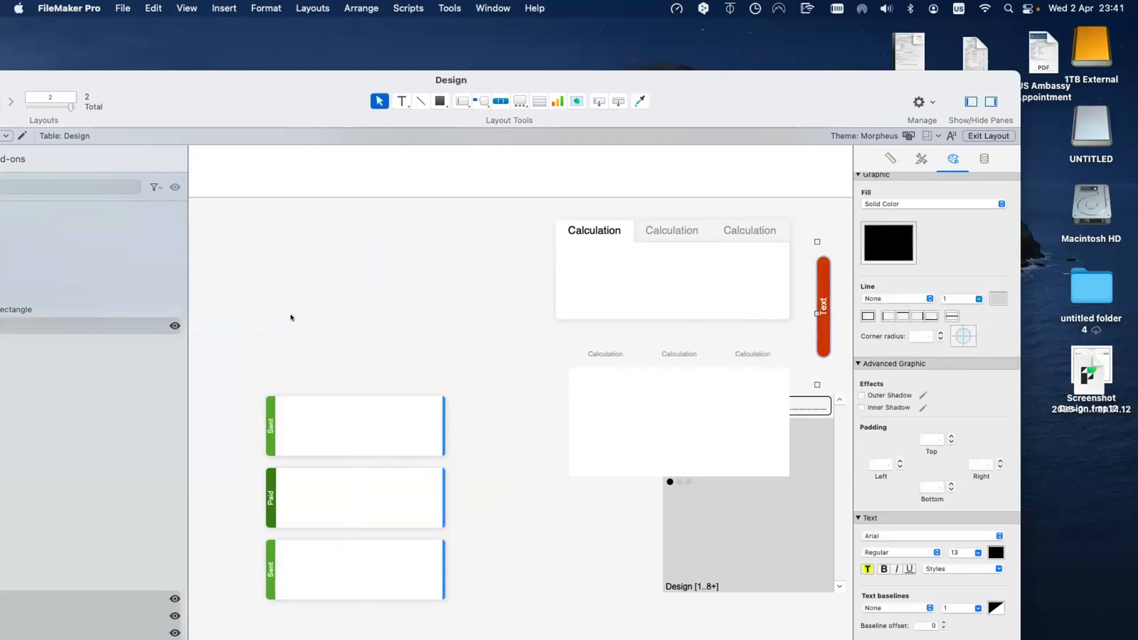
Step: Copy the top Sent card above the others at equal spacing
drag(297, 319, 392, 444)
drag(236, 293, 341, 409)
click(321, 430)
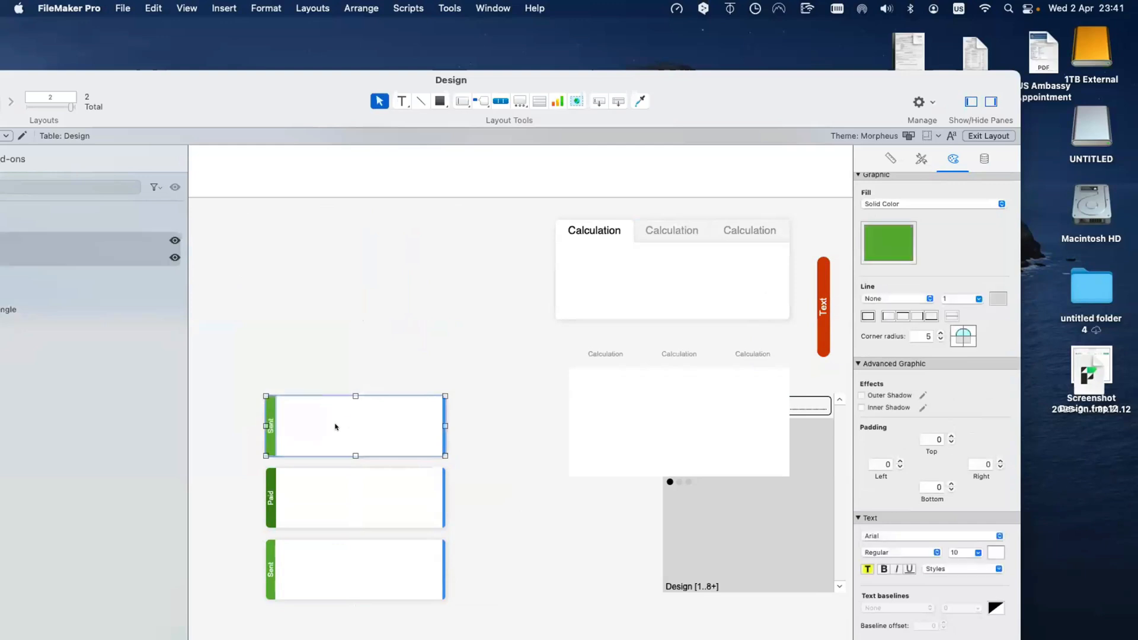
drag(338, 425, 343, 277)
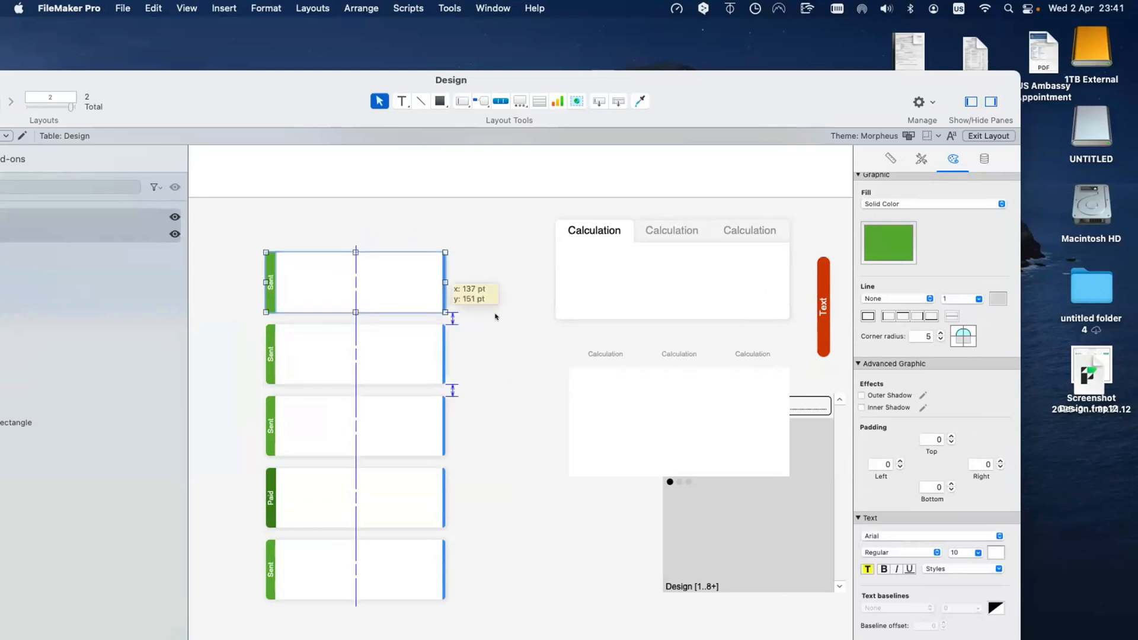
click(495, 314)
Step: Give the second card's tab a darker green fill and a Paid label
click(271, 349)
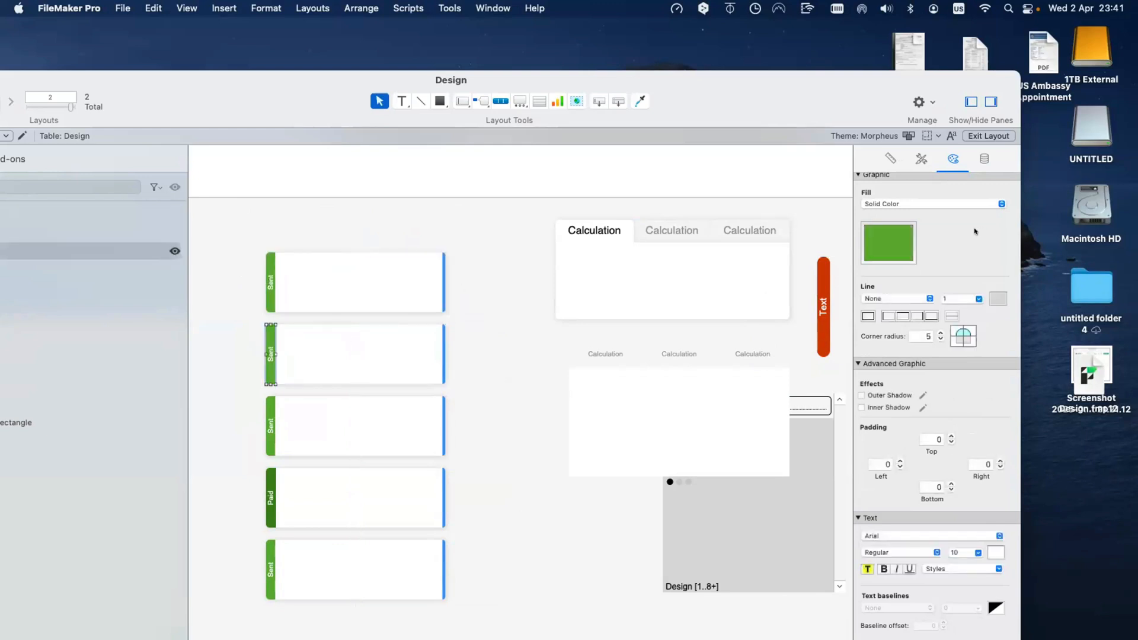
click(891, 236)
click(914, 340)
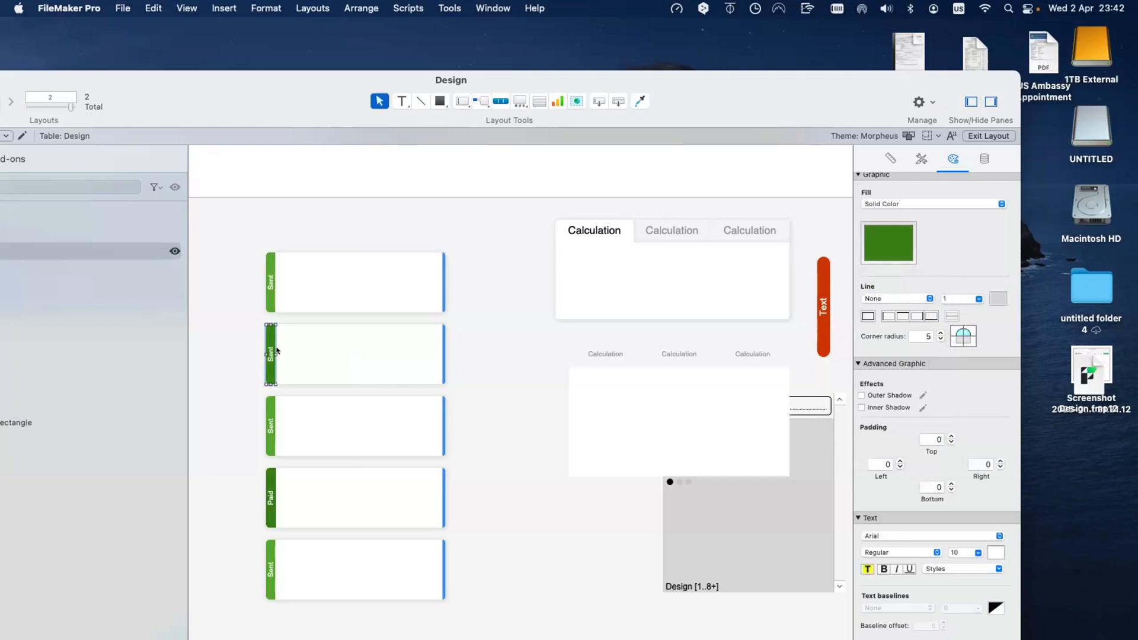
key(t)
click(268, 326)
text(P)
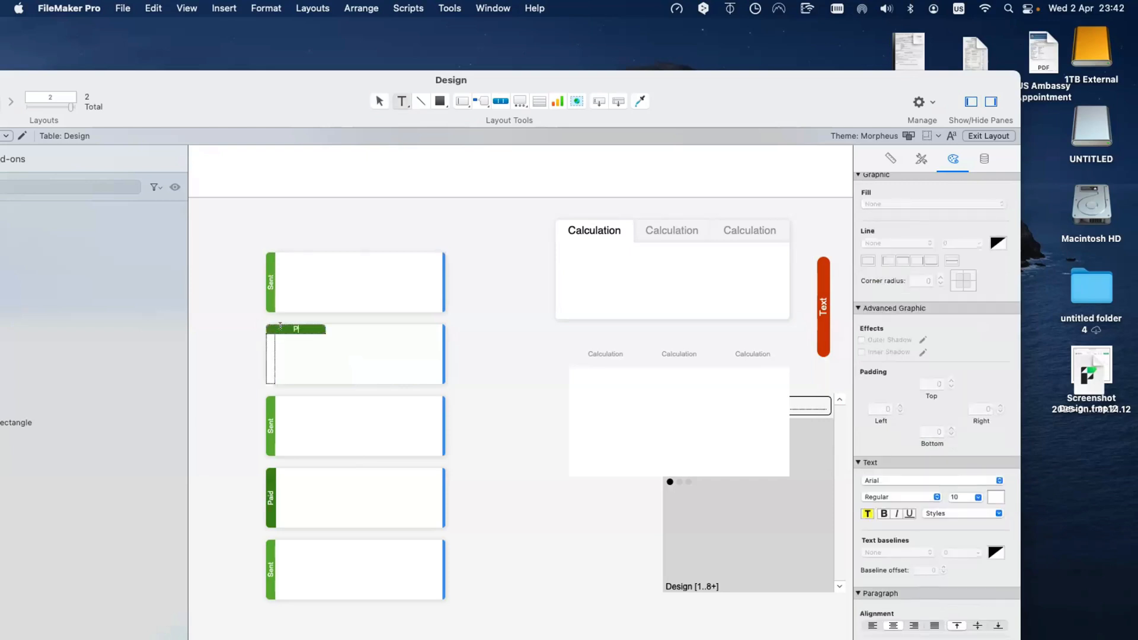
text(aid)
scroll(270, 325, right, 1)
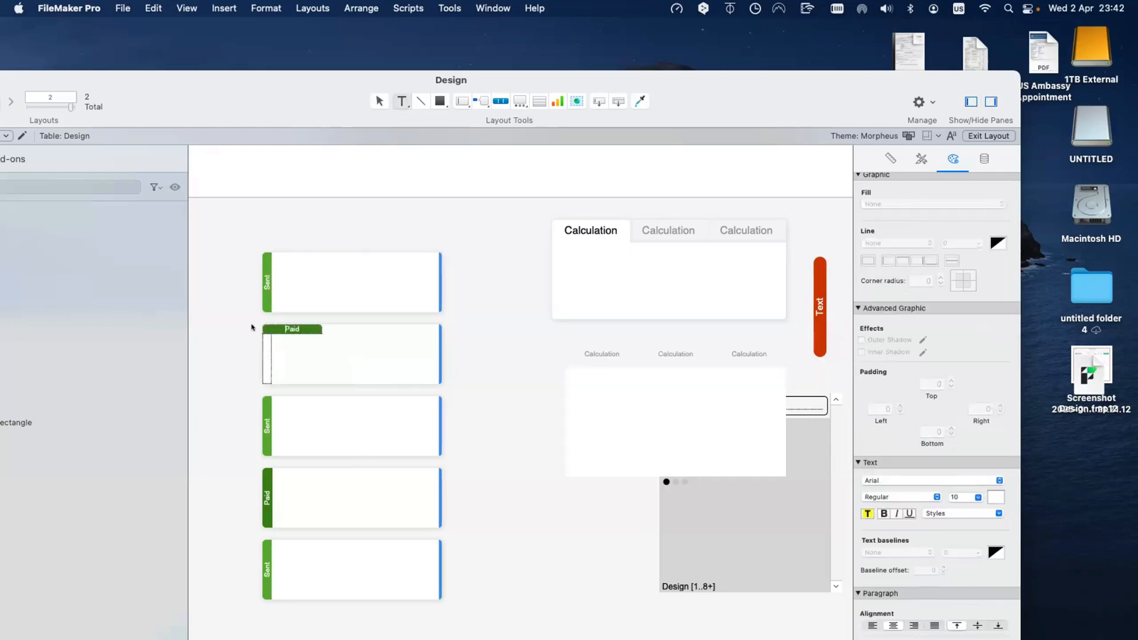
click(252, 327)
click(252, 328)
Step: Move the Design window aside and bring the invoices dashboard back in front
scroll(251, 327, left, 3)
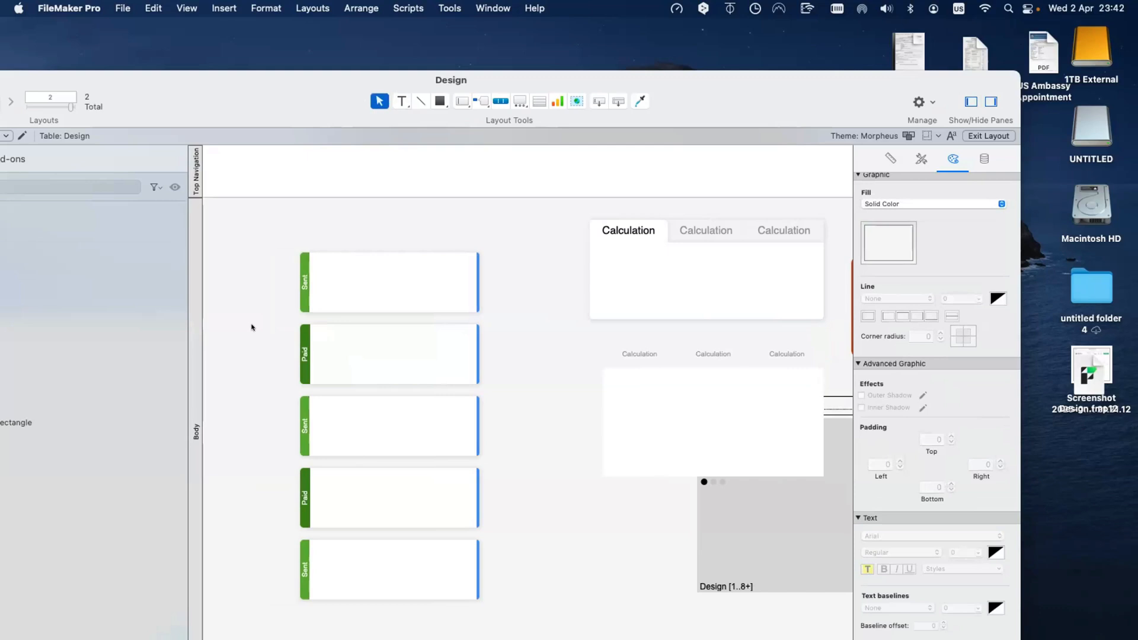
scroll(251, 290, right, 3)
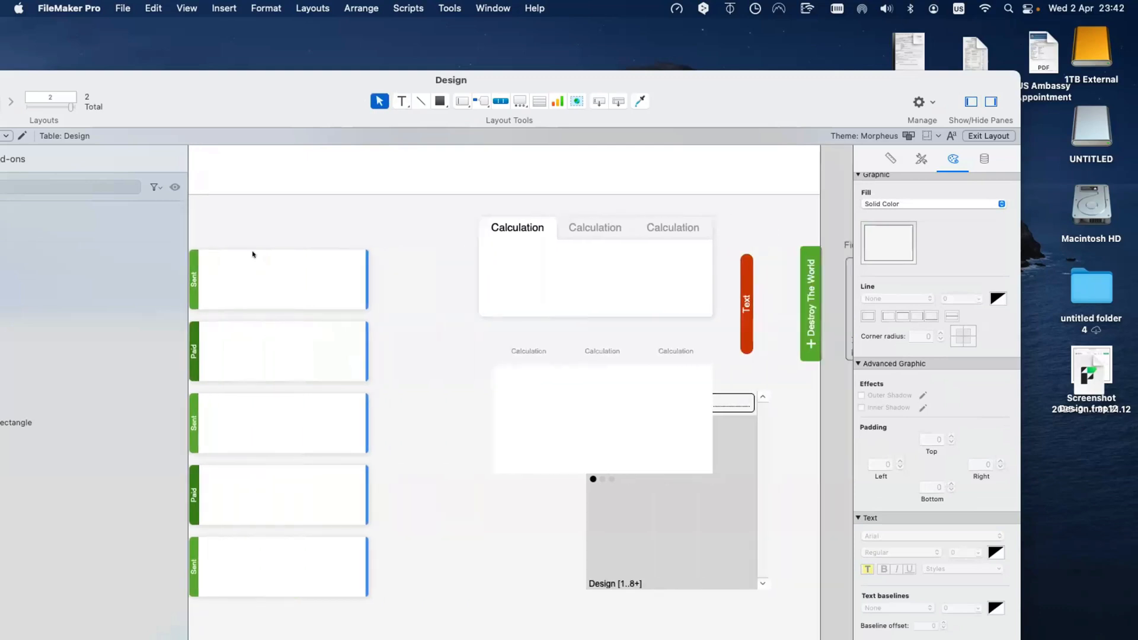
scroll(378, 286, left, 2)
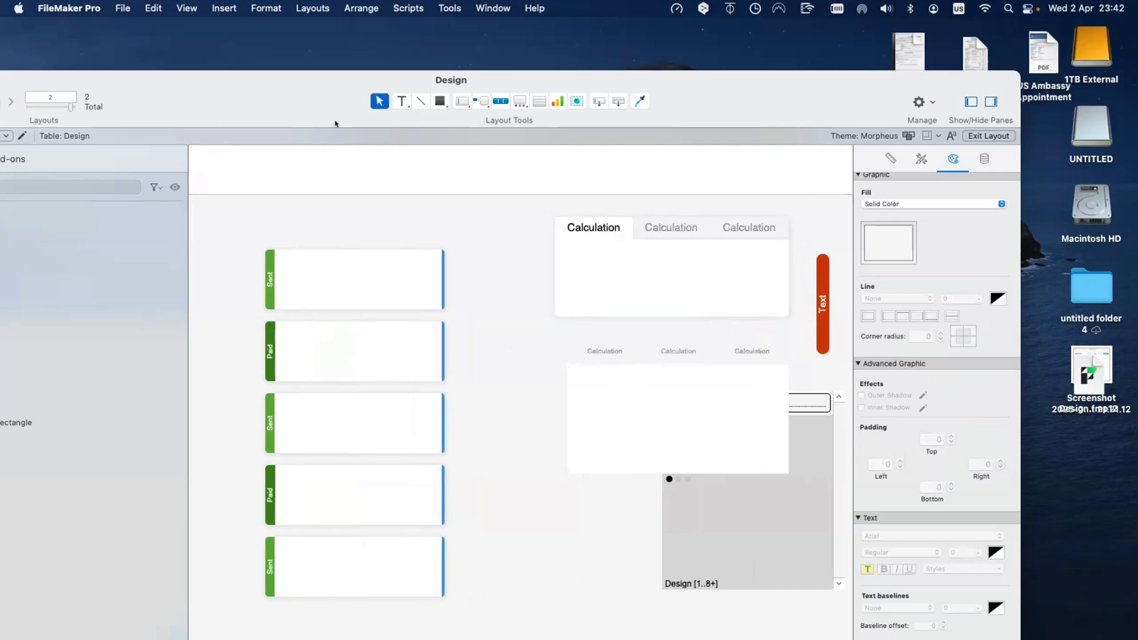
drag(330, 119, 601, 330)
drag(73, 348, 243, 61)
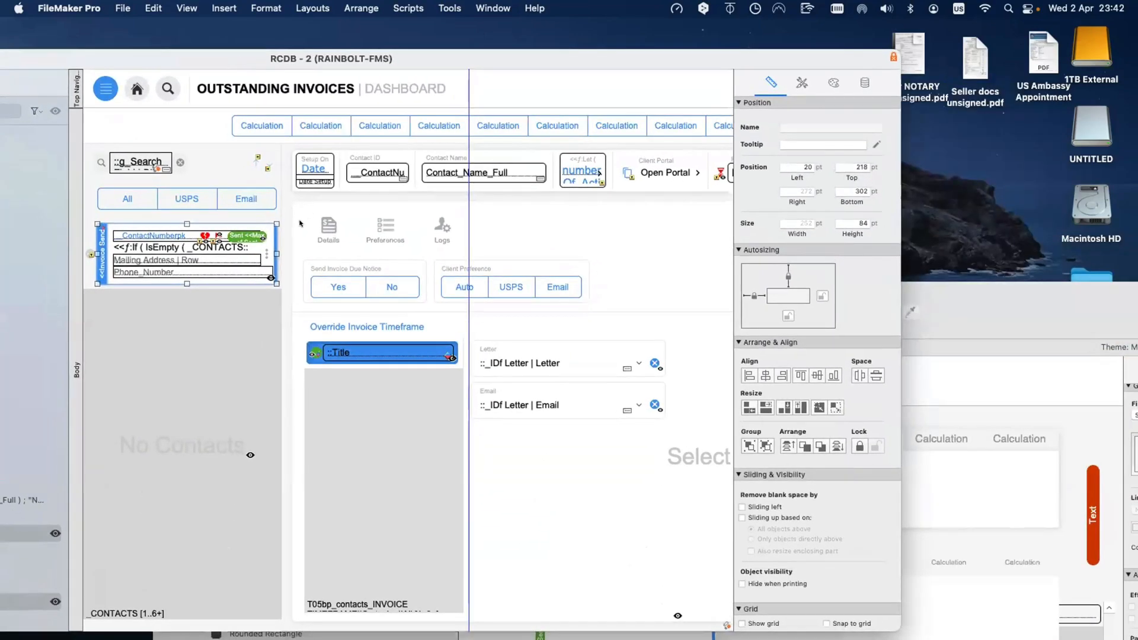
Step: Return to Browse mode and cycle the override timeframe through Due 15, 30, 45, then 150 Days
key(super+b)
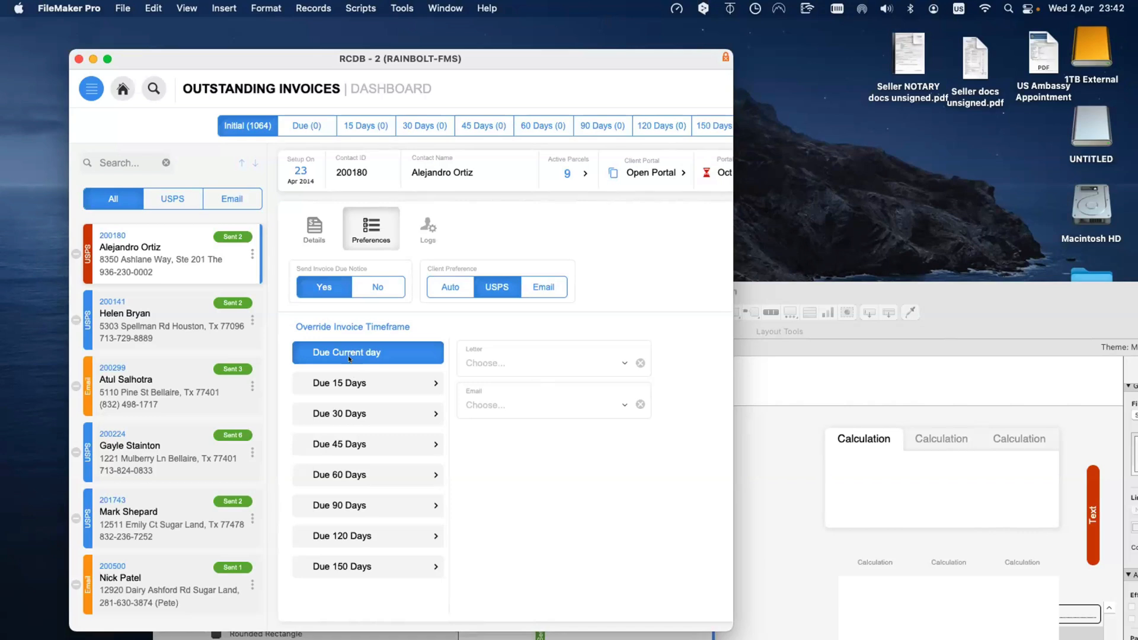
click(371, 381)
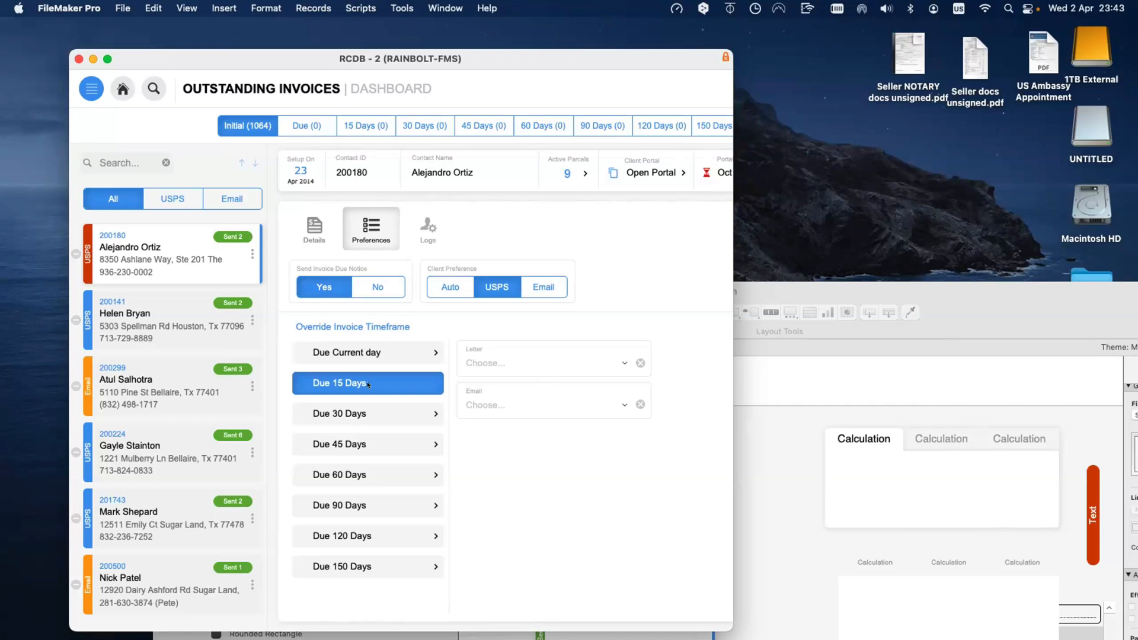
click(367, 408)
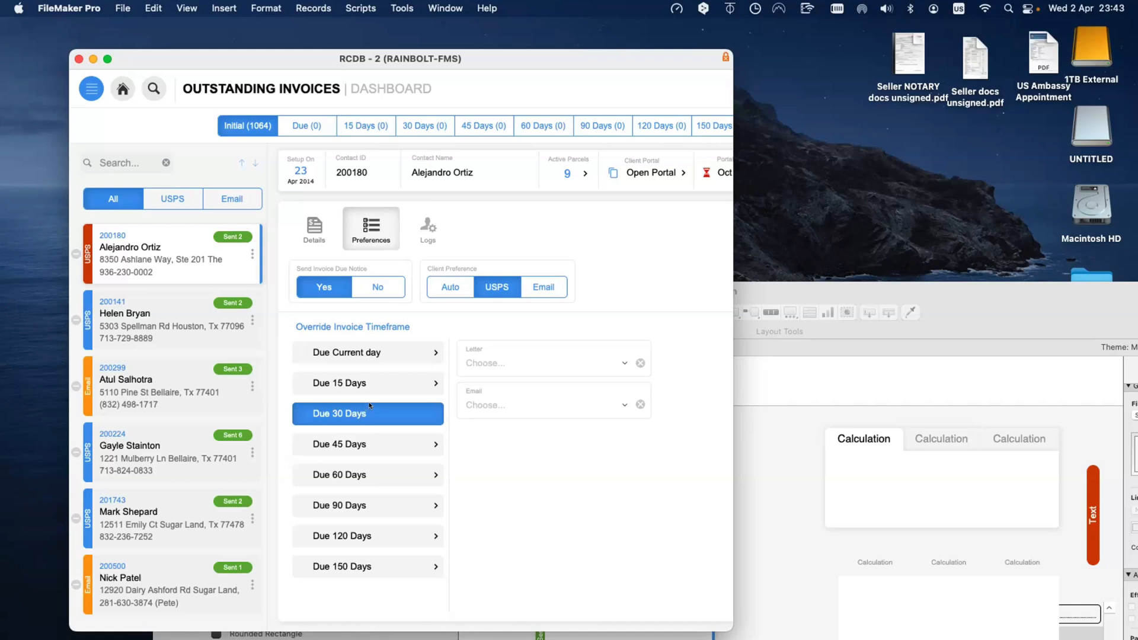
click(372, 438)
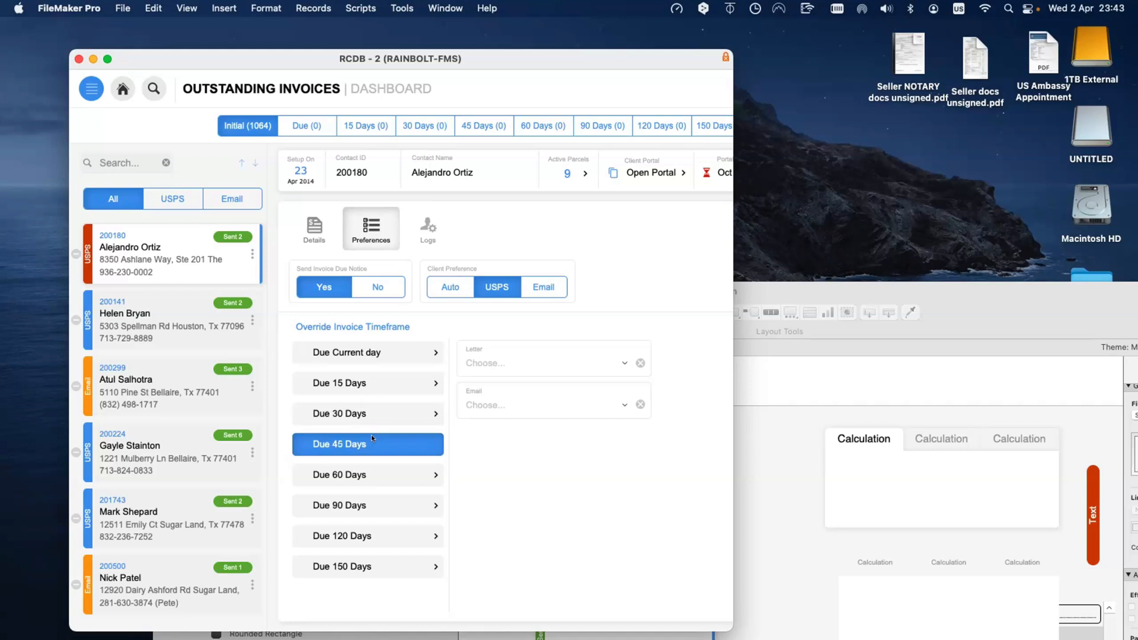
click(391, 564)
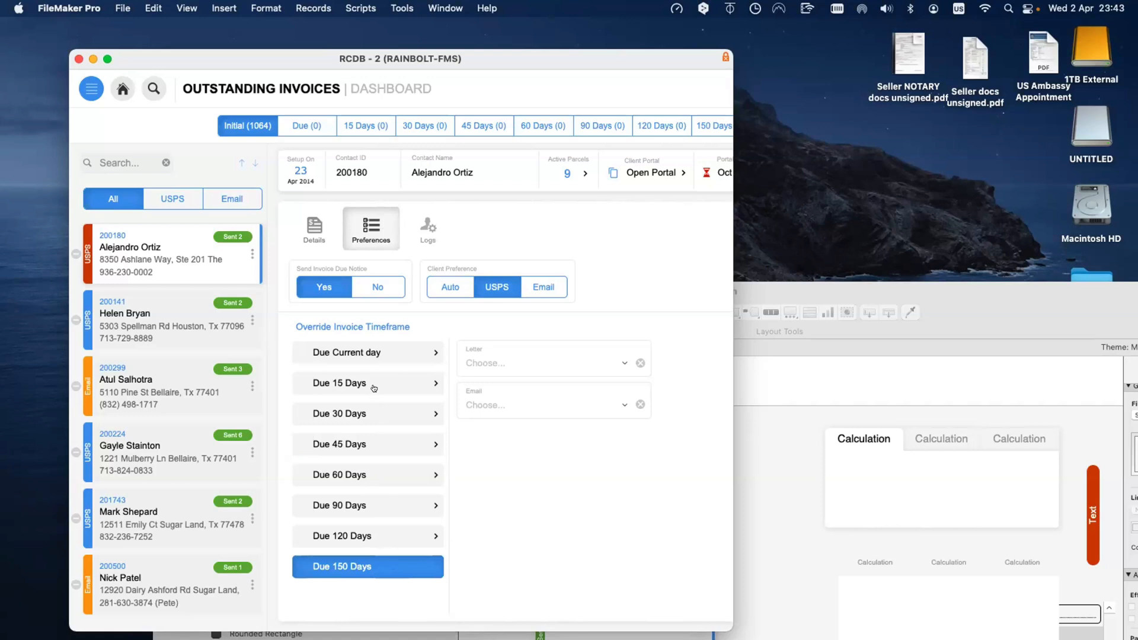
Step: Assign Past Due Letter 3 | Generic to the Due Current day timeframe
click(384, 355)
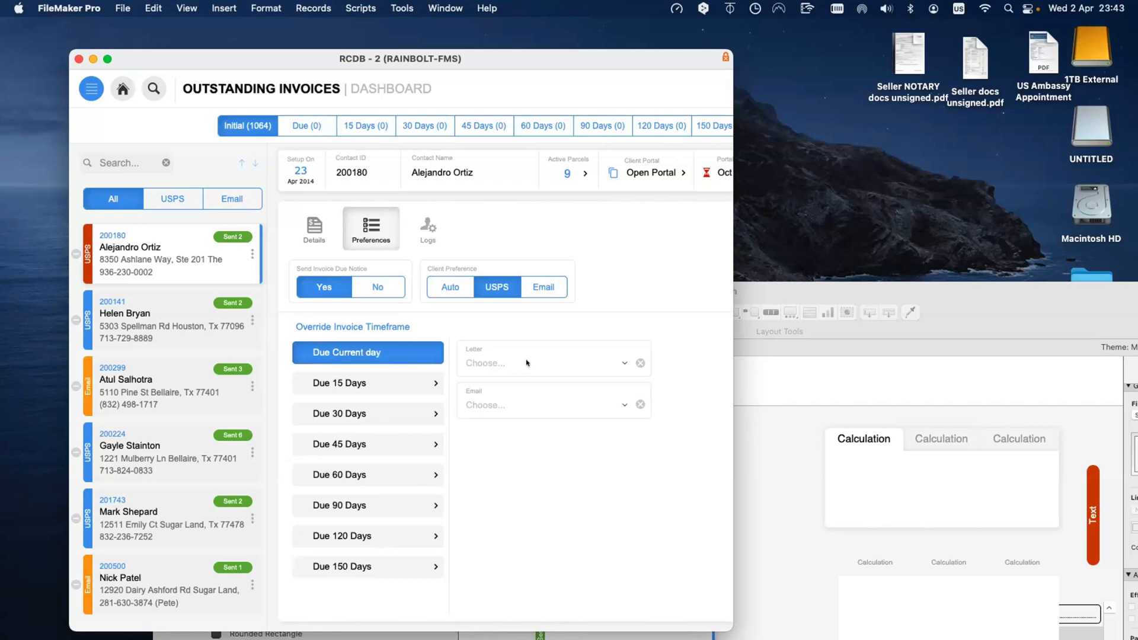
click(528, 363)
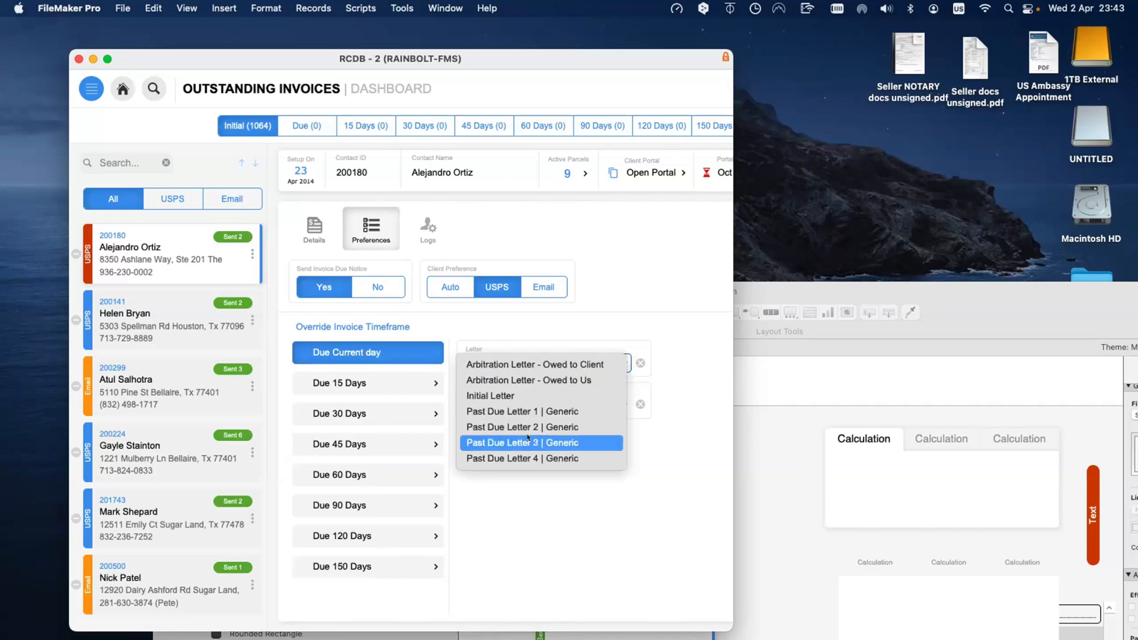
click(531, 505)
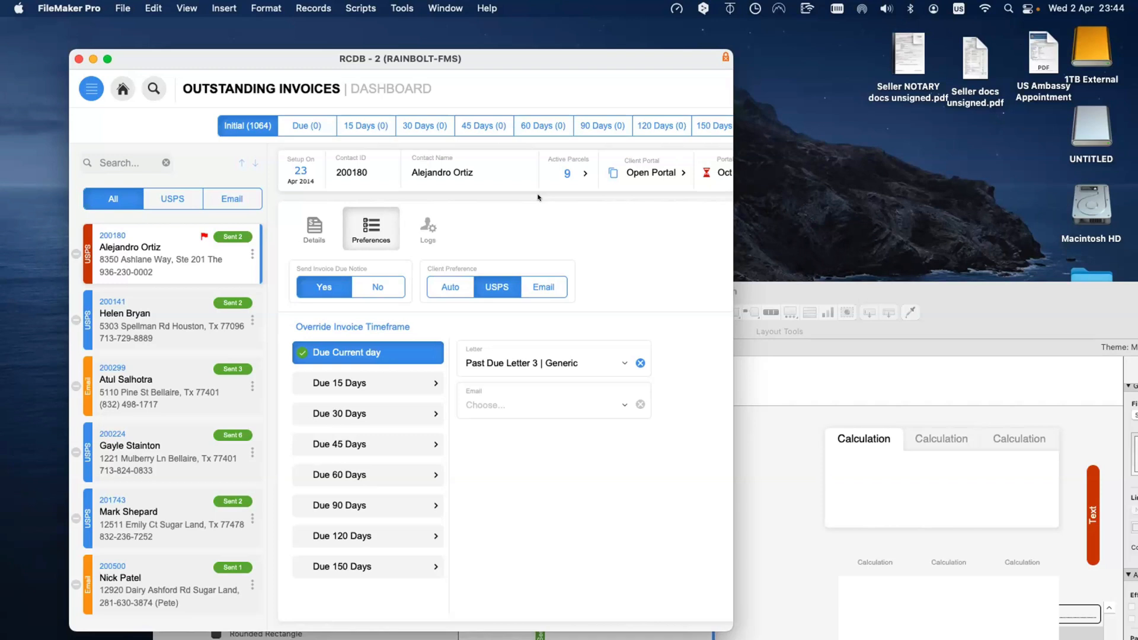
Step: Select Due 60 Days and set its override email to Past Due 4
click(384, 484)
click(497, 406)
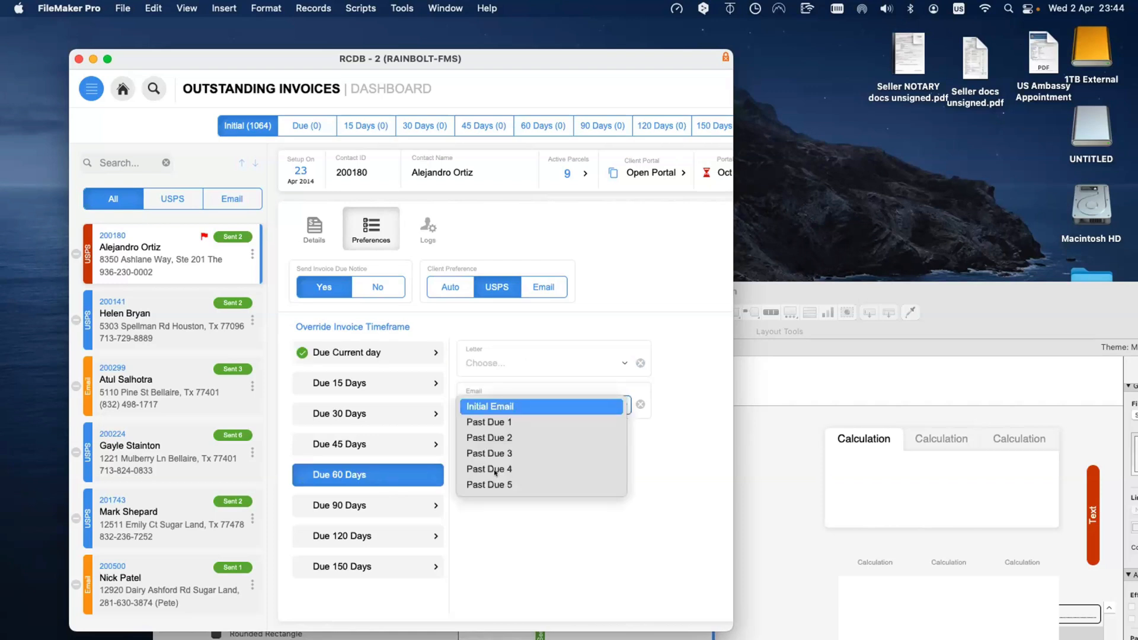
click(509, 531)
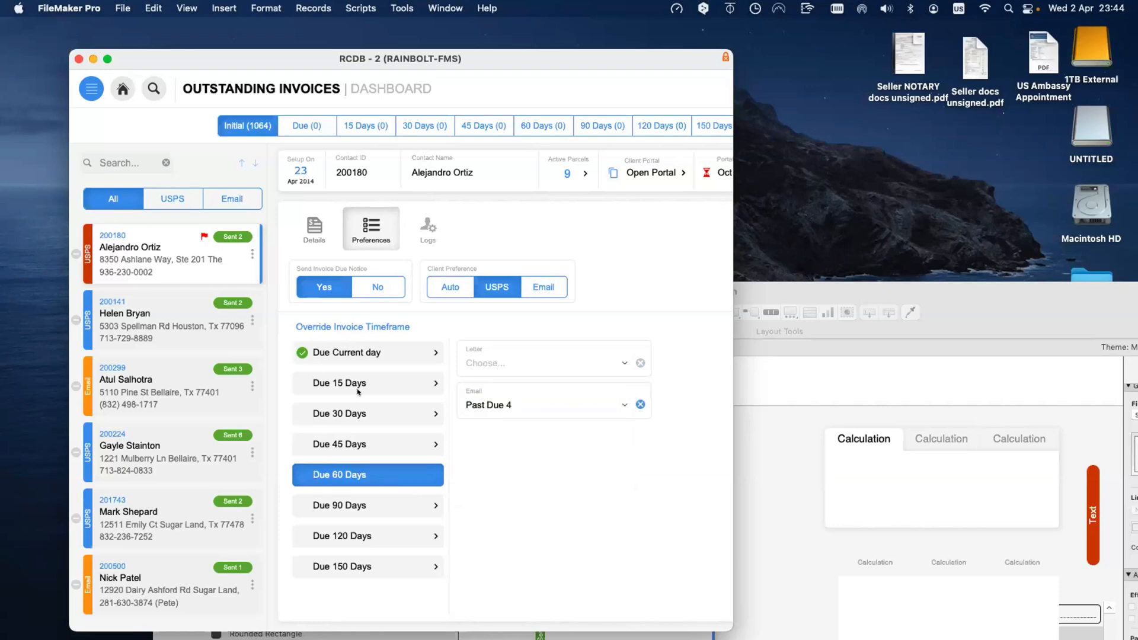
scroll(439, 222, right, 5)
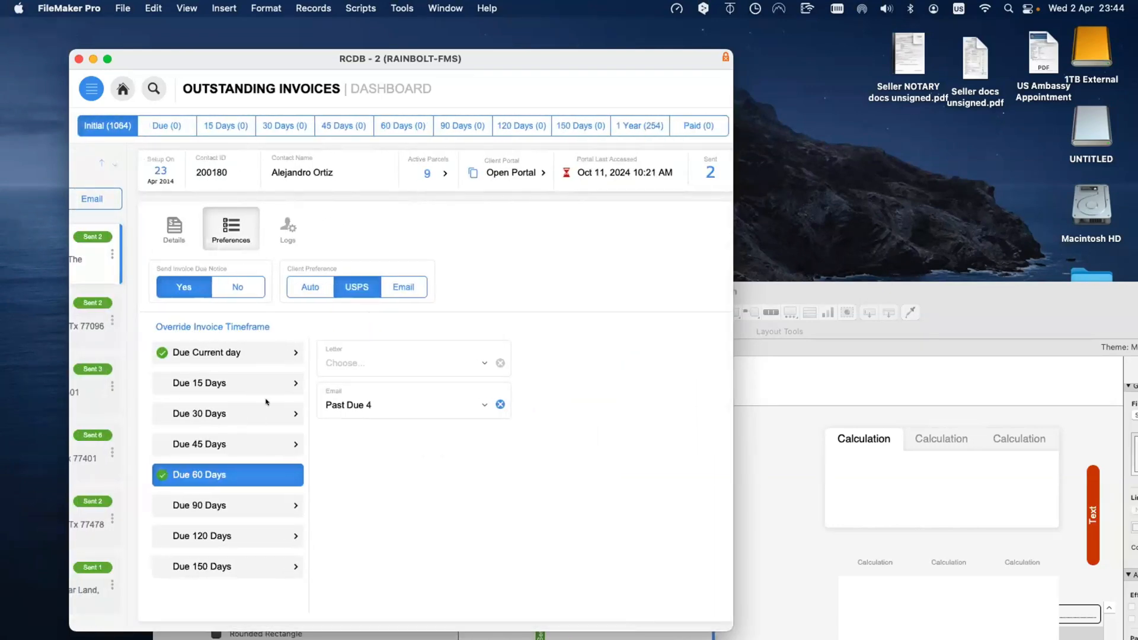
scroll(265, 397, left, 5)
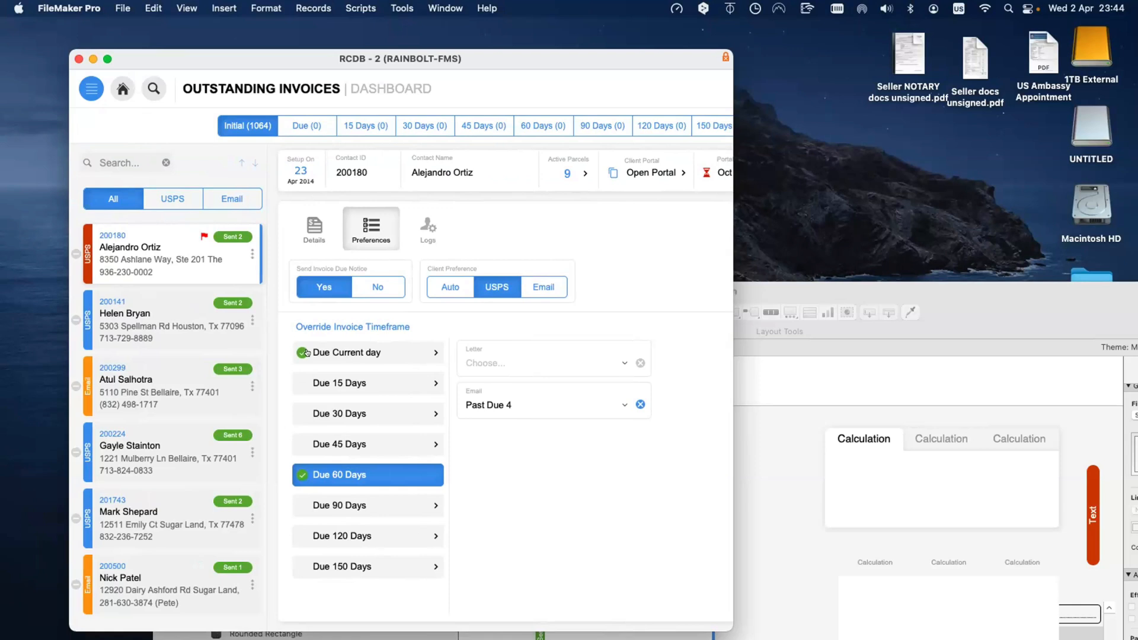
click(315, 444)
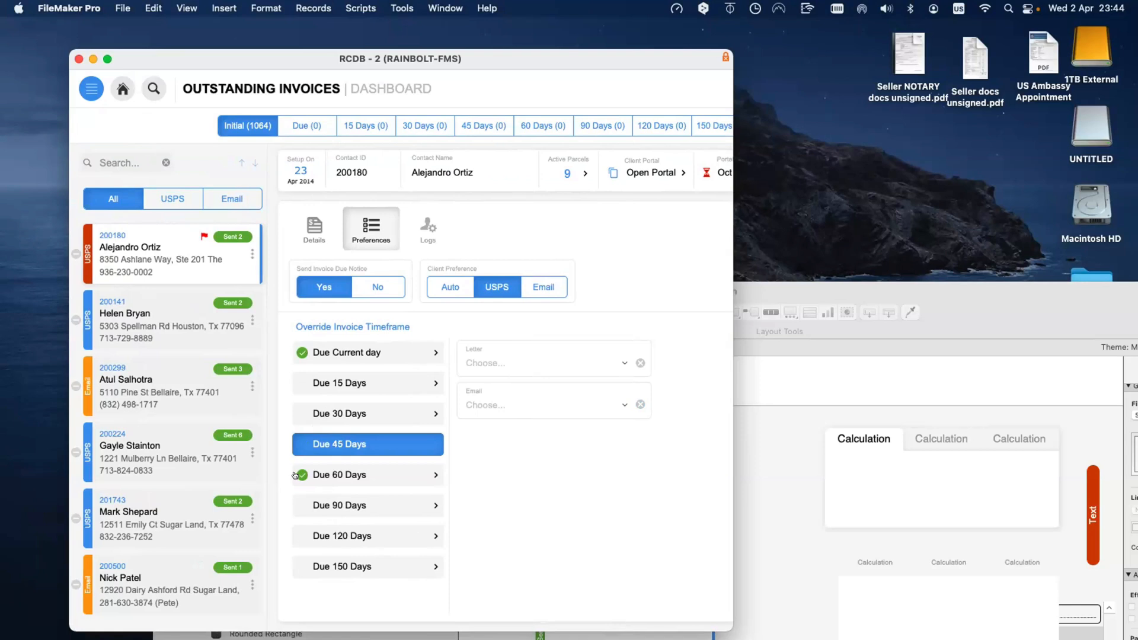
click(336, 475)
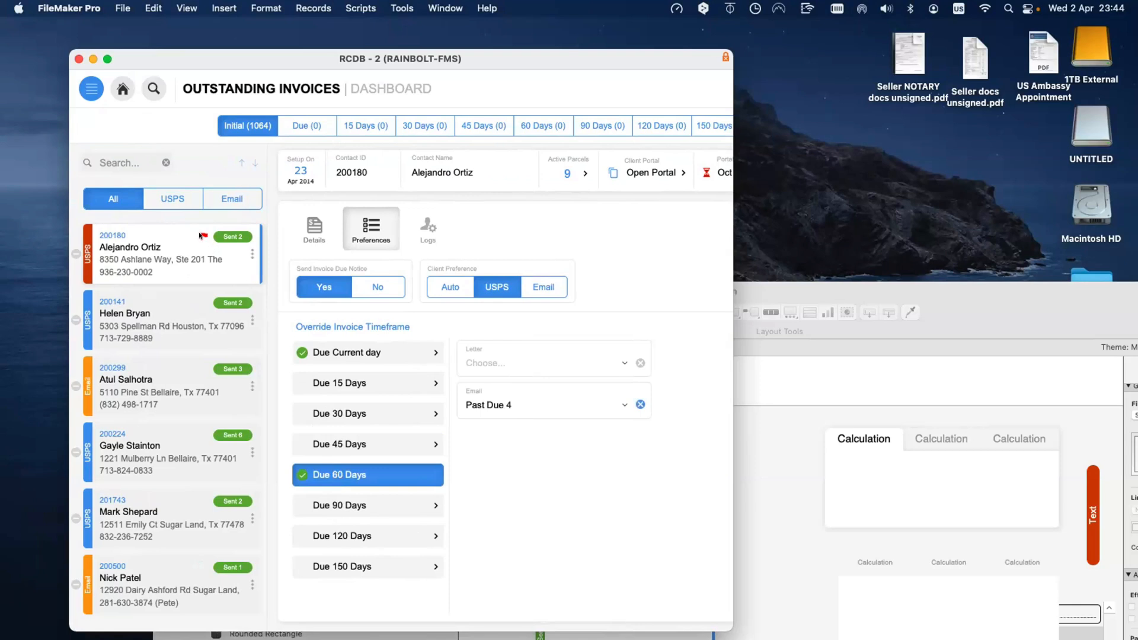
mouse_move(200, 236)
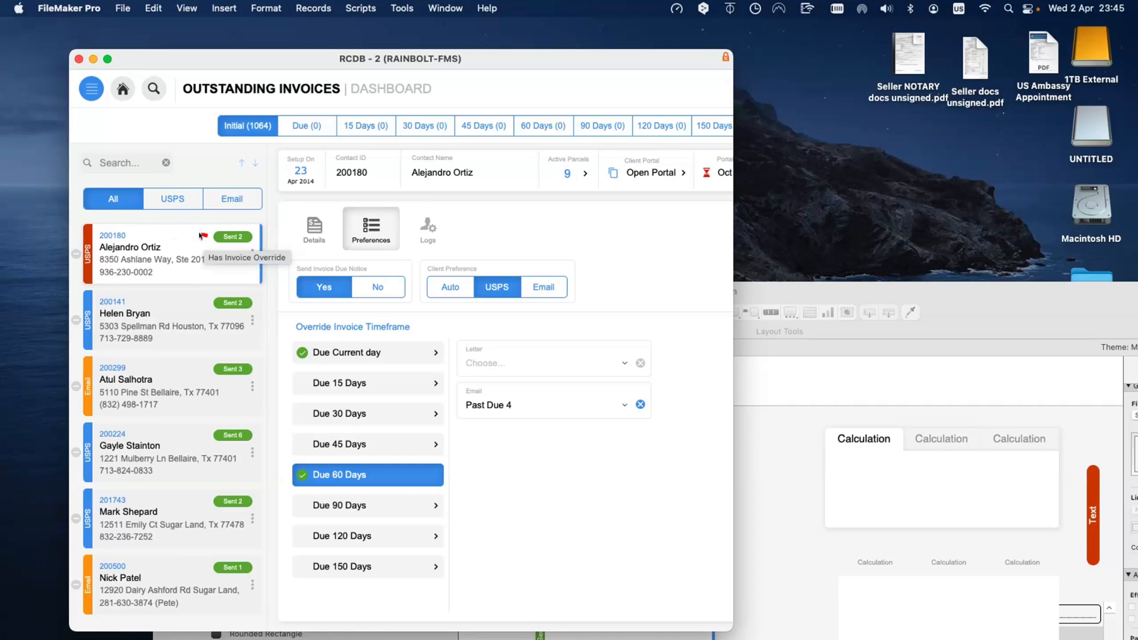
Step: Open Get Info for Seller NOTARY docs unsigned.pdf and lock the file
click(884, 71)
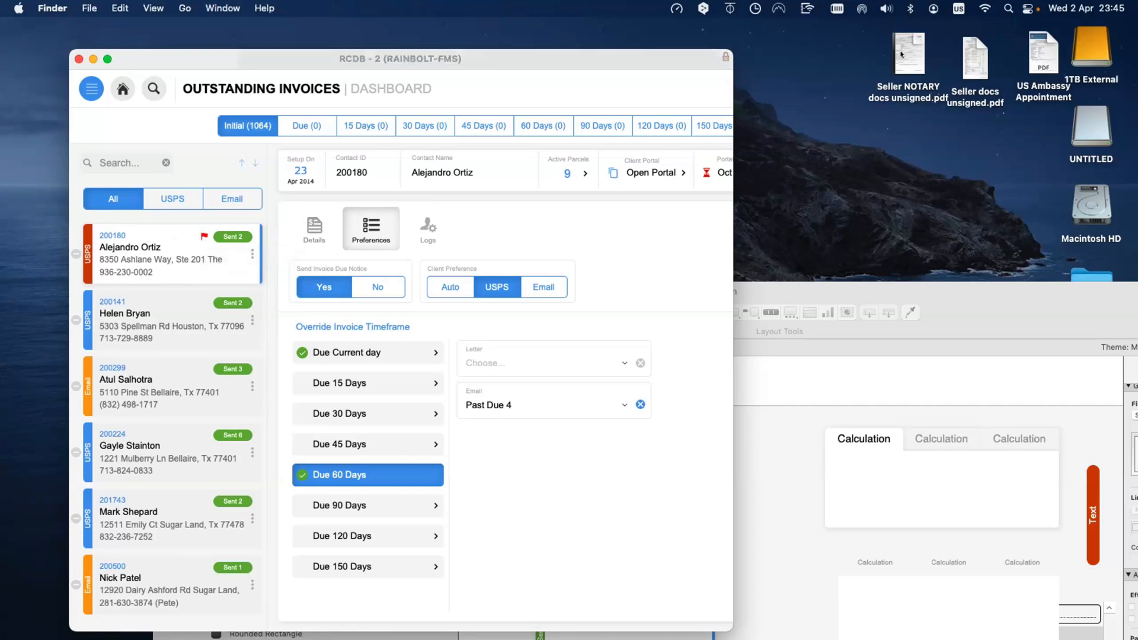
right_click(884, 72)
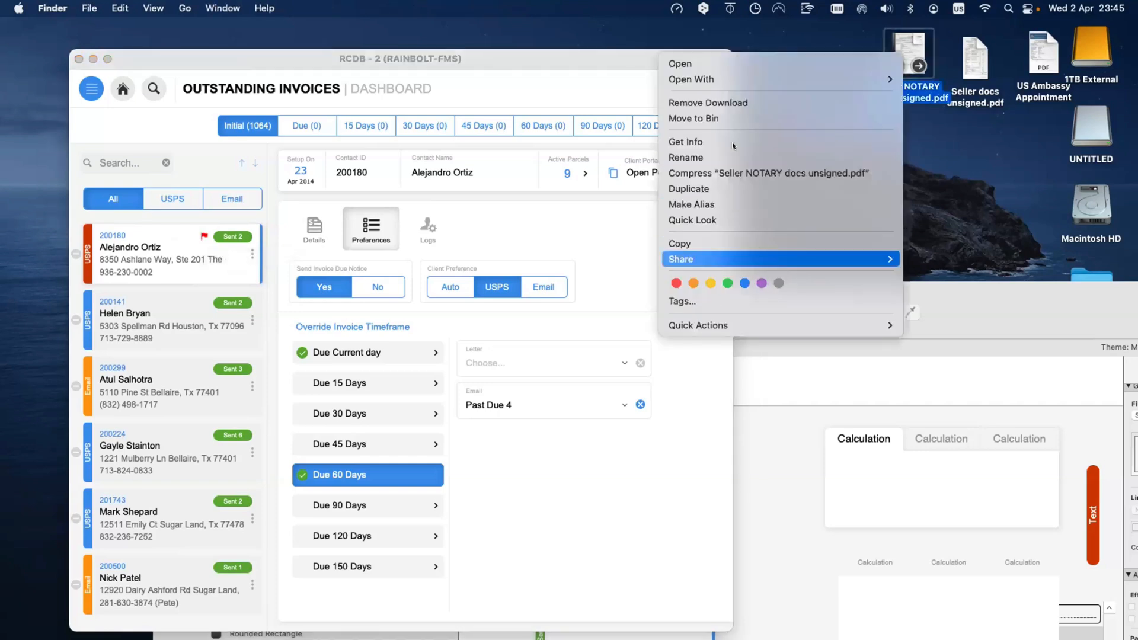
click(687, 142)
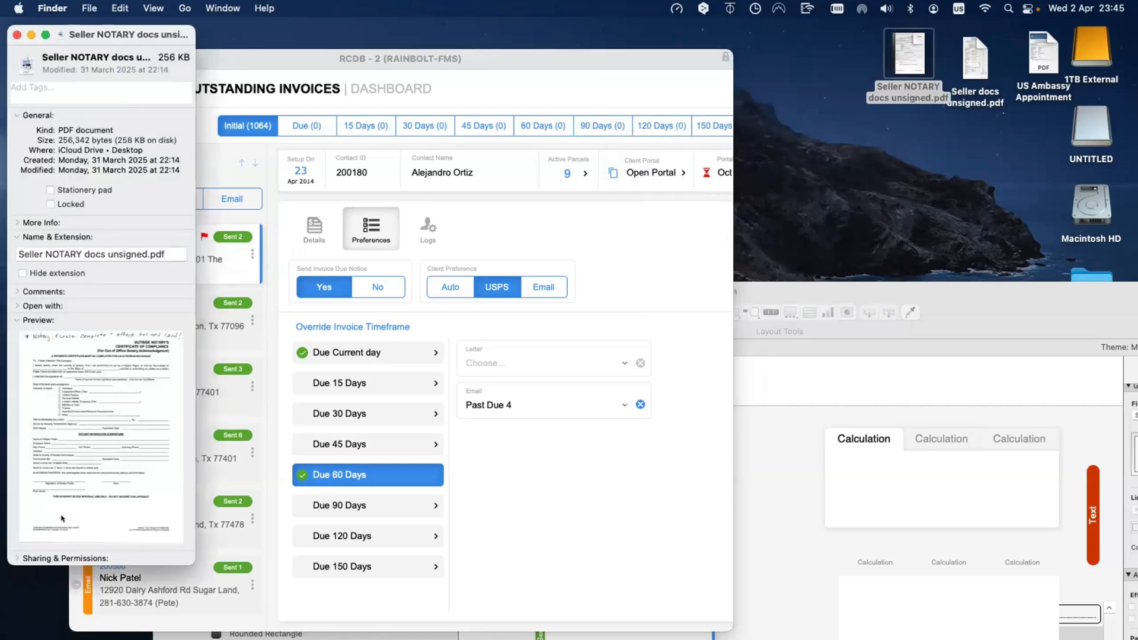
click(13, 305)
click(13, 305)
click(13, 305)
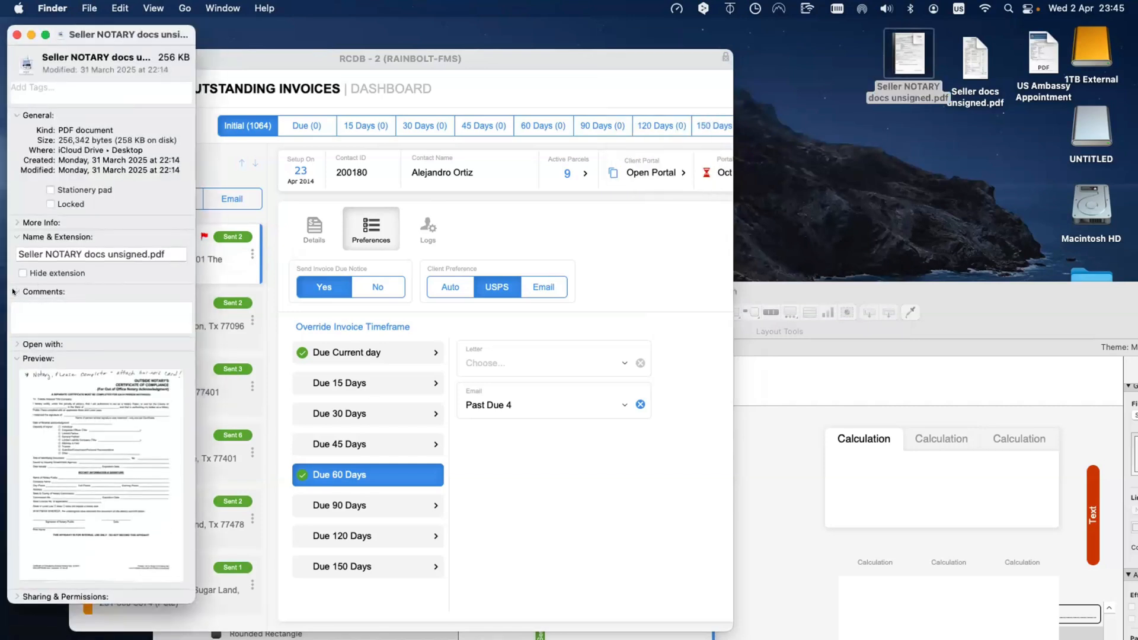
click(13, 306)
click(51, 204)
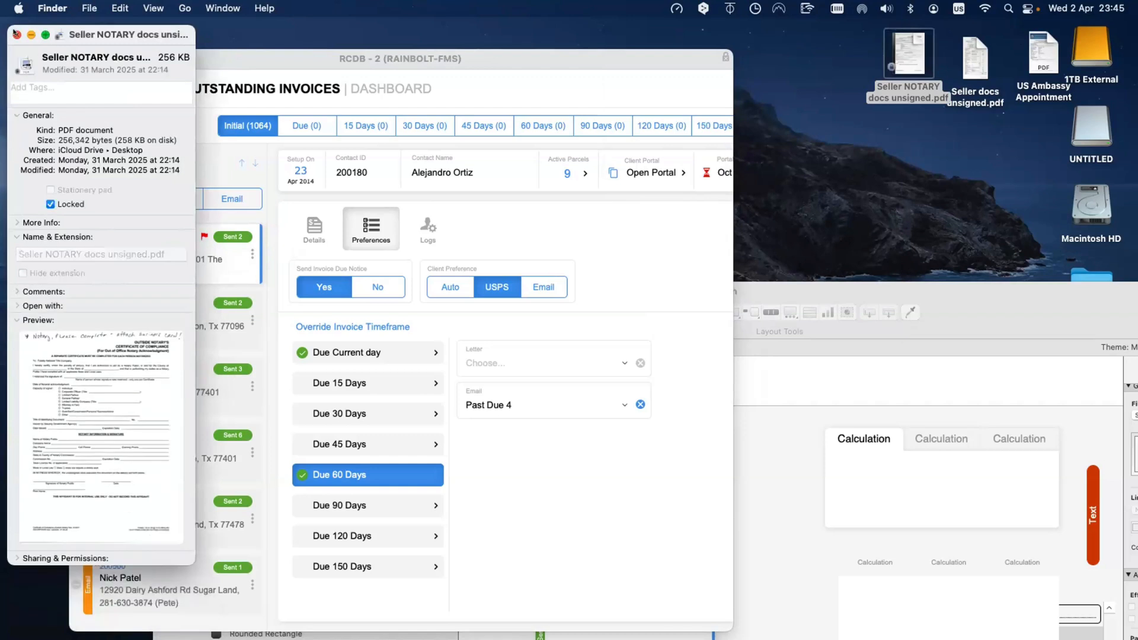
click(16, 33)
Step: Drag the PDF icon lower on the desktop, recheck its info, and return to the dashboard
drag(909, 59, 891, 176)
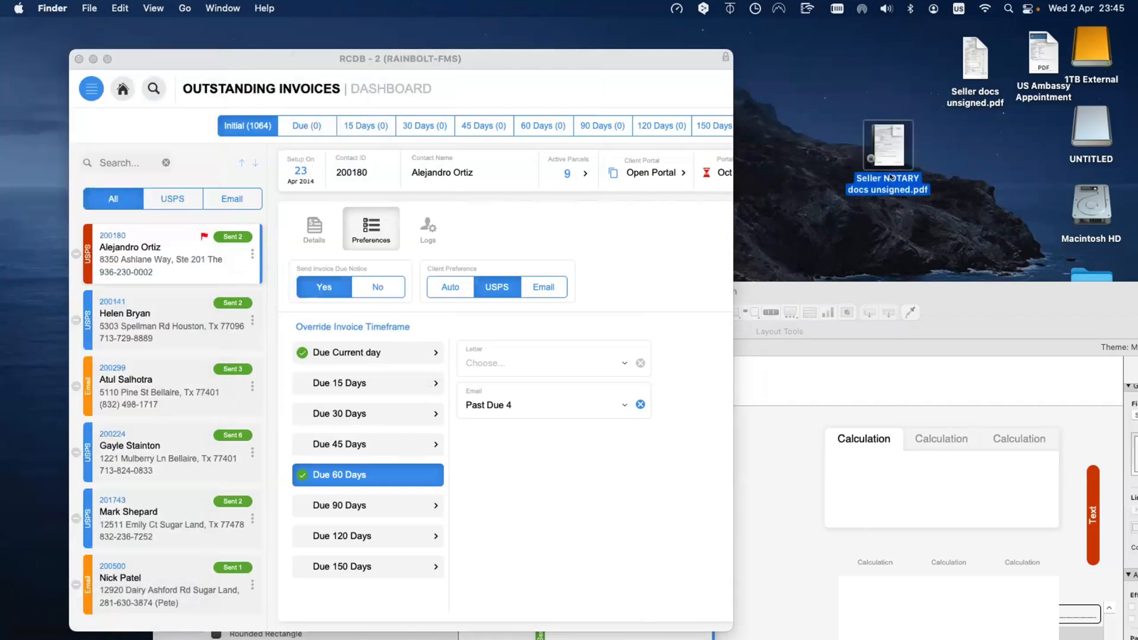
click(822, 237)
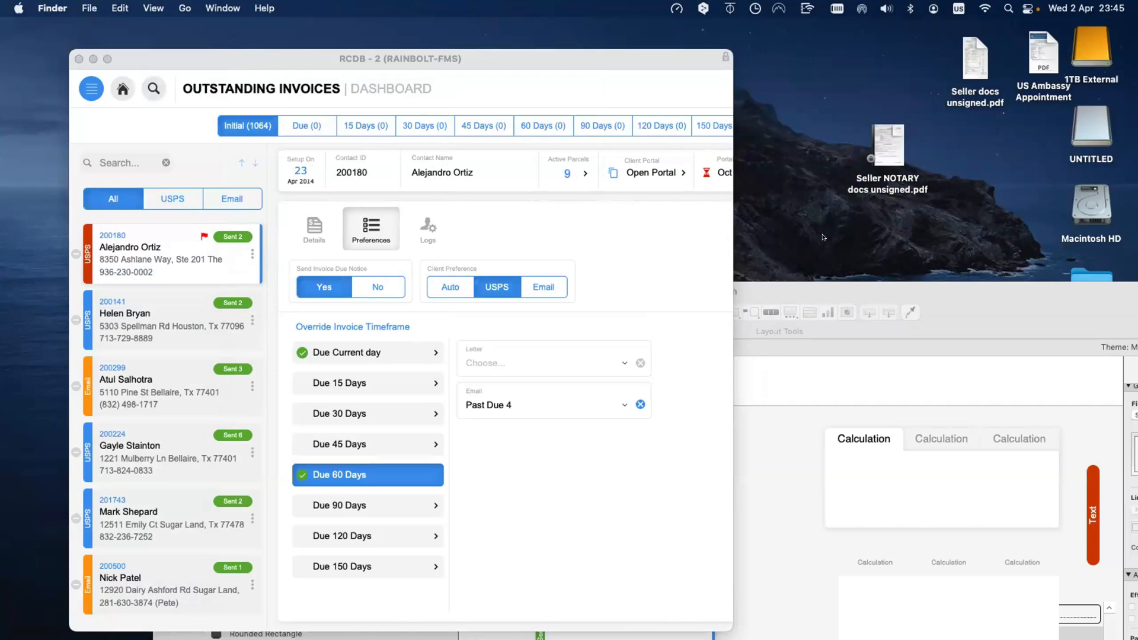
click(880, 124)
key(super+i)
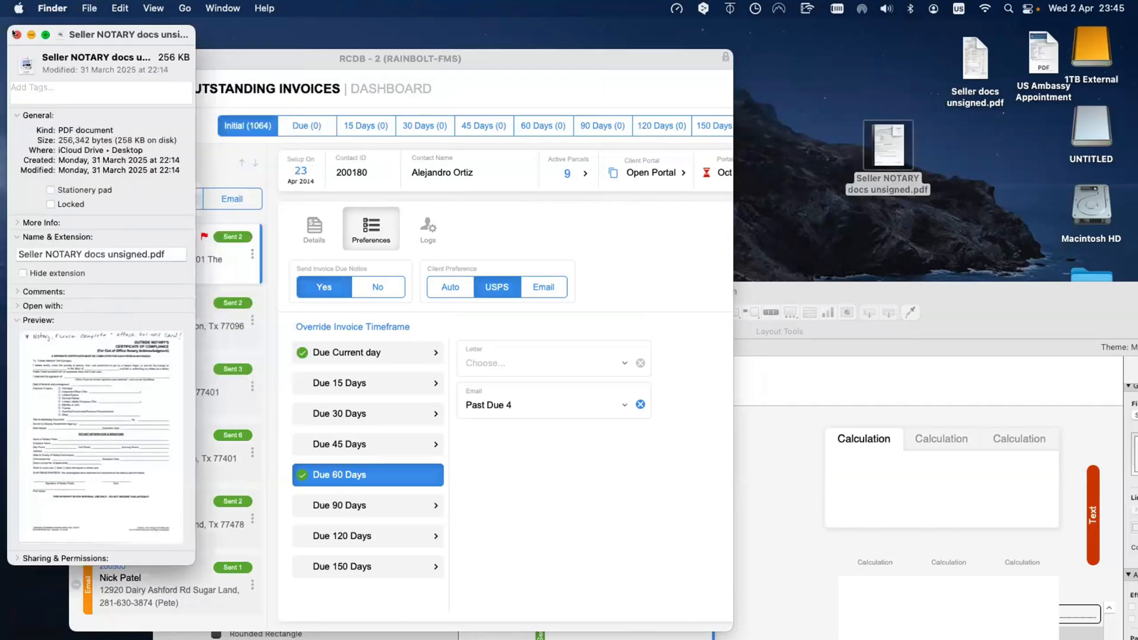
click(16, 34)
click(677, 259)
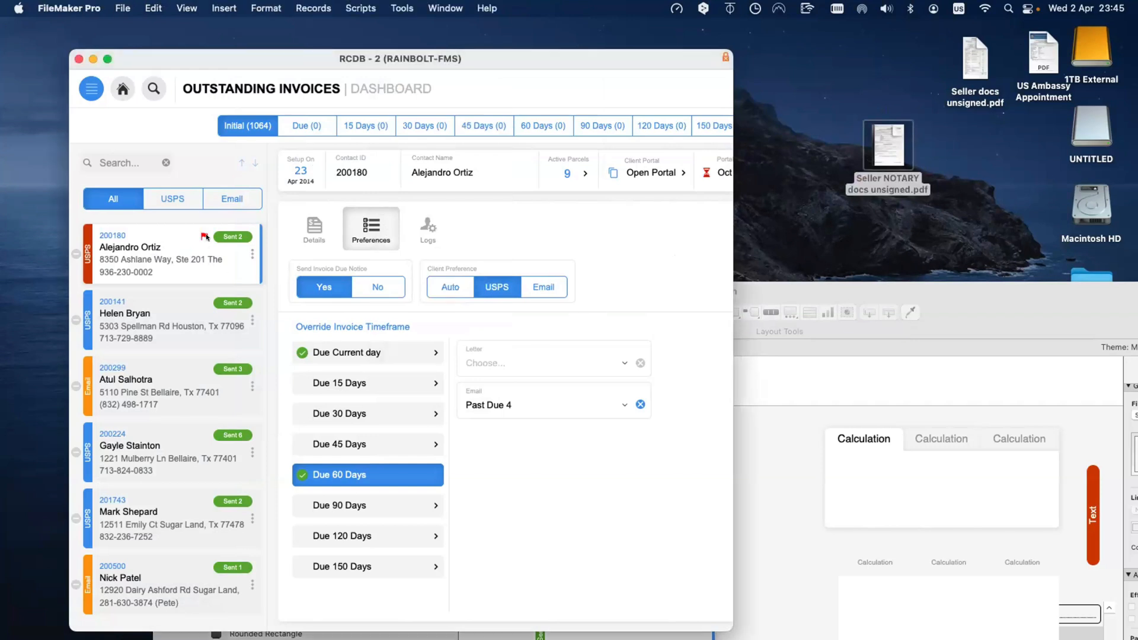
Step: Set the first contact's Send Invoice Due Notice to No
click(366, 292)
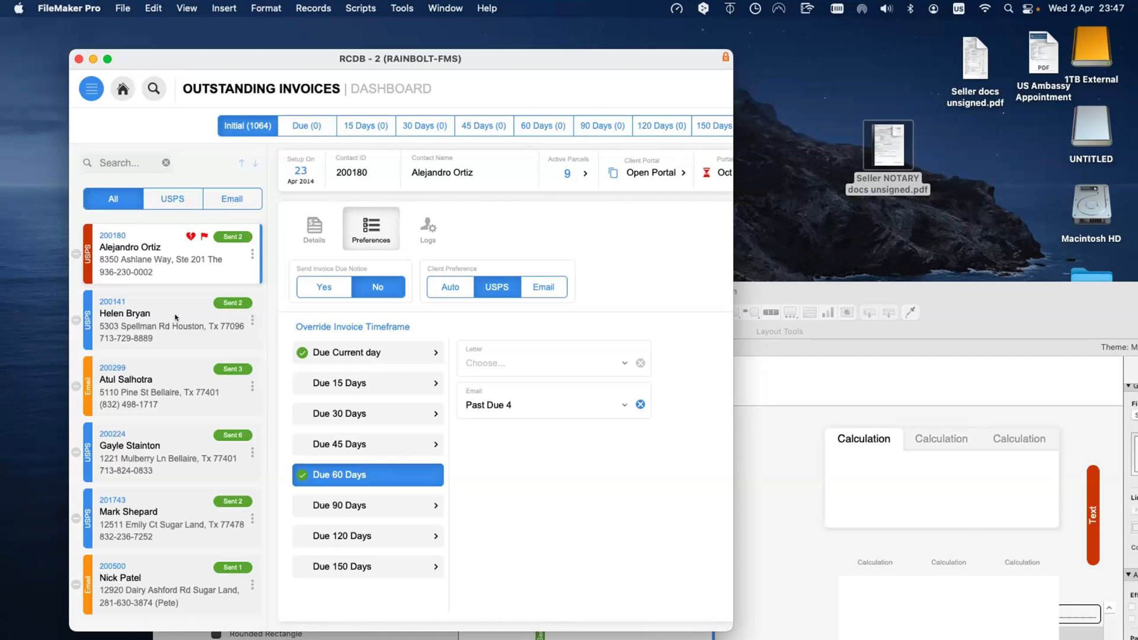
Step: Step through the contact cards down to the third contact
click(176, 318)
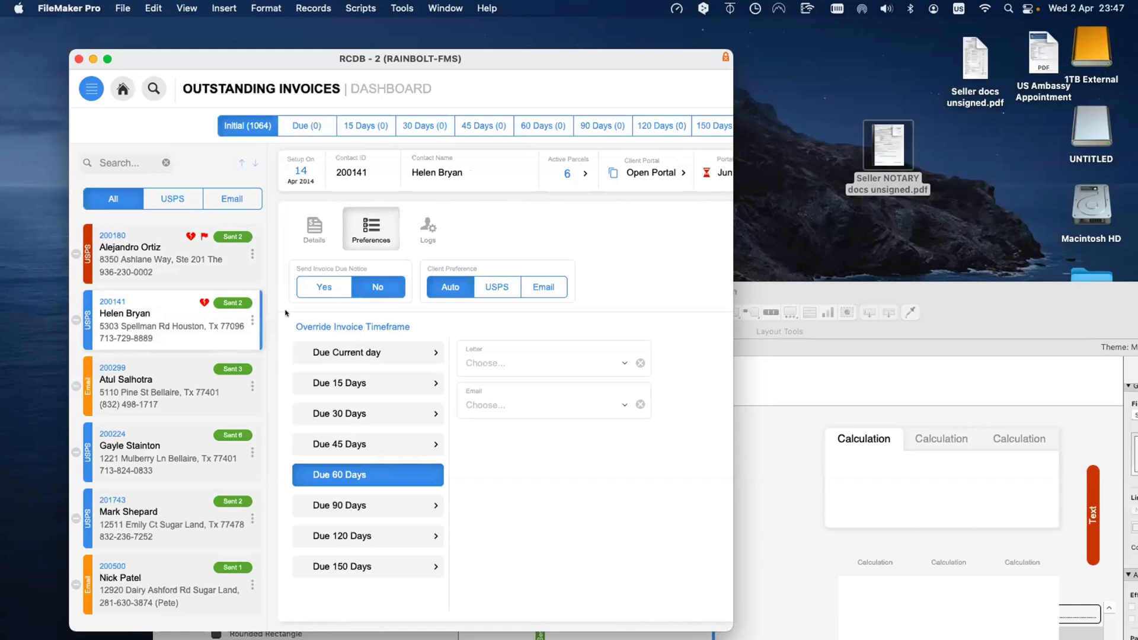
click(191, 270)
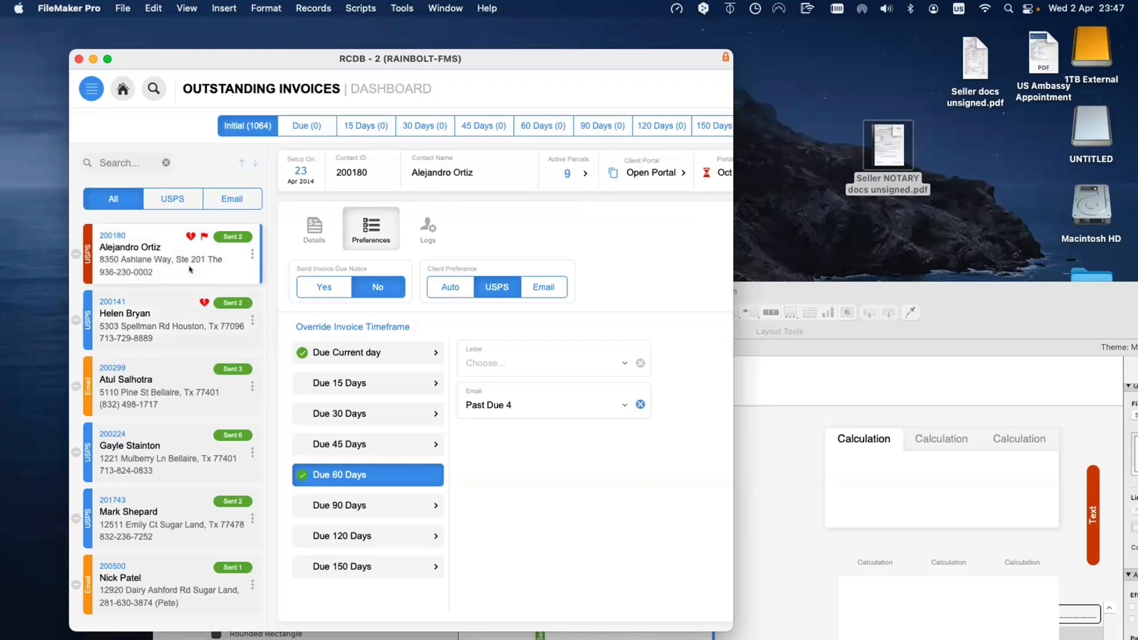
click(190, 300)
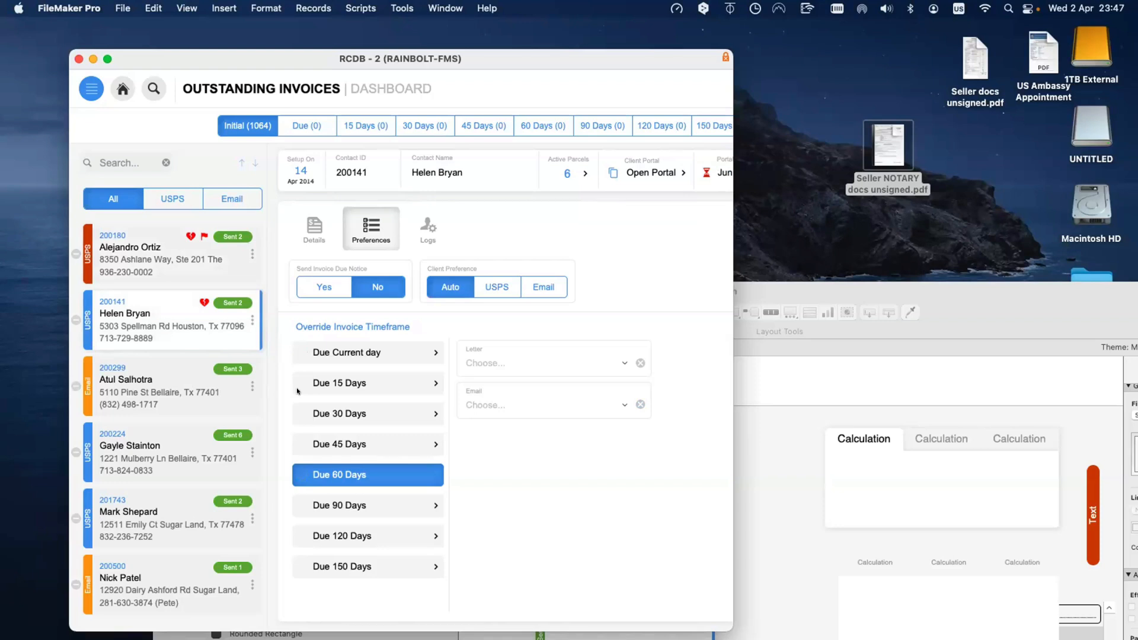
key(Down)
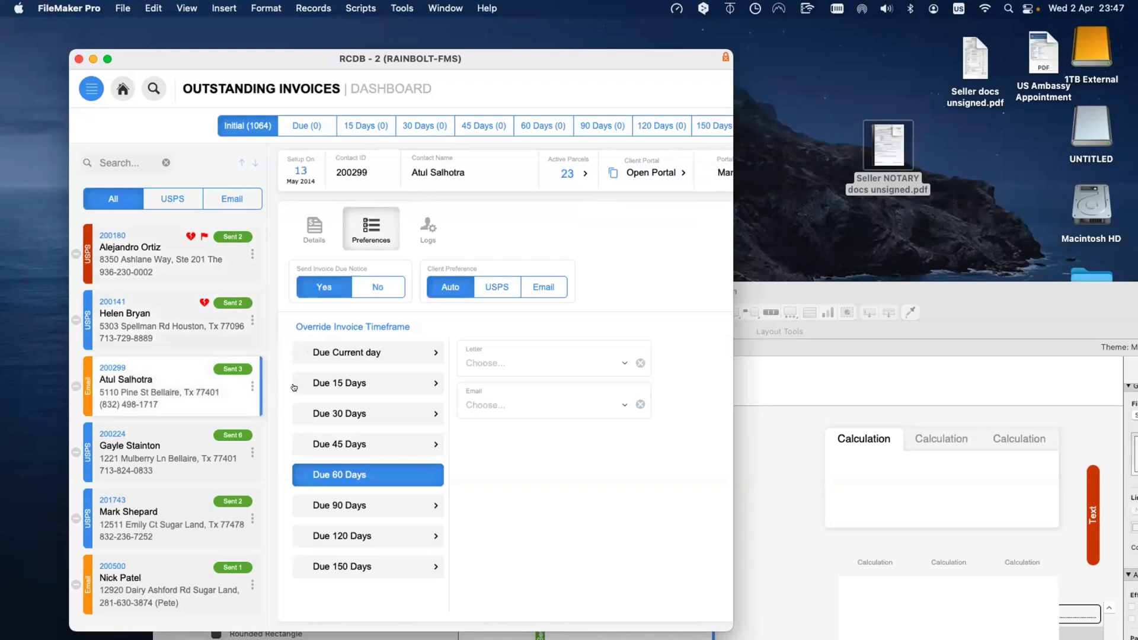
Step: Show the Due Current day override and dismiss its letter list without choosing a letter
click(341, 353)
click(513, 364)
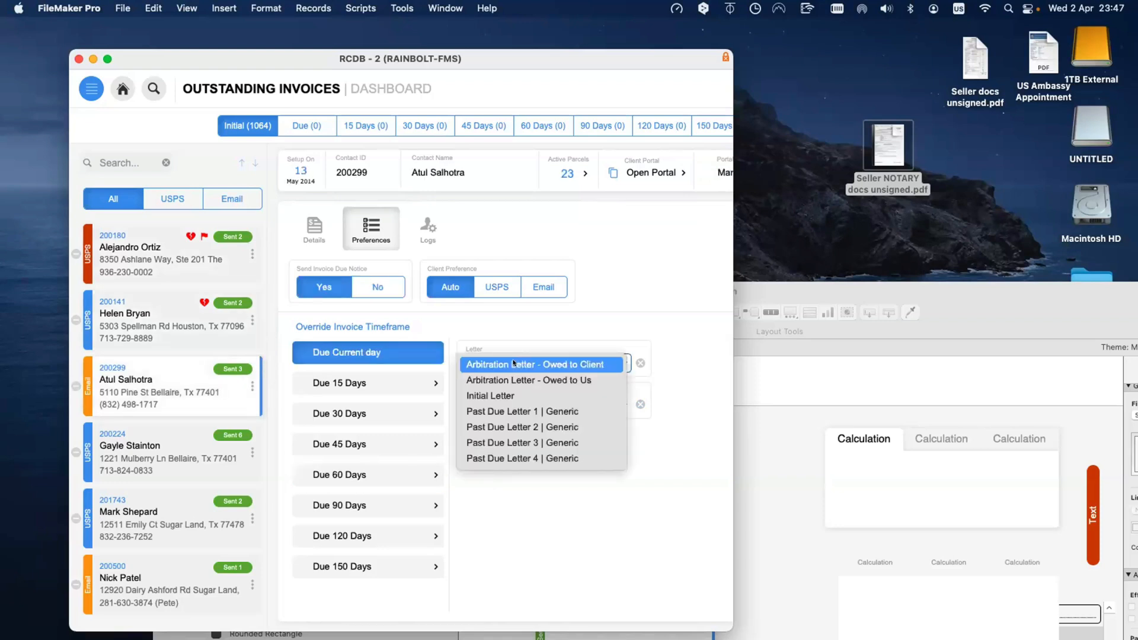
click(542, 328)
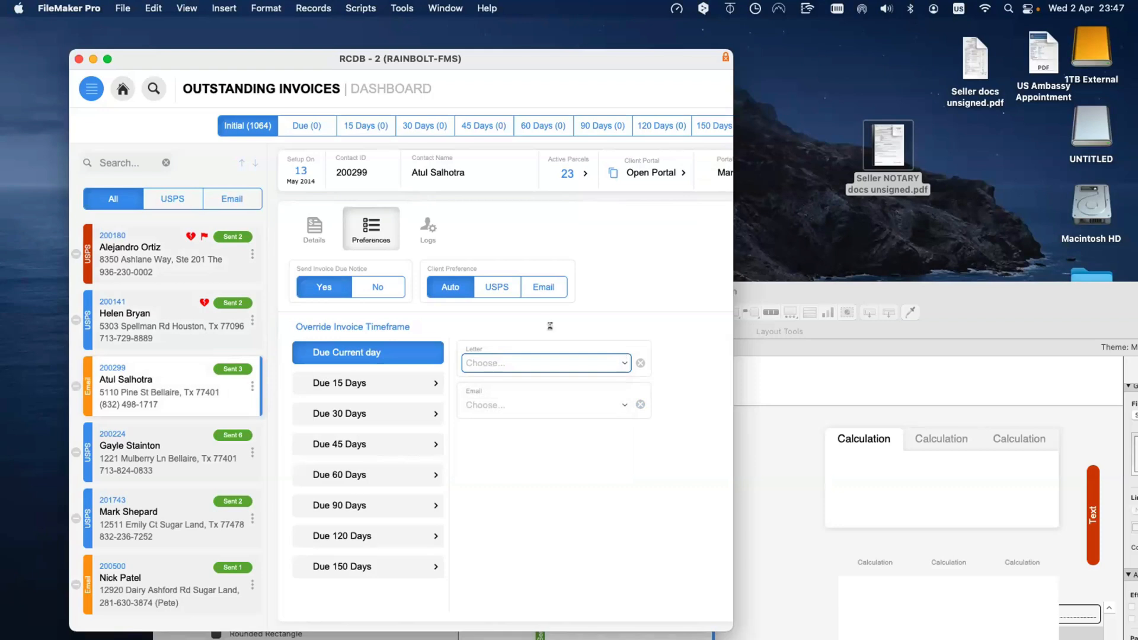
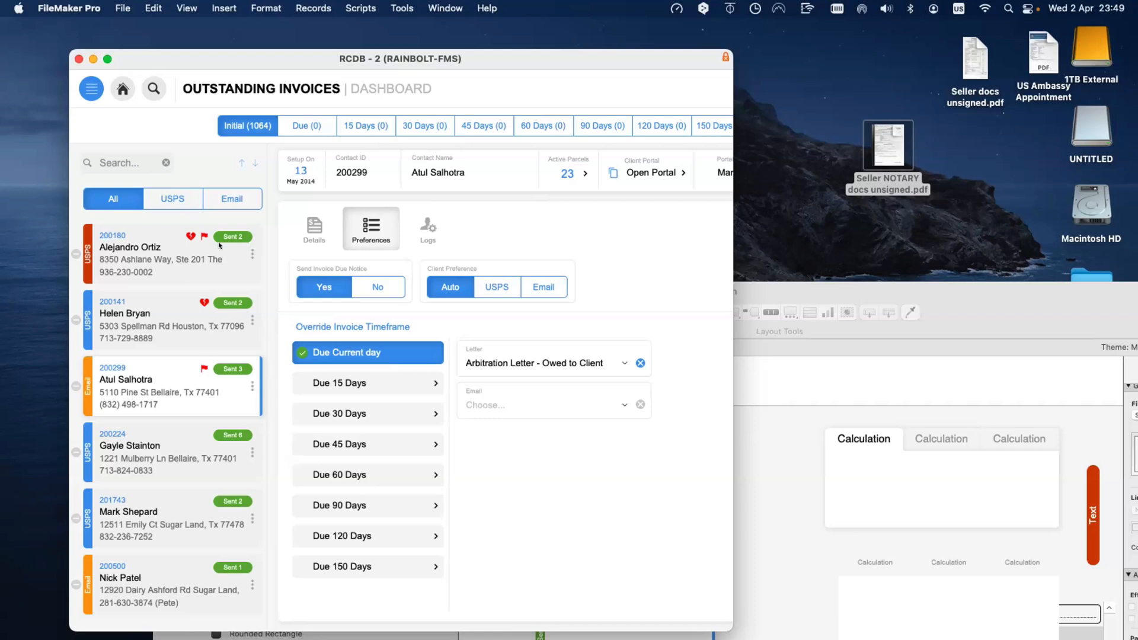
Step: Turn Send Invoice Due Notice off and back on, then open the first contact's record
click(370, 290)
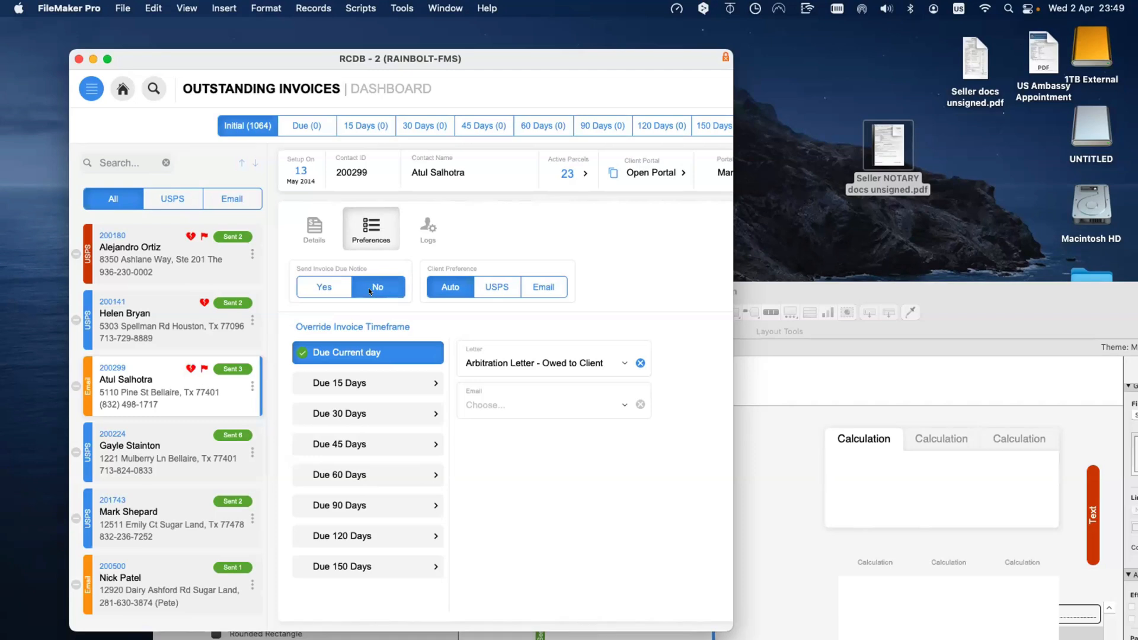
click(339, 289)
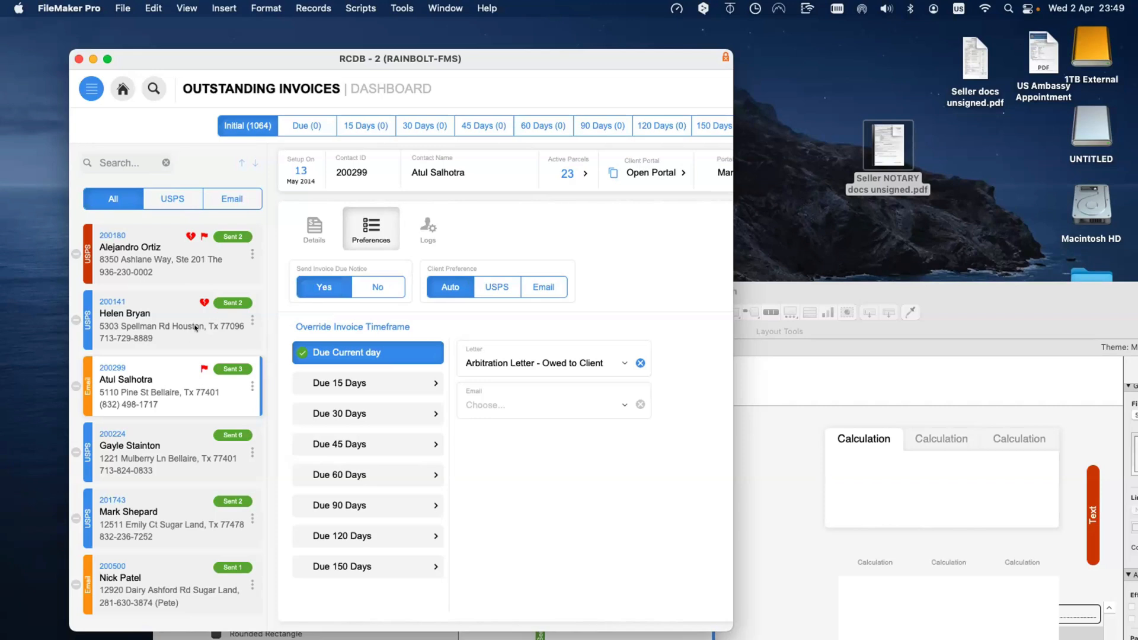
click(196, 268)
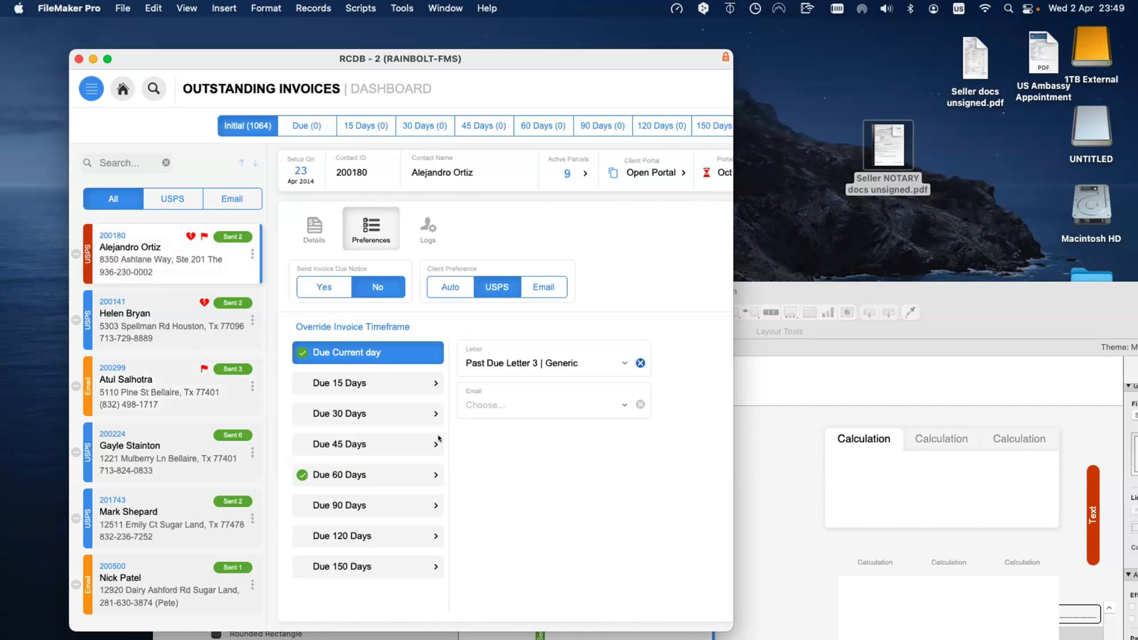
Step: Clear the first contact's Due 60 Days override and return to the invoices dashboard window
click(396, 474)
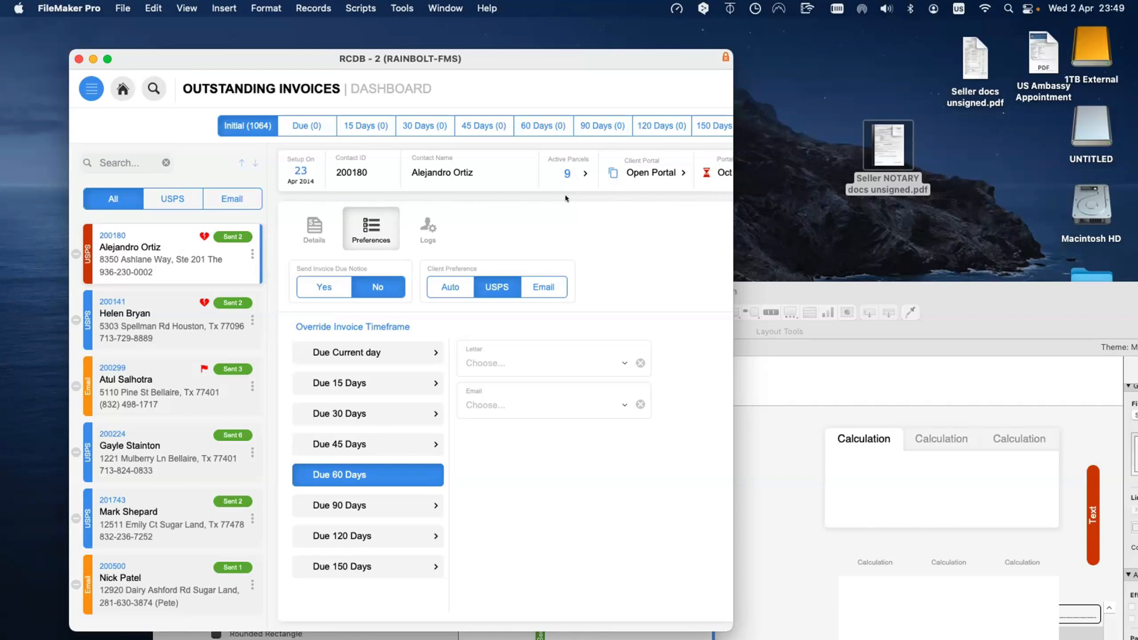
click(770, 495)
click(566, 232)
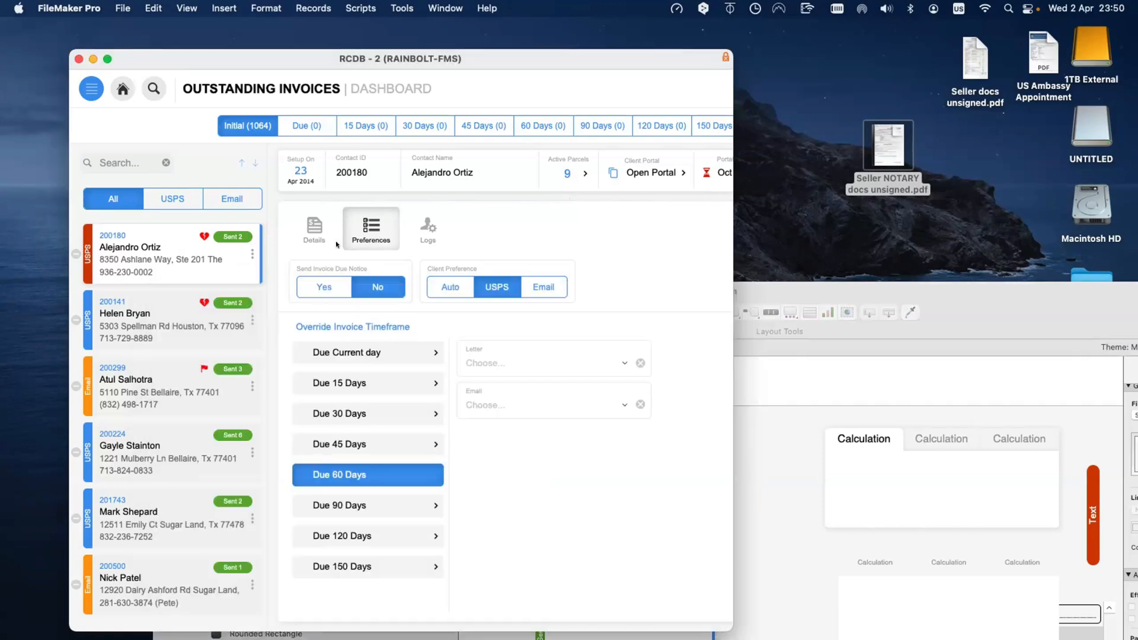
Step: In Layout mode, drag the contact row's heart-and-flag button bar onto the Preferences area and open its Button Bar Setup
key(super+l)
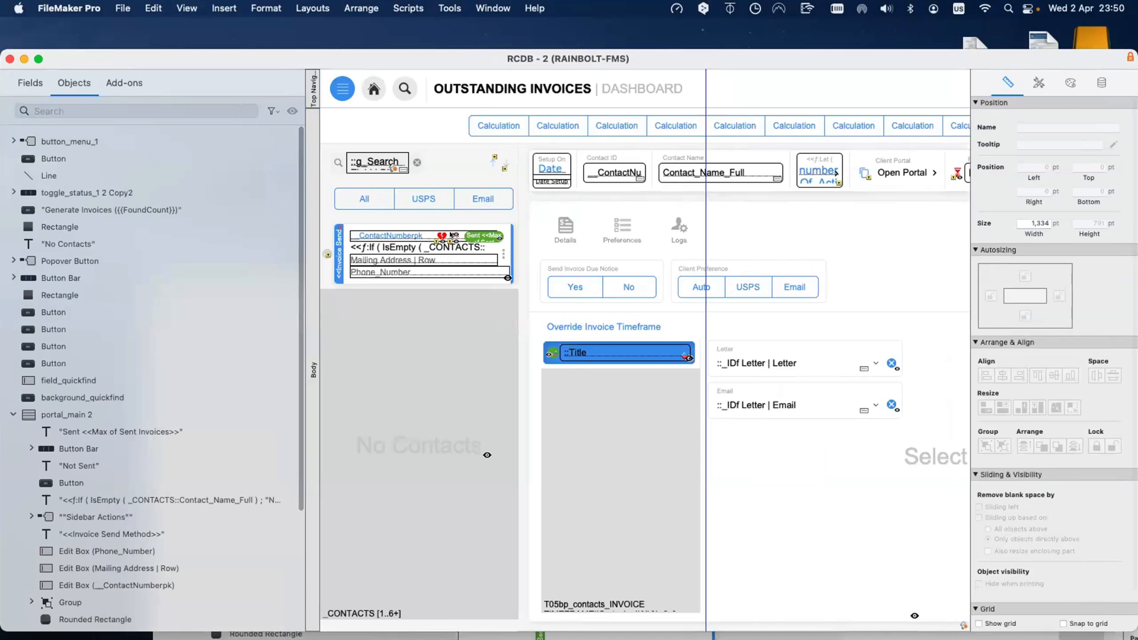
click(451, 235)
drag(451, 236, 810, 218)
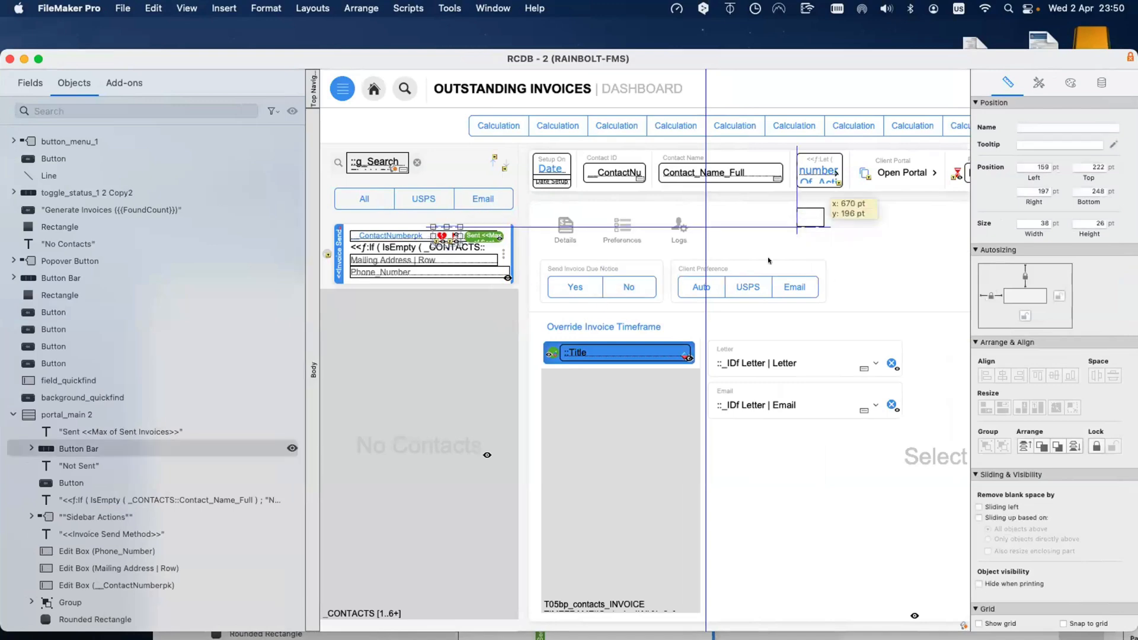
drag(884, 59, 621, 155)
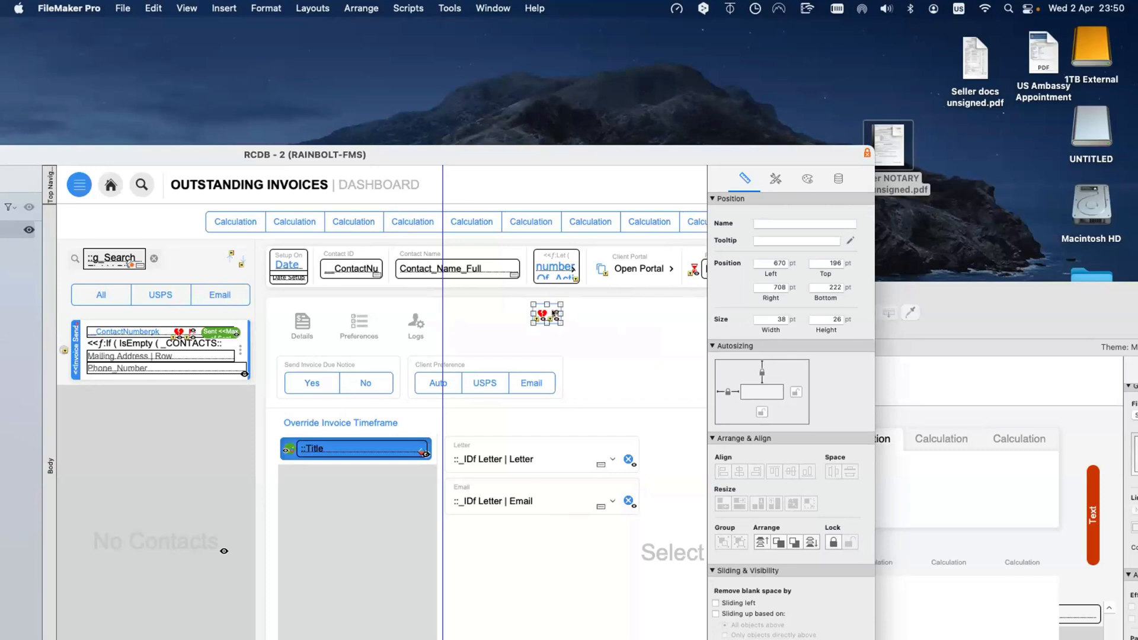
double_click(555, 313)
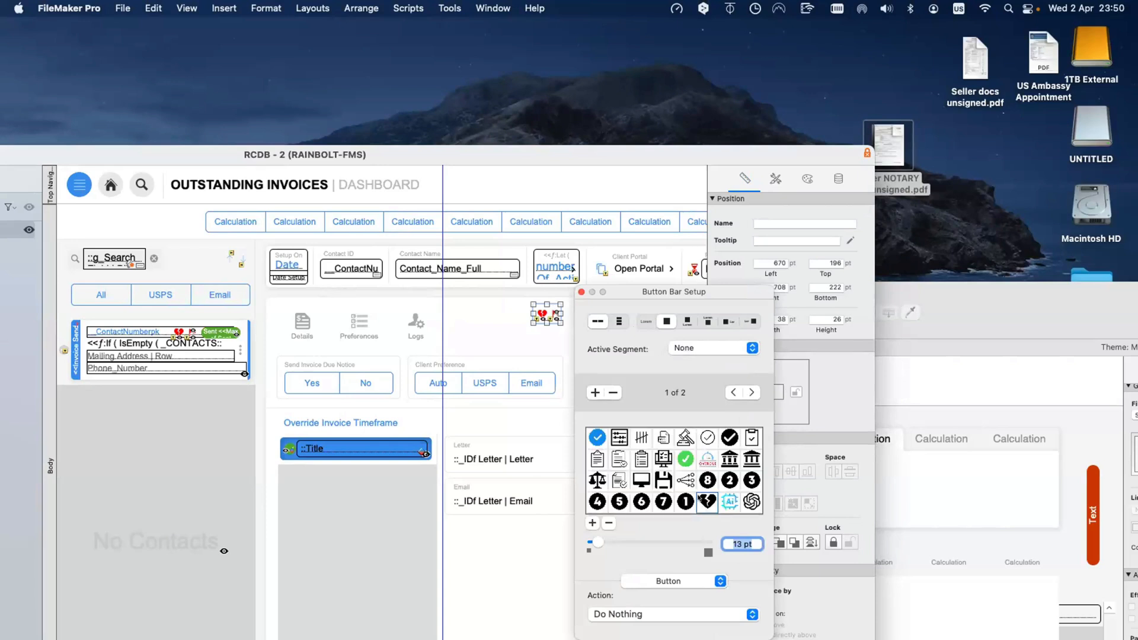
Step: Compare the heart and red-flag segments in Button Bar Setup, then close the setup
scroll(700, 498, down, 1)
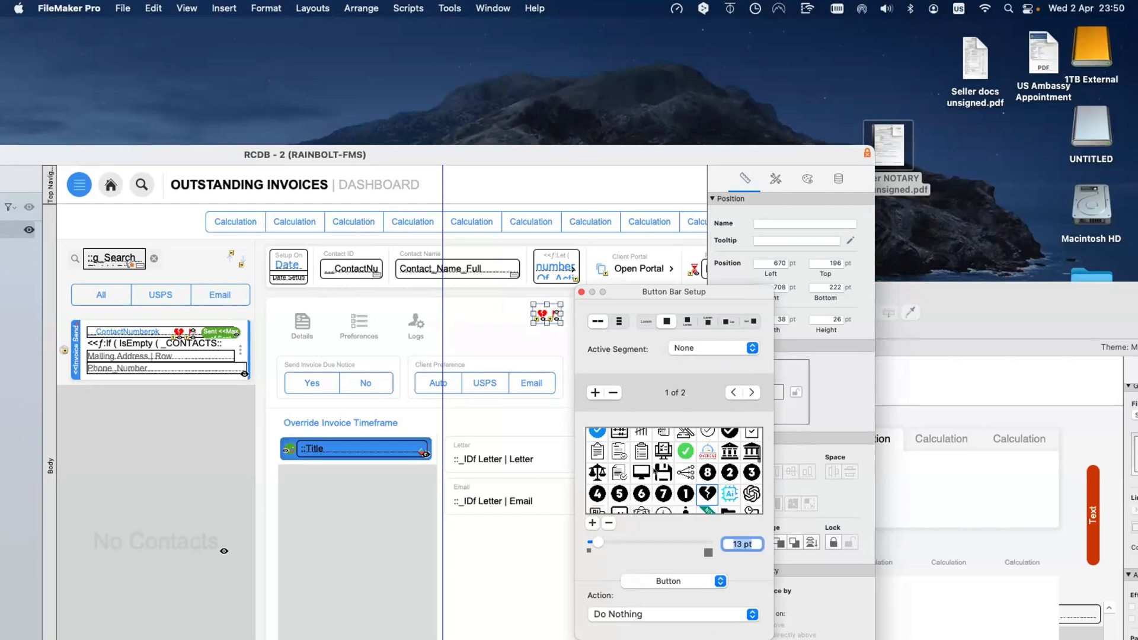
scroll(654, 471, up, 2)
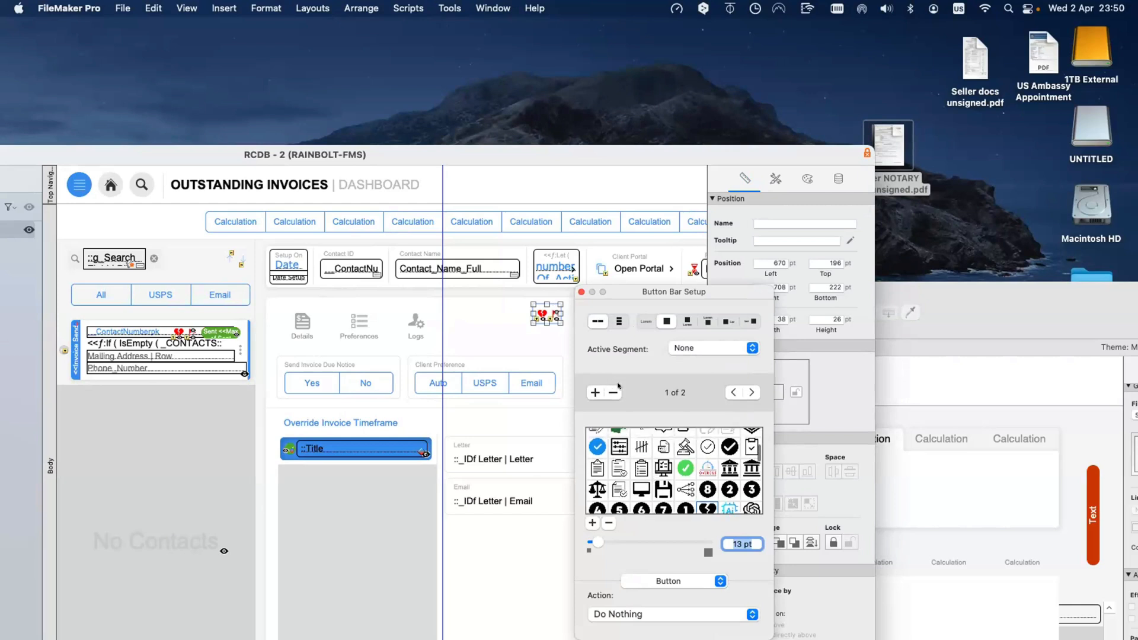
click(751, 392)
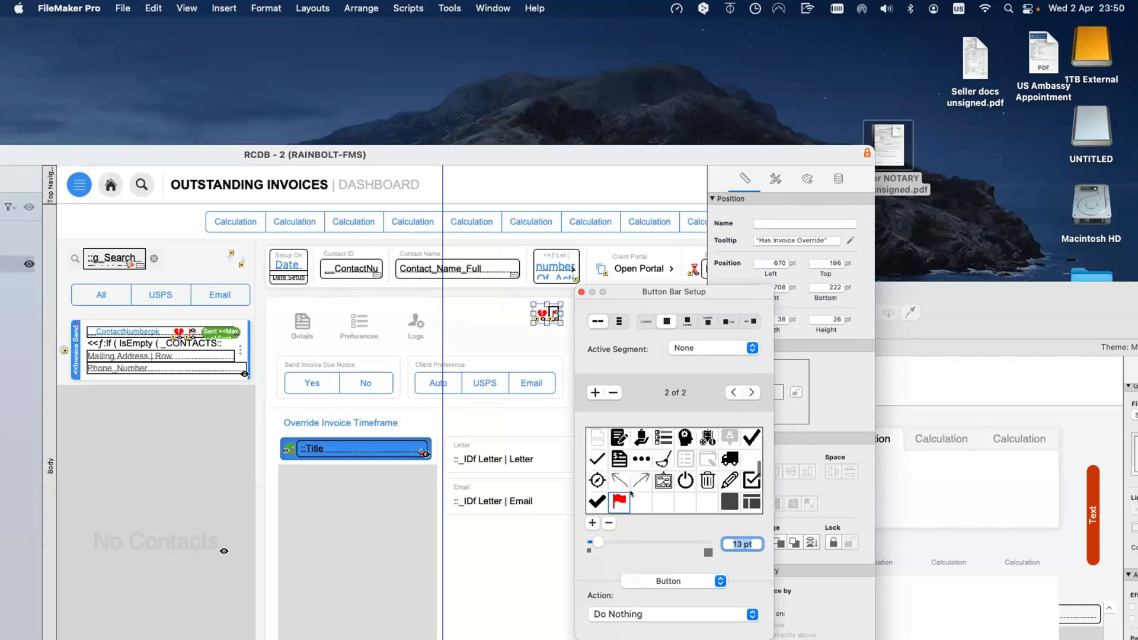
click(733, 393)
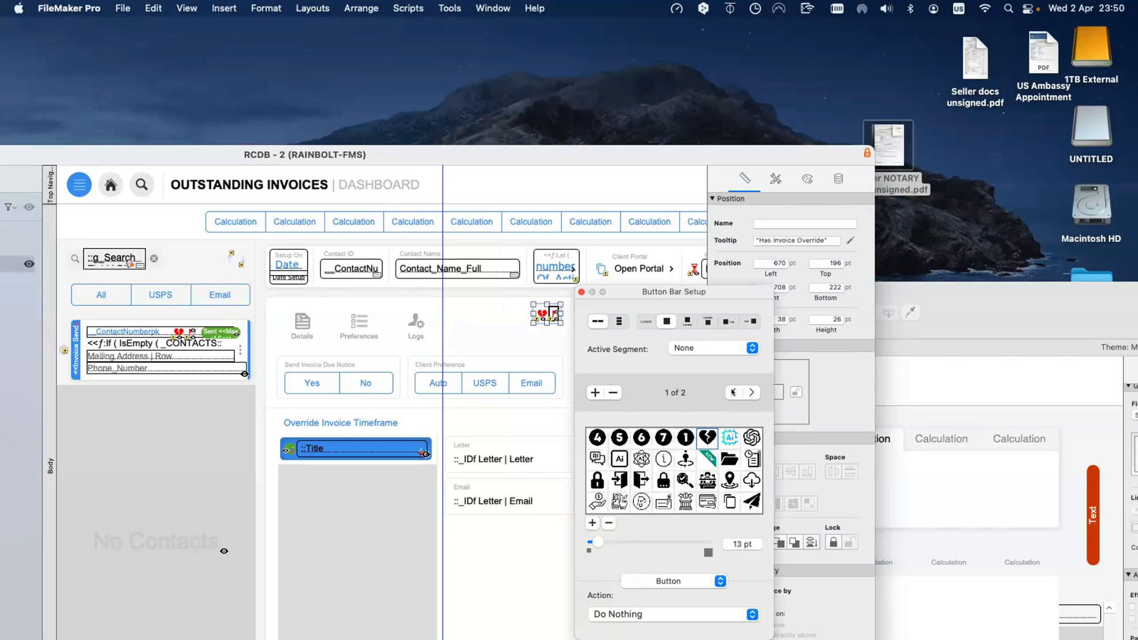
click(747, 392)
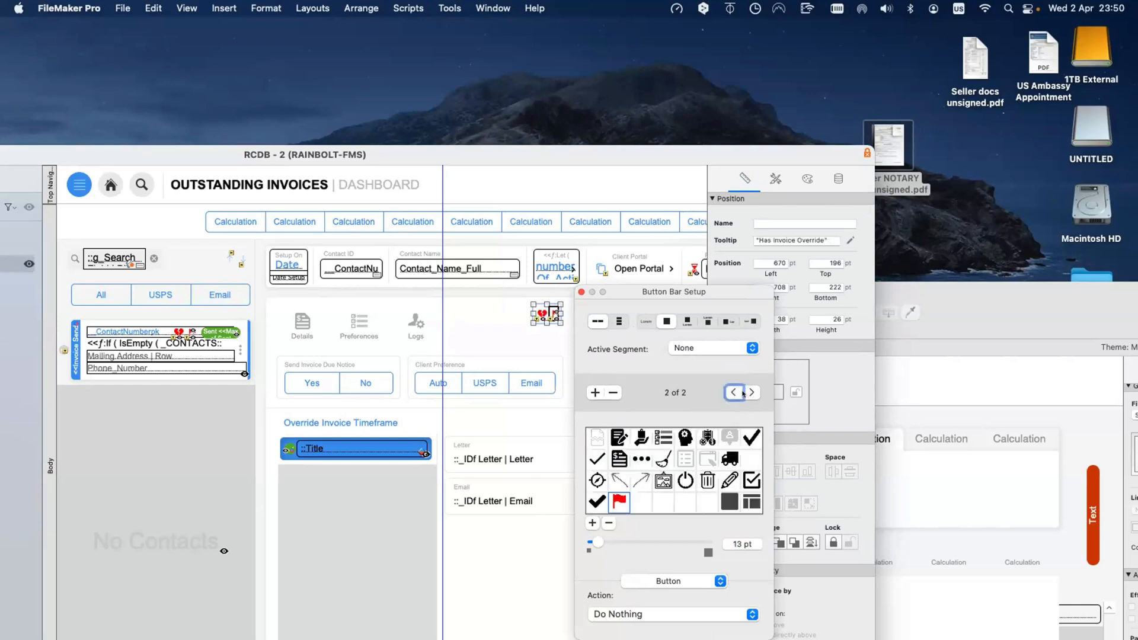
click(733, 393)
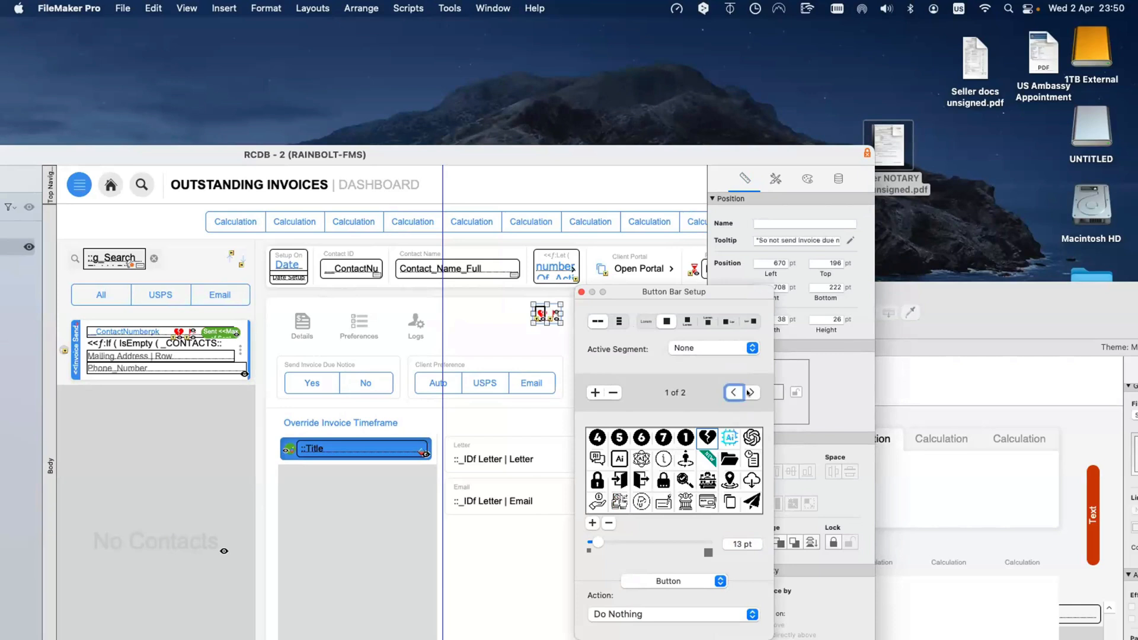
click(750, 392)
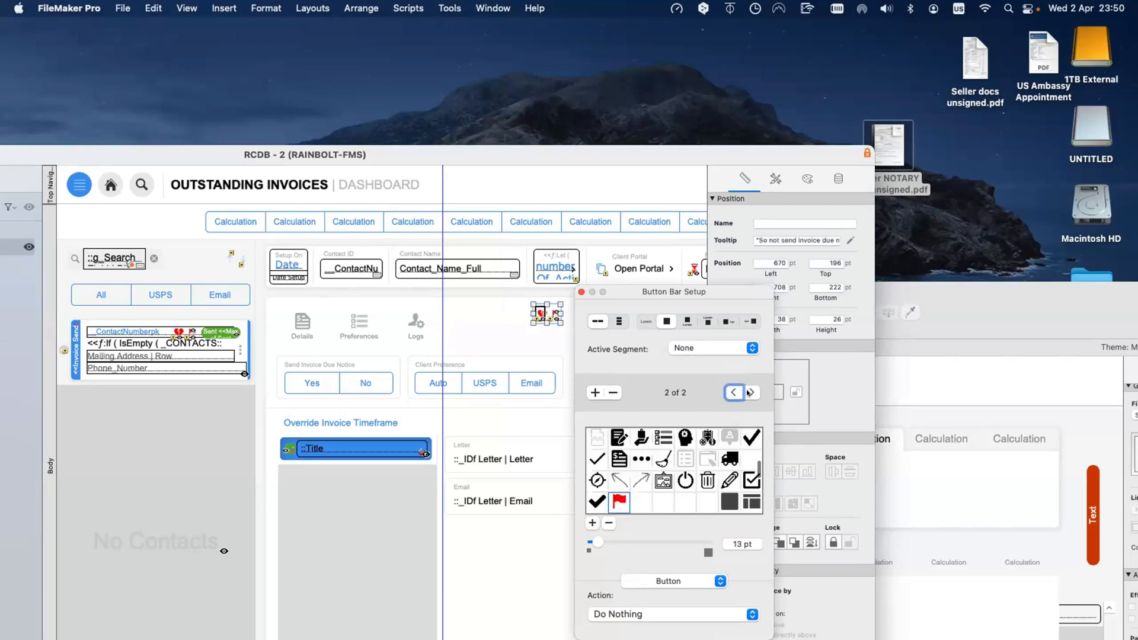
click(580, 291)
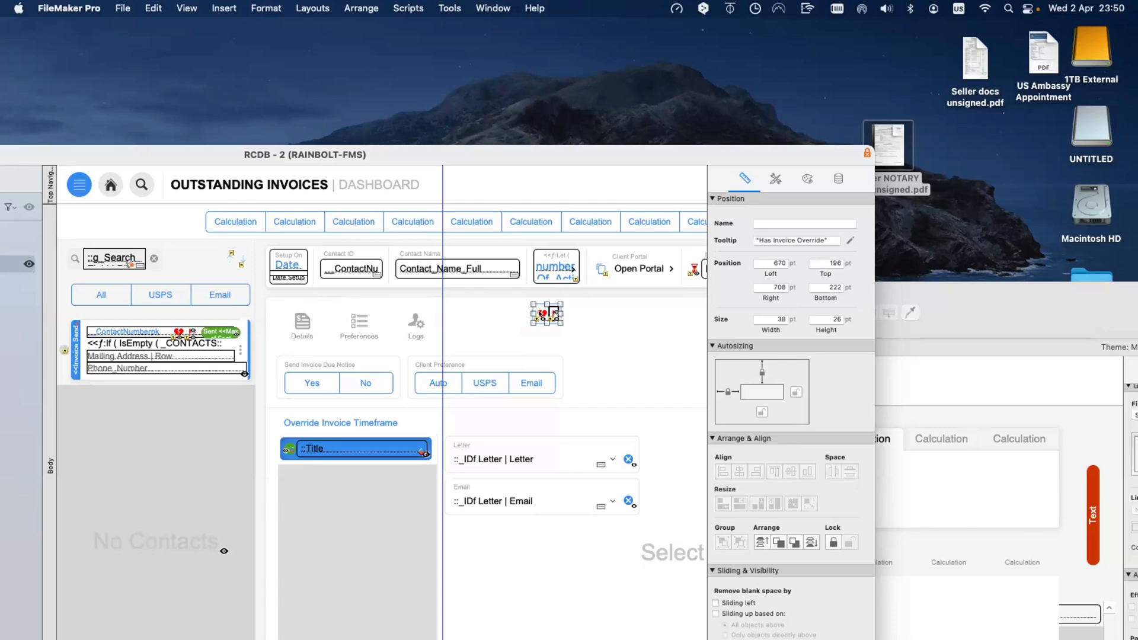
Step: Inspect the overlapping icon bar with the due-notice tooltip and its 38 × 26 pt size
click(540, 313)
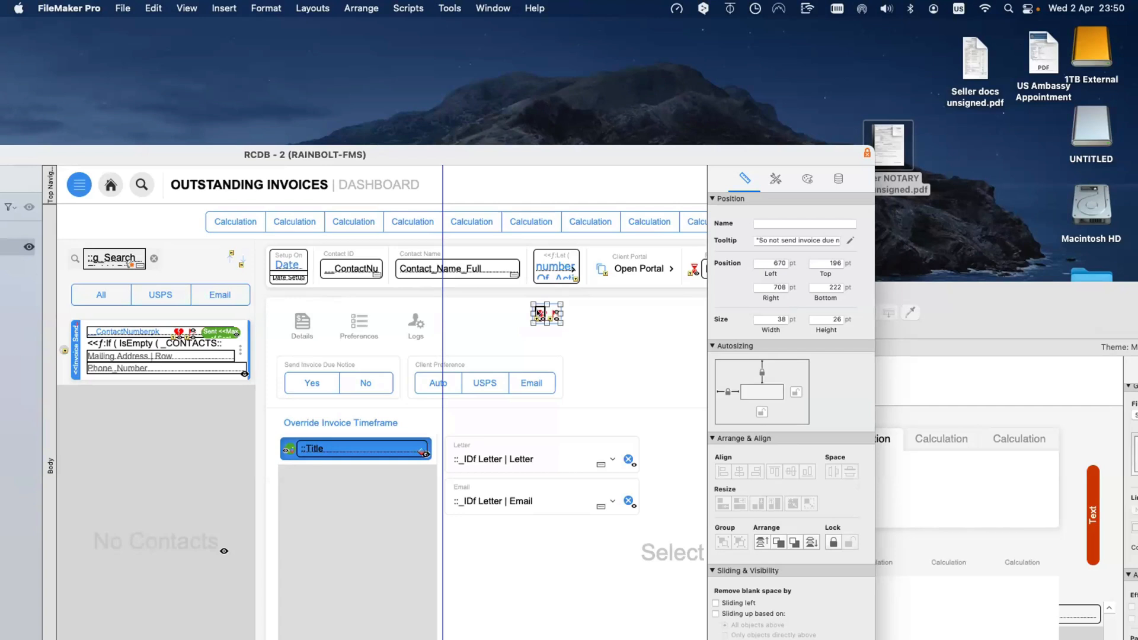
double_click(538, 313)
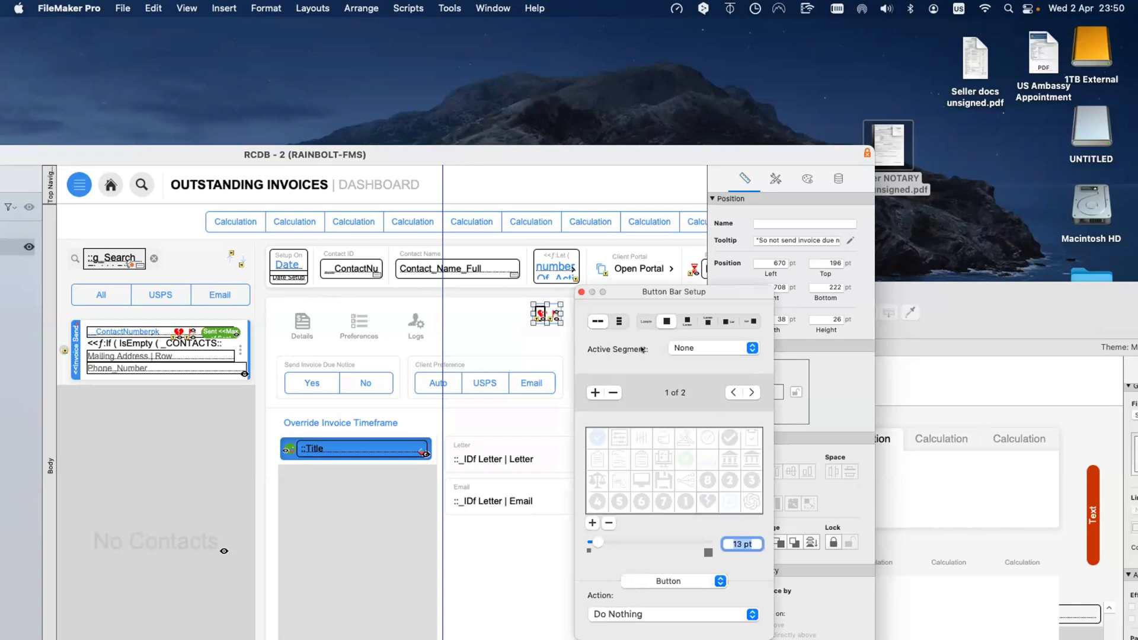
click(580, 292)
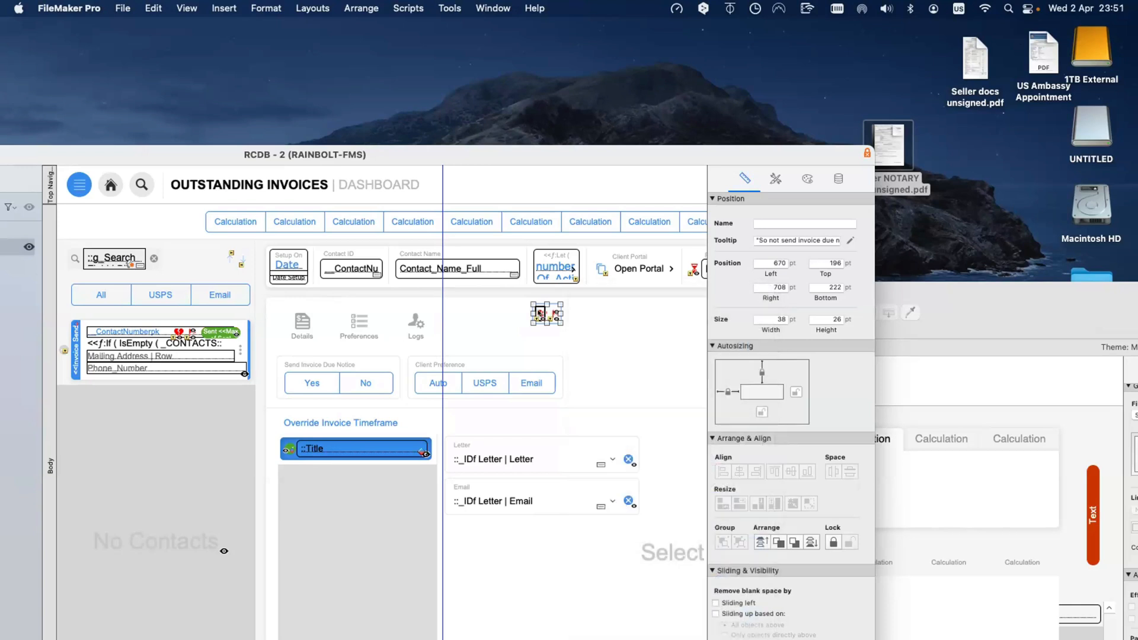
click(550, 313)
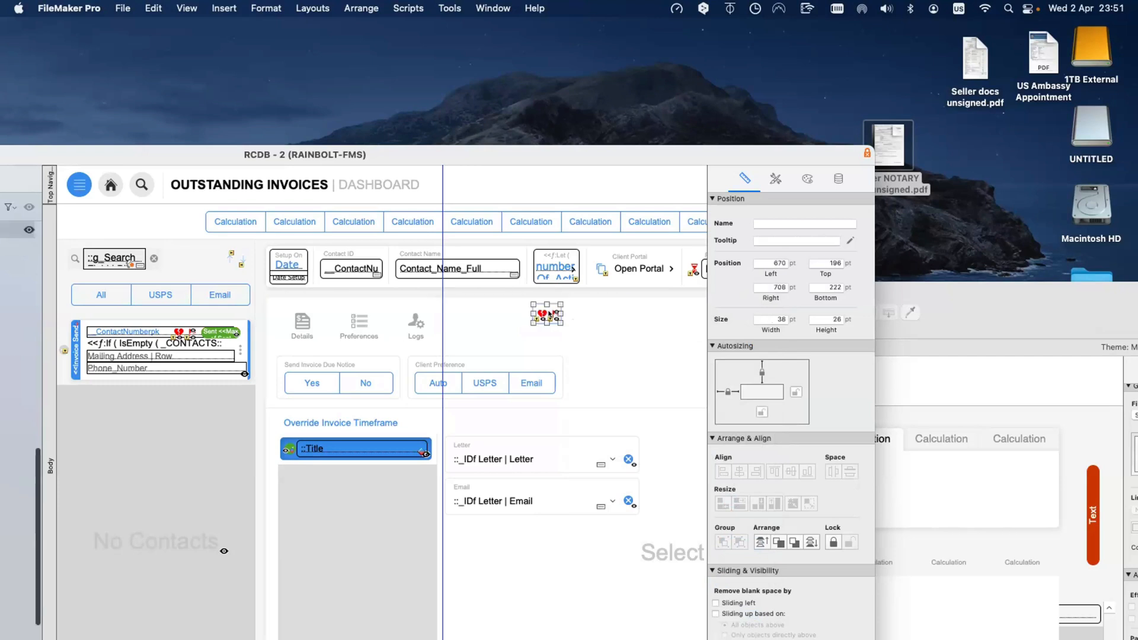
click(761, 319)
key(Tab)
click(540, 313)
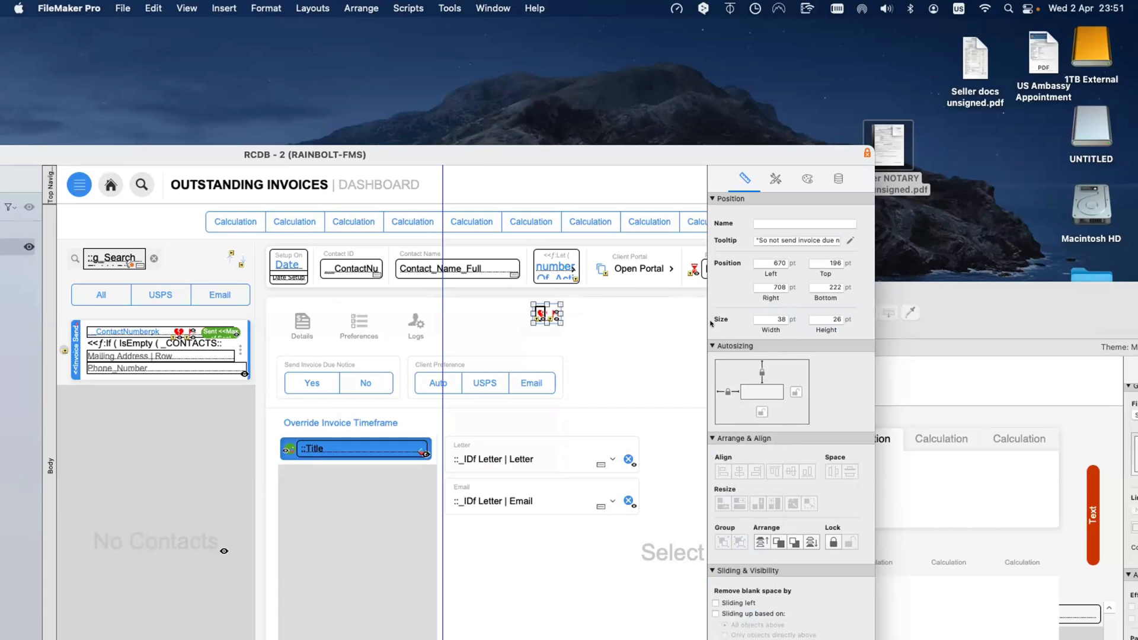
Step: Select the overlapping due-notice status icon and review its appearance settings in the Inspector
click(574, 315)
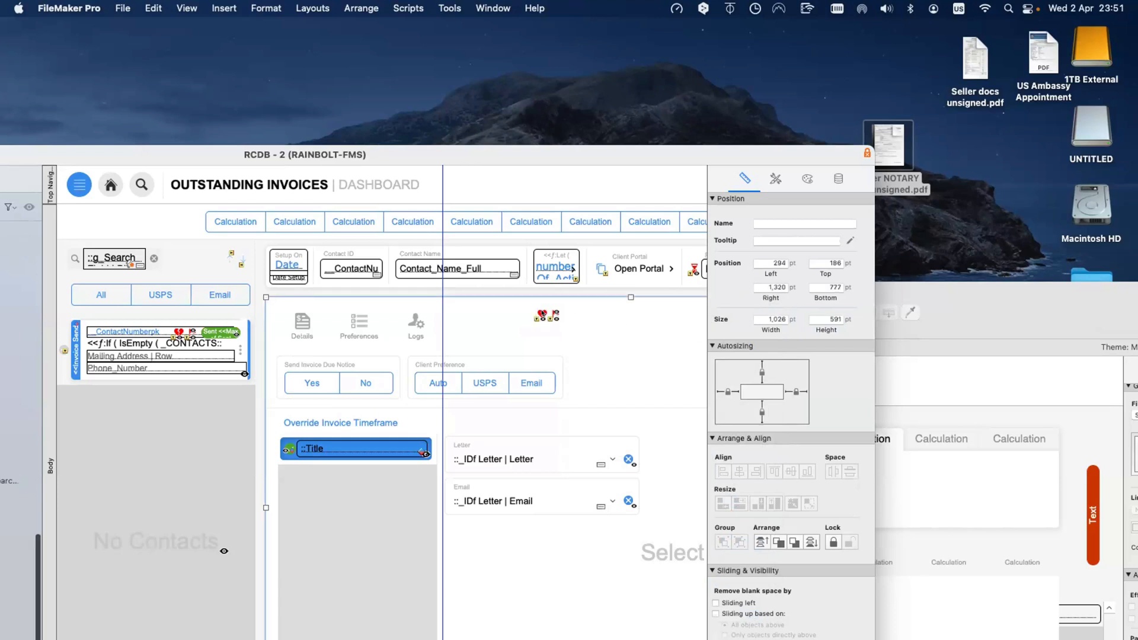
click(552, 314)
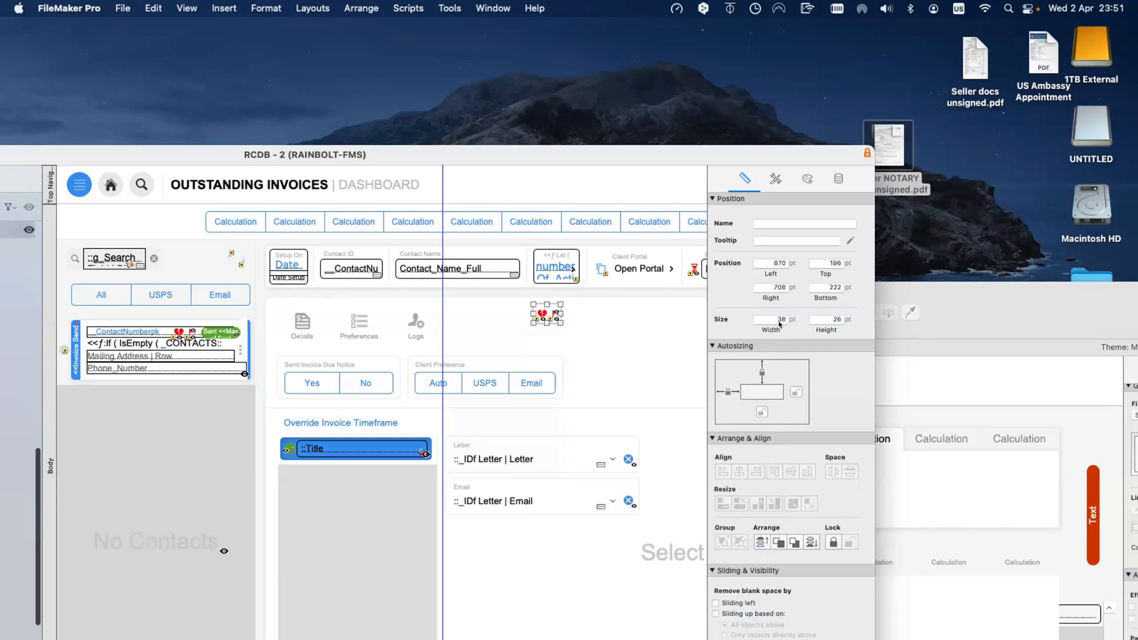
click(540, 313)
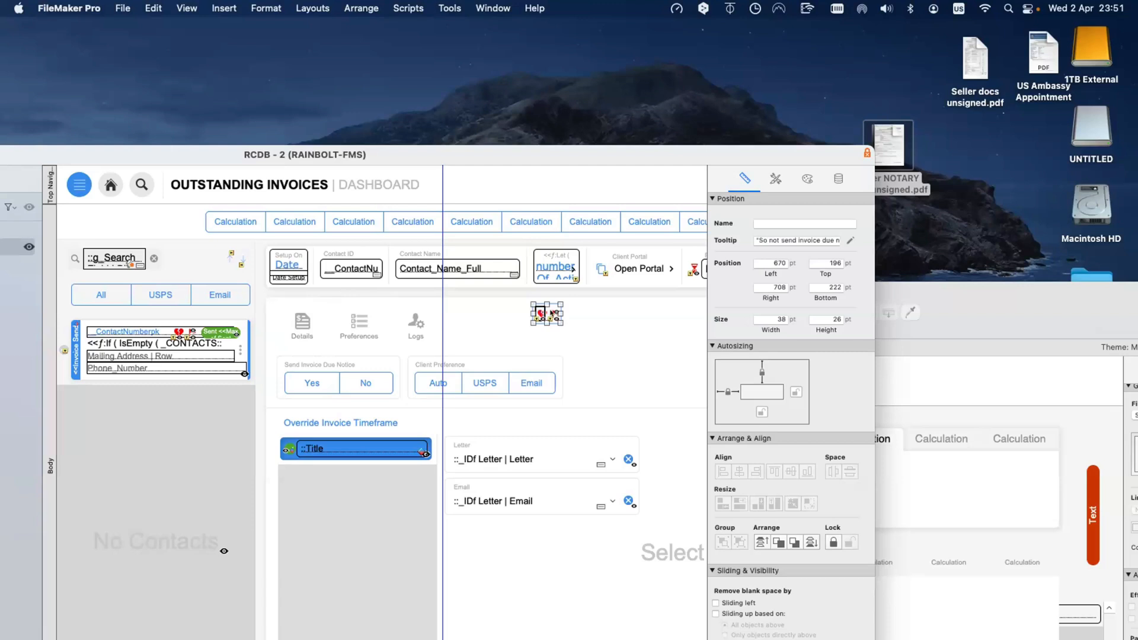
click(551, 312)
click(541, 313)
drag(575, 145, 566, 108)
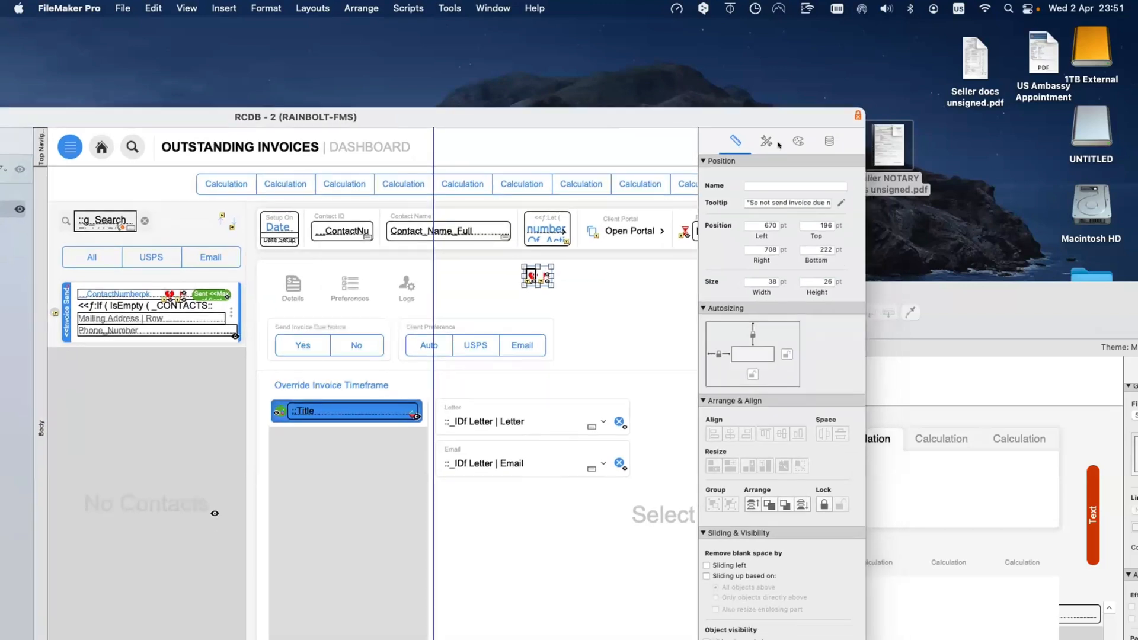
click(799, 141)
scroll(777, 380, down, 5)
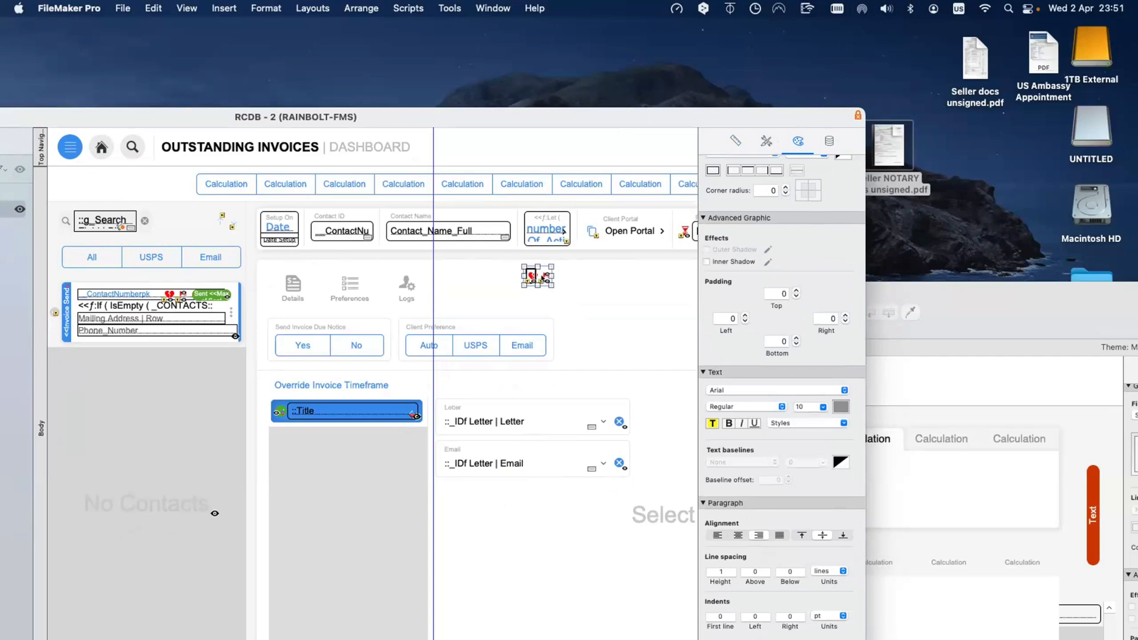
Step: Try moving the contact row's status icon to the row's left edge, then undo it
click(554, 290)
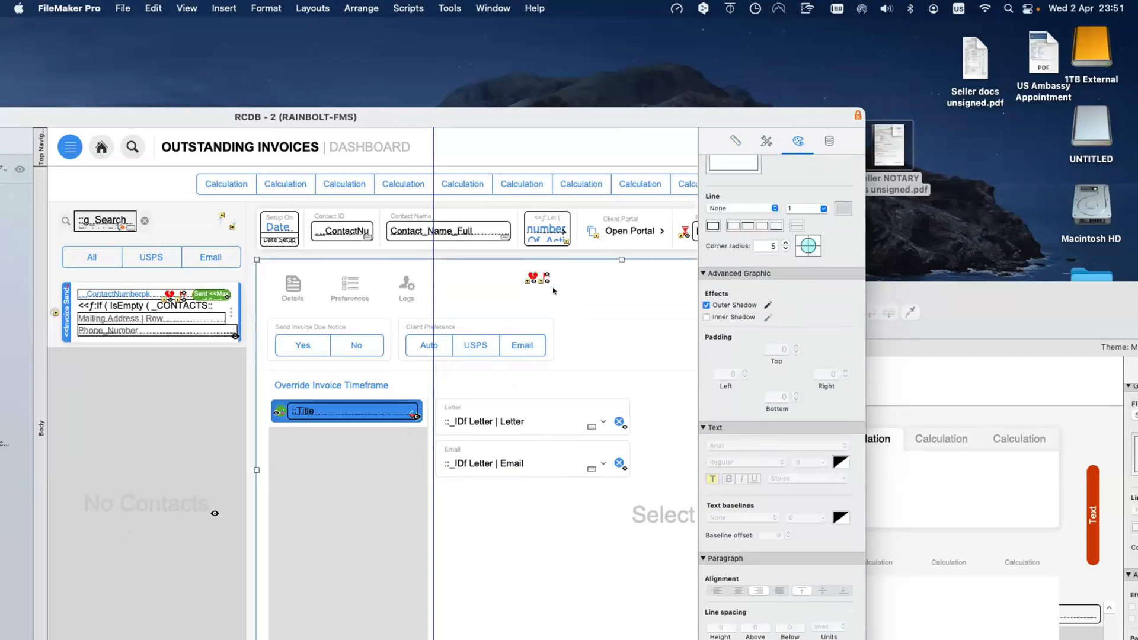
click(531, 276)
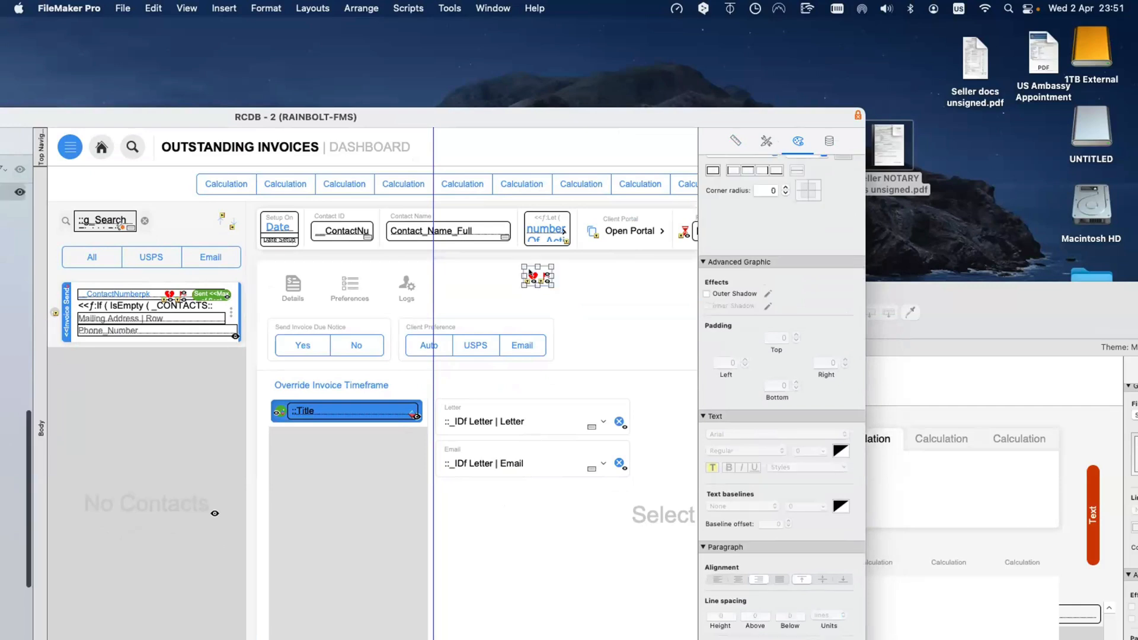
click(170, 293)
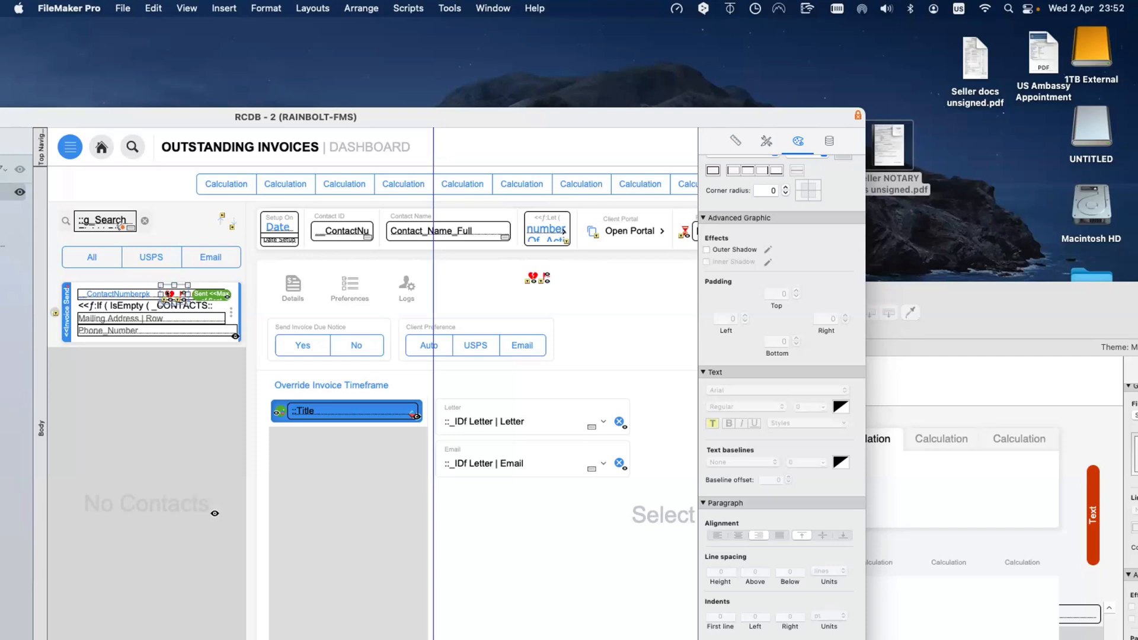
drag(169, 294, 86, 291)
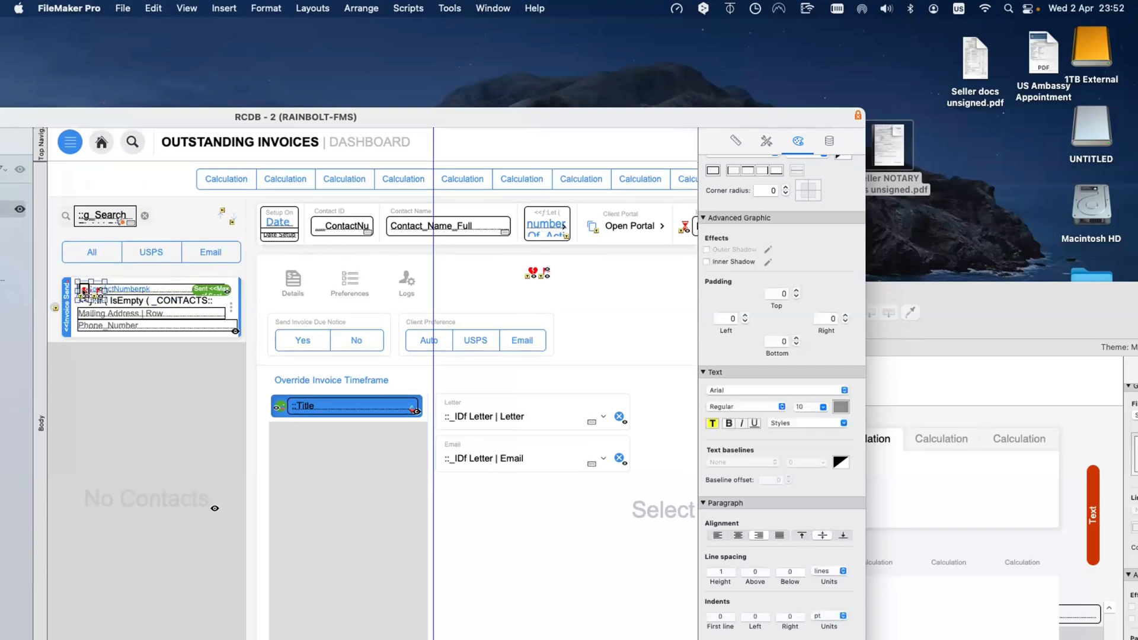
click(153, 8)
key(super+z)
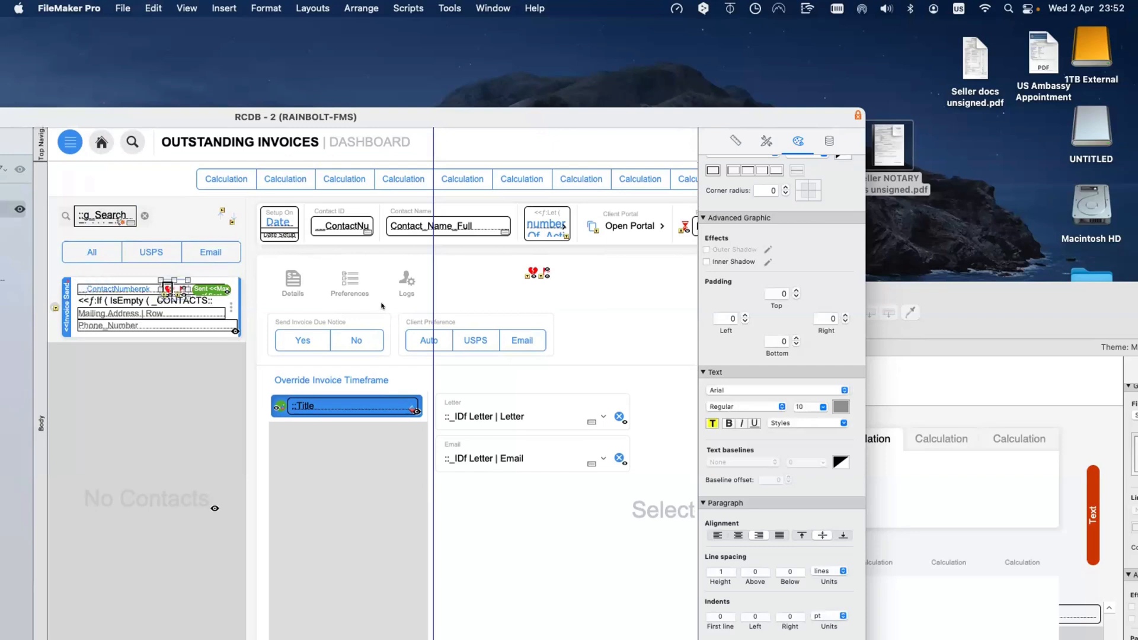
Step: Check the icons in the header status group, then switch to Browse mode with Cmd+B
click(534, 272)
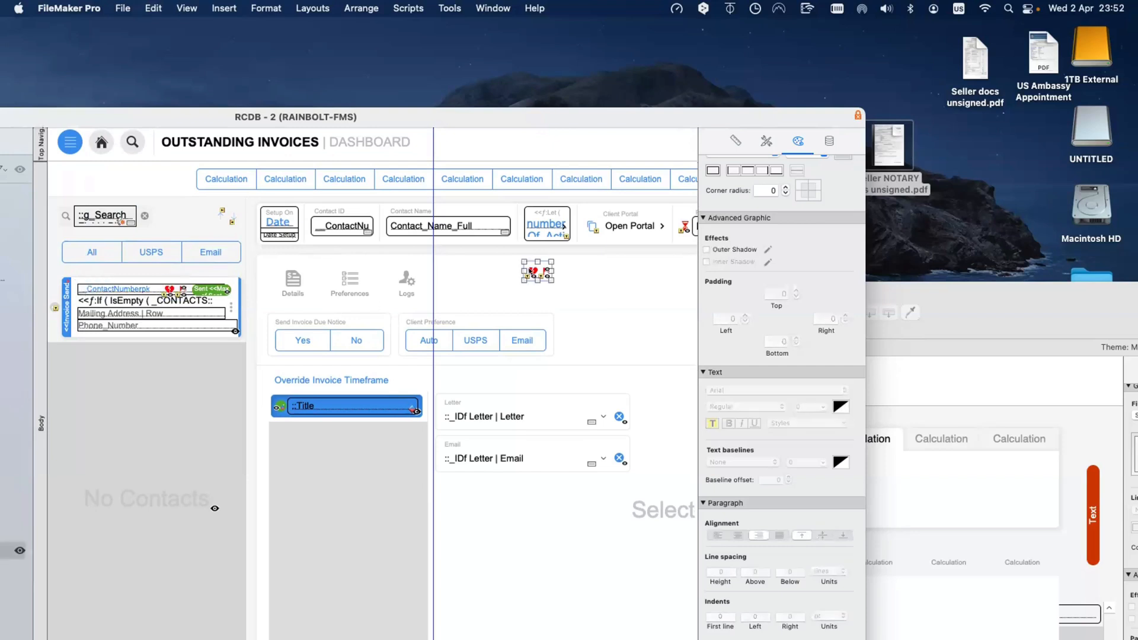
click(533, 271)
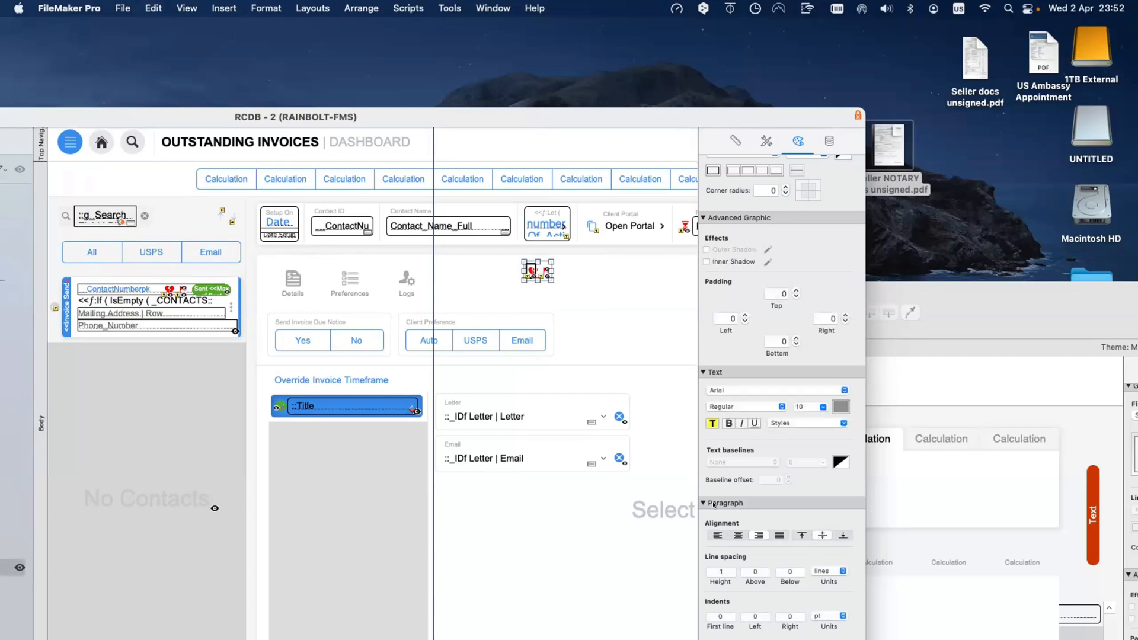
click(542, 270)
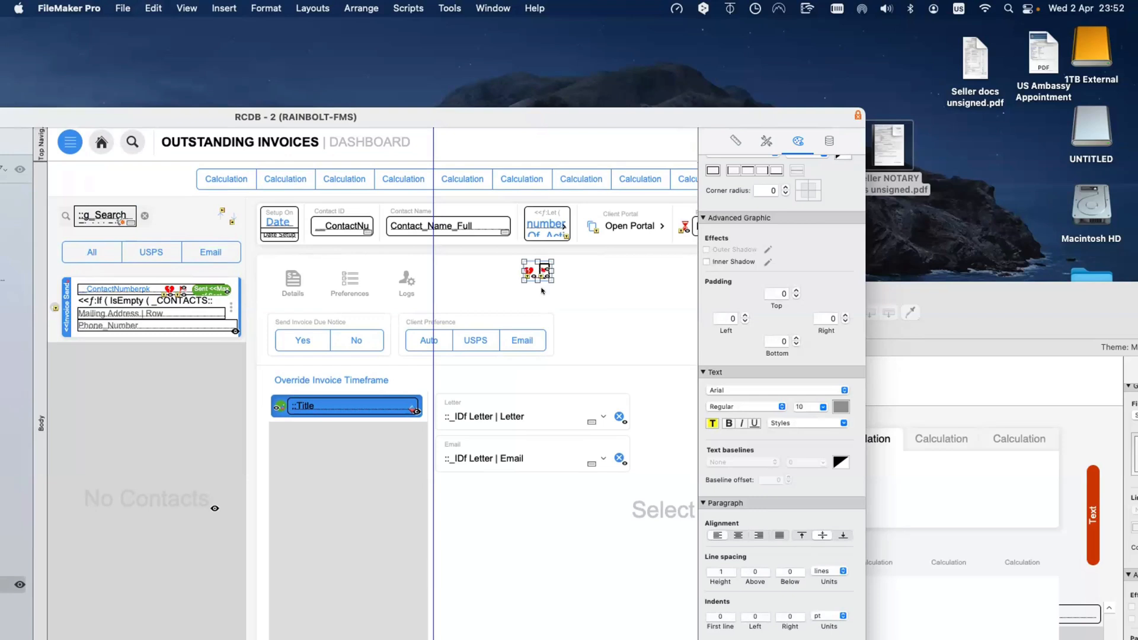
click(542, 290)
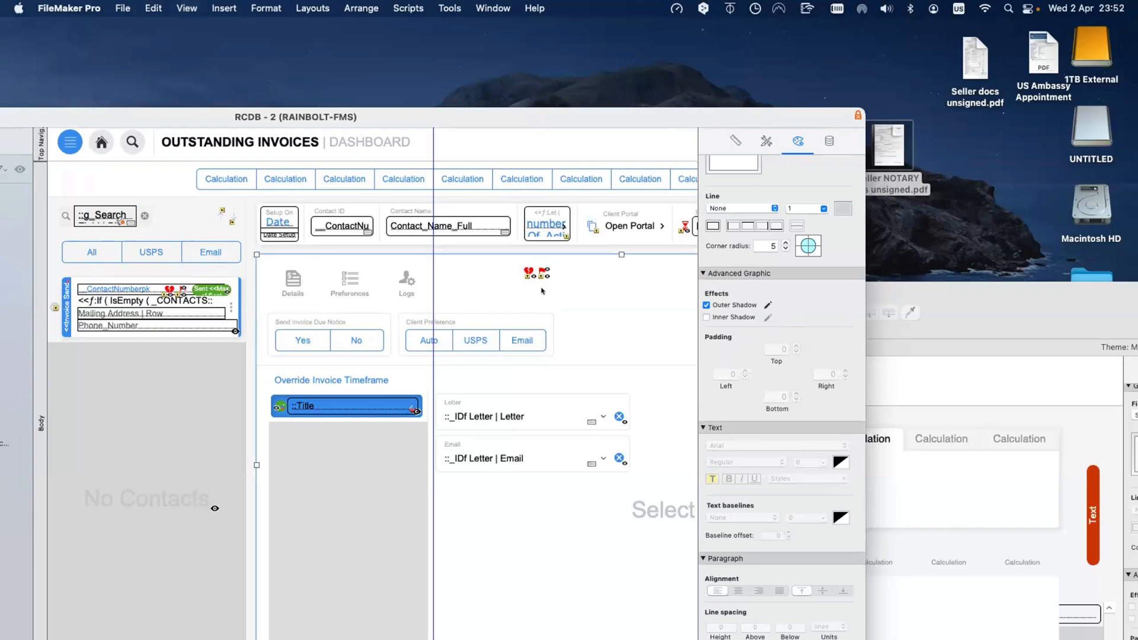
key(super+b)
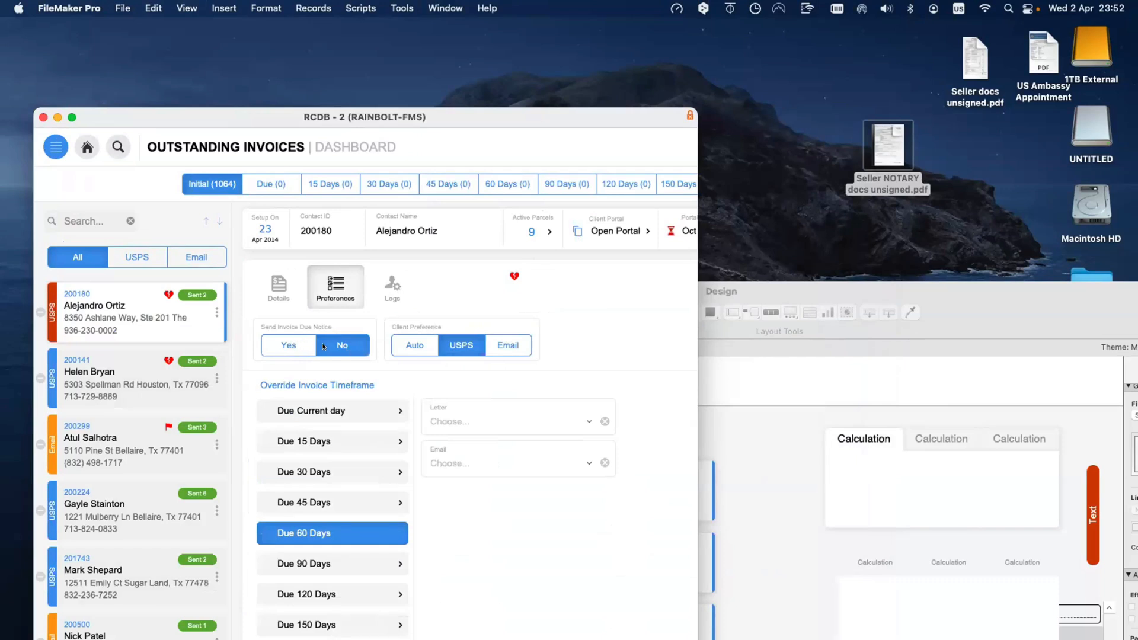
Step: Toggle the first contact's due notices, set the Email letter to Past Due 1, and commit the record
click(290, 345)
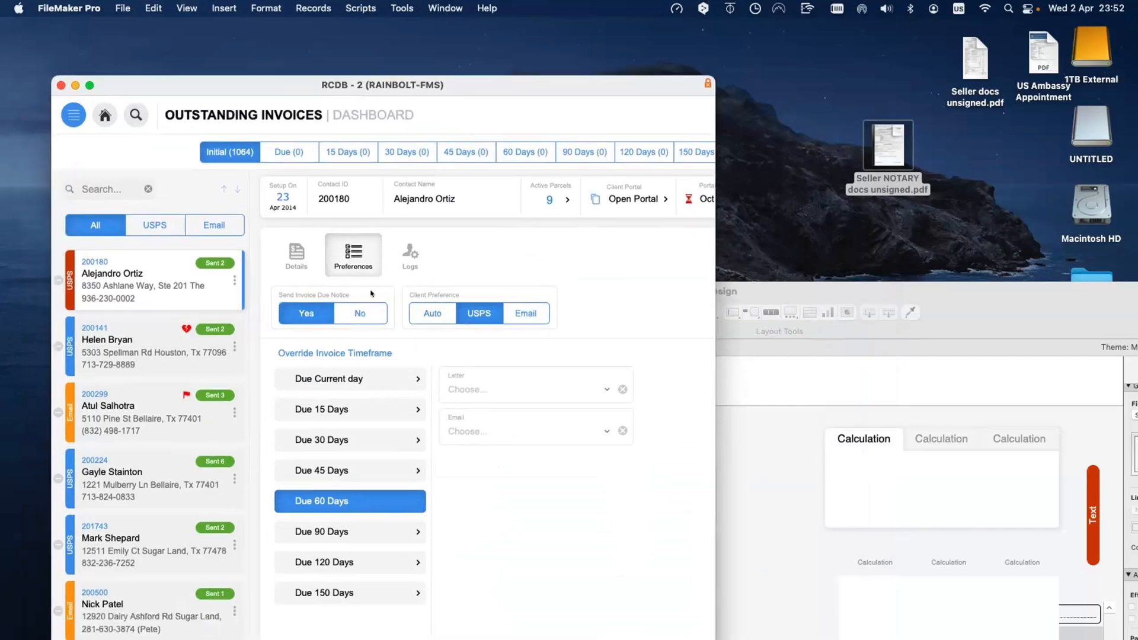
click(517, 428)
click(526, 429)
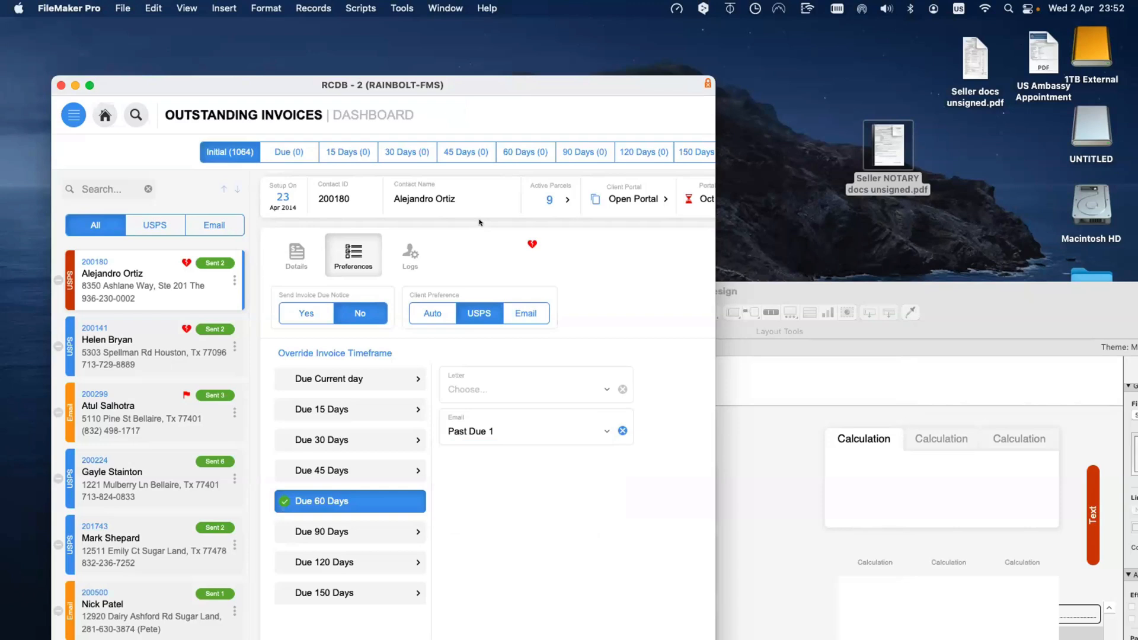
click(542, 244)
Step: Toggle due notices on and off again, leaving them off, then return to Layout mode
click(310, 313)
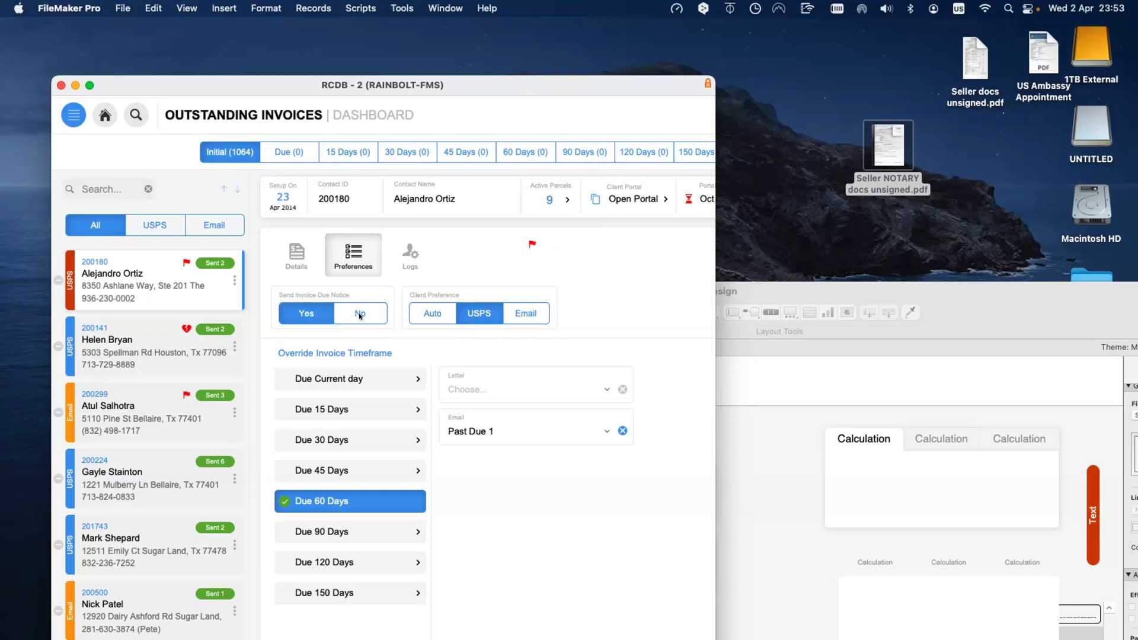
click(359, 316)
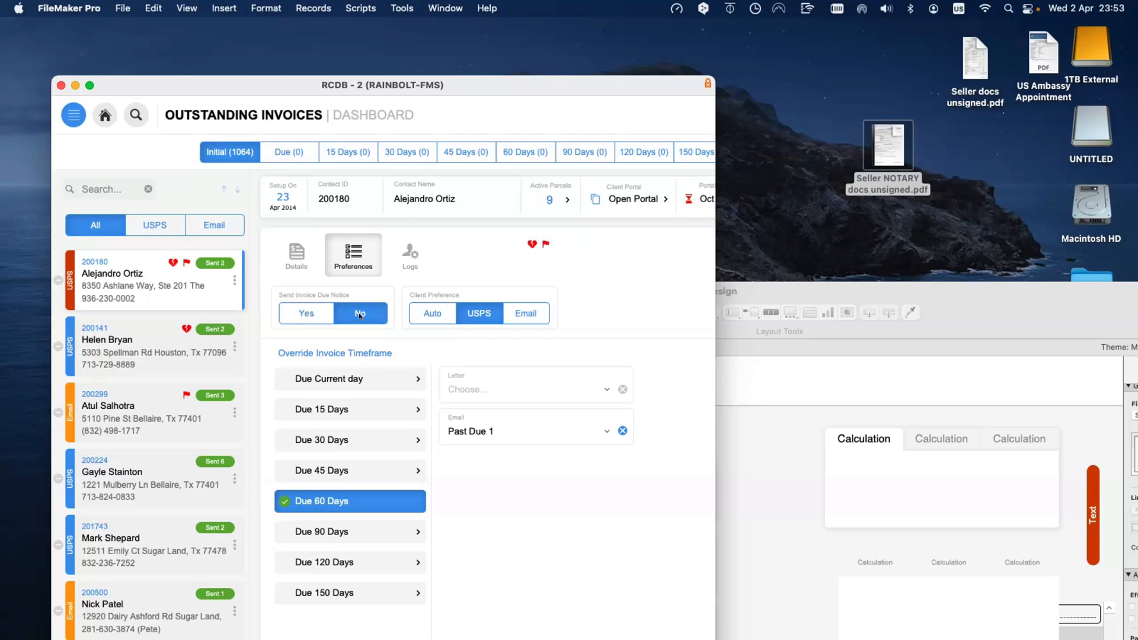
click(297, 312)
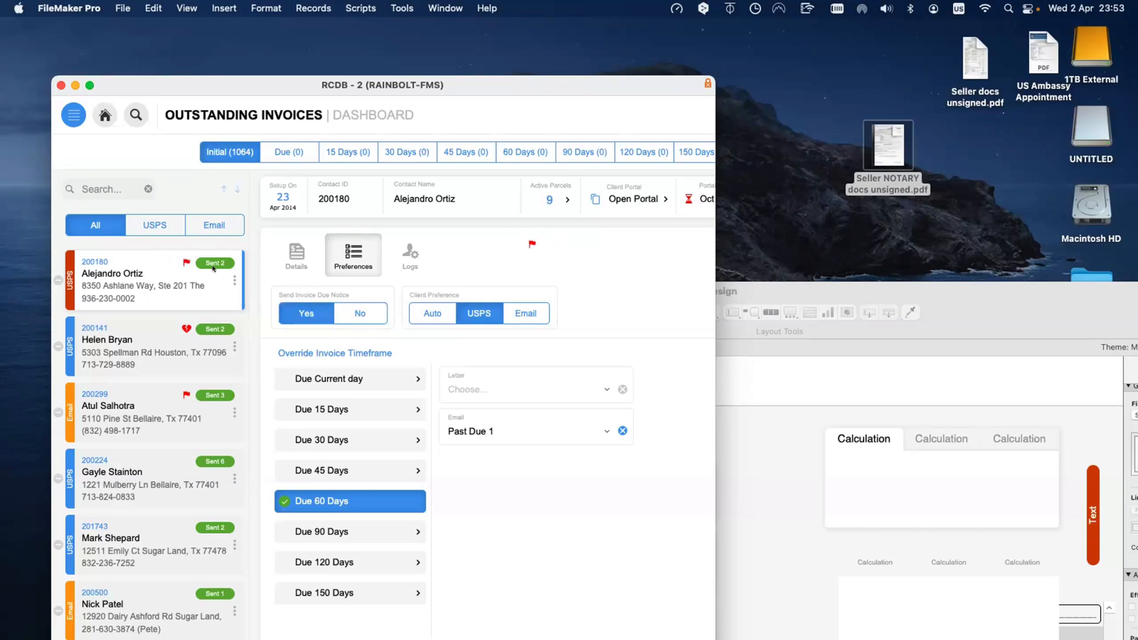
click(179, 265)
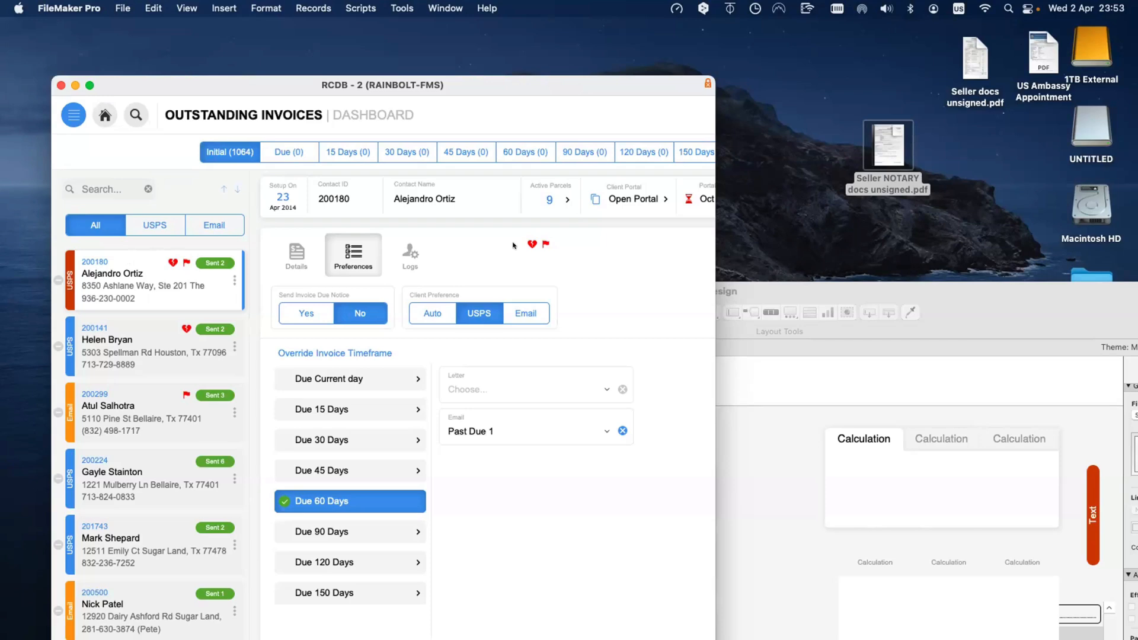
key(super+l)
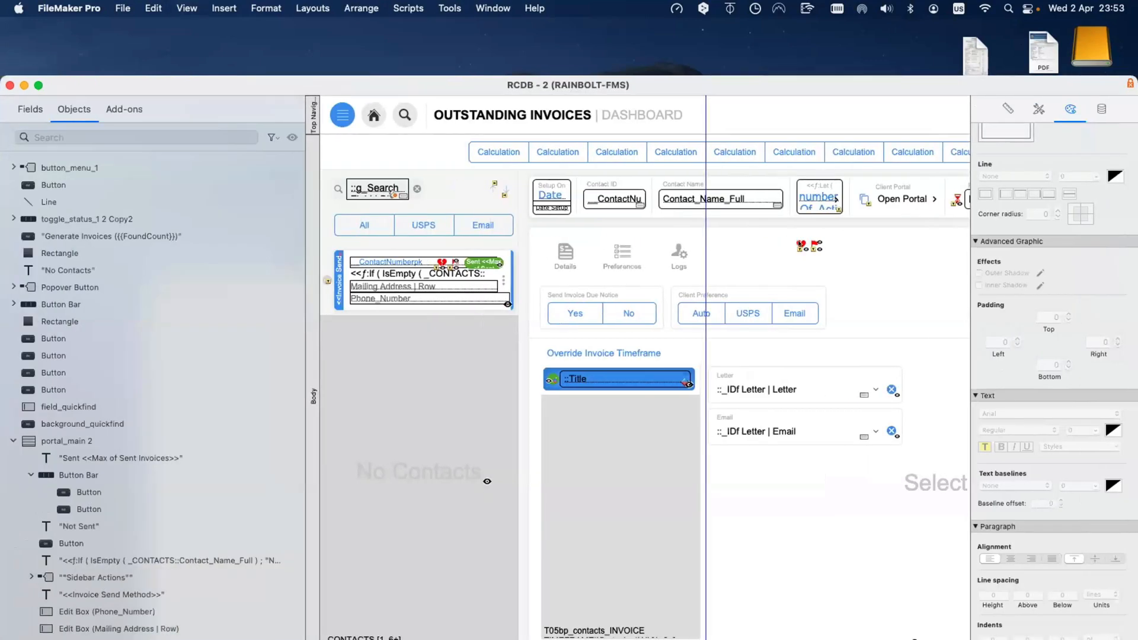
click(801, 243)
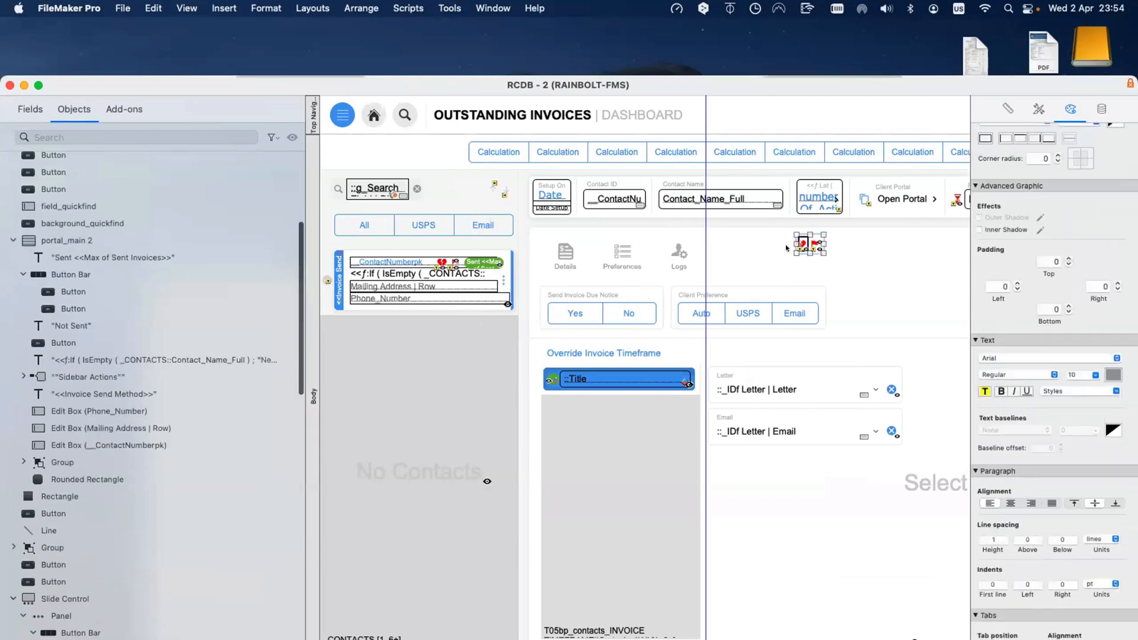
drag(879, 87, 748, 108)
click(876, 129)
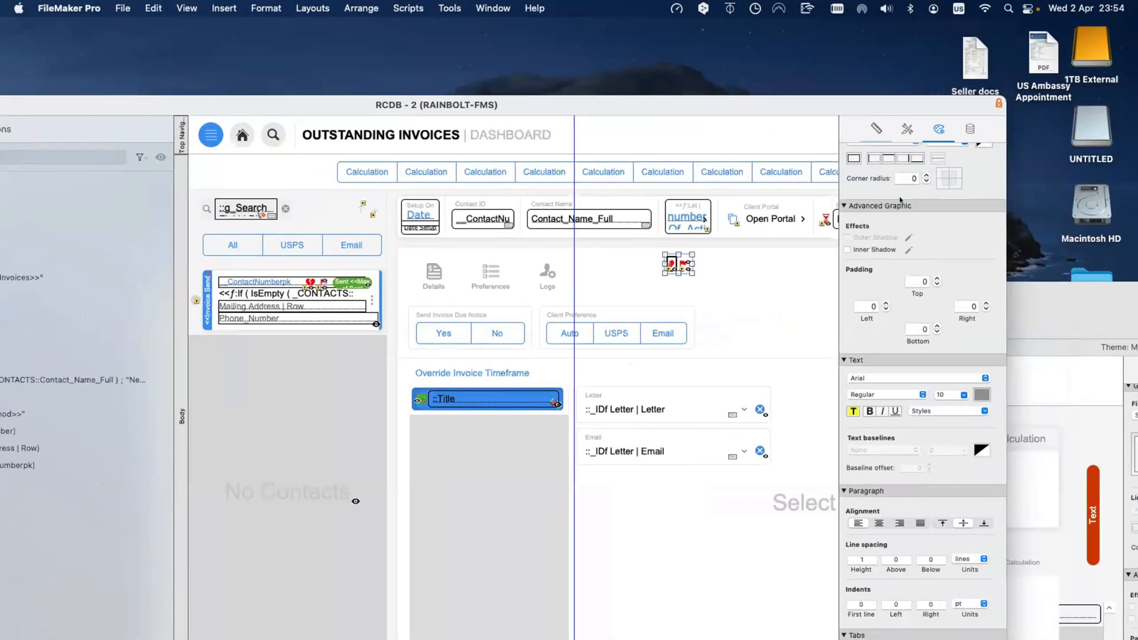
scroll(849, 213, down, 1)
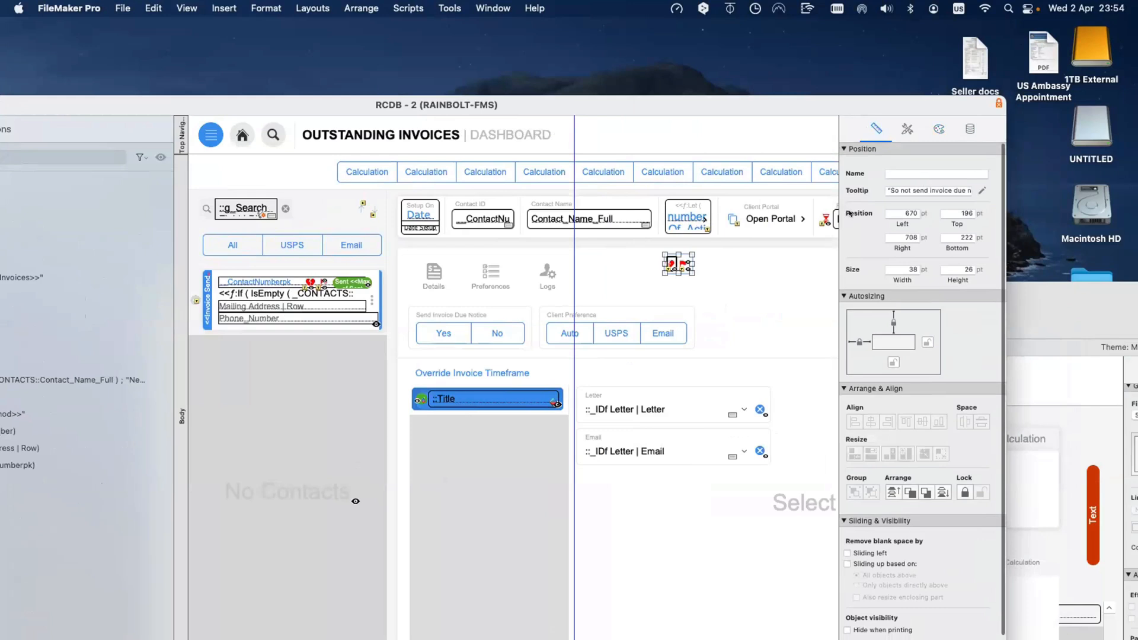
scroll(851, 214, down, 1)
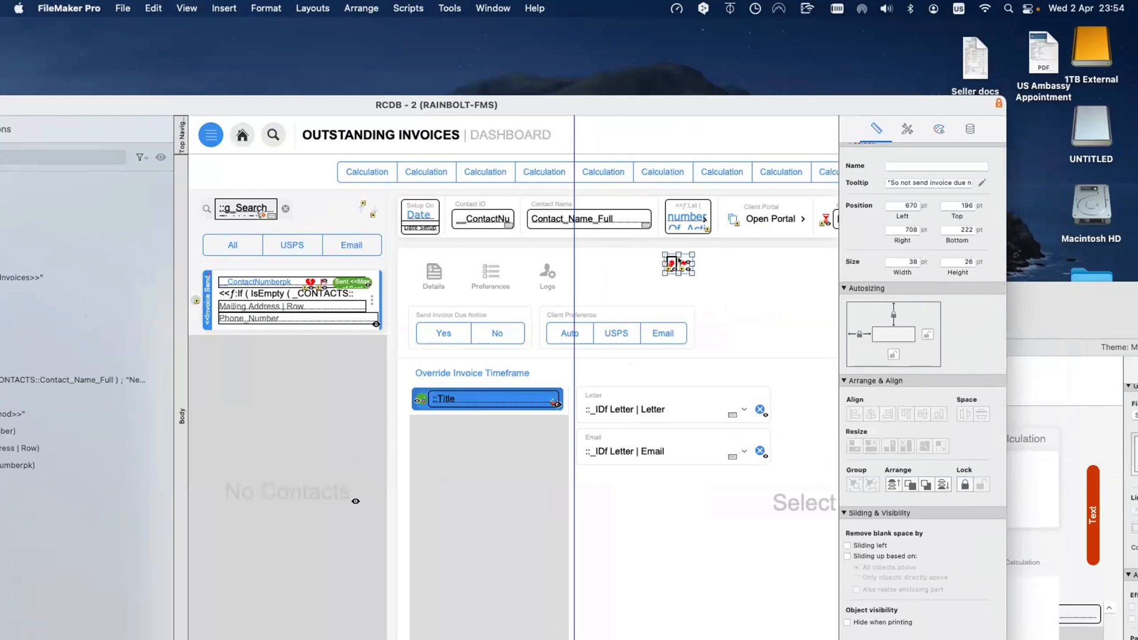
click(679, 261)
click(674, 259)
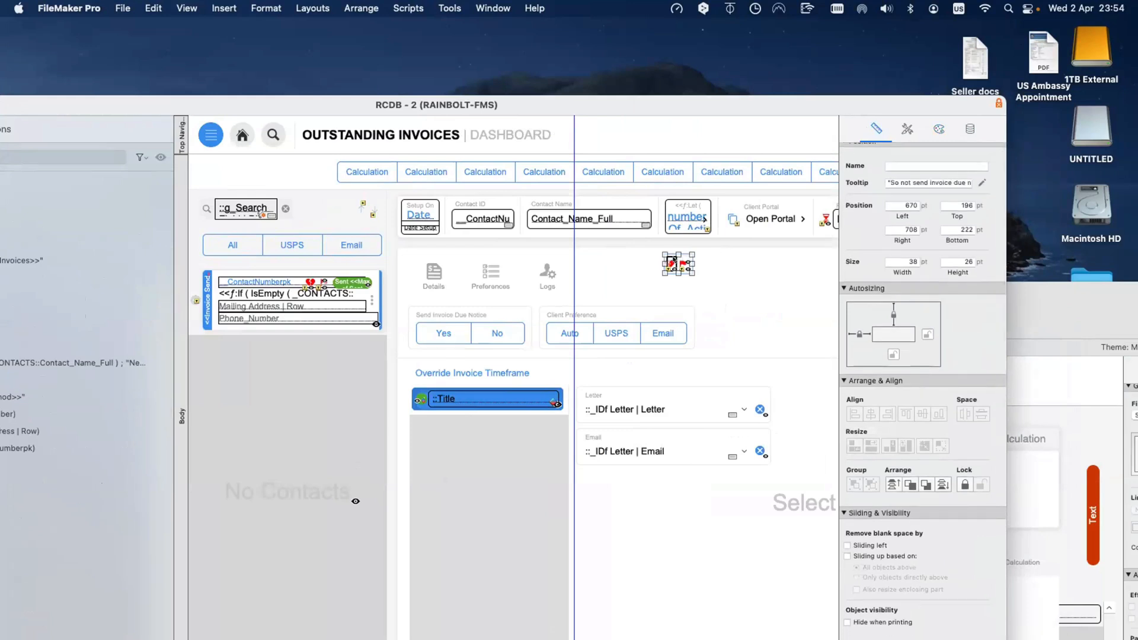
click(970, 117)
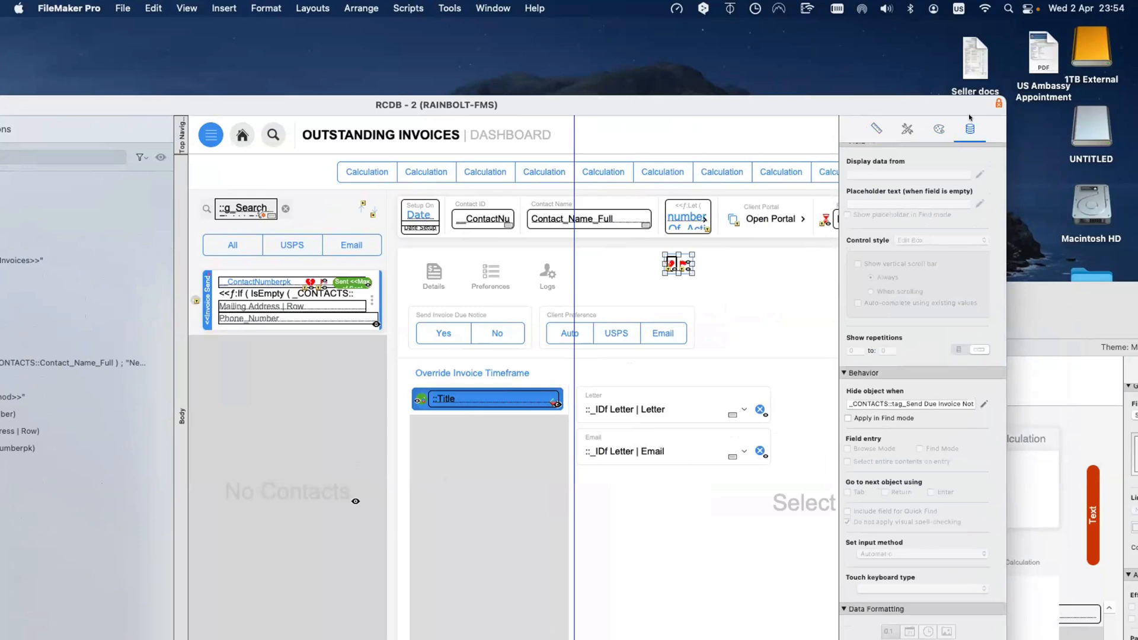
click(983, 404)
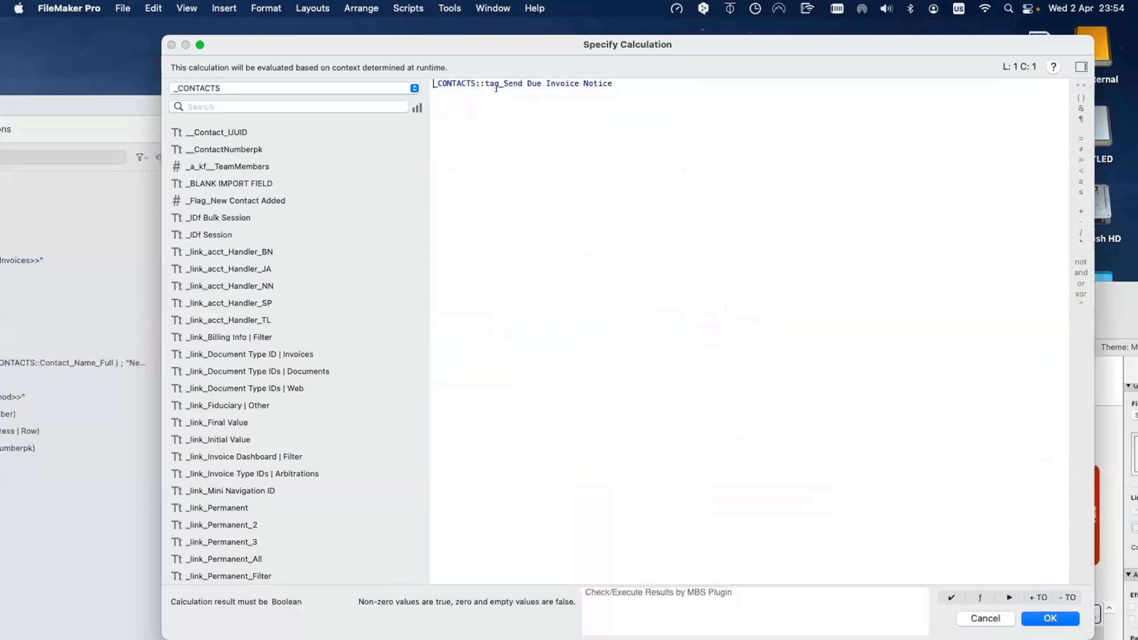
key(super+a)
key(Escape)
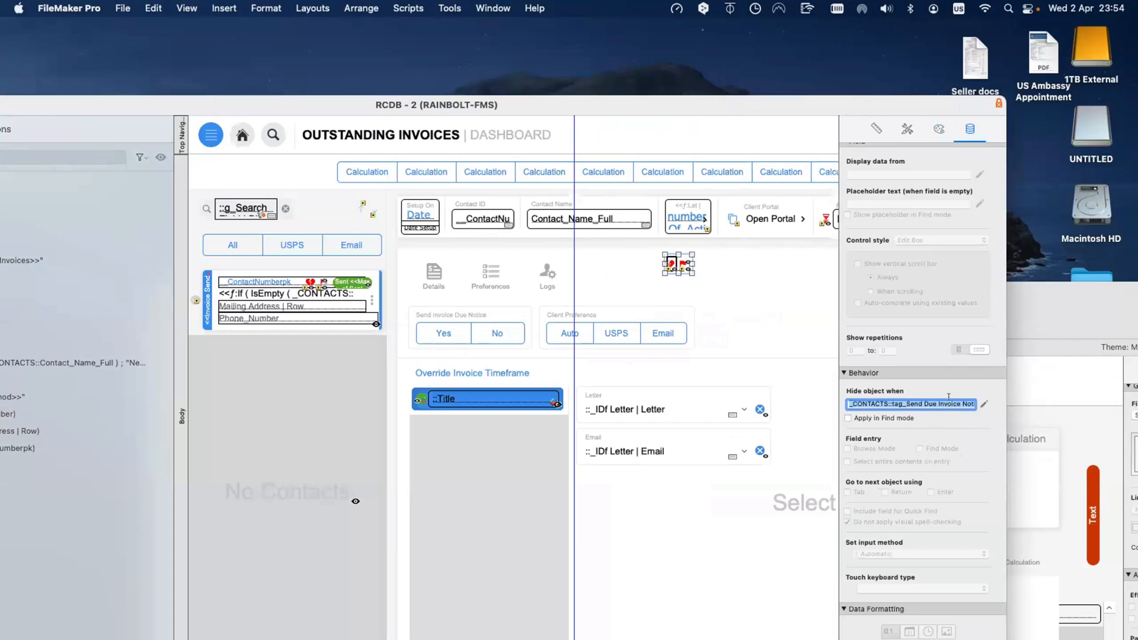
click(688, 267)
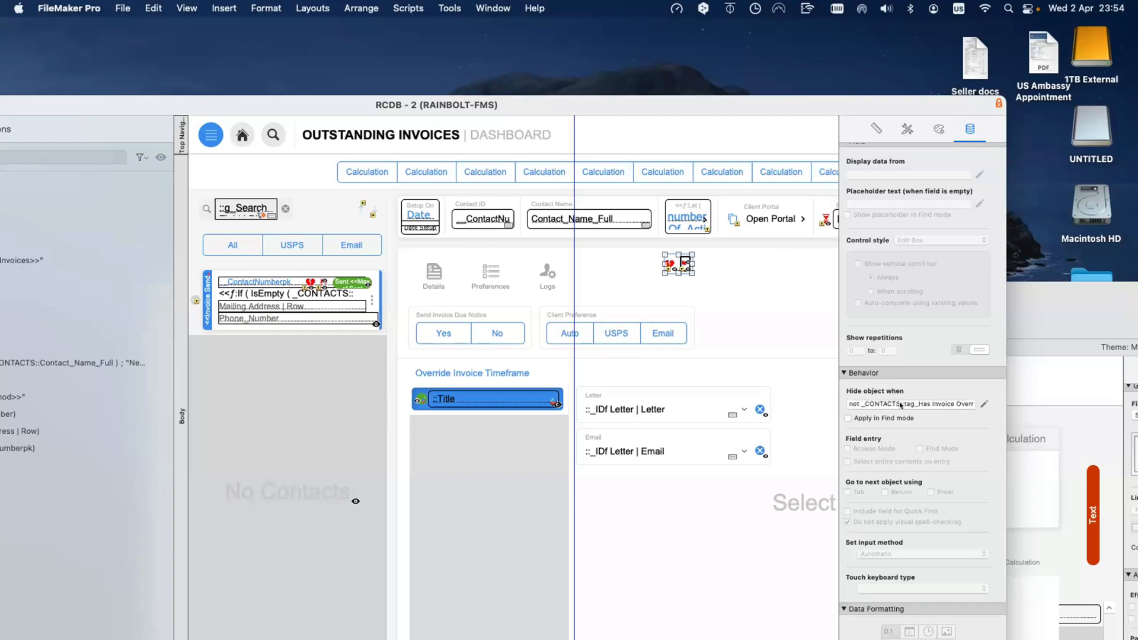
click(668, 266)
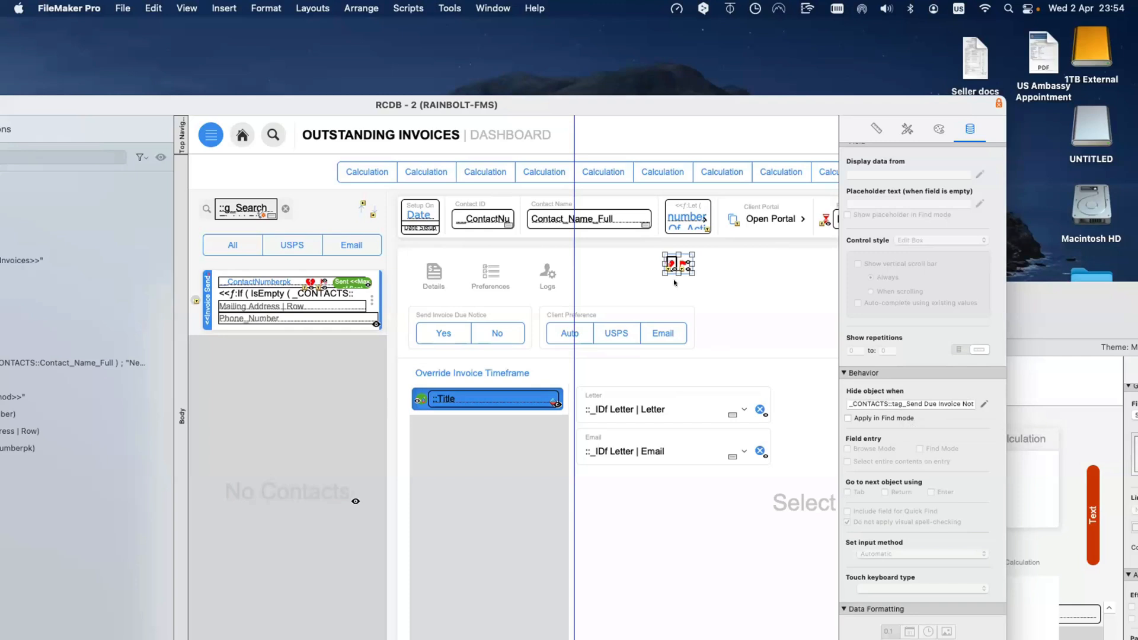
click(679, 261)
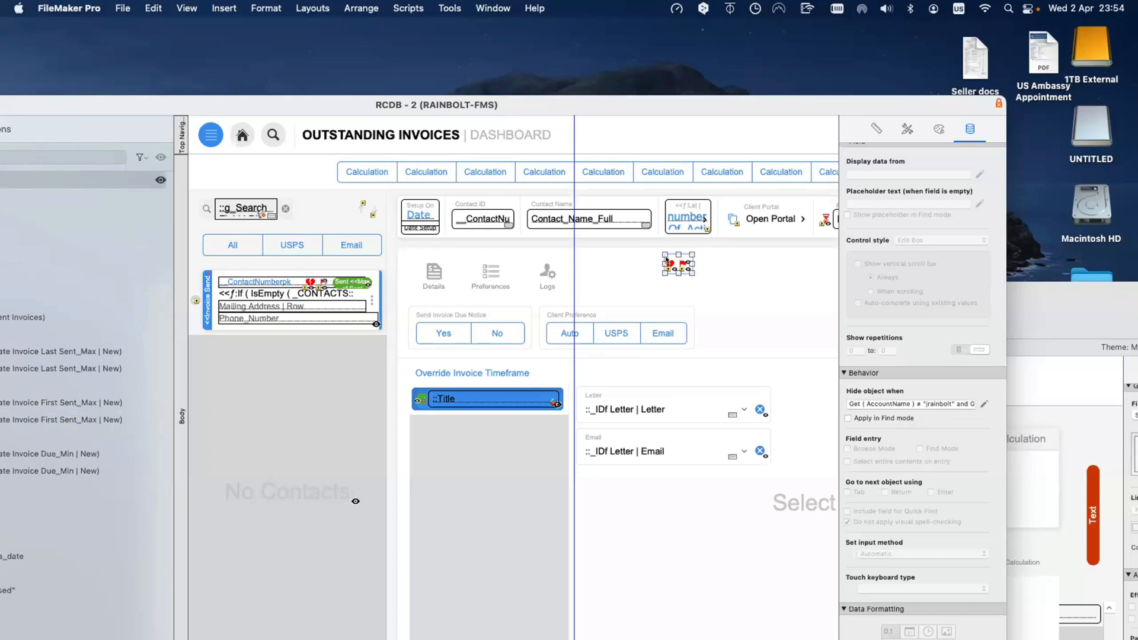
Step: Delete the icon with the Get(AccountName) hide condition and go back to Browse mode
key(Delete)
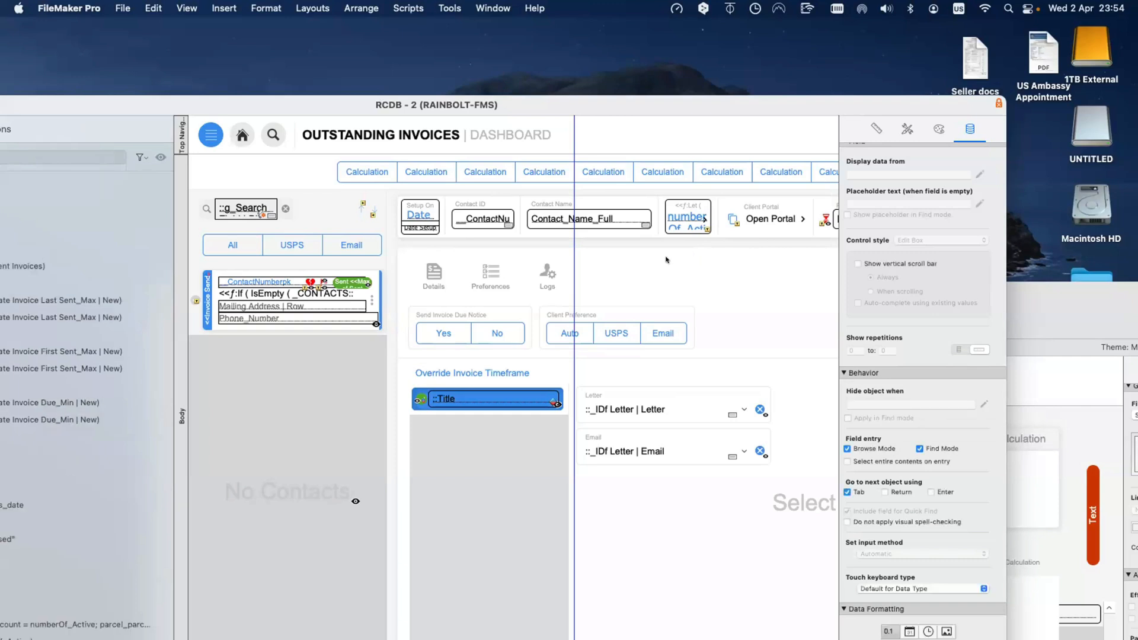
key(super+b)
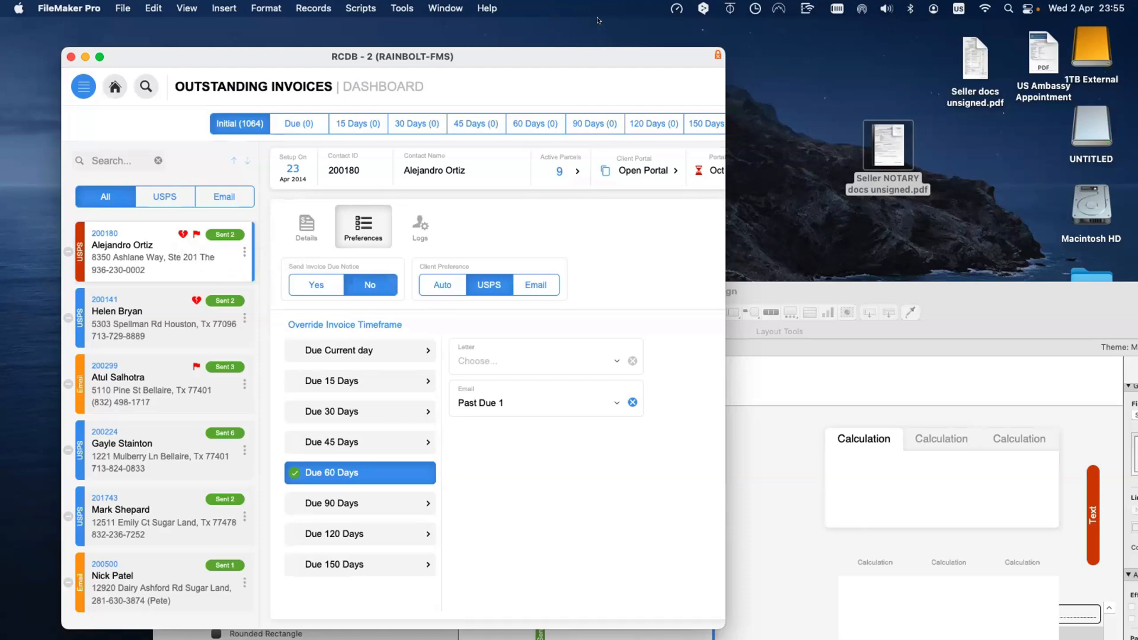
key(super+Tab)
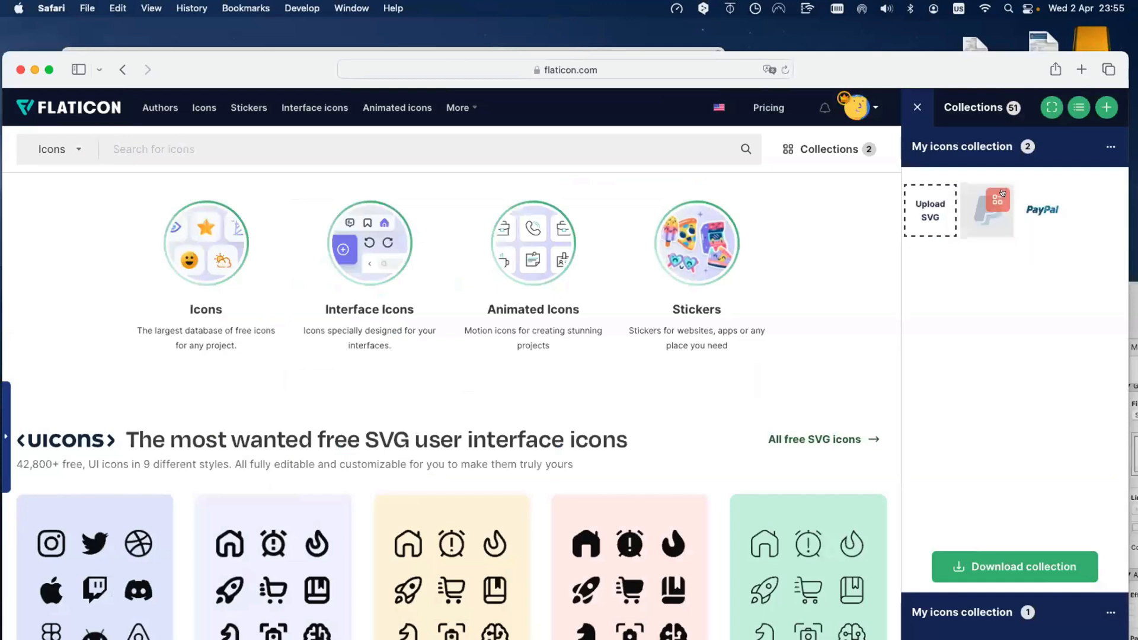
Step: Remove the first and PayPal icons from the collection, then search Flaticon for 'invoice paid'
click(998, 200)
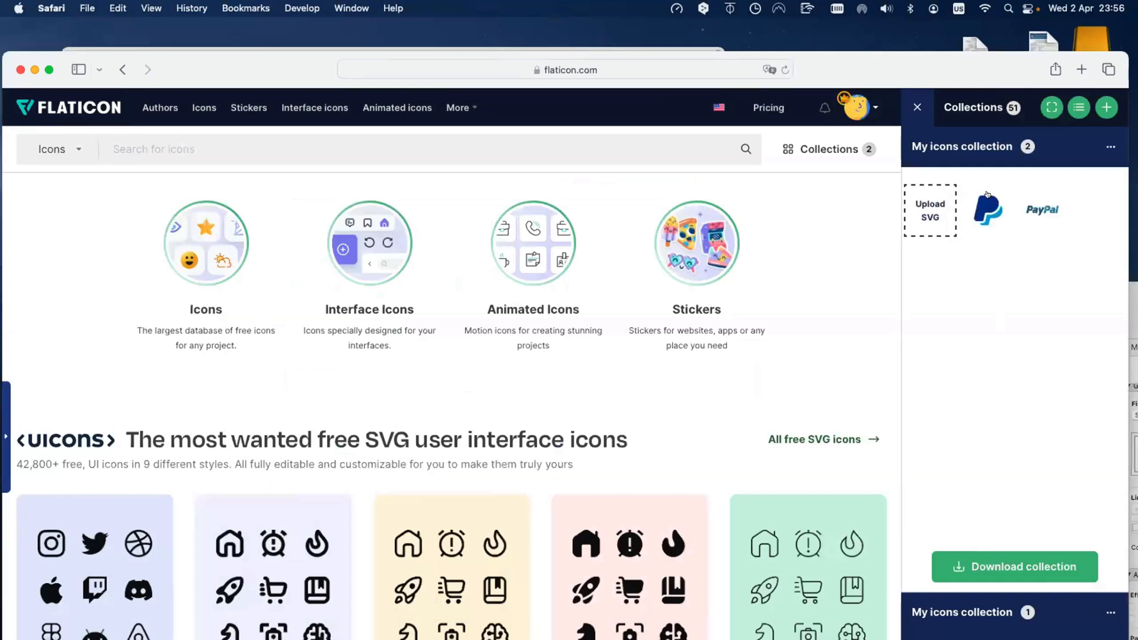
click(996, 197)
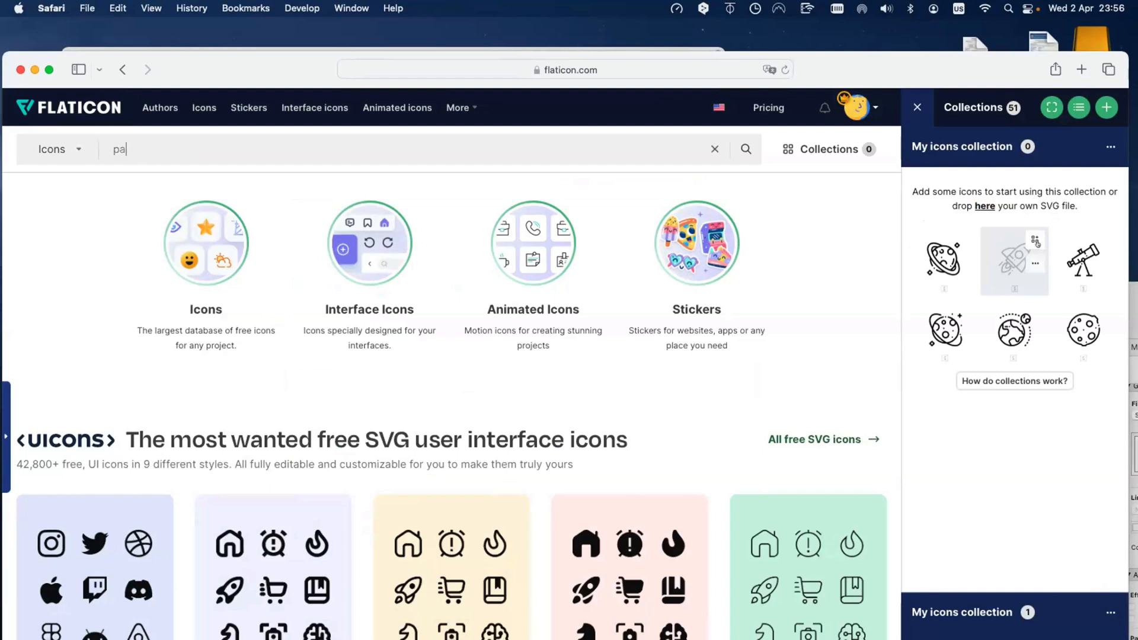
text(p)
key(BackSpace)
text(in)
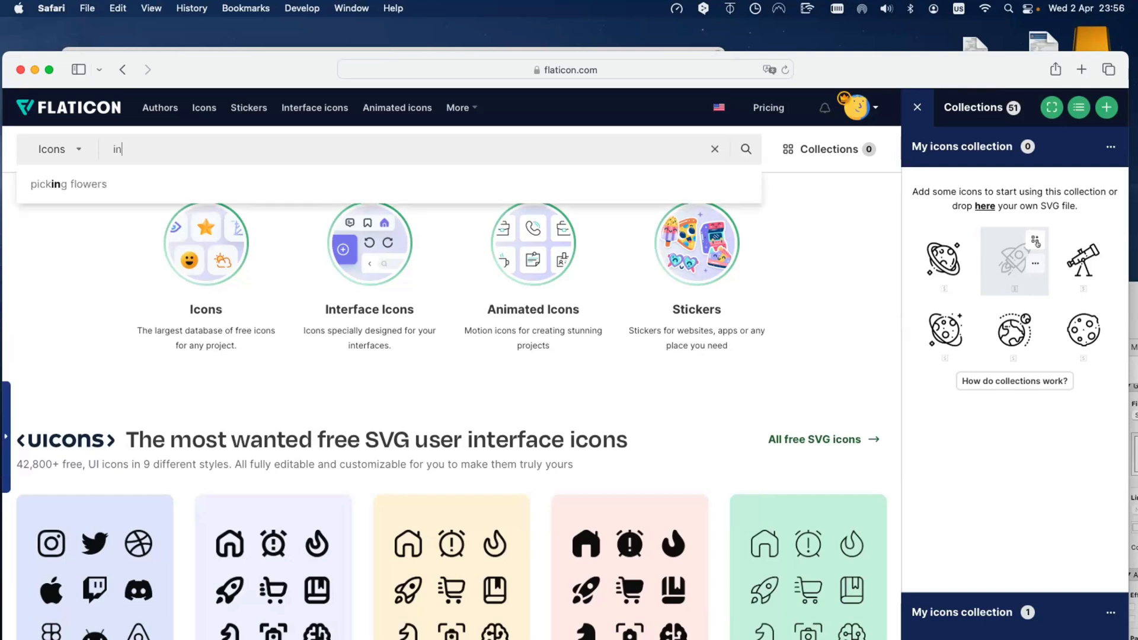
text(voice paid)
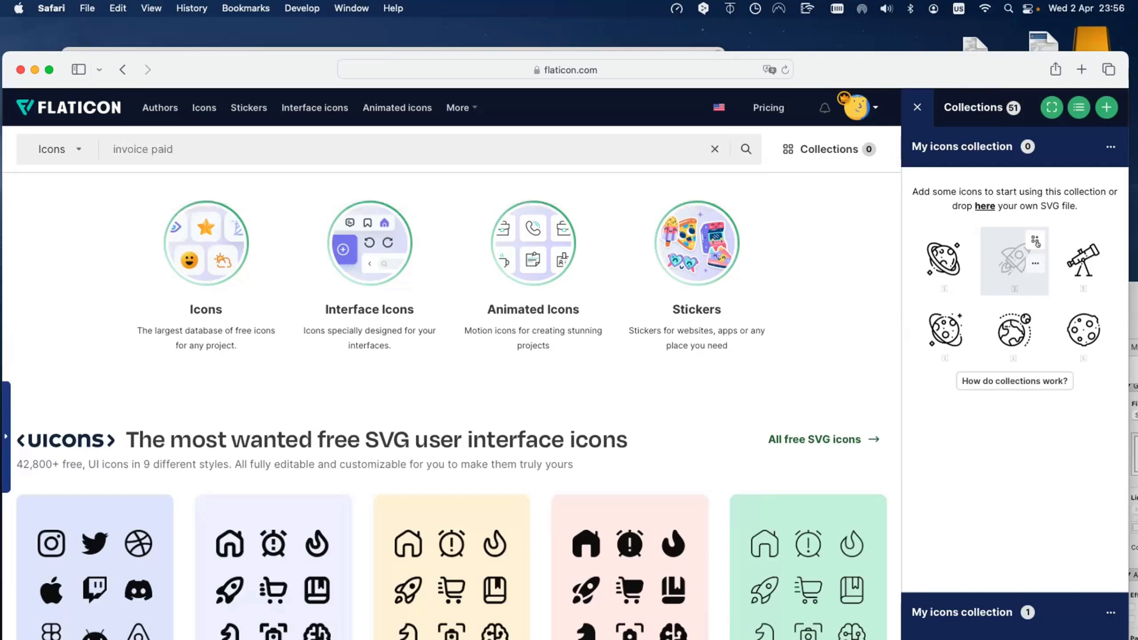
key(Return)
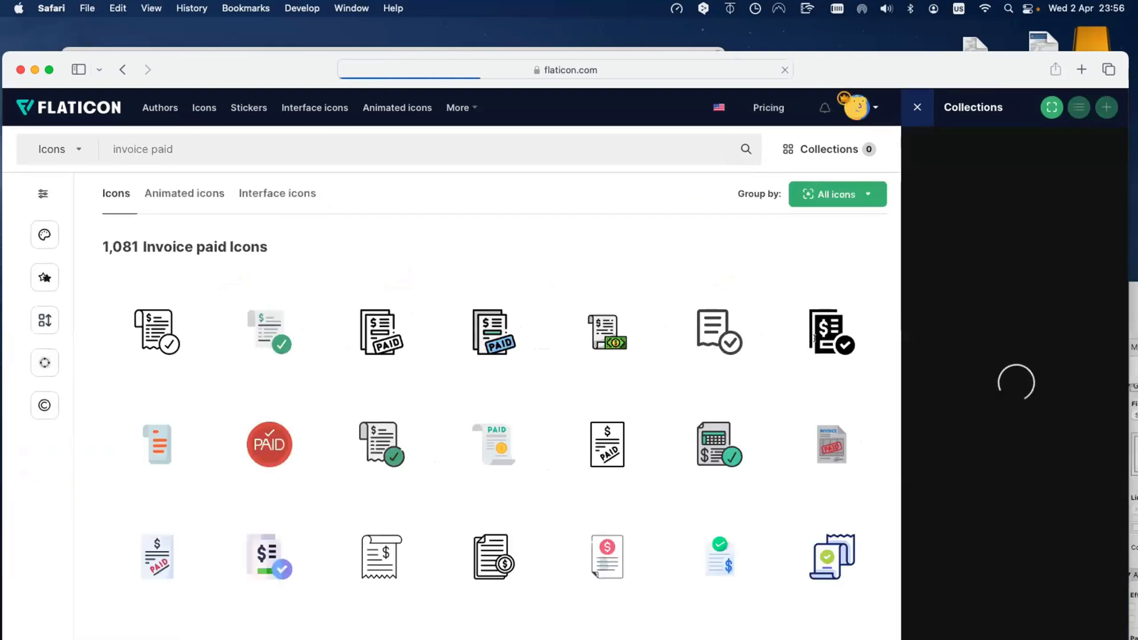
Step: Scroll the 1,081 results and move Safari aside to reveal the FileMaker dashboard
scroll(417, 416, down, 5)
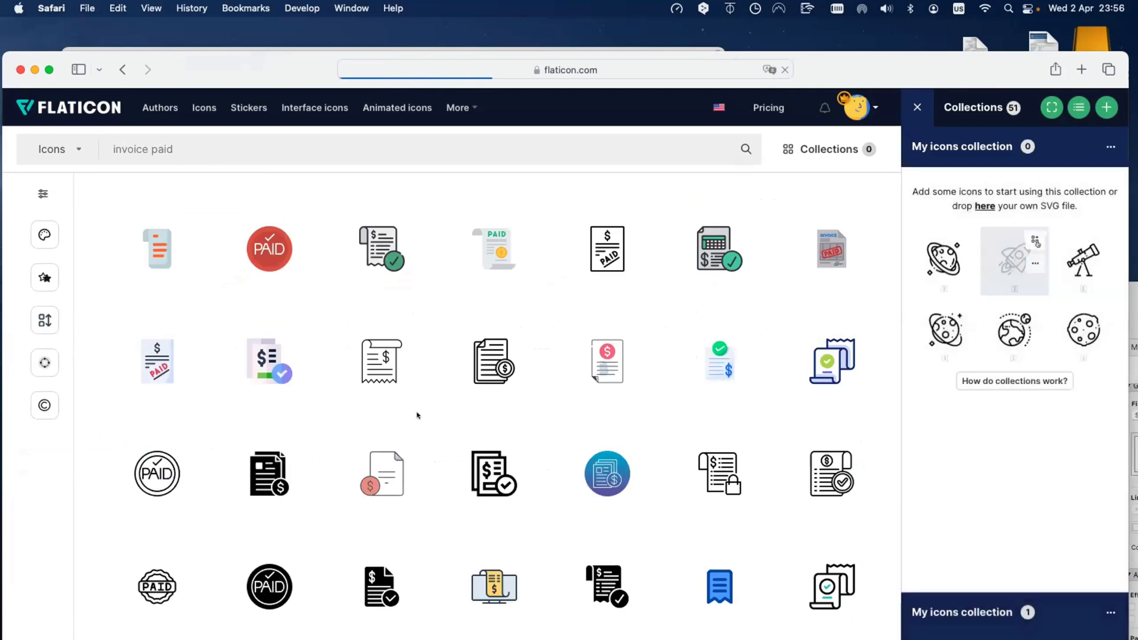
scroll(335, 233, up, 1)
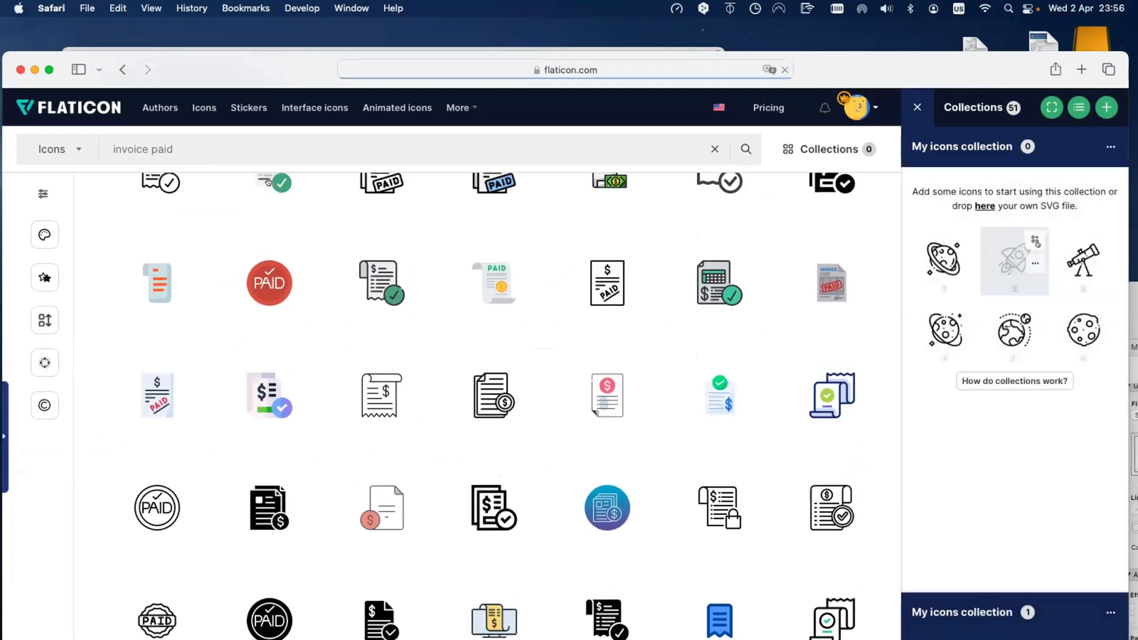
drag(215, 64, 680, 302)
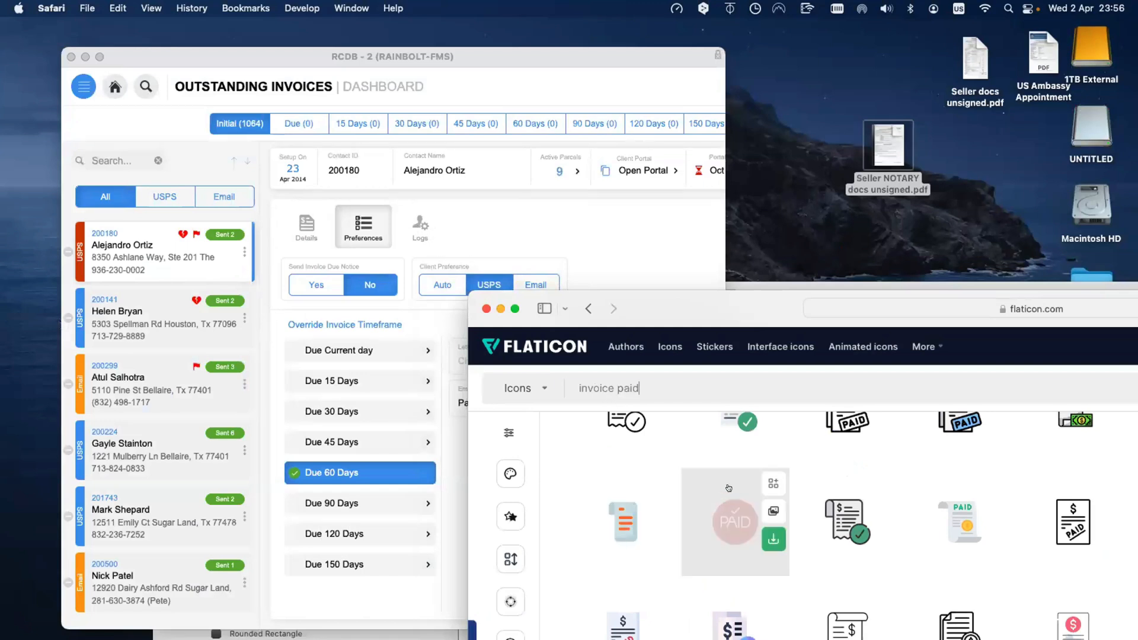
Step: Rearrange the dashboard and Flaticon windows so the invoice paid results sit in front with collections visible
scroll(796, 485, up, 1)
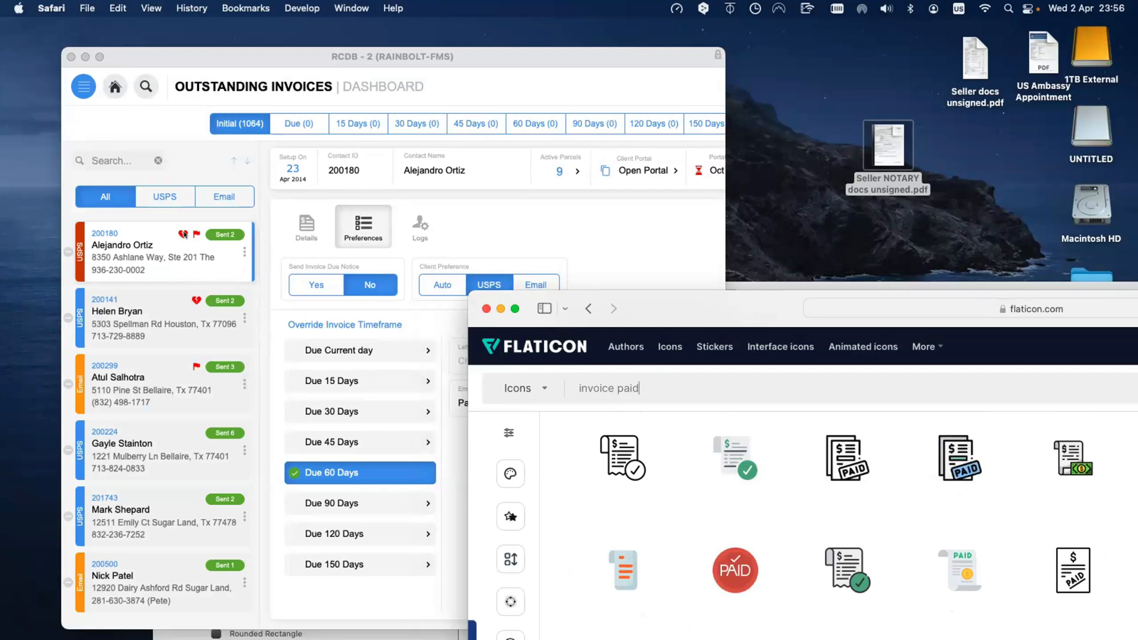
mouse_move(843, 455)
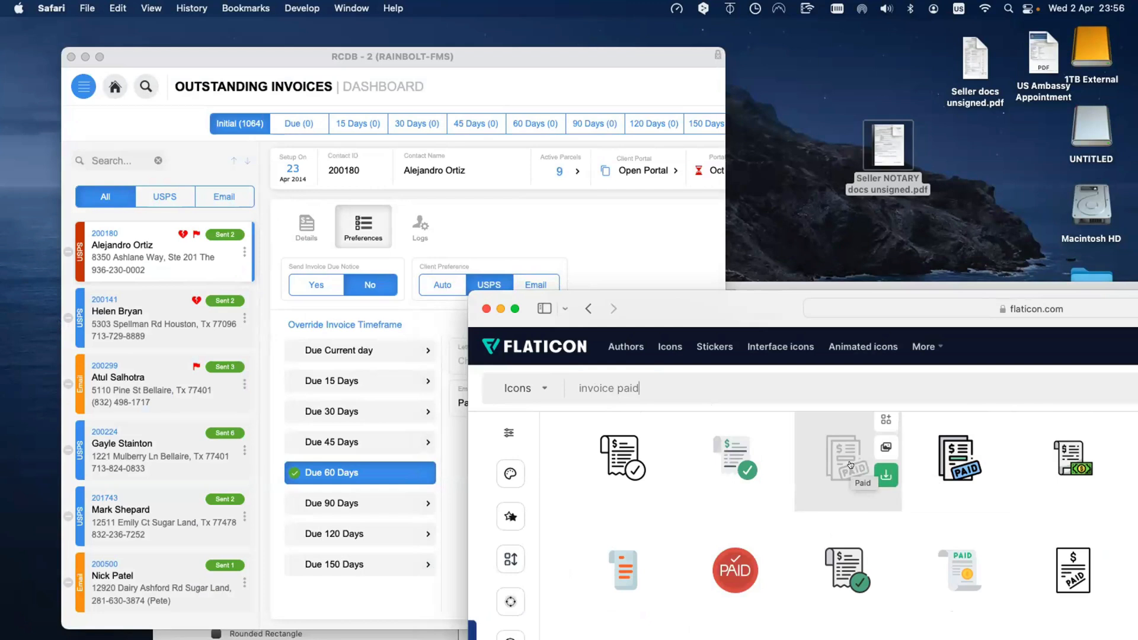
scroll(851, 464, down, 1)
drag(686, 317, 611, 225)
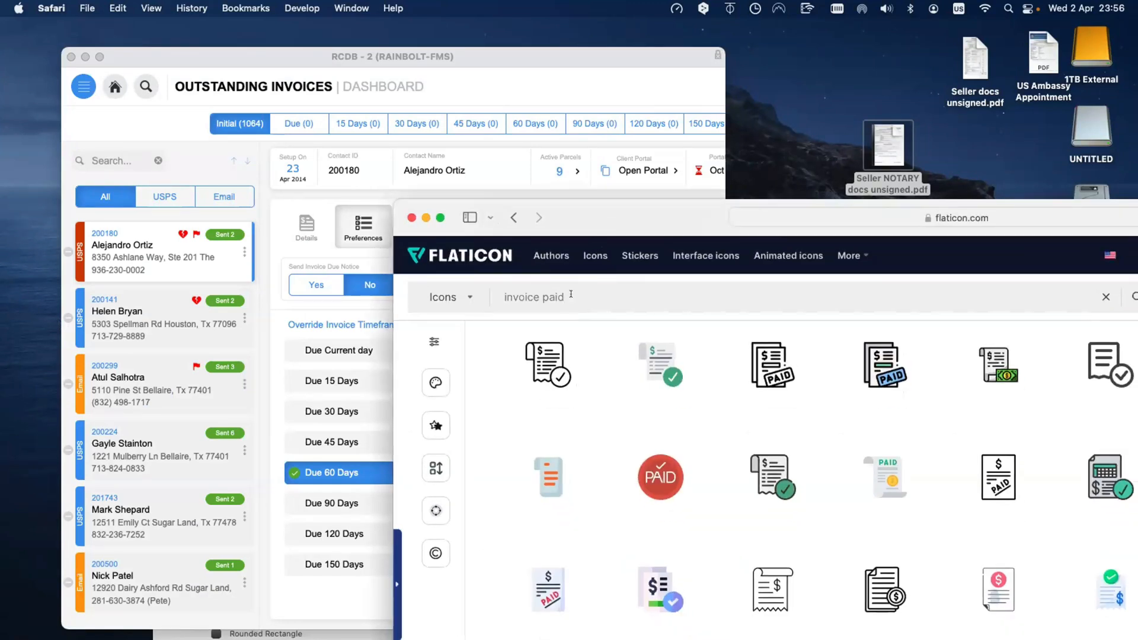
drag(571, 295, 485, 295)
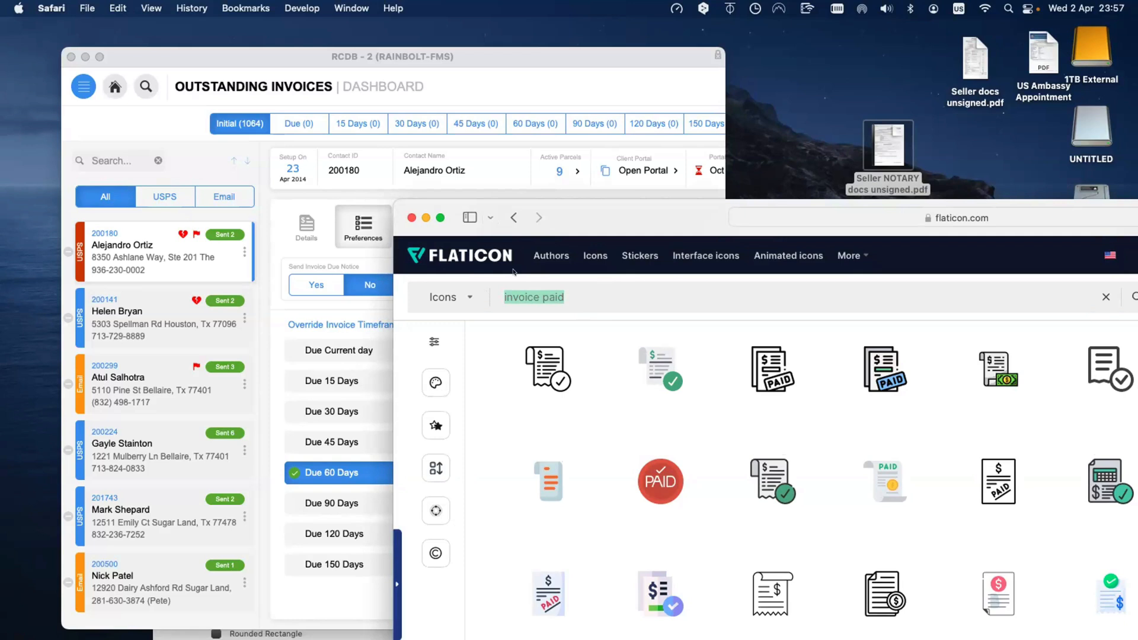
click(188, 63)
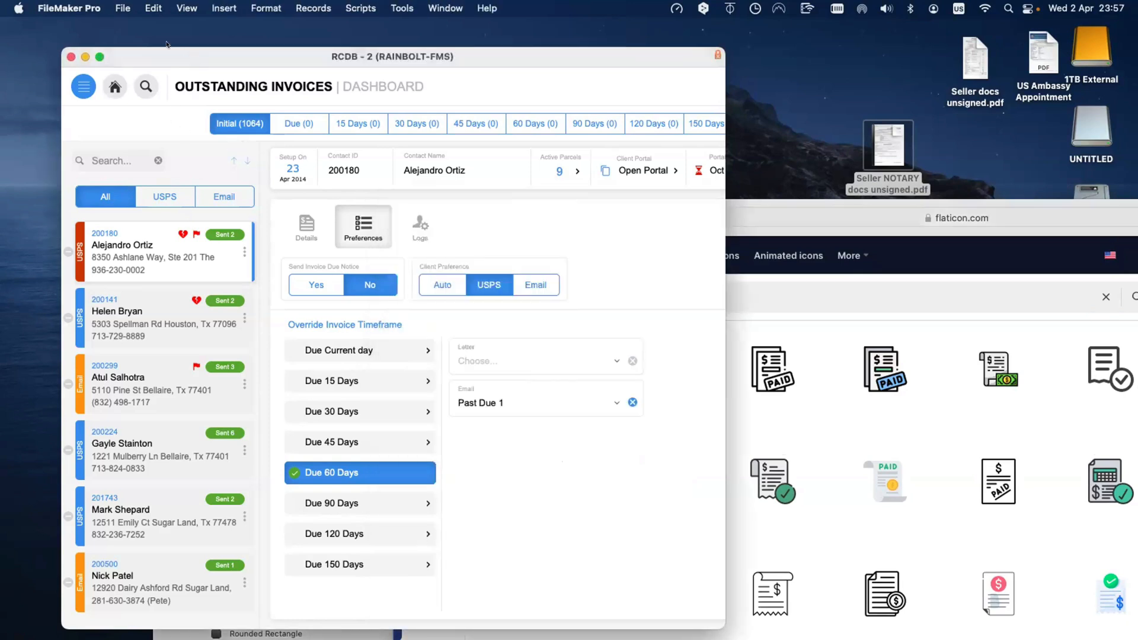
drag(188, 63, 161, 42)
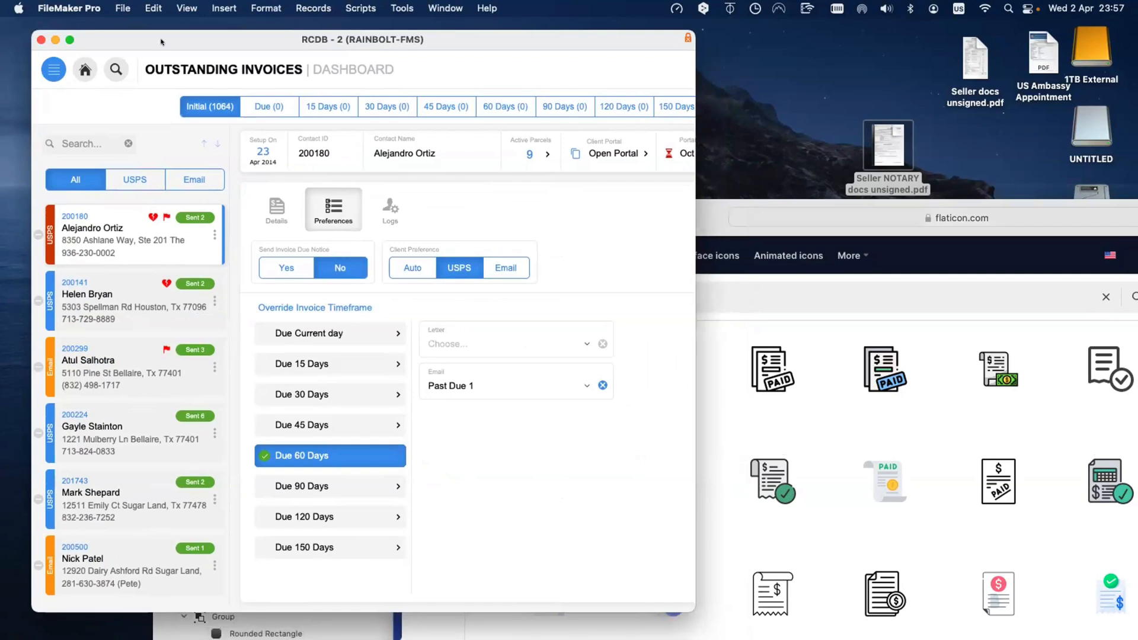
click(925, 293)
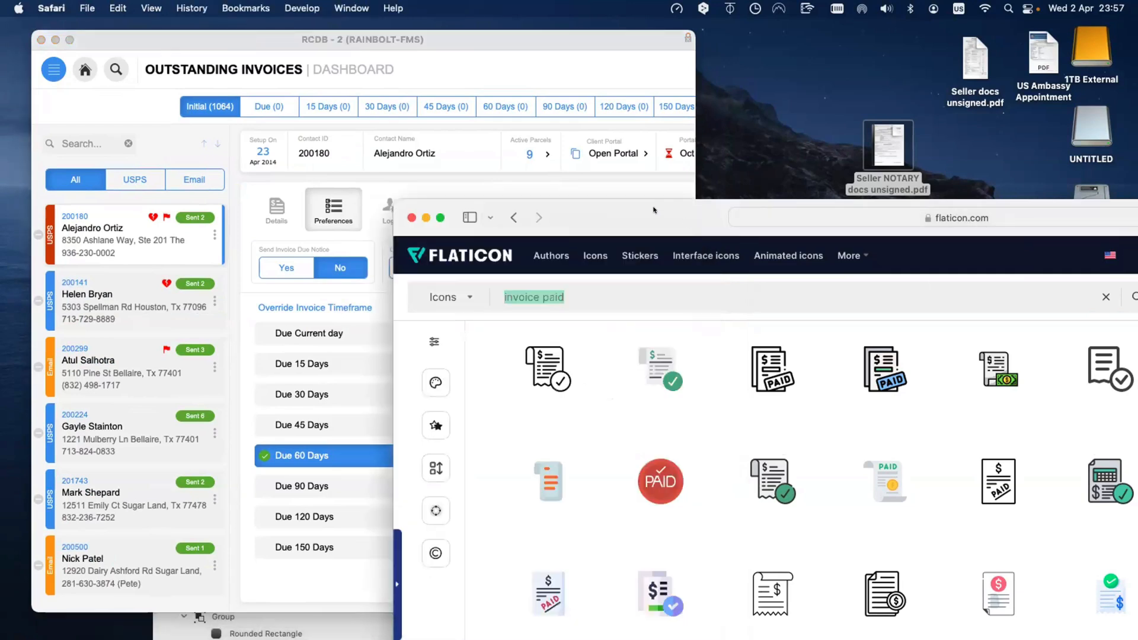
drag(693, 221, 652, 205)
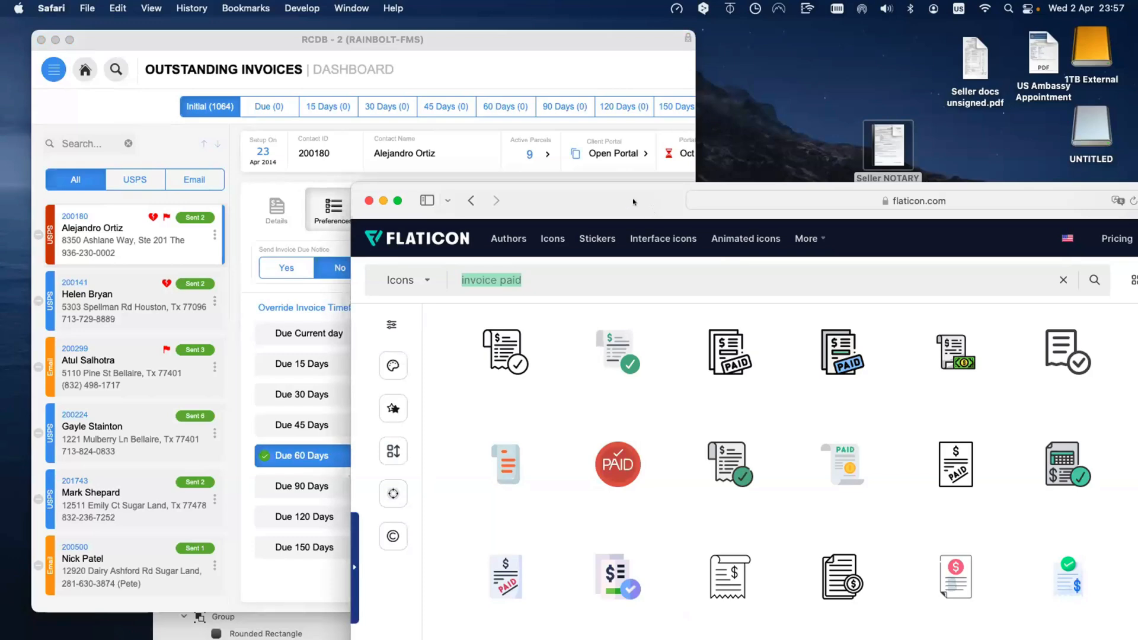
drag(632, 198, 352, 105)
Step: Download the invoice checkmark icon as PNG and recolour it dark red in the icon editor
click(890, 262)
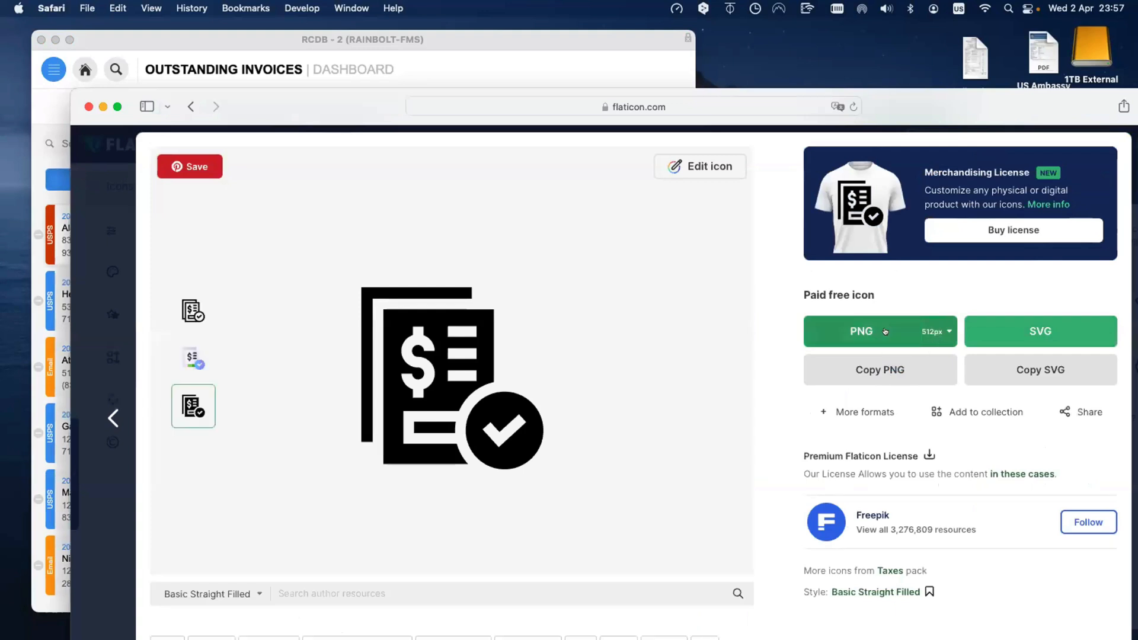
click(939, 332)
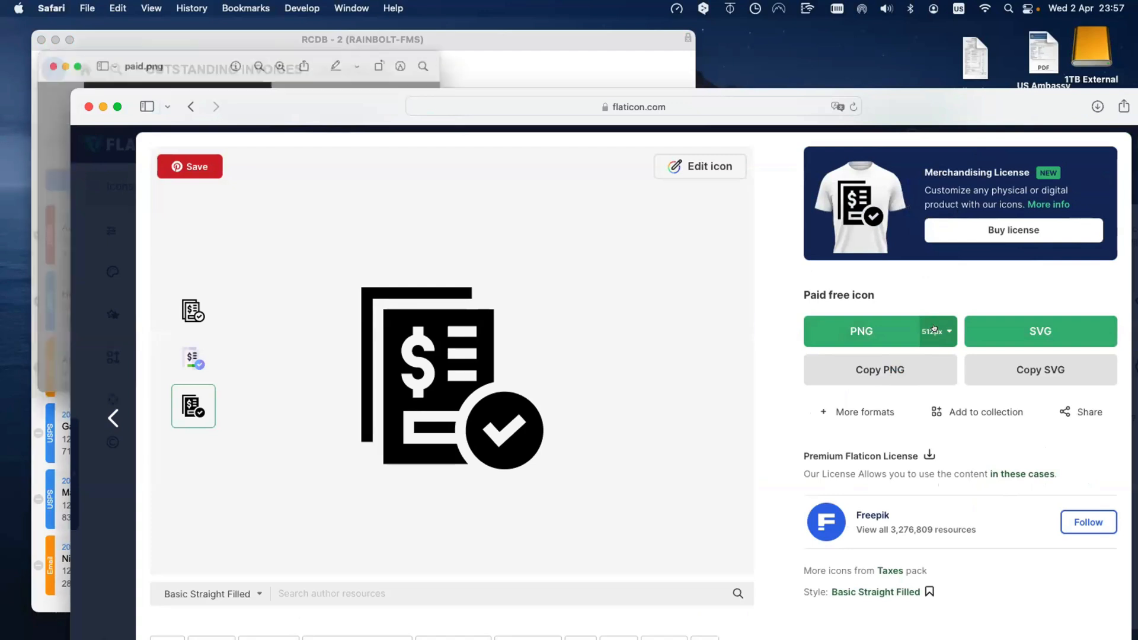
click(934, 331)
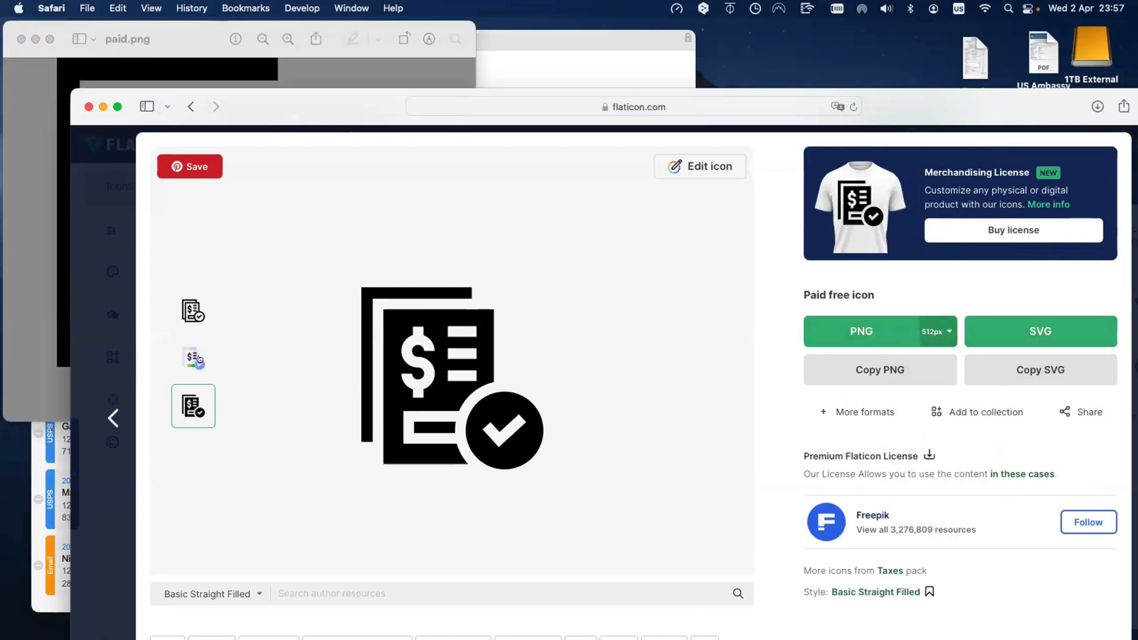
click(704, 169)
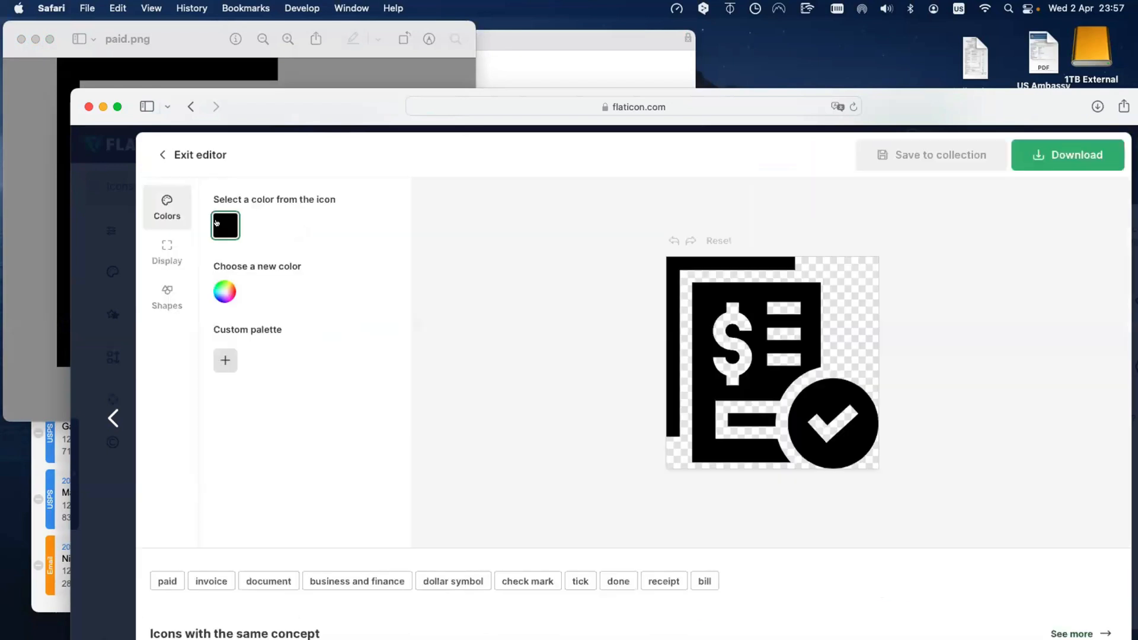
click(223, 292)
drag(329, 352, 353, 363)
click(290, 305)
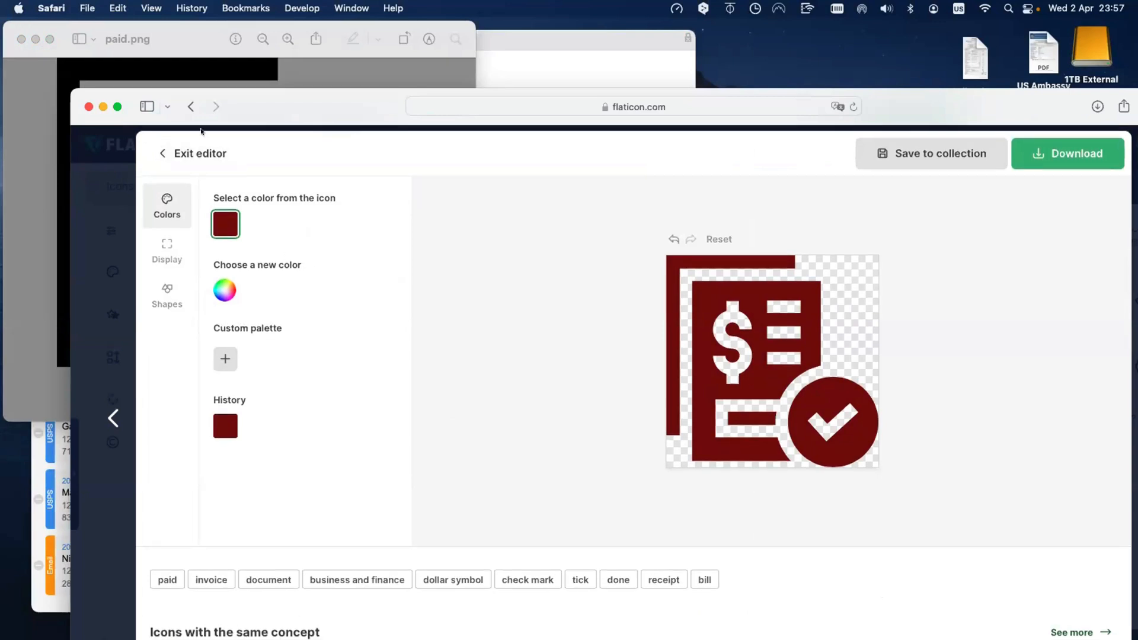
Step: Close the paid.png preview, then reposition and enlarge the Flaticon window beside the dashboard
drag(282, 111, 483, 246)
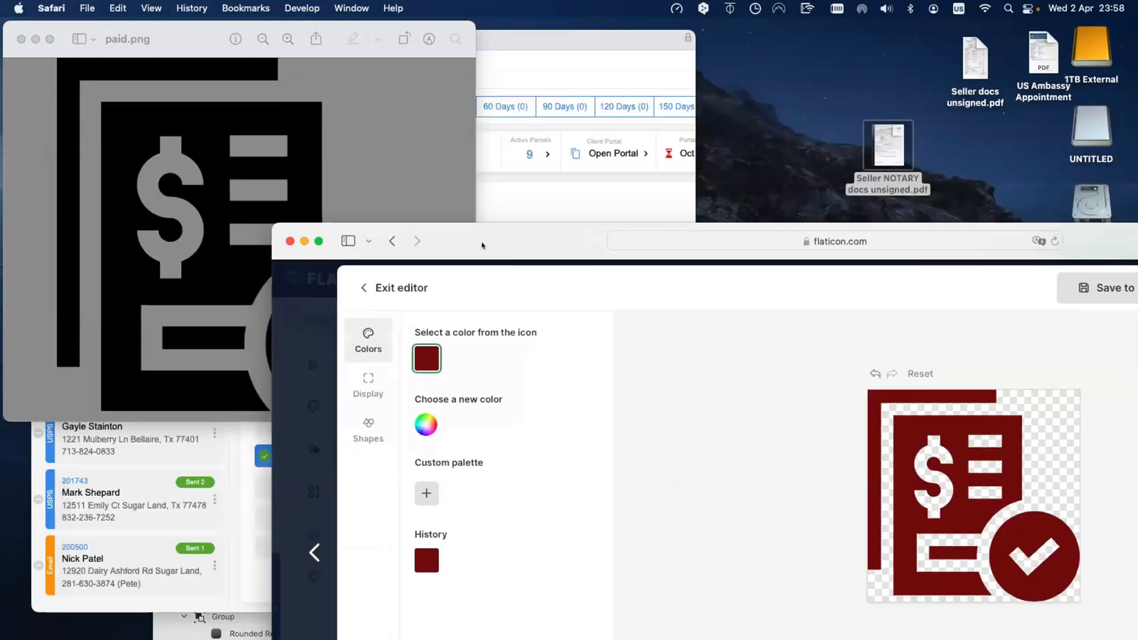
click(20, 39)
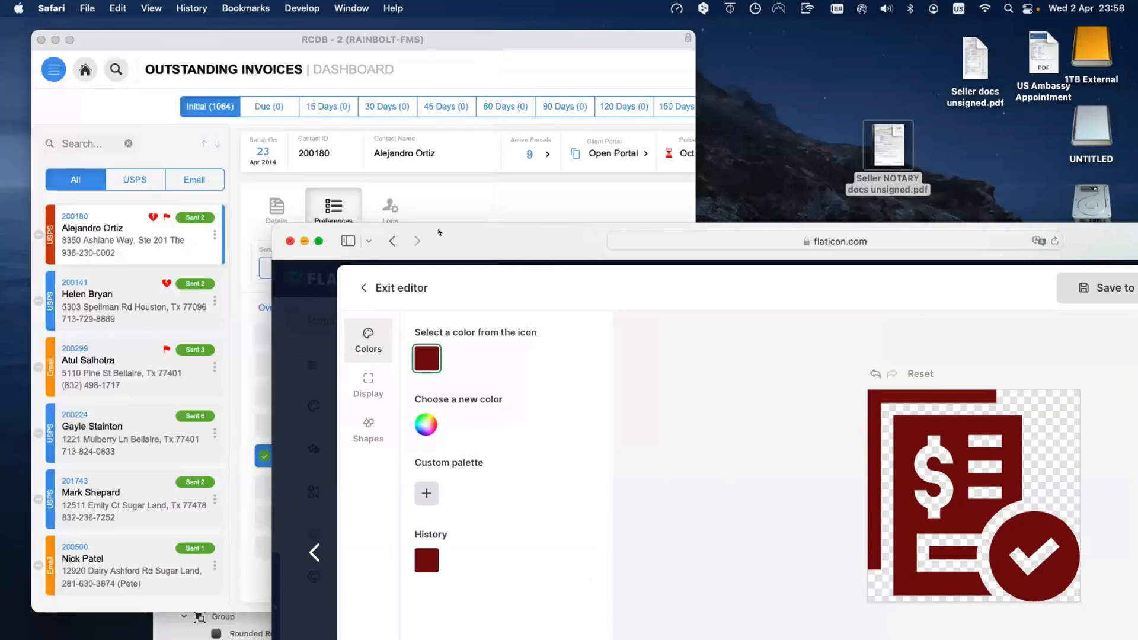
drag(478, 237, 508, 209)
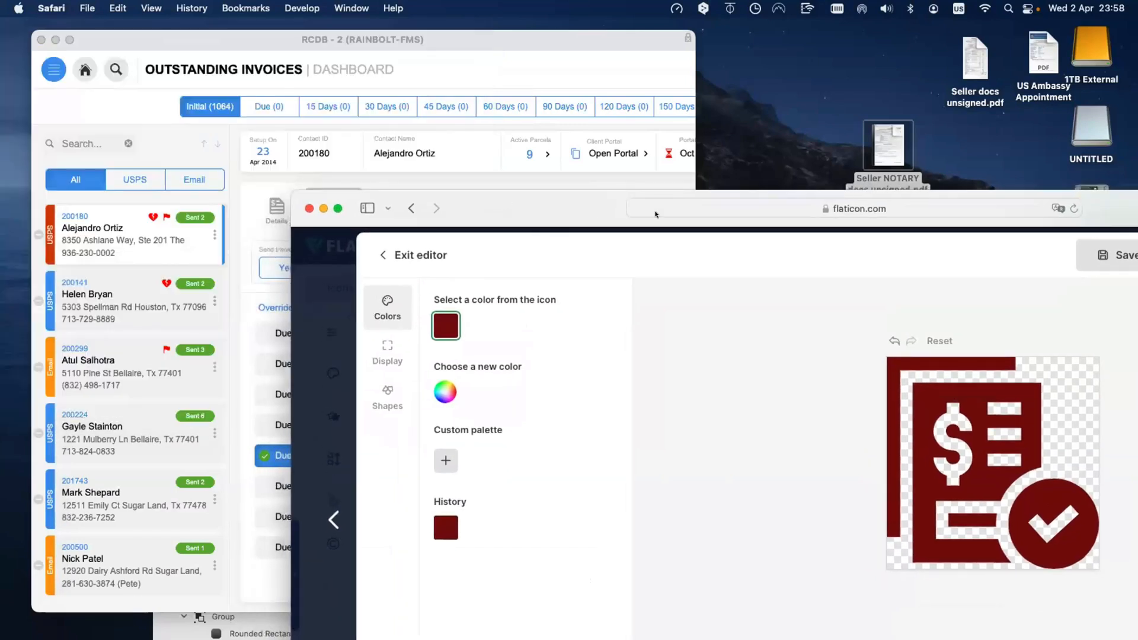
drag(656, 214, 653, 184)
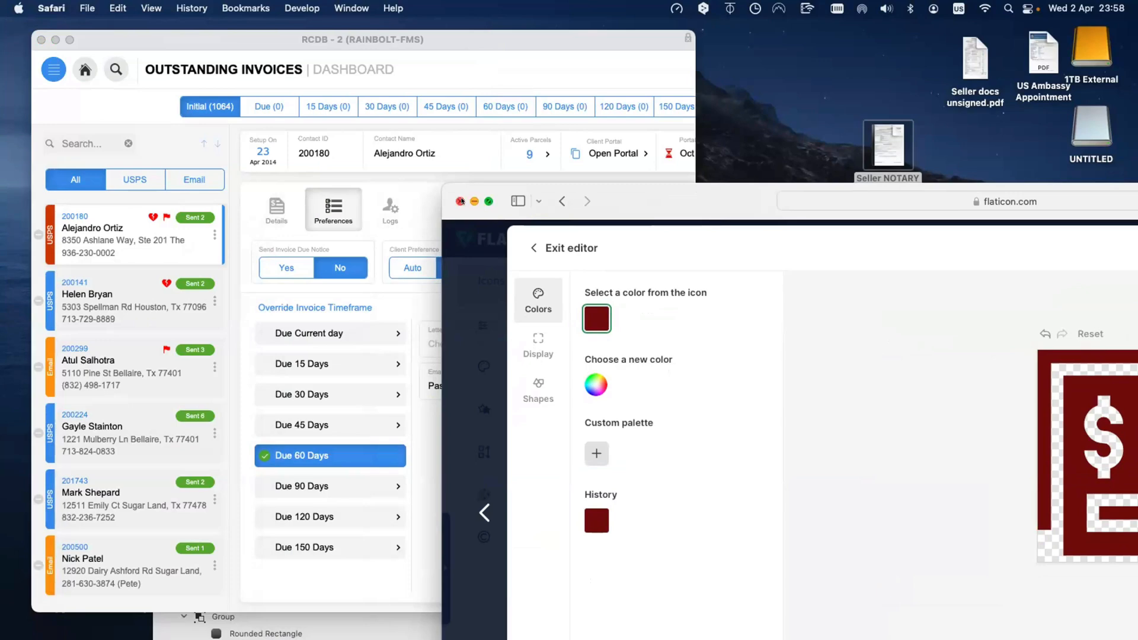
double_click(691, 219)
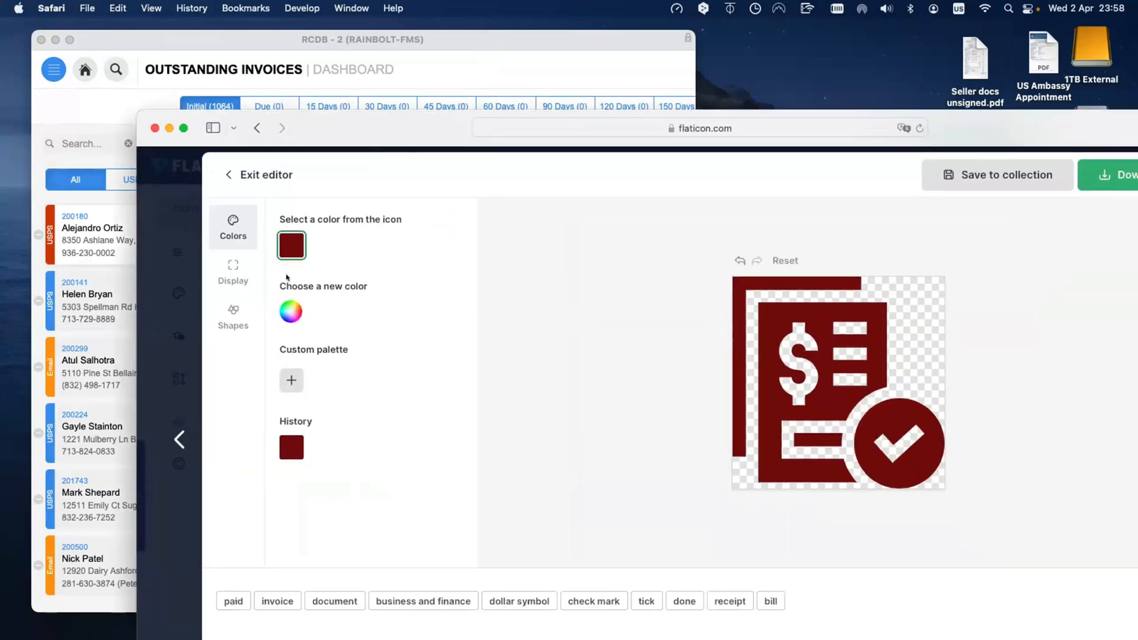
click(228, 276)
click(233, 228)
drag(349, 140, 496, 156)
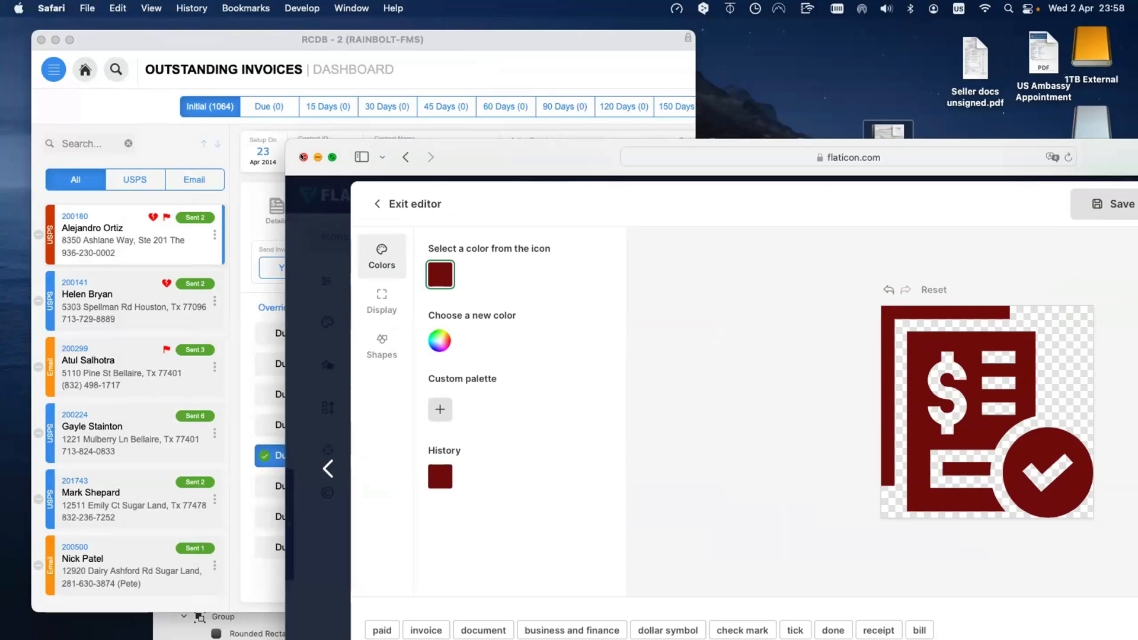
drag(489, 154, 584, 112)
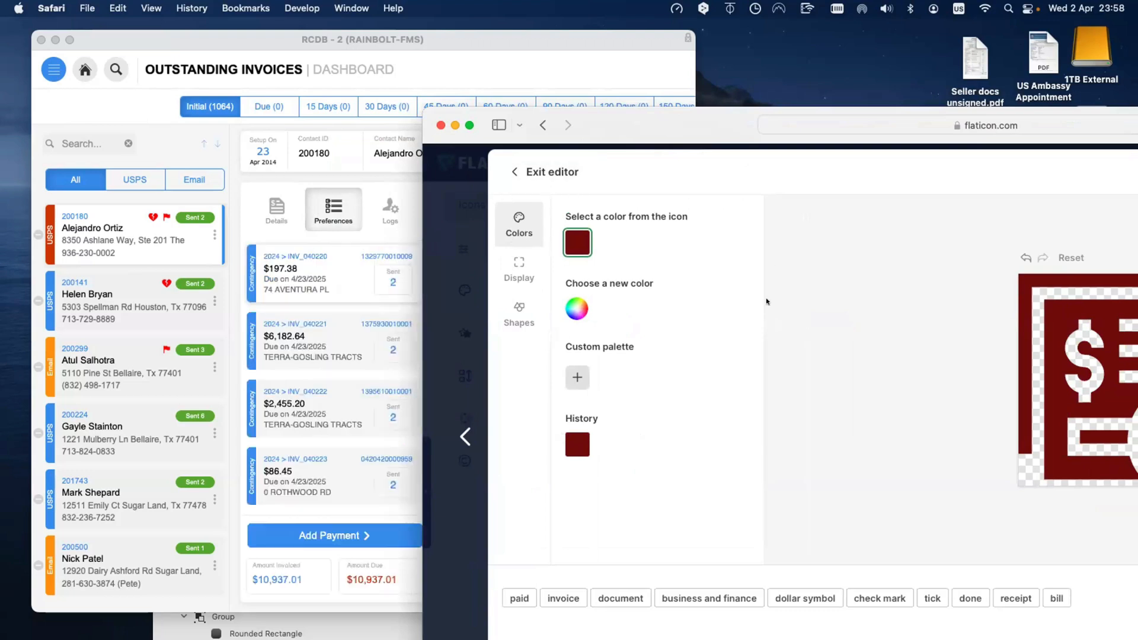
scroll(682, 362, down, 1)
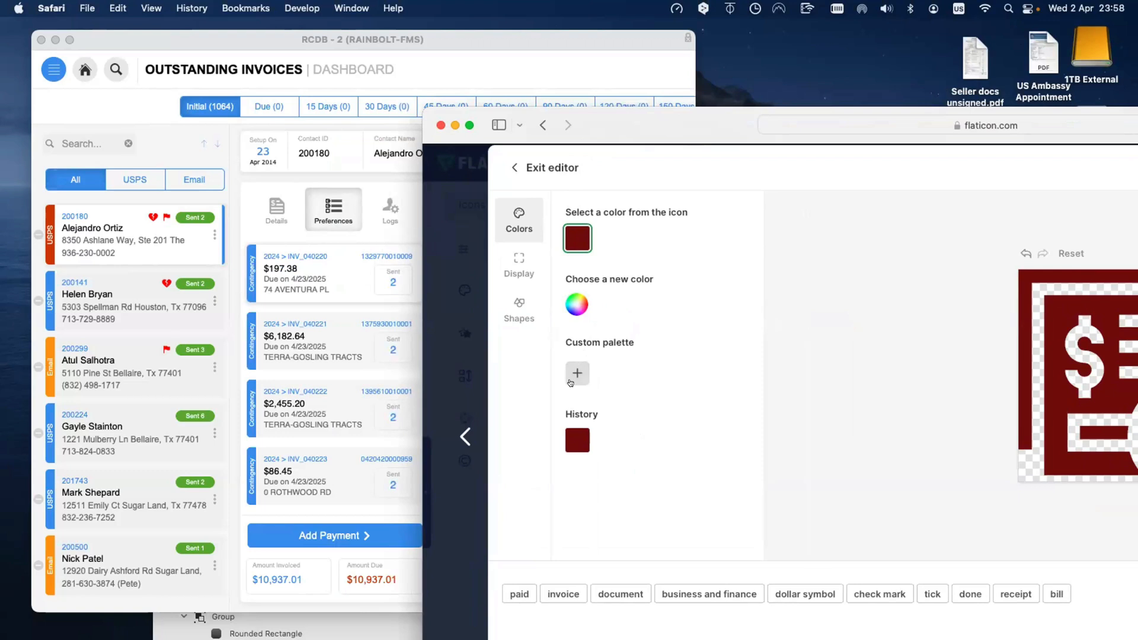
Step: Save teal #3A7C78 as a new custom palette swatch
click(570, 381)
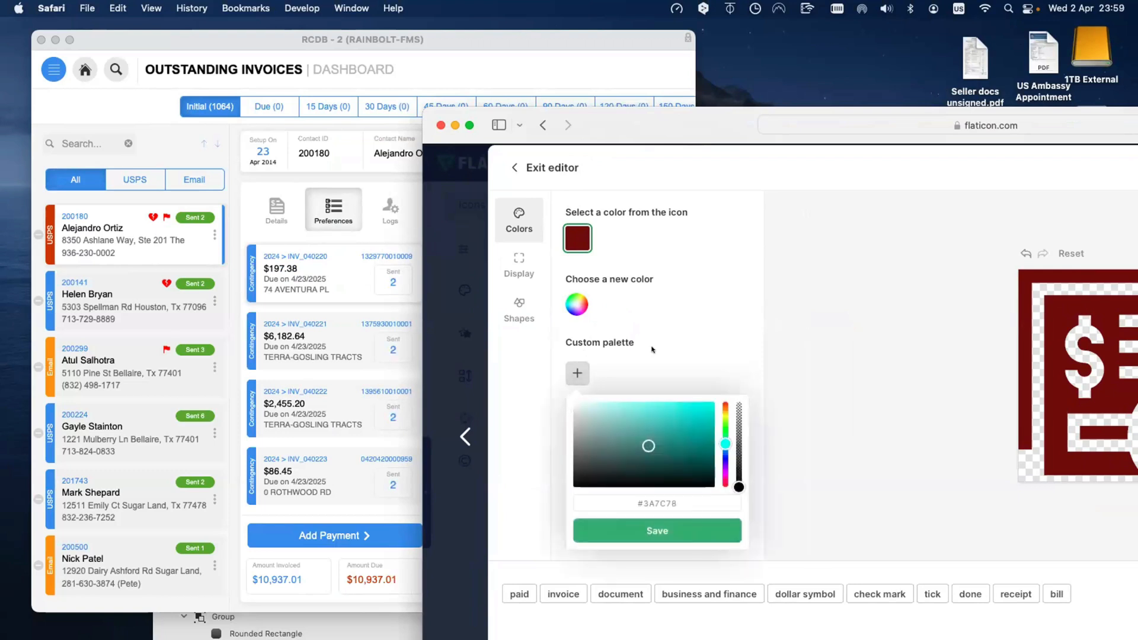
click(656, 530)
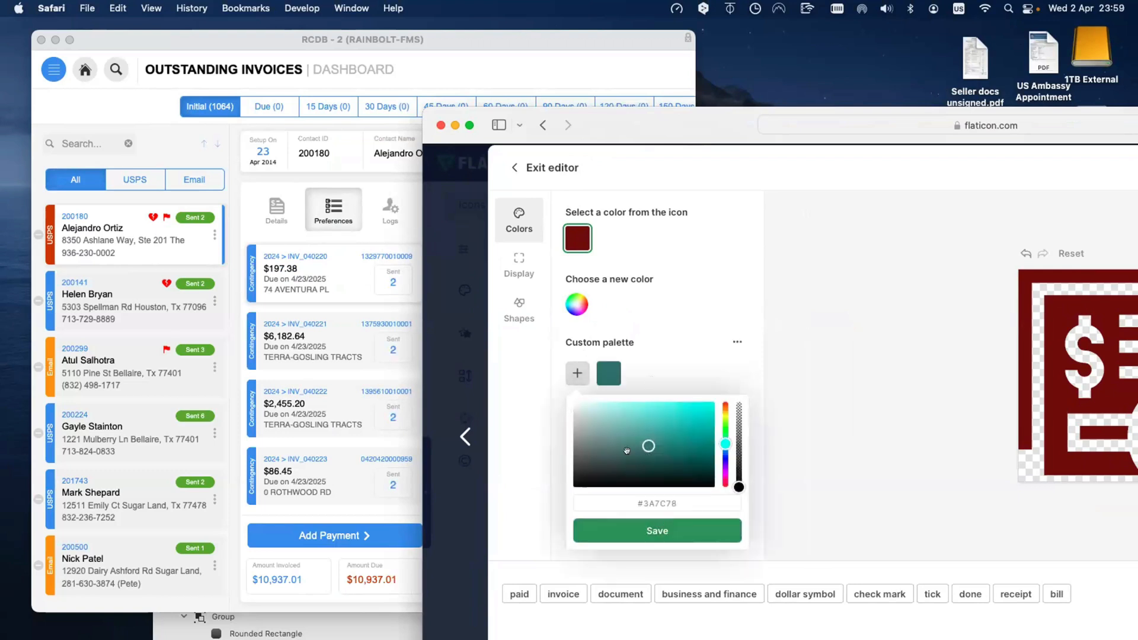
click(578, 374)
Step: Save green #517C3A to the custom palette and open the palette's options menu
click(578, 375)
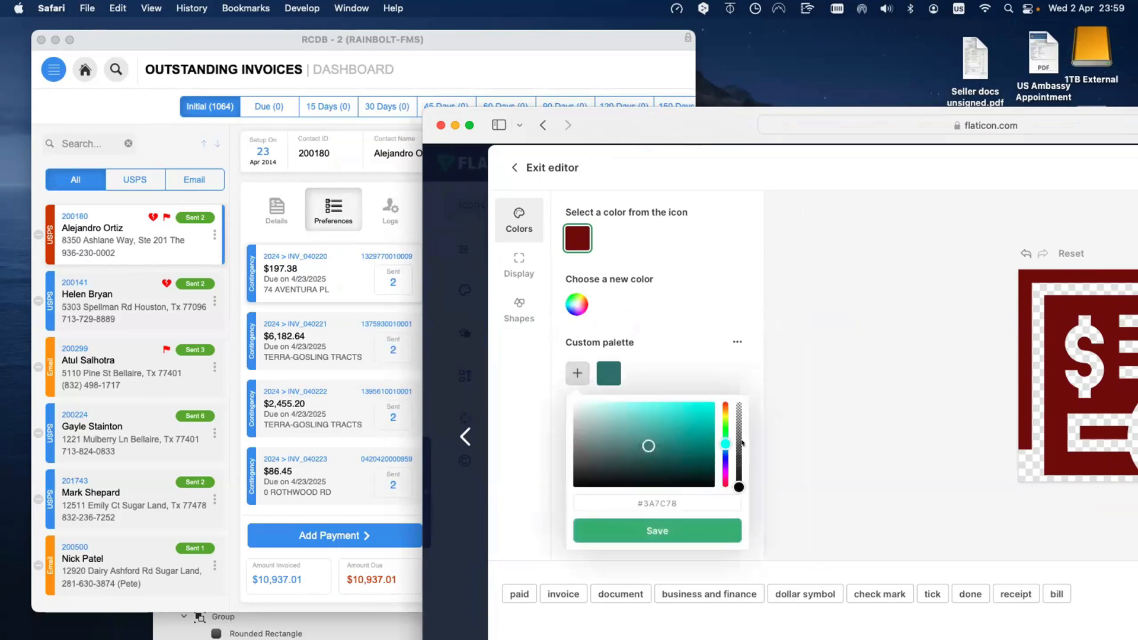
click(718, 421)
click(657, 531)
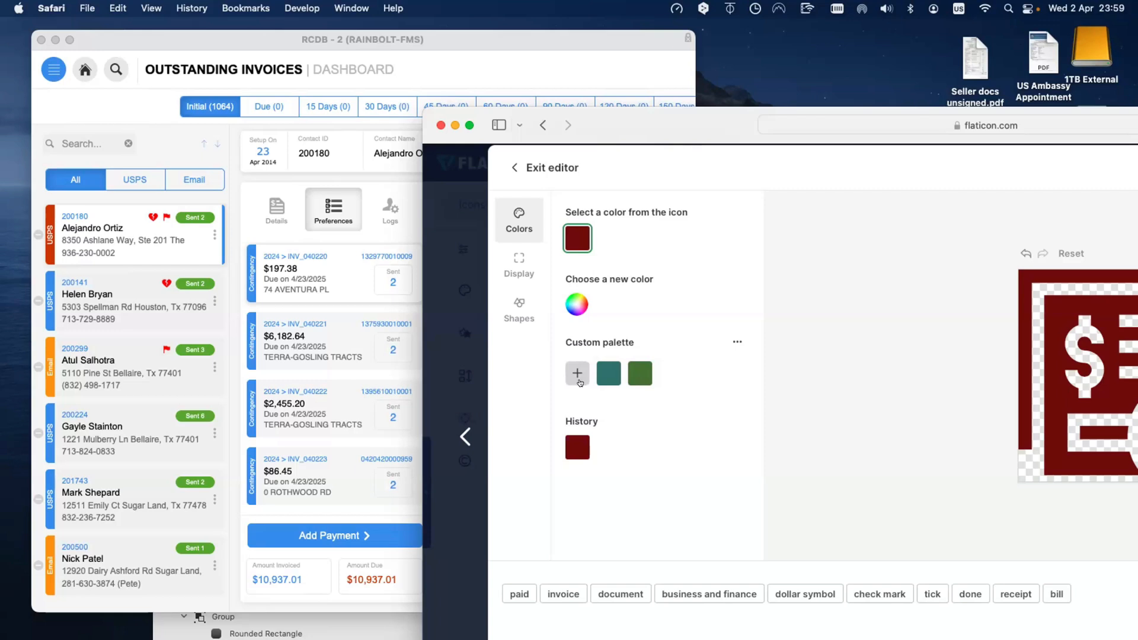
click(729, 342)
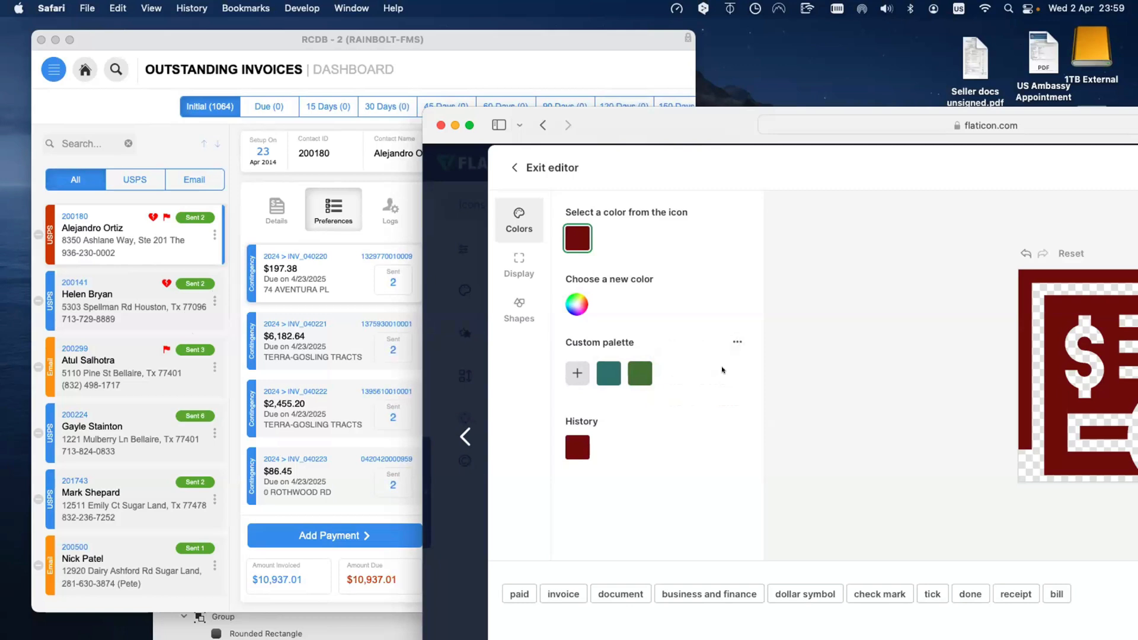
click(737, 340)
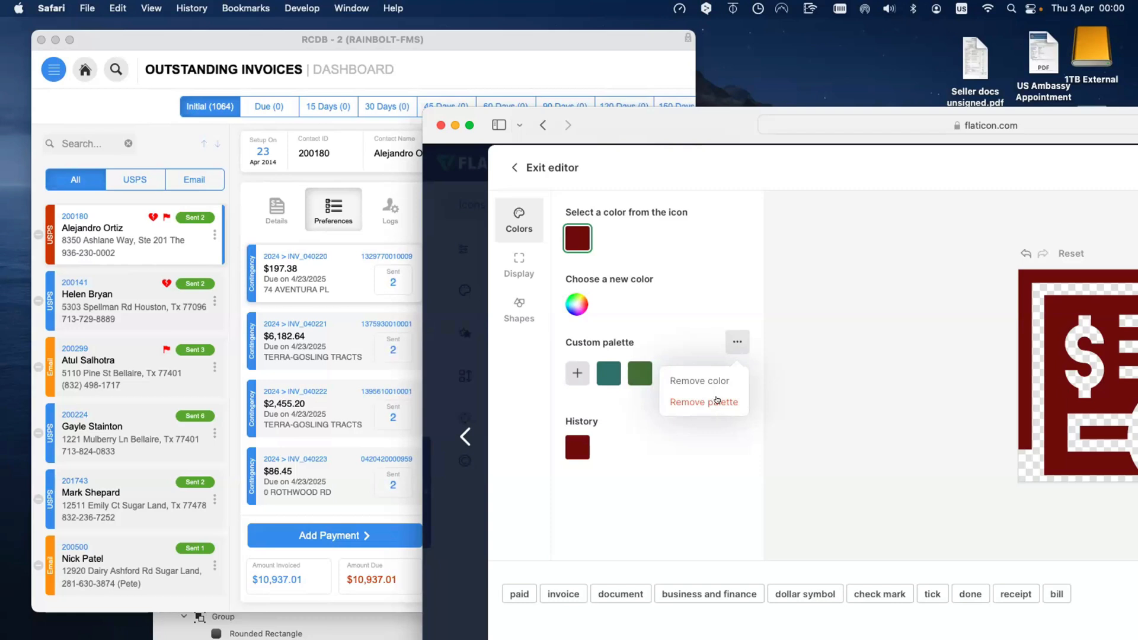
Step: Confirm removing Flaticon's custom palette, then move the browser aside to show the invoice dashboard
click(721, 403)
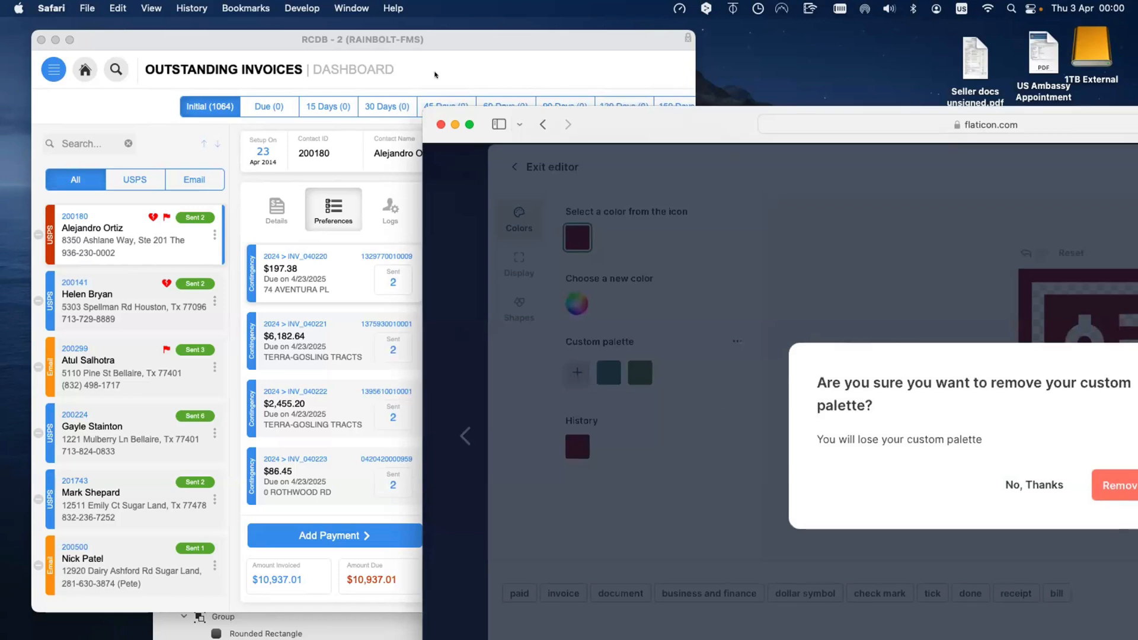
drag(730, 131, 435, 74)
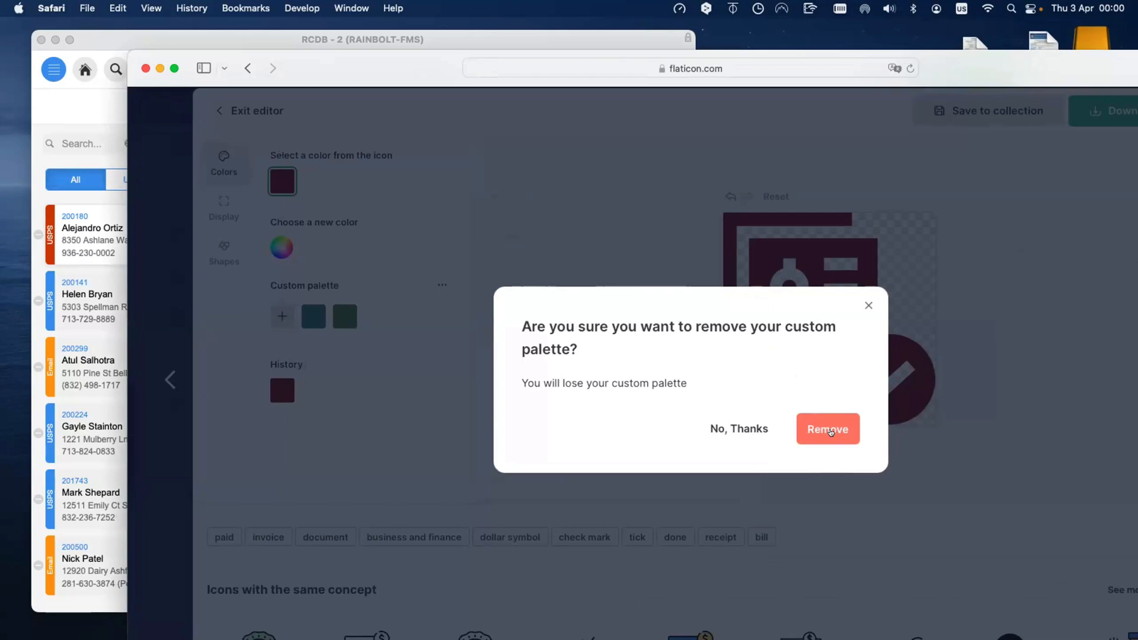
click(830, 432)
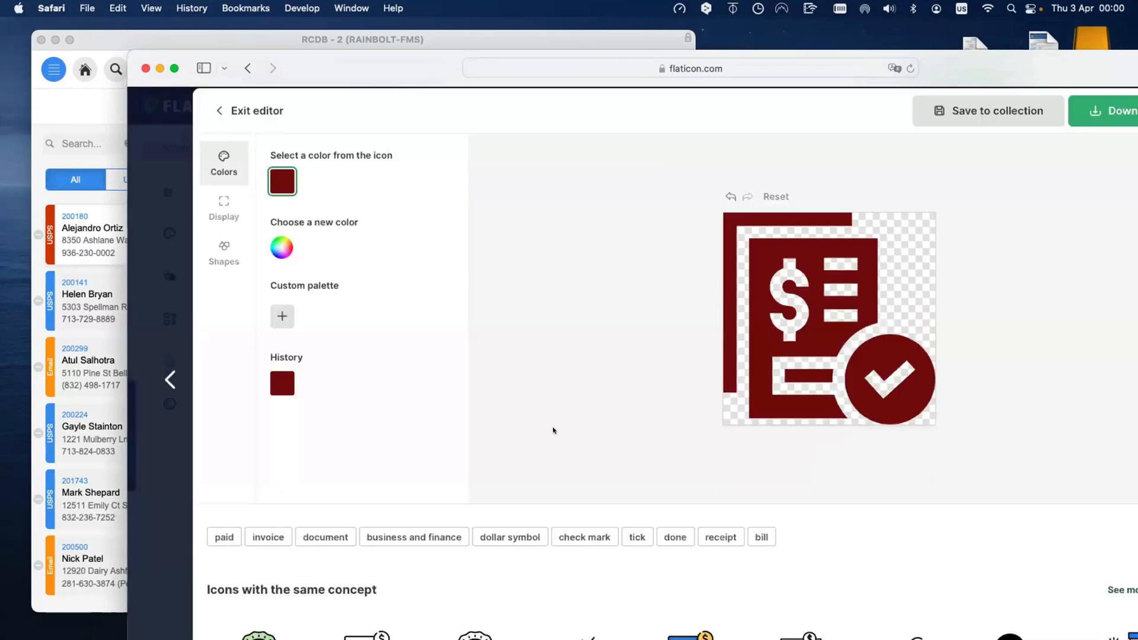
drag(296, 62, 438, 179)
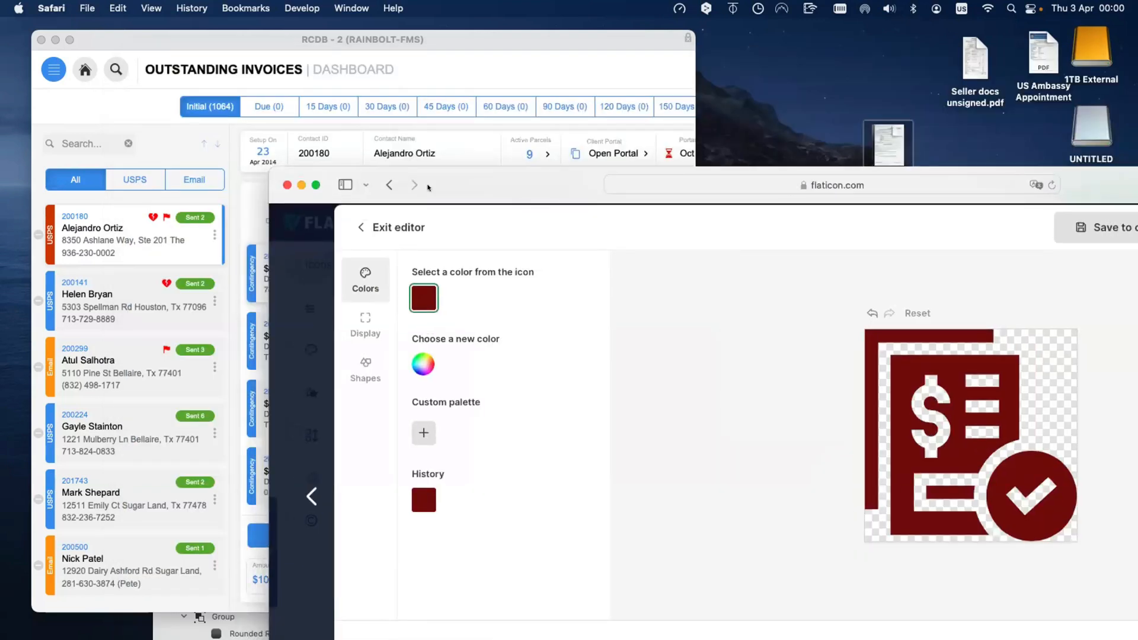
Step: Add the green colour back into Flaticon's custom palette as a new swatch
click(421, 440)
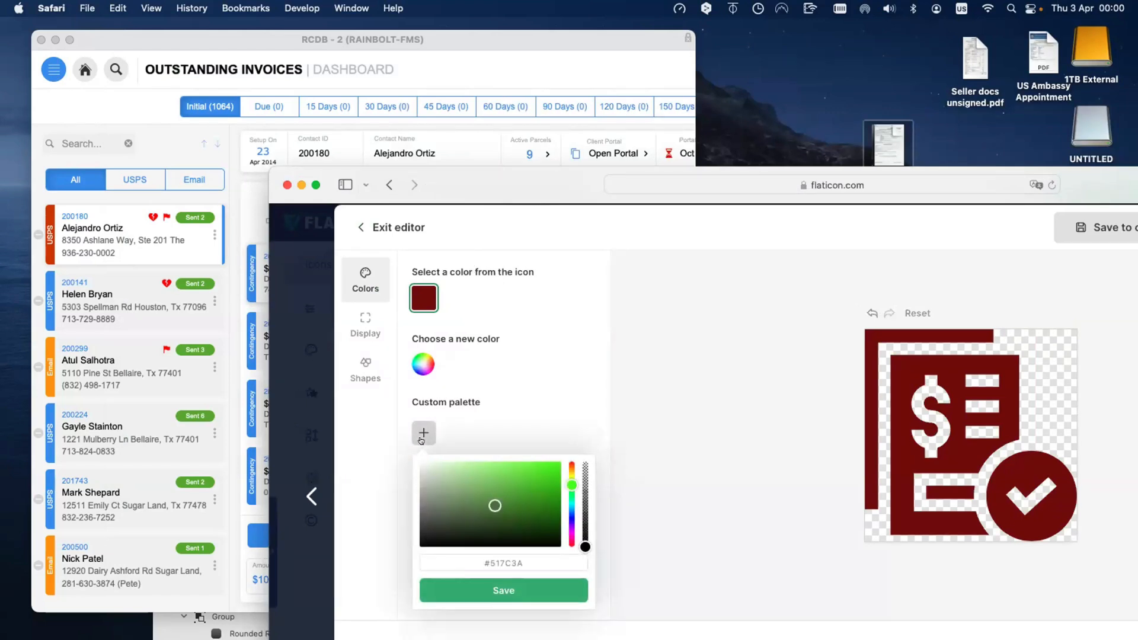
scroll(421, 428, up, 1)
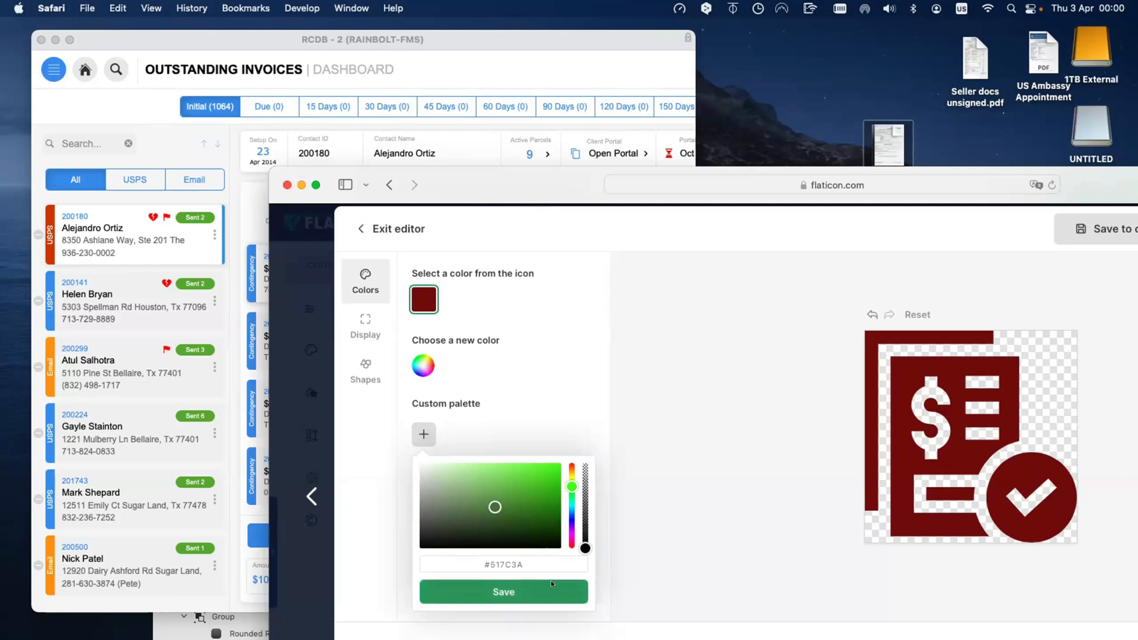
scroll(553, 584, up, 1)
drag(526, 179, 506, 113)
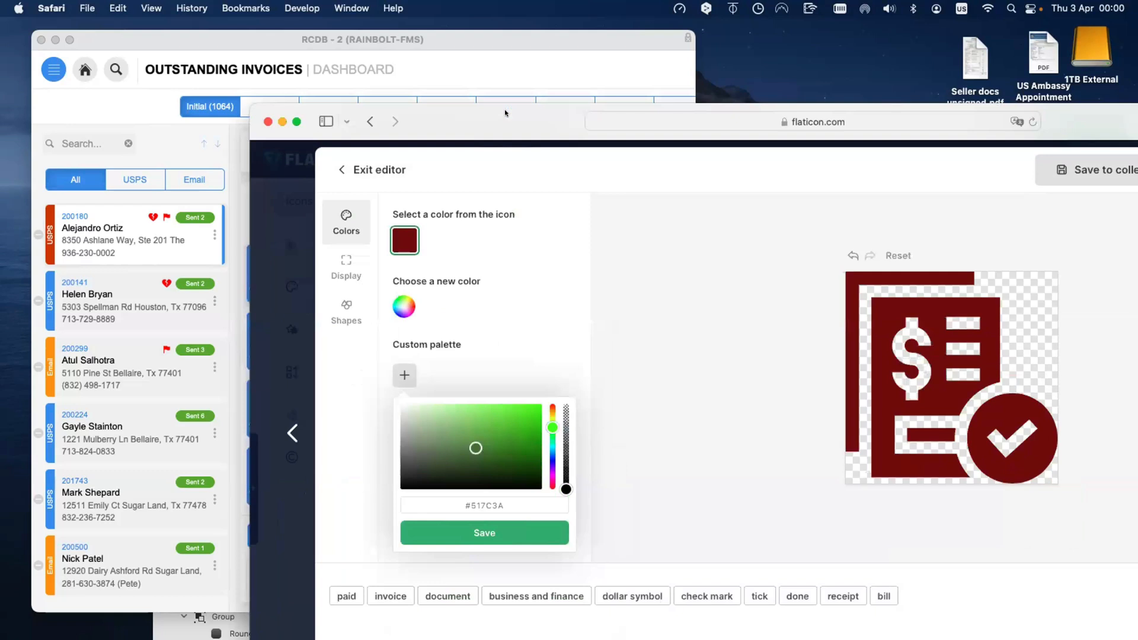
click(508, 531)
Step: Remove the whole custom palette again and move the browser down and right
click(565, 344)
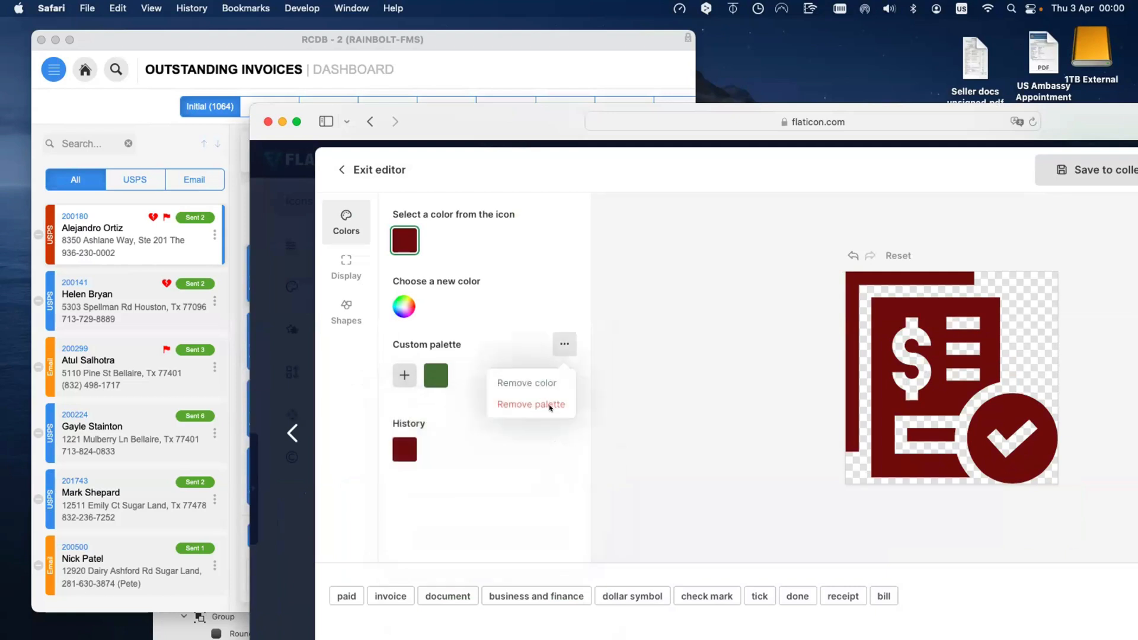
click(546, 405)
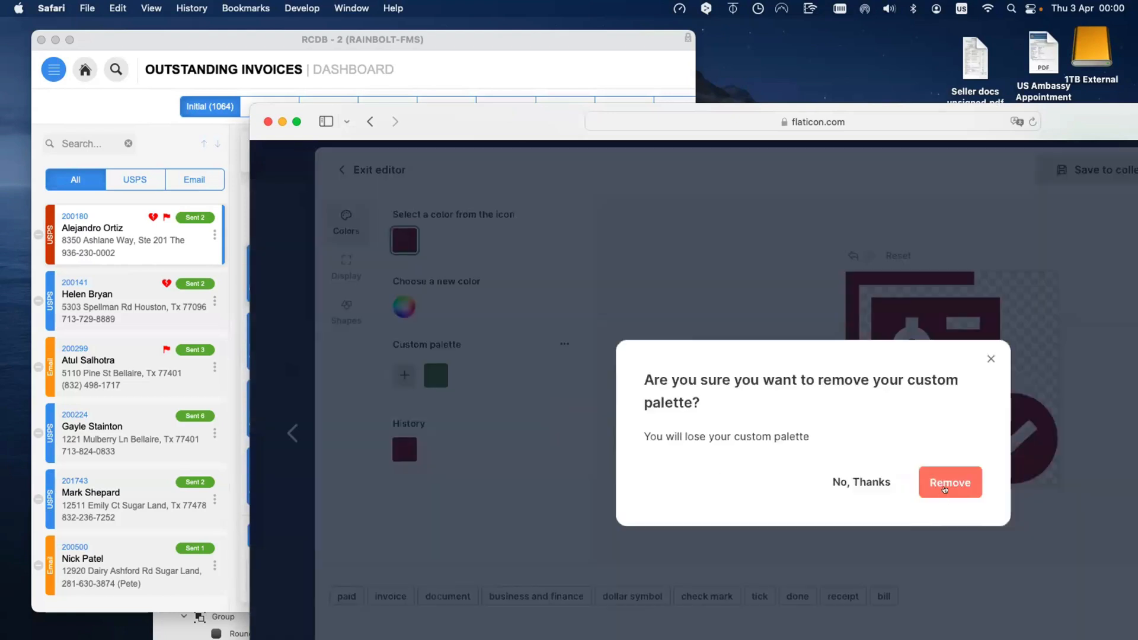
click(949, 482)
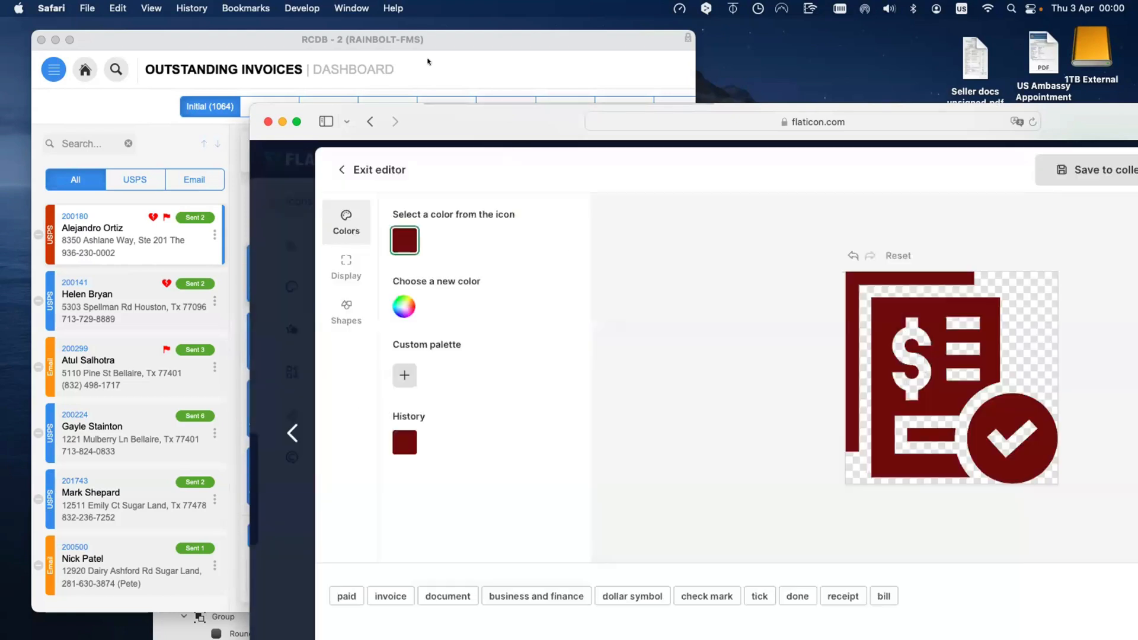
drag(273, 124, 468, 189)
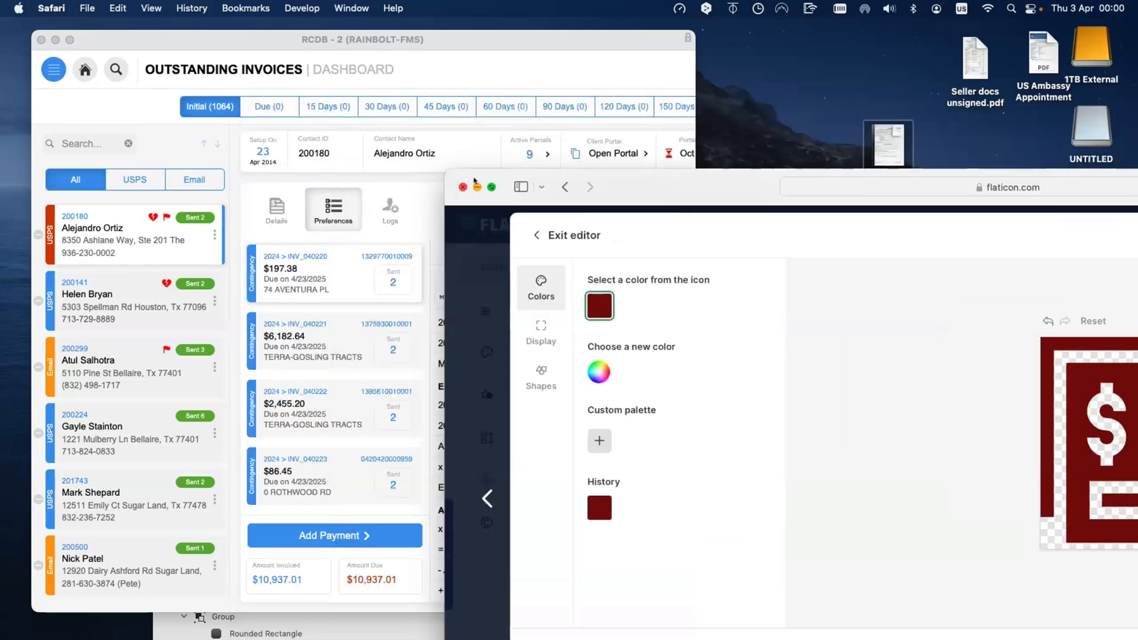
click(551, 235)
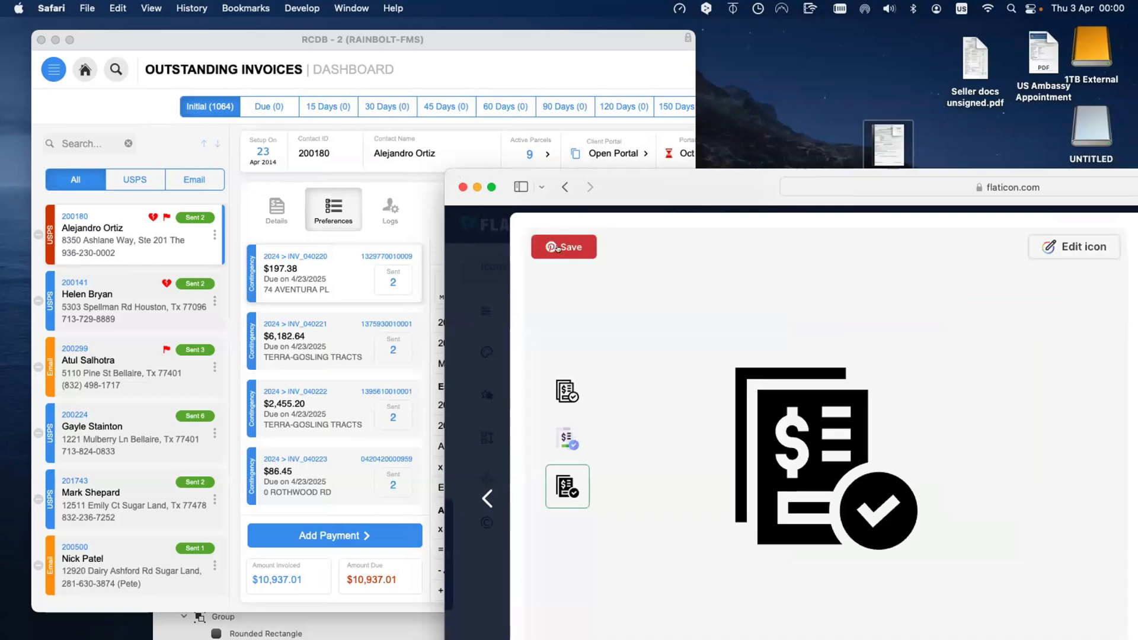
drag(644, 180, 313, 145)
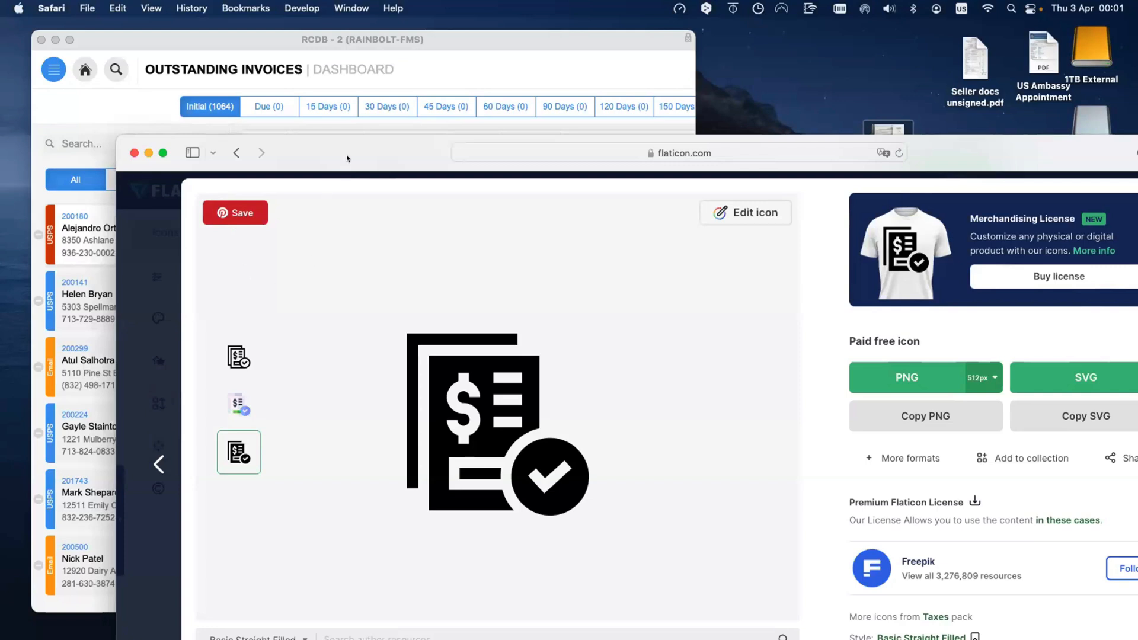
drag(248, 137, 136, 115)
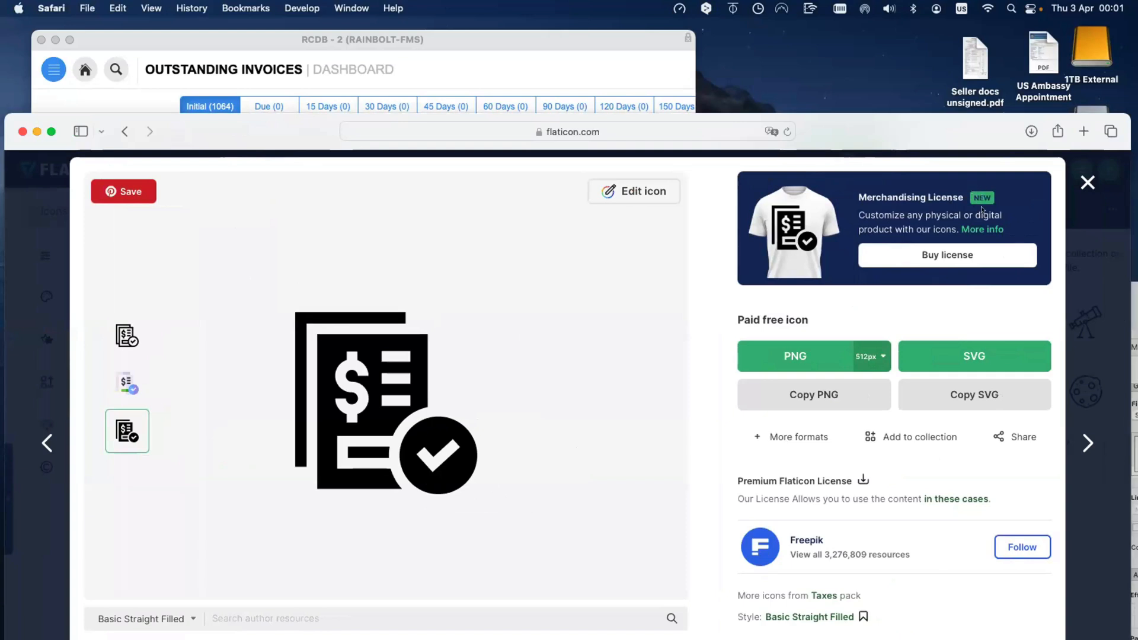
triple_click(985, 202)
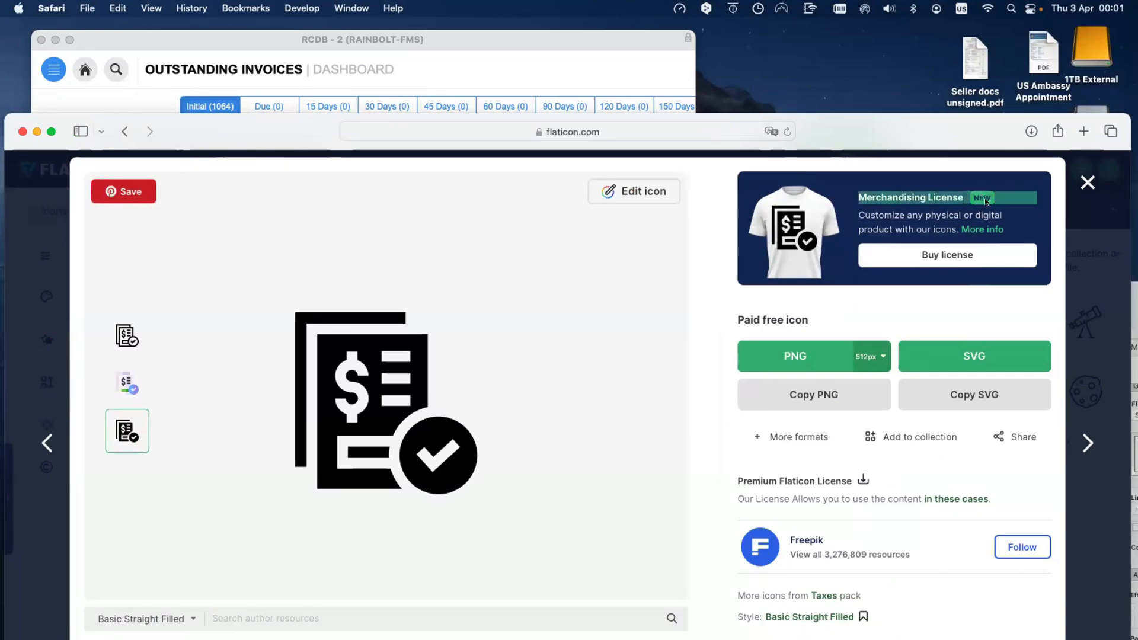
click(982, 199)
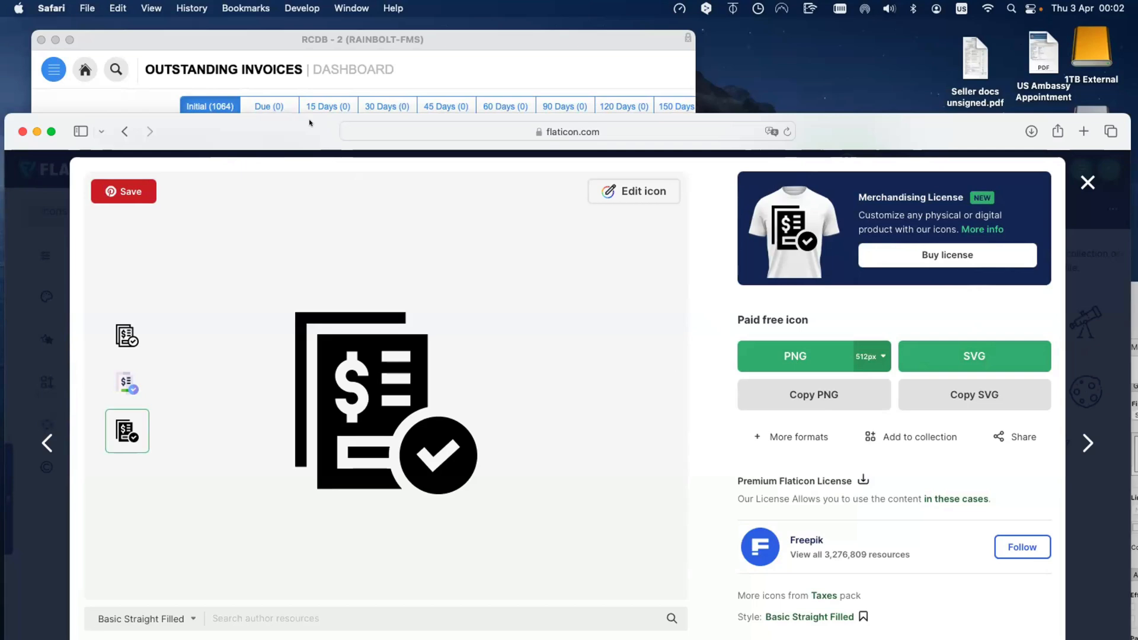
drag(275, 136, 743, 199)
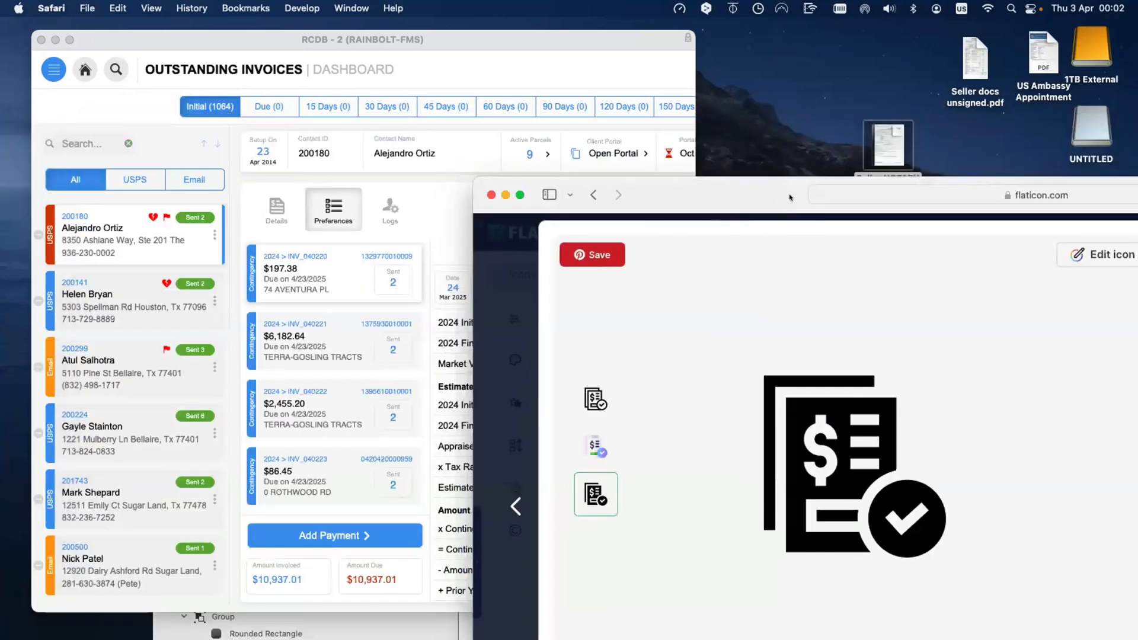
drag(686, 196, 336, 111)
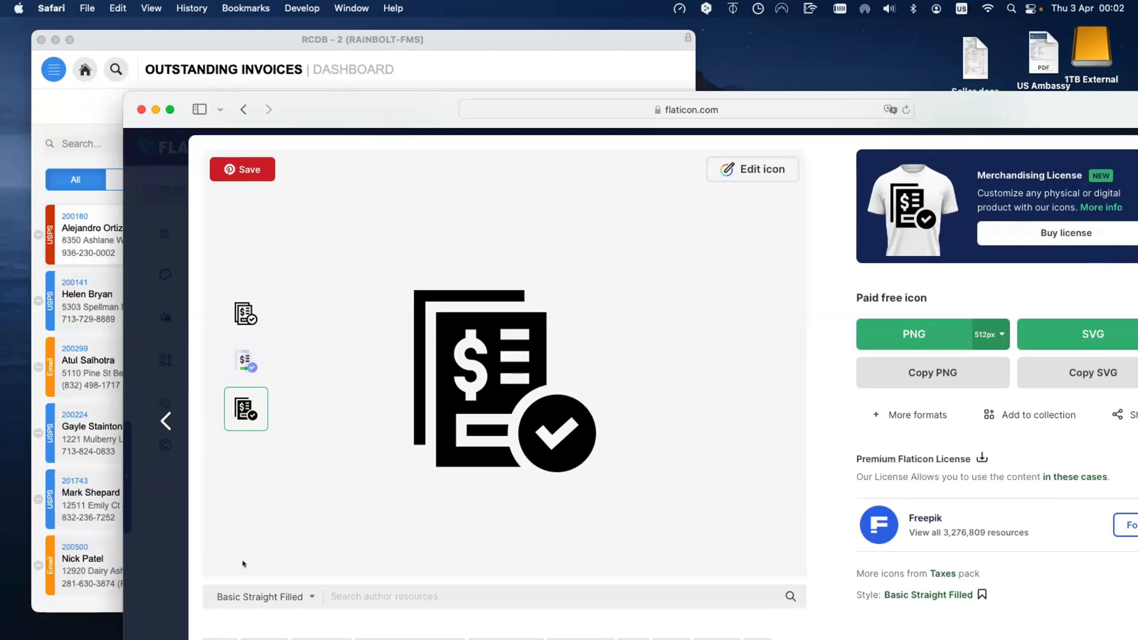
Step: Download the black invoice icon as a 512px PNG and copy it as PNG to the clipboard
drag(823, 94, 645, 76)
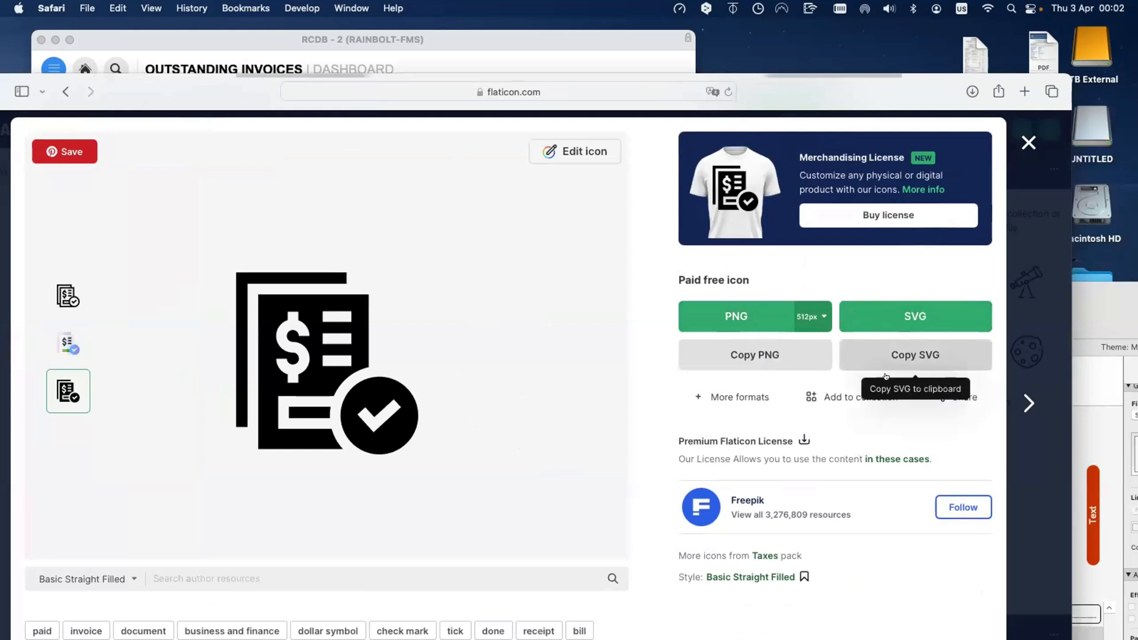
click(725, 354)
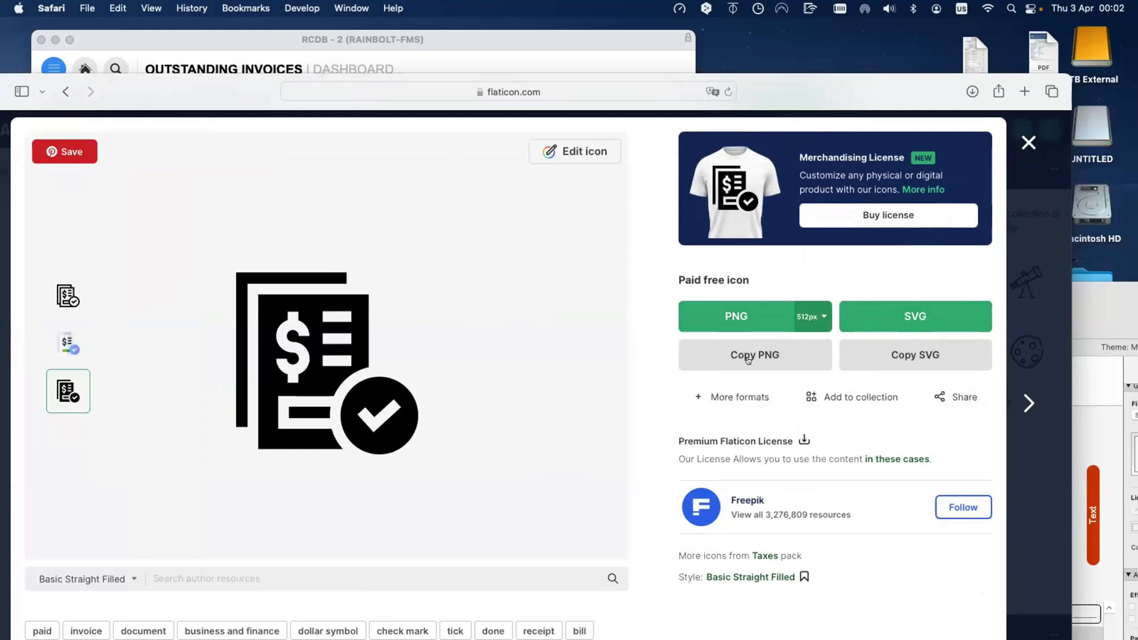
click(735, 315)
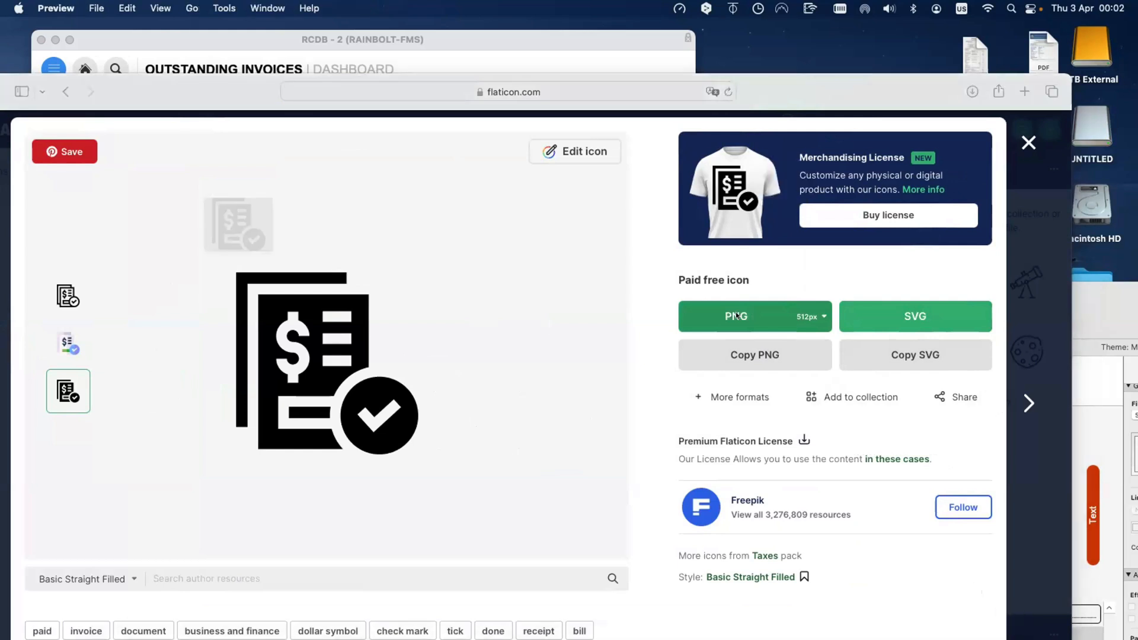
key(super+q)
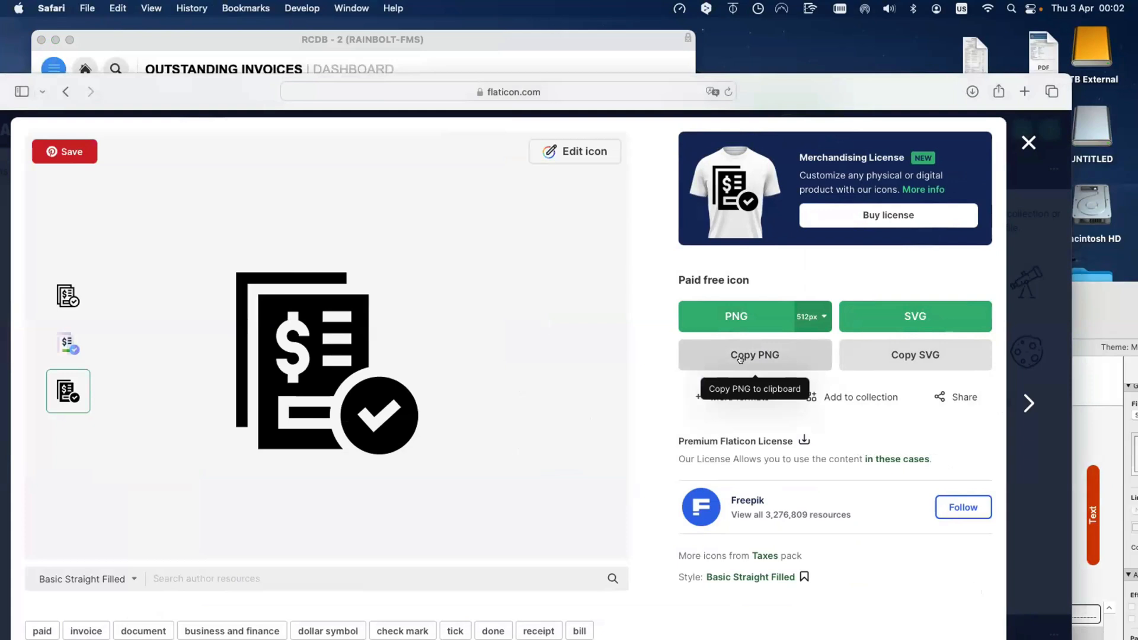
click(737, 361)
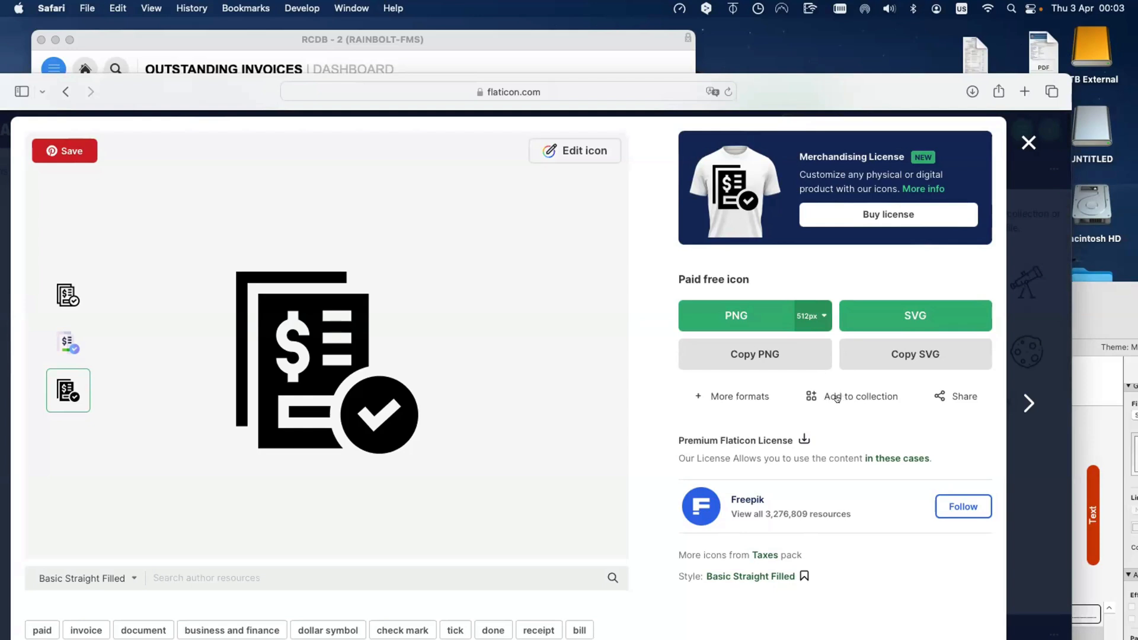
Step: Download the icon's licence, then shrink the browser window to reveal the desktop
scroll(863, 399, down, 1)
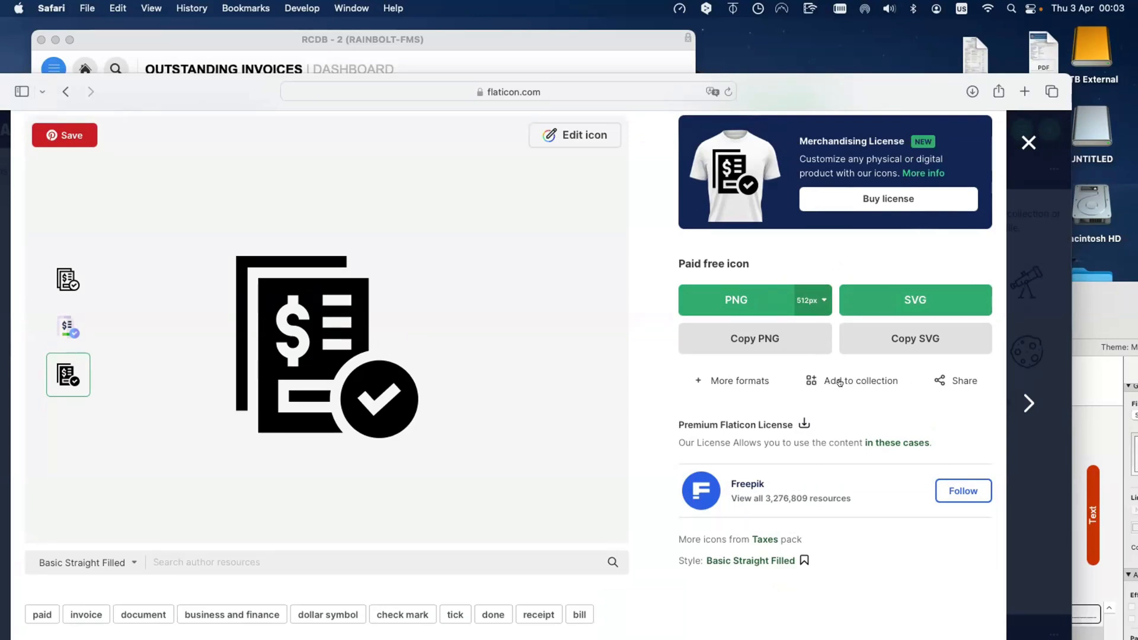
click(798, 421)
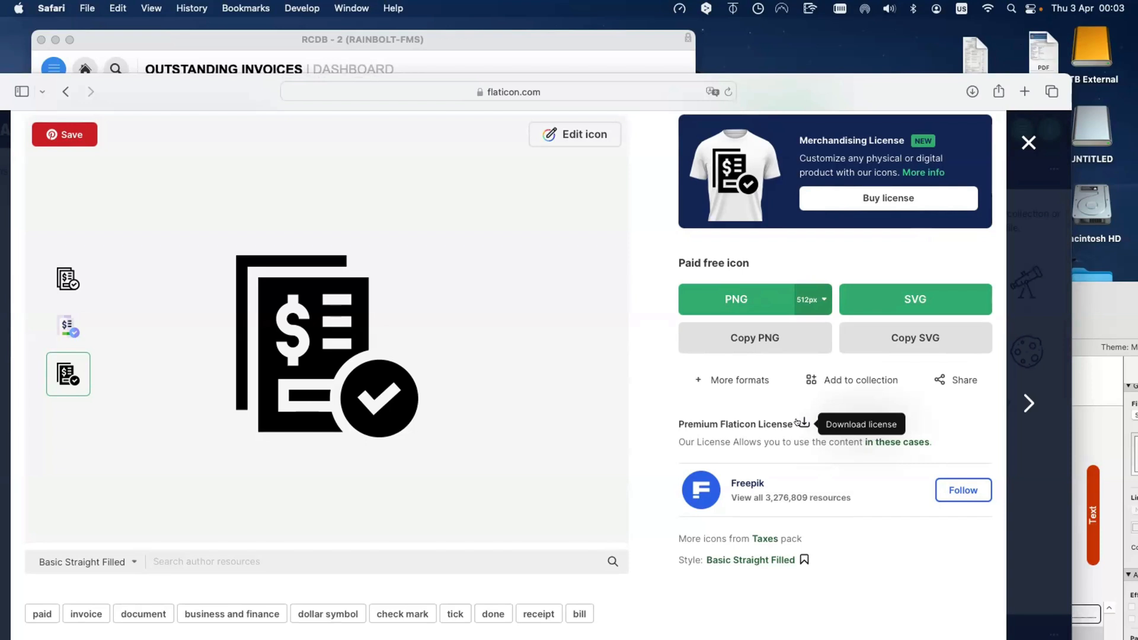
scroll(864, 478, down, 2)
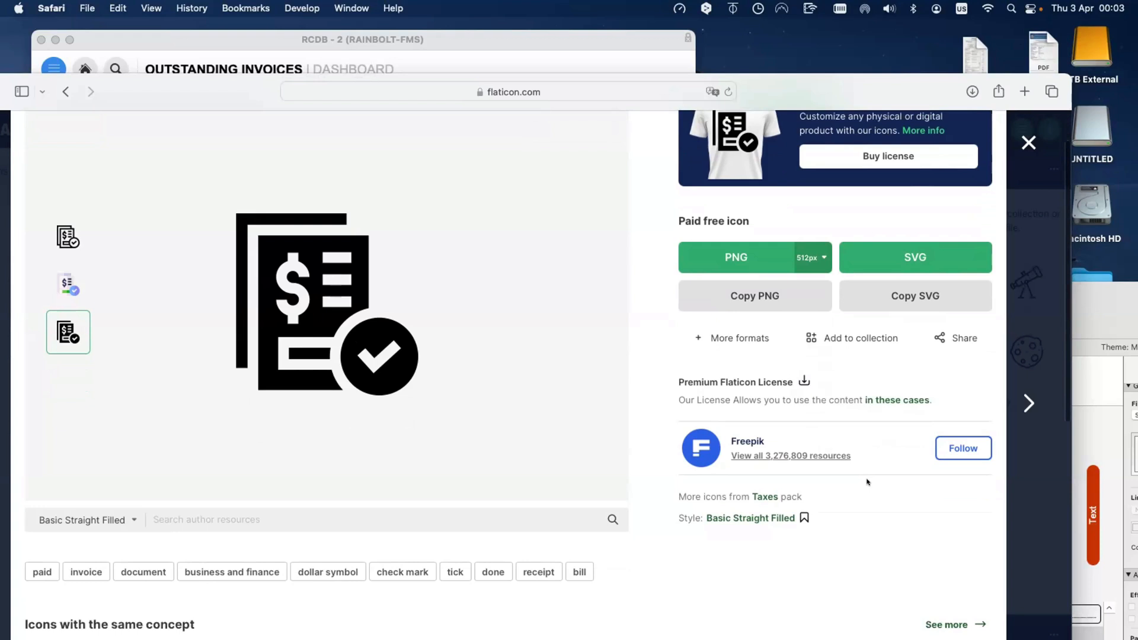
scroll(867, 482, up, 3)
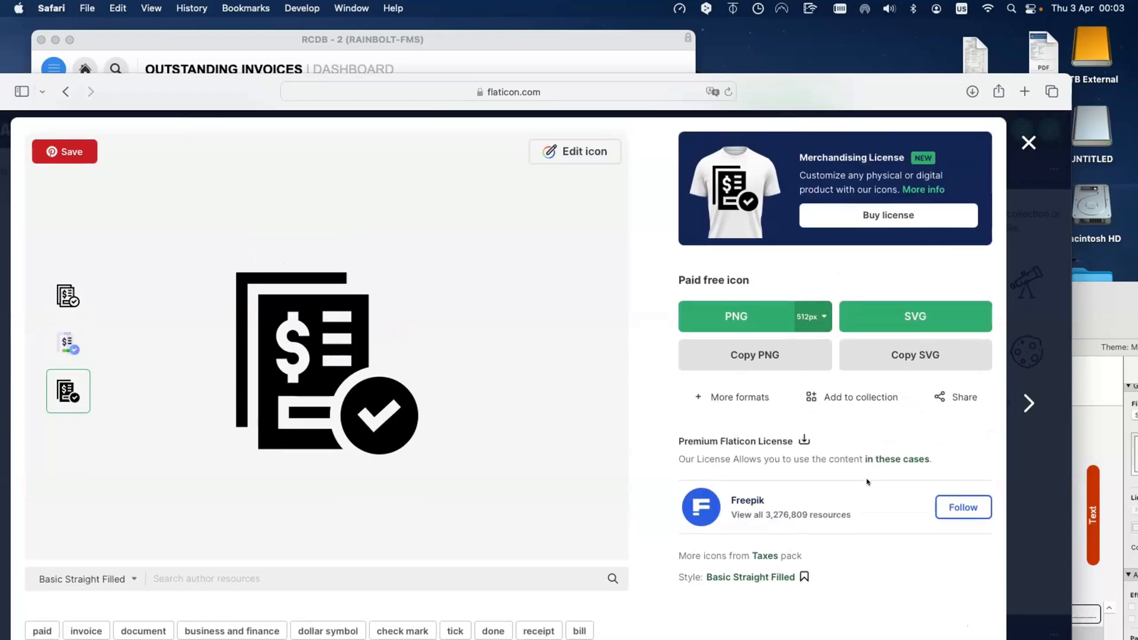
double_click(195, 96)
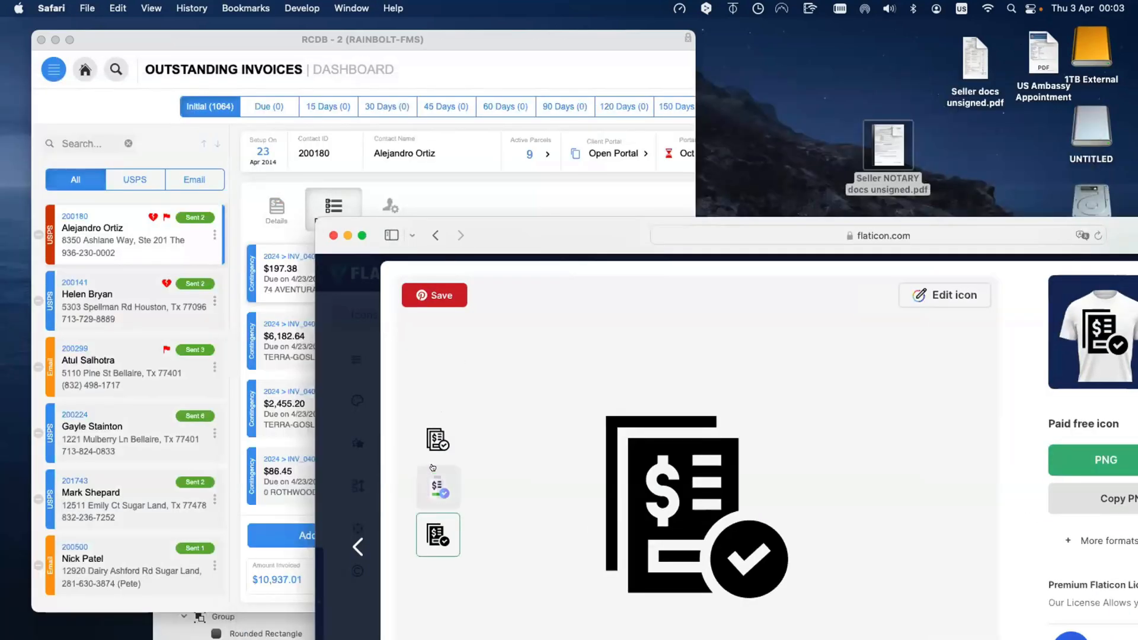
Step: Open the invoice icon in Flaticon's editor and look through its Display, Shapes and Colors tabs
double_click(505, 237)
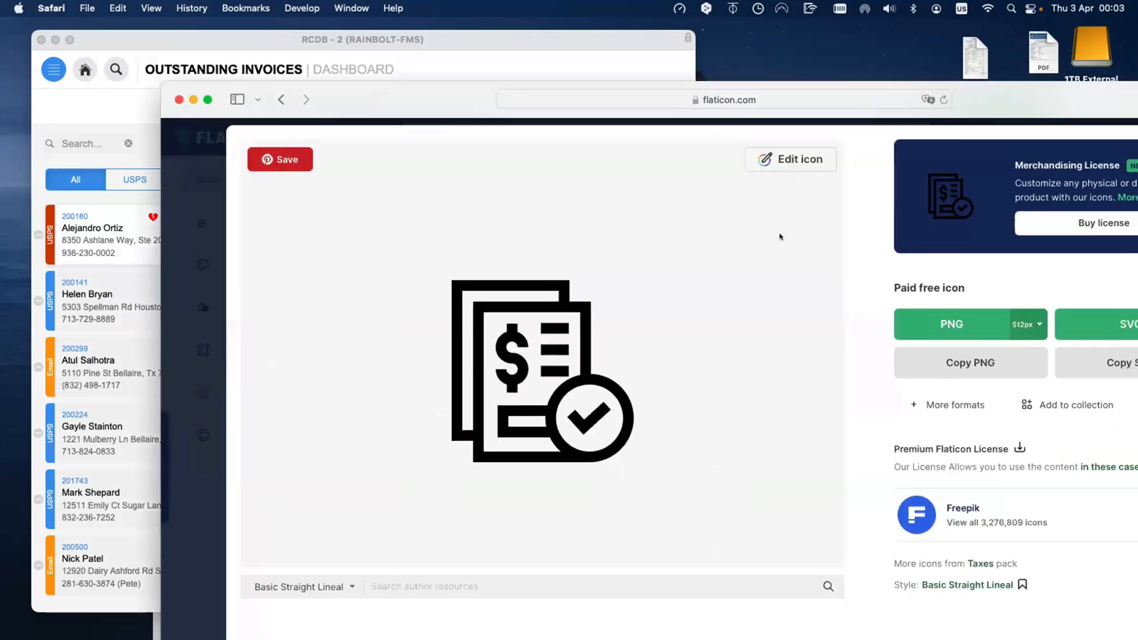
click(781, 165)
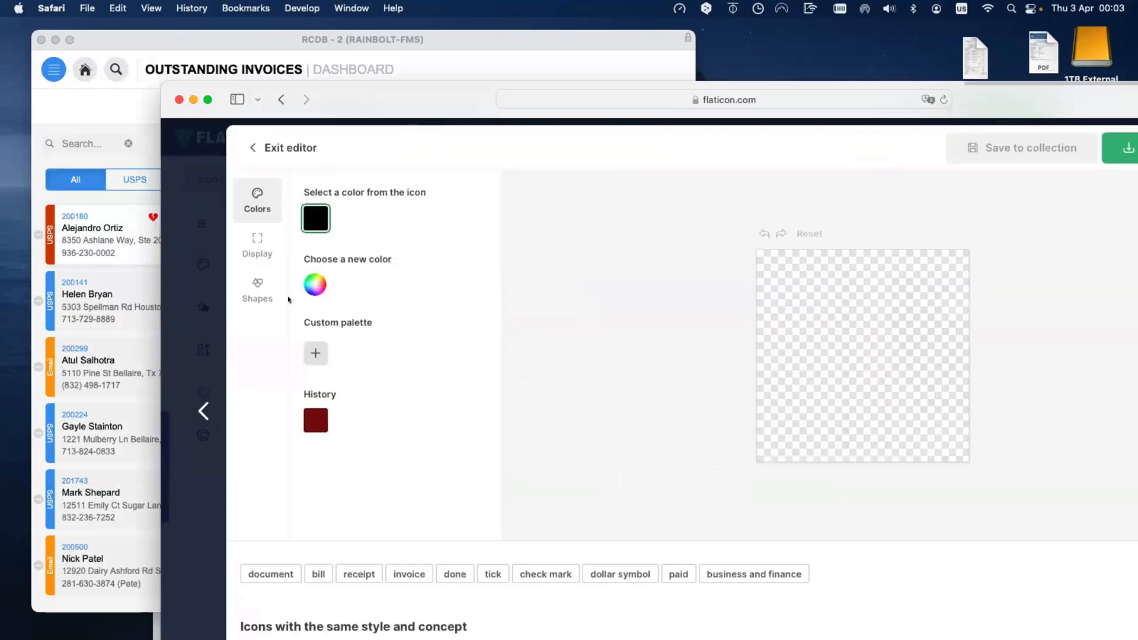
click(257, 245)
click(247, 294)
click(257, 244)
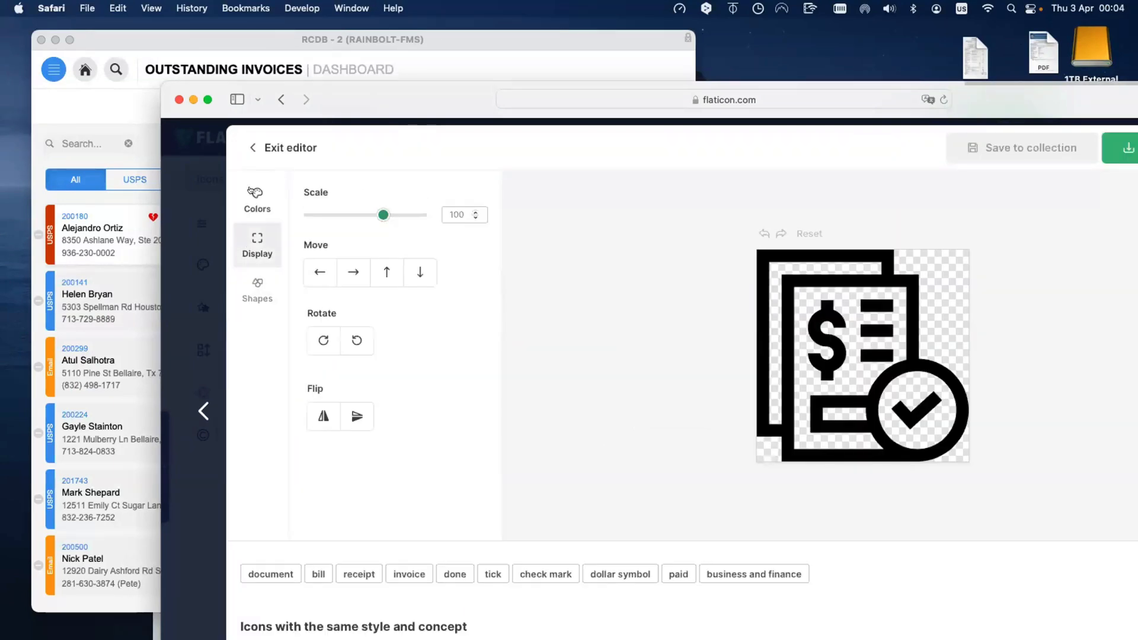
click(257, 202)
Step: Move Safari aside and bring the FileMaker Design window up beside it
drag(597, 106, 863, 113)
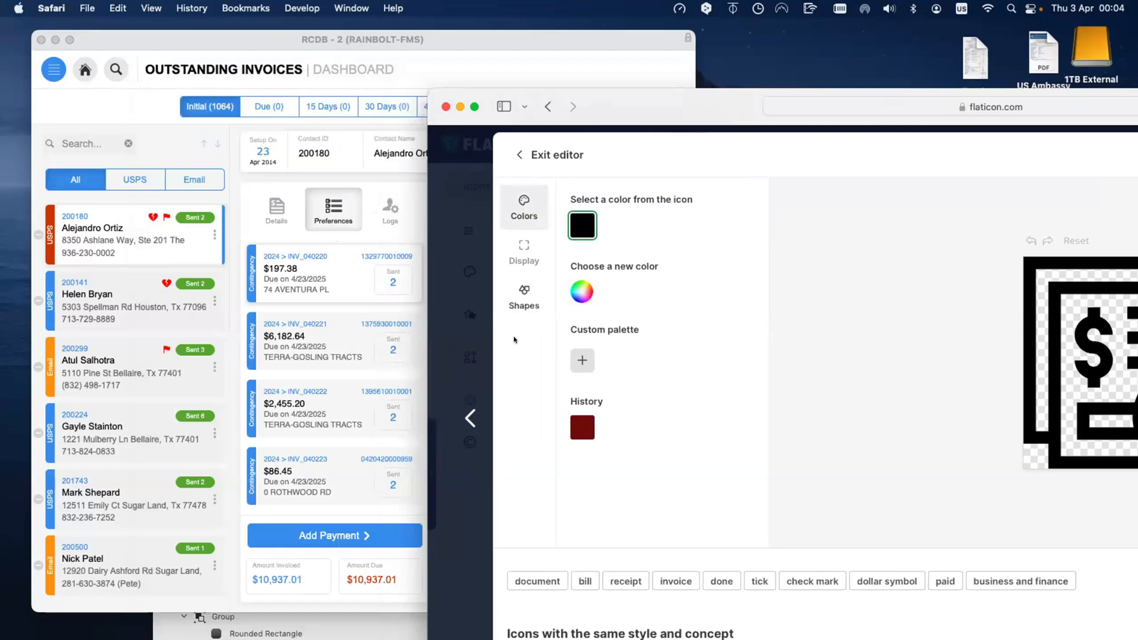
scroll(512, 338, down, 2)
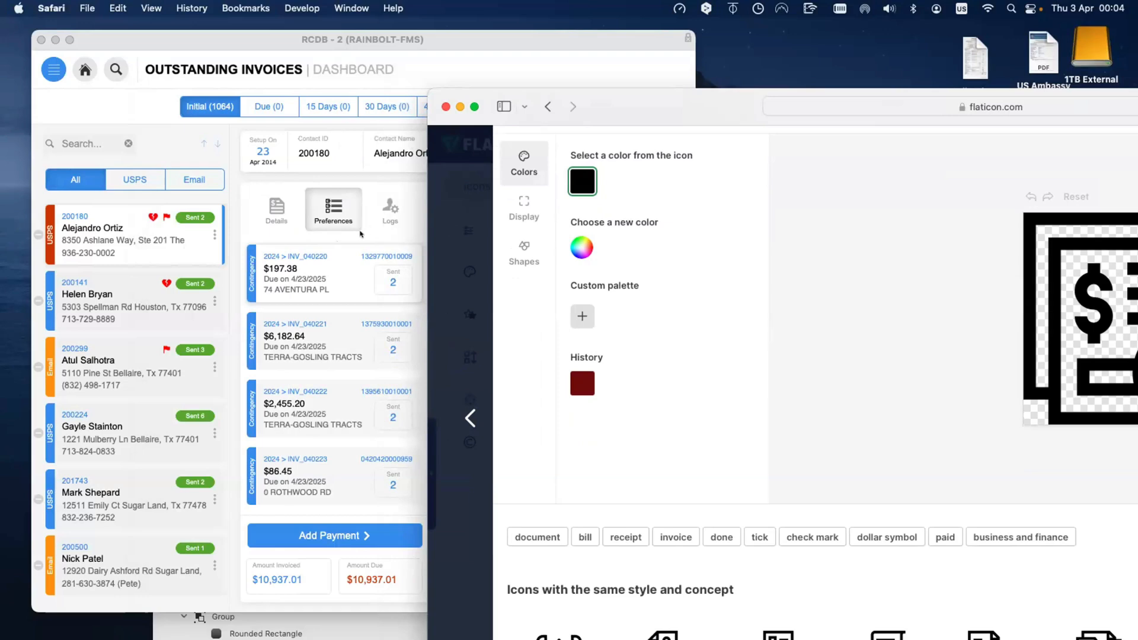
drag(621, 98, 691, 387)
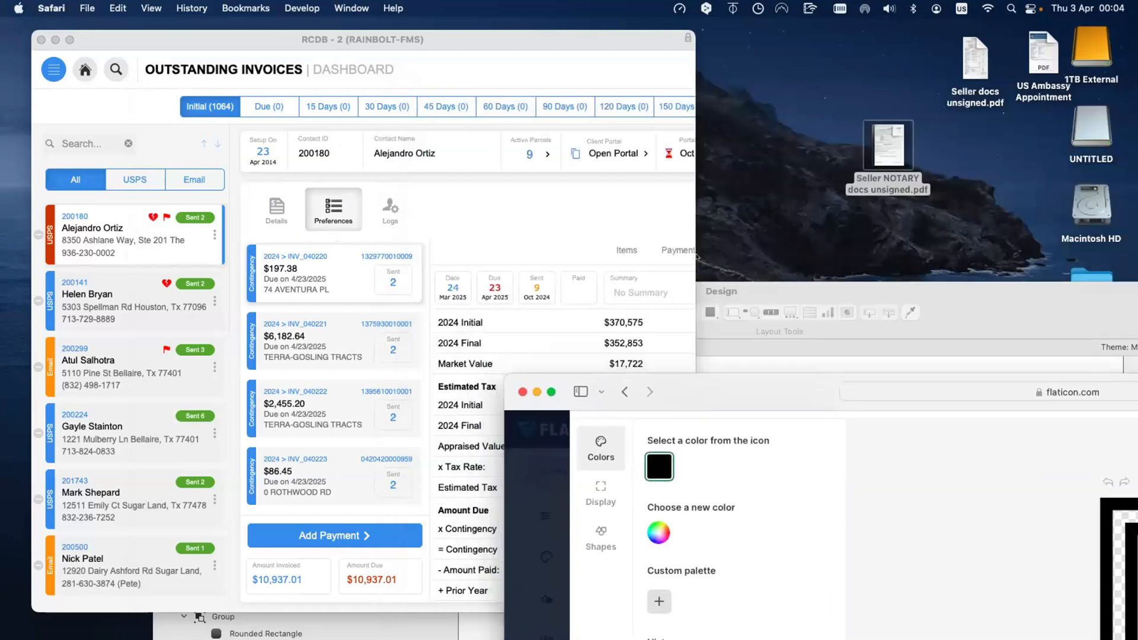
drag(711, 291, 719, 250)
Step: Bring the RCDB invoices window forward, widen it to show every tab, and enter Layout mode
click(583, 199)
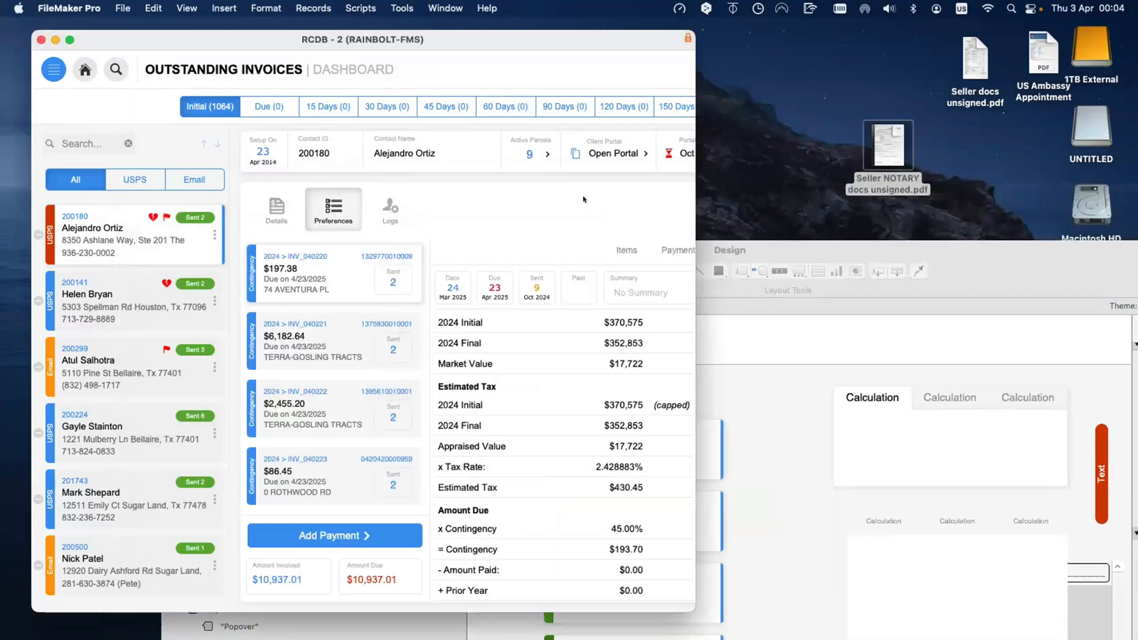
drag(692, 278, 892, 280)
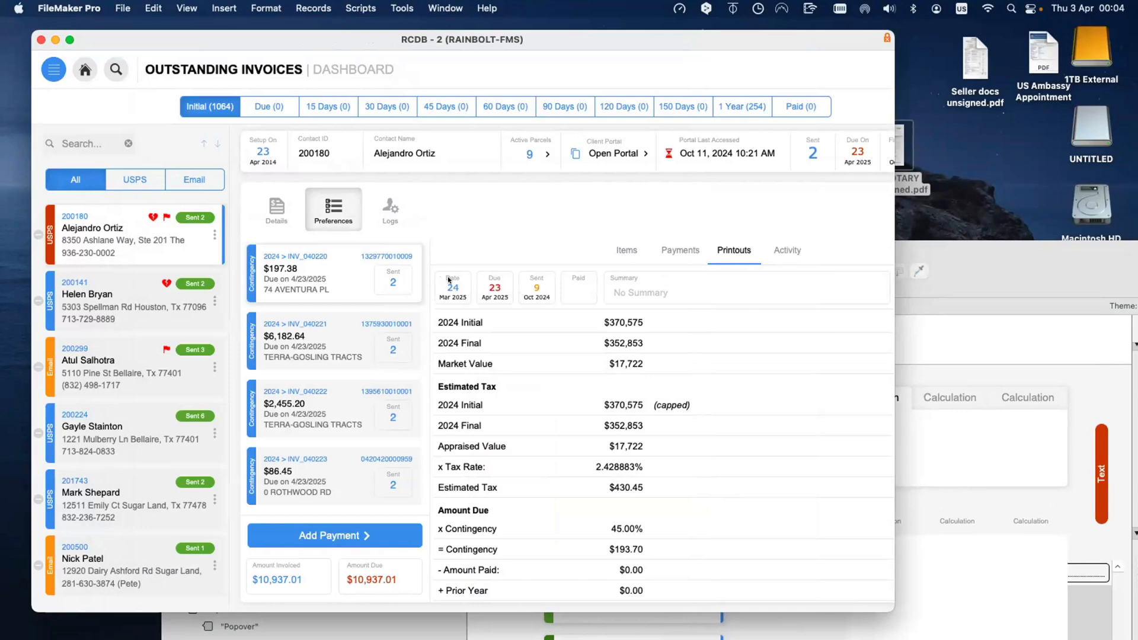
key(super+l)
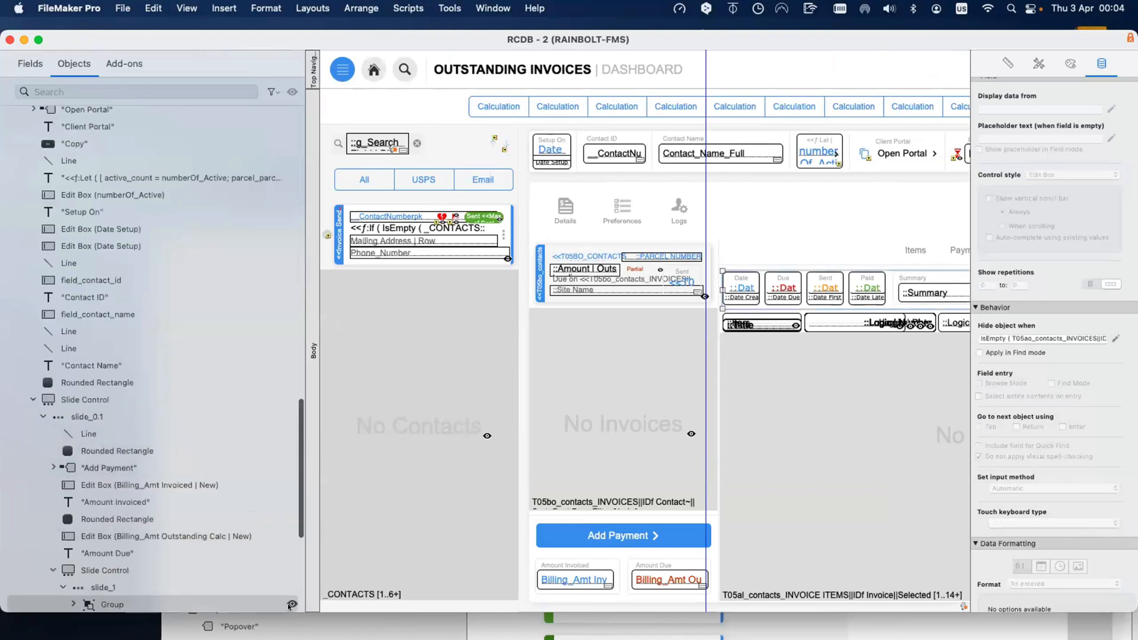
Step: Select the Date label inside the nested dates group, retype it as Creation, and return to Browse mode
click(292, 604)
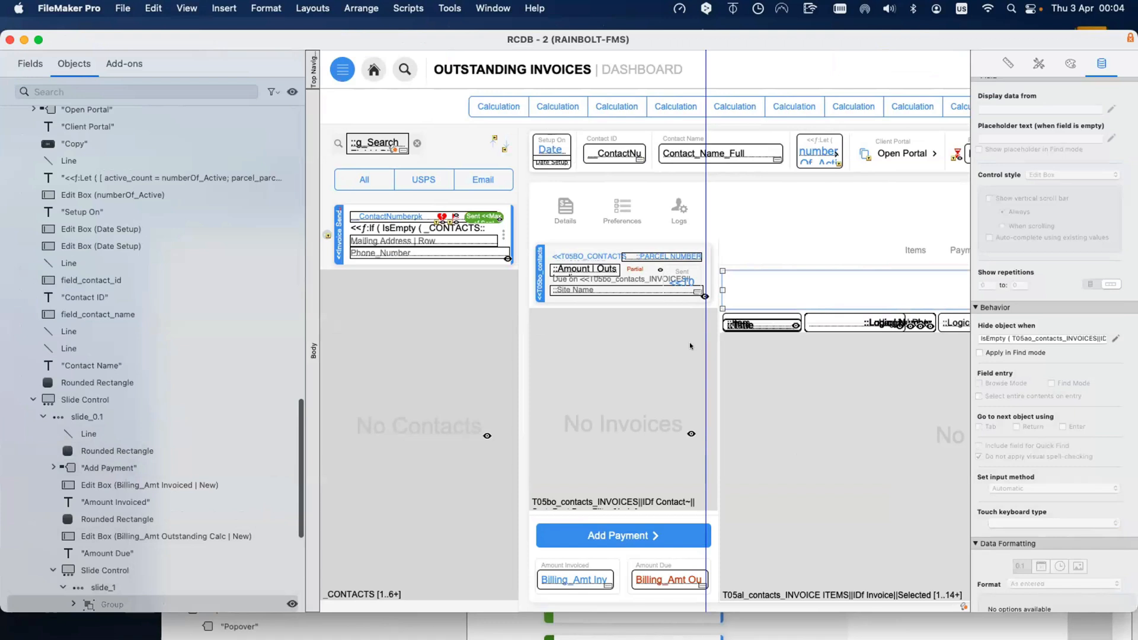
click(753, 279)
click(753, 279)
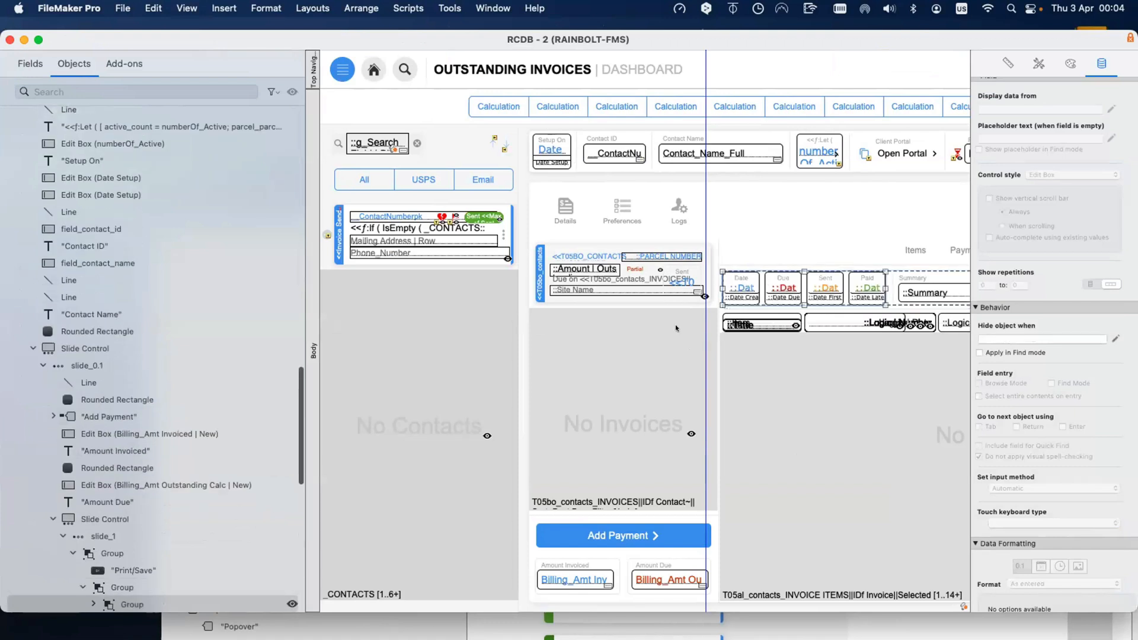
click(737, 278)
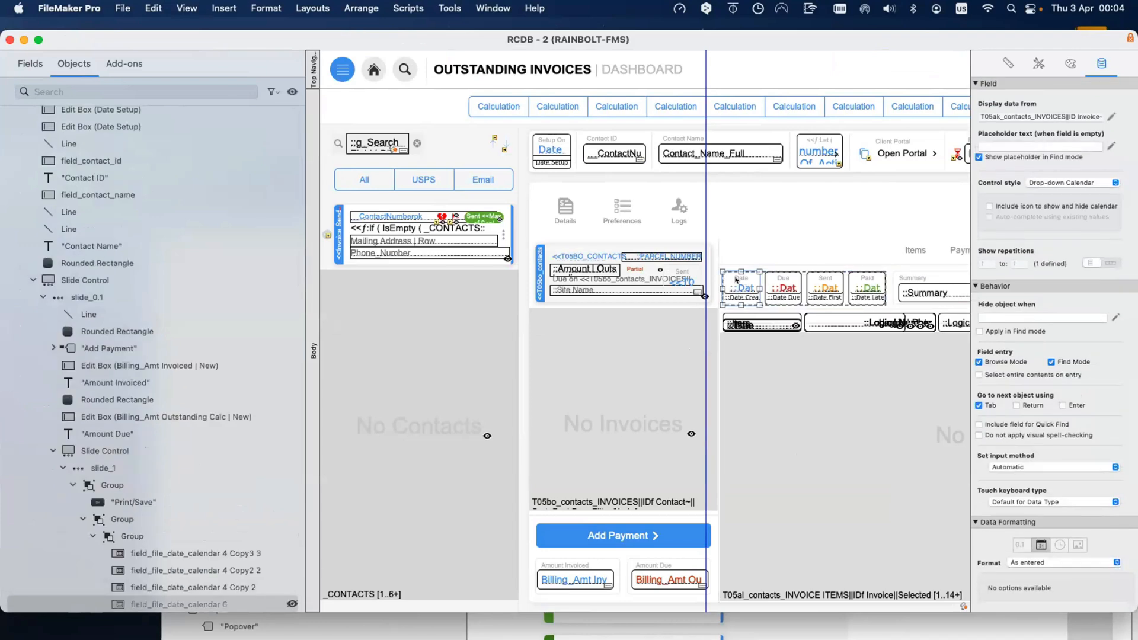
click(737, 278)
click(737, 278)
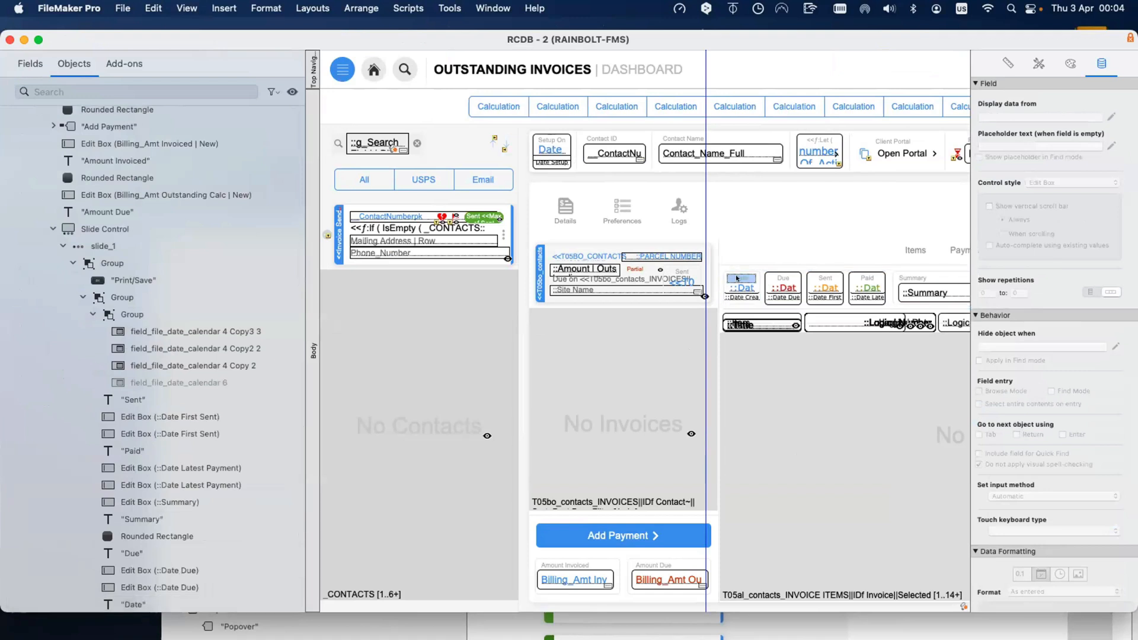
text(Creation)
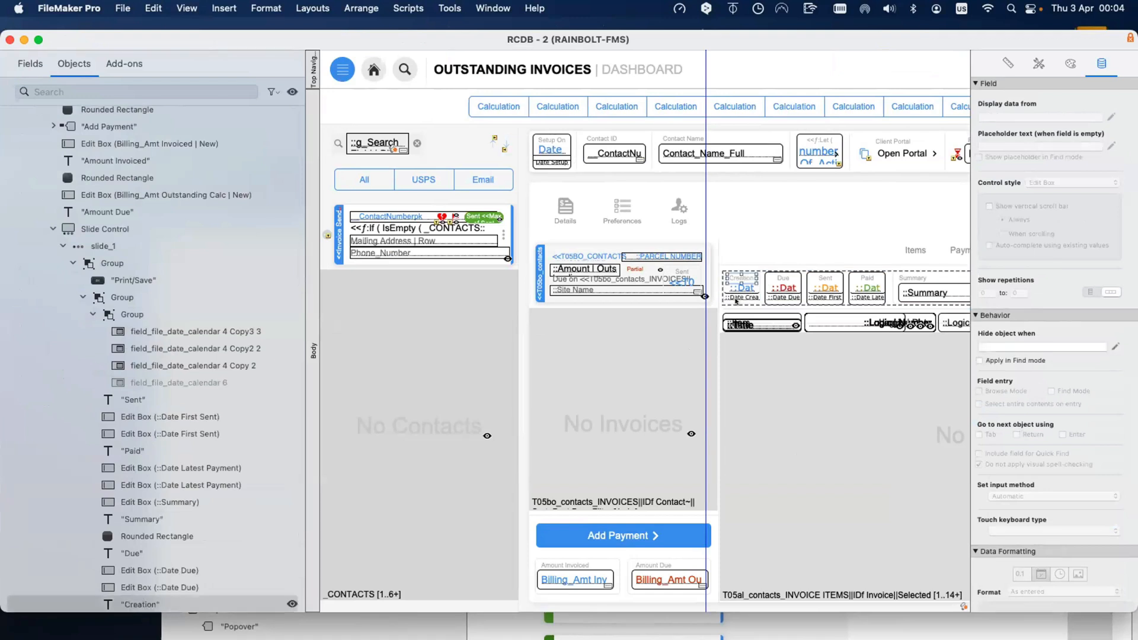
key(super+b)
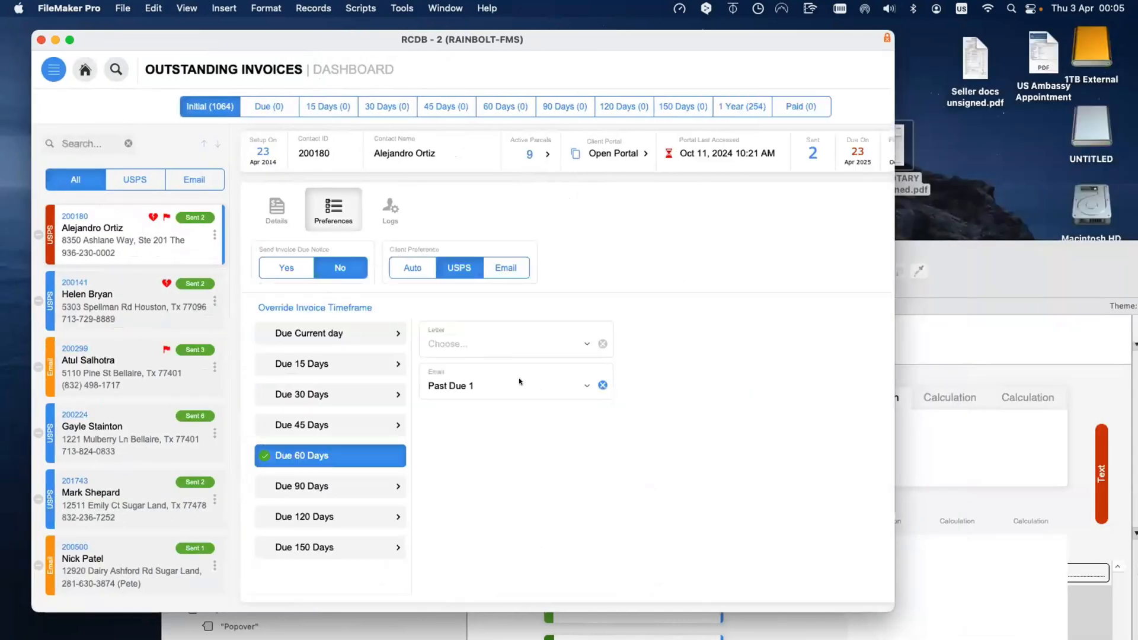
Step: Show the contact's invoice Details and check that the Paid date drops down a calendar
click(277, 209)
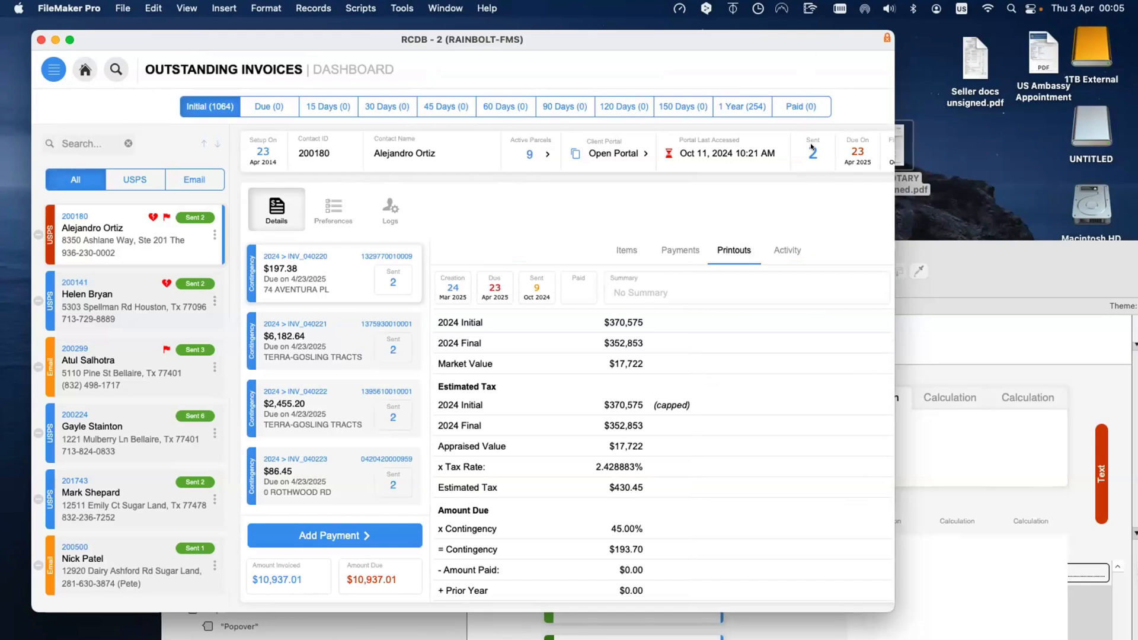
scroll(504, 300, right, 1)
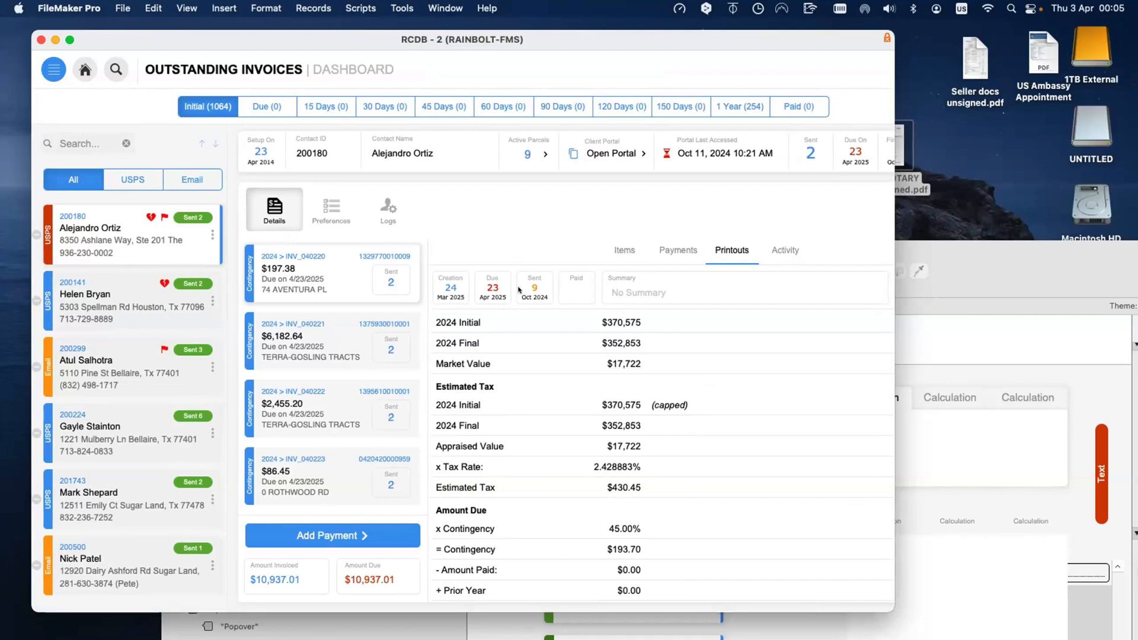
click(575, 288)
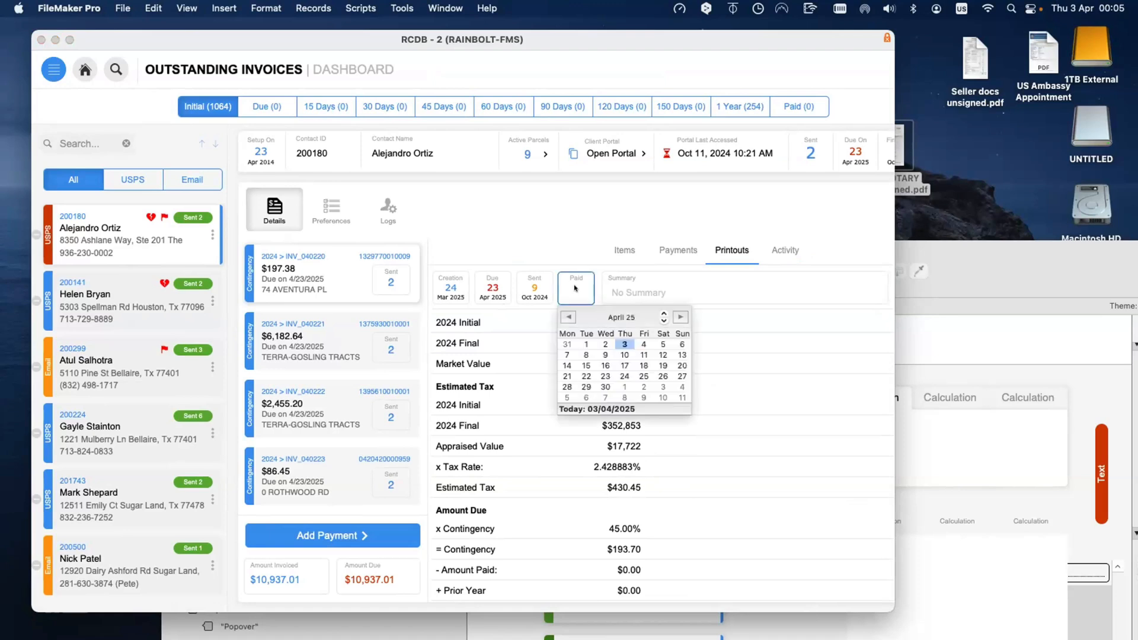
click(572, 226)
scroll(584, 258, left, 1)
click(585, 257)
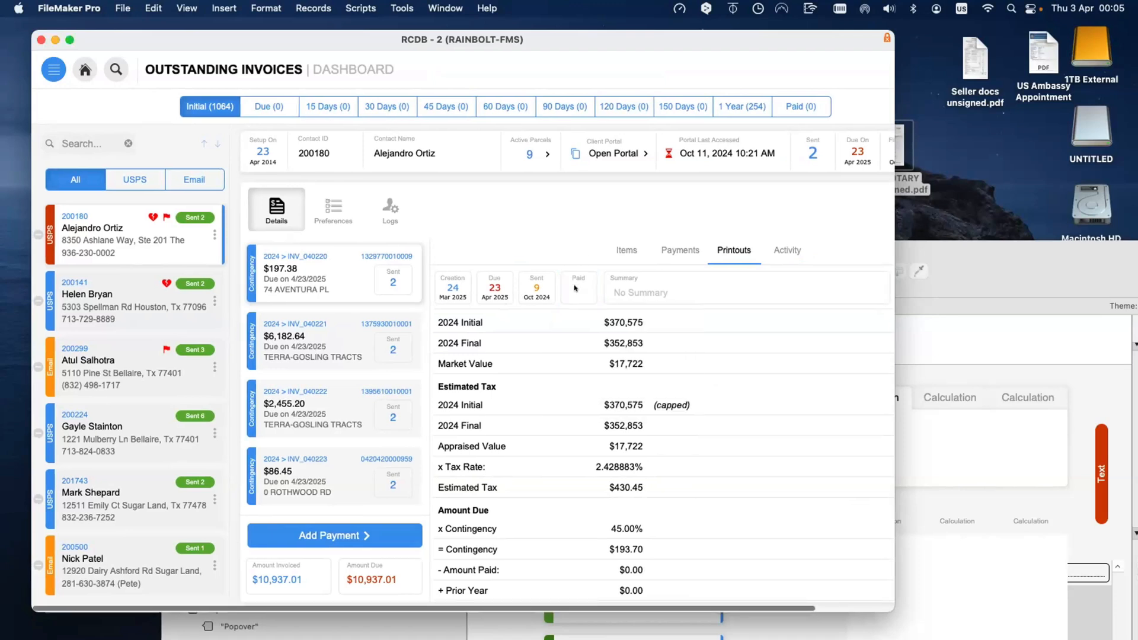
Step: Open the Sent date's drop-down calendar and close it unchanged
click(575, 288)
click(574, 257)
click(537, 289)
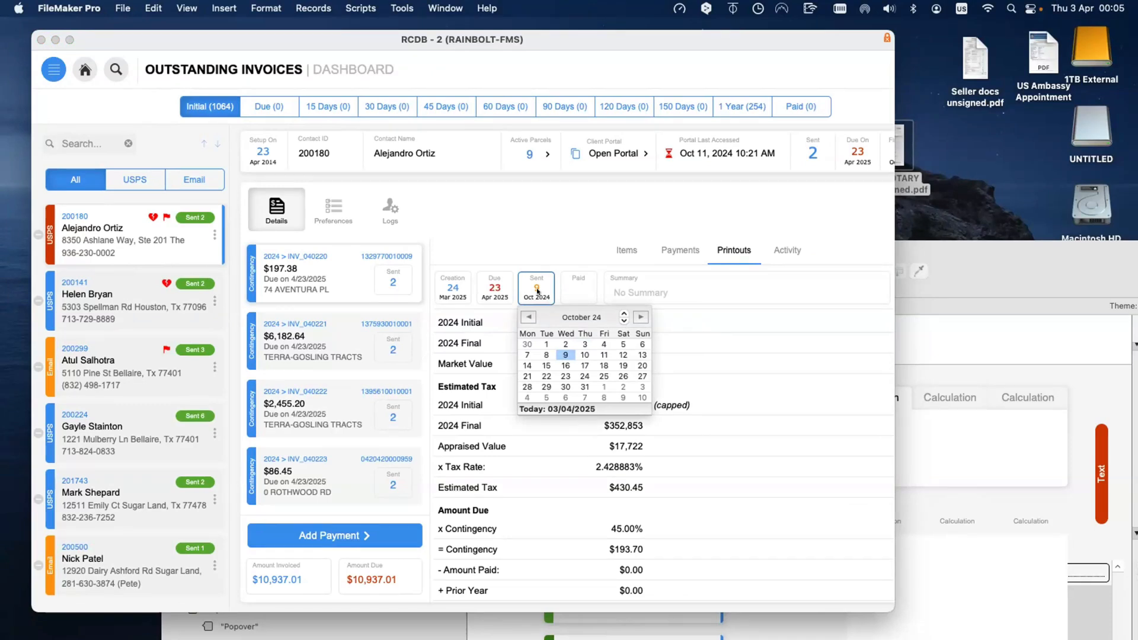
click(532, 248)
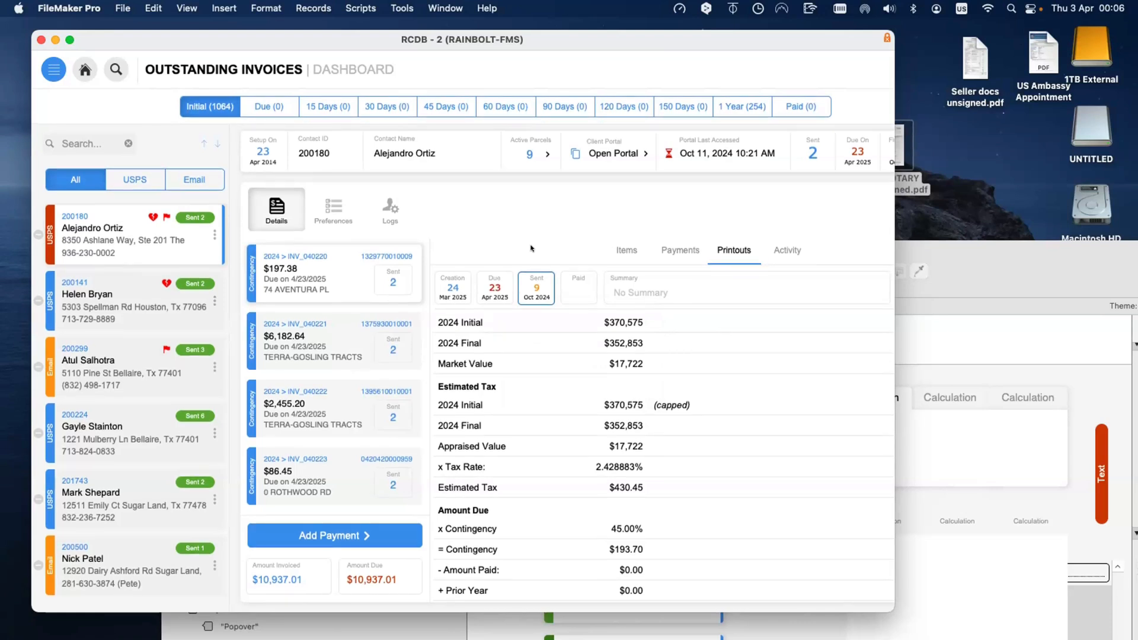
Step: In Layout mode, duplicate the Last Sent date field and place the copy below the header
key(super+l)
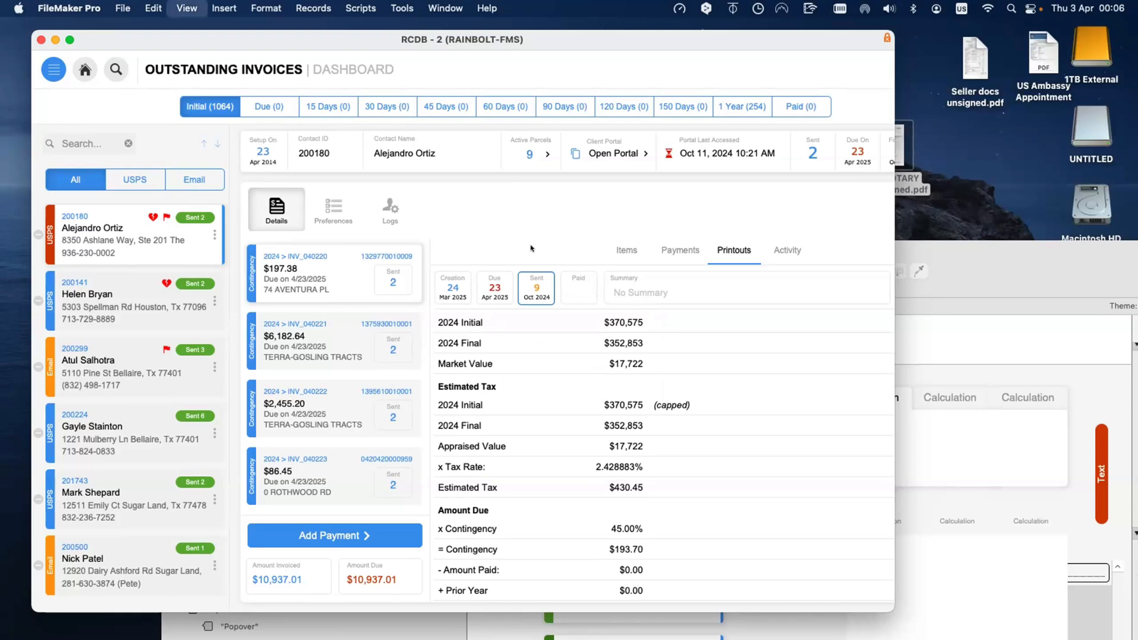
scroll(644, 175, right, 10)
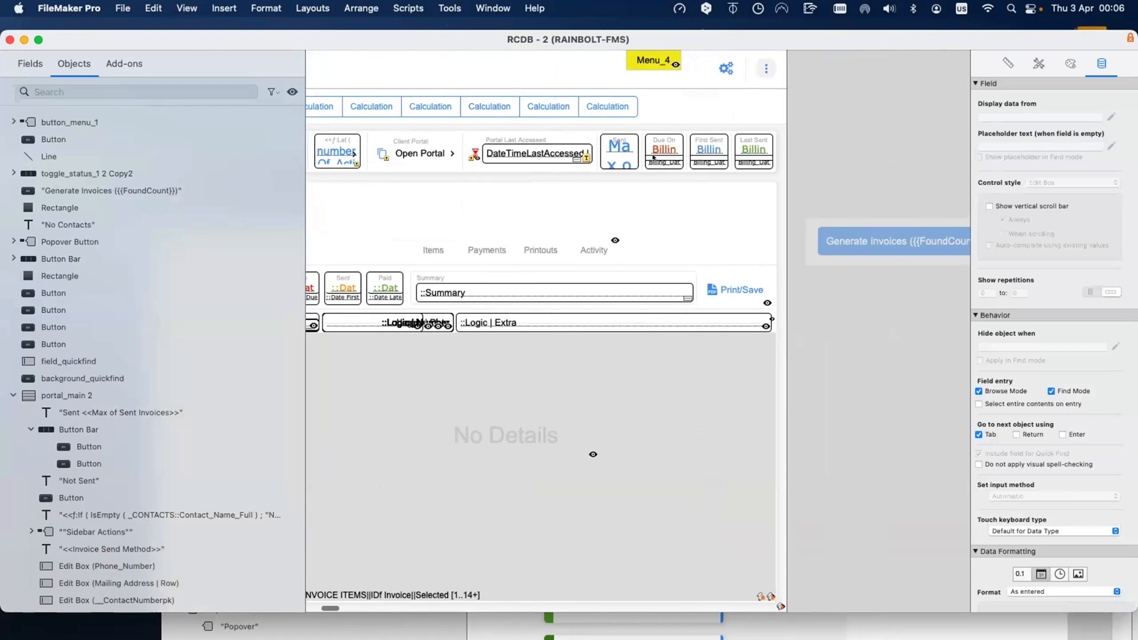
click(633, 122)
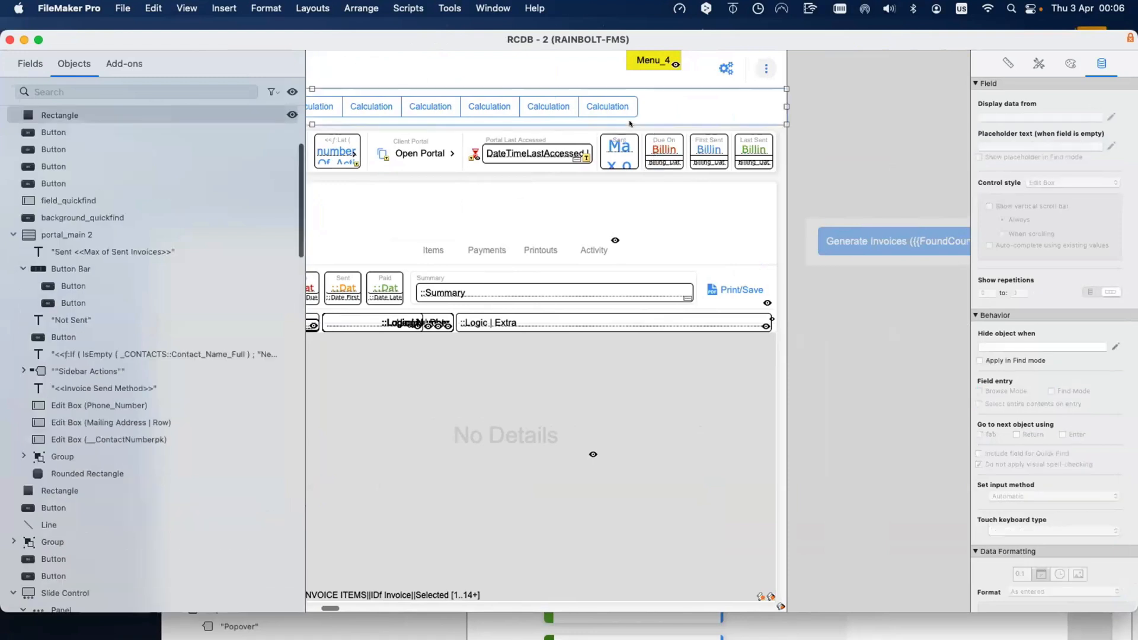
click(702, 168)
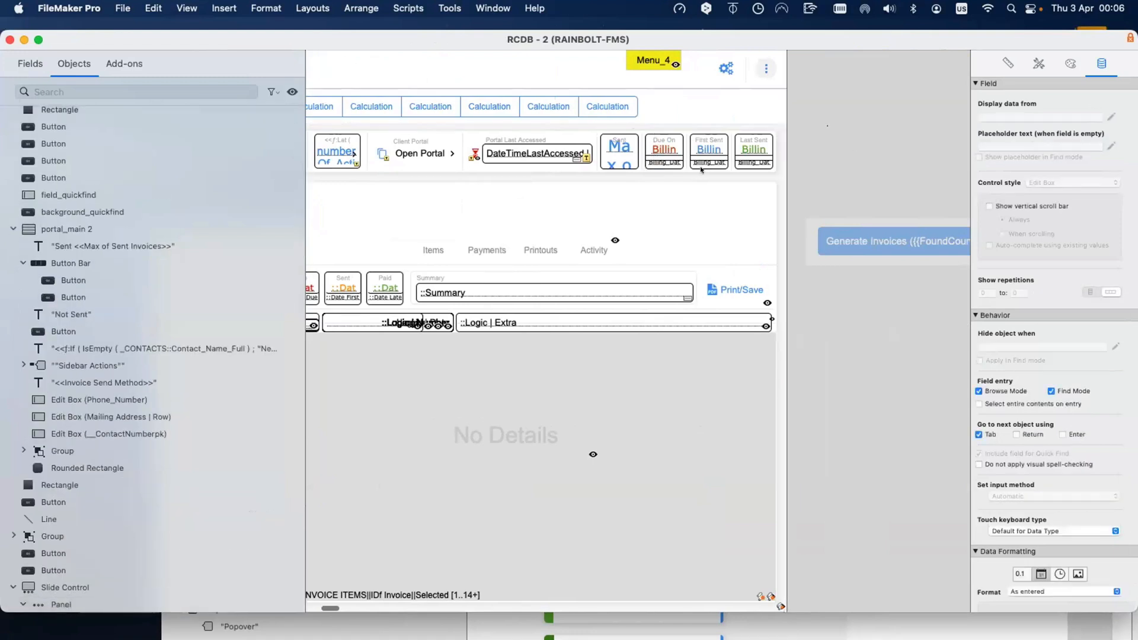
drag(827, 125, 725, 207)
click(754, 144)
click(812, 199)
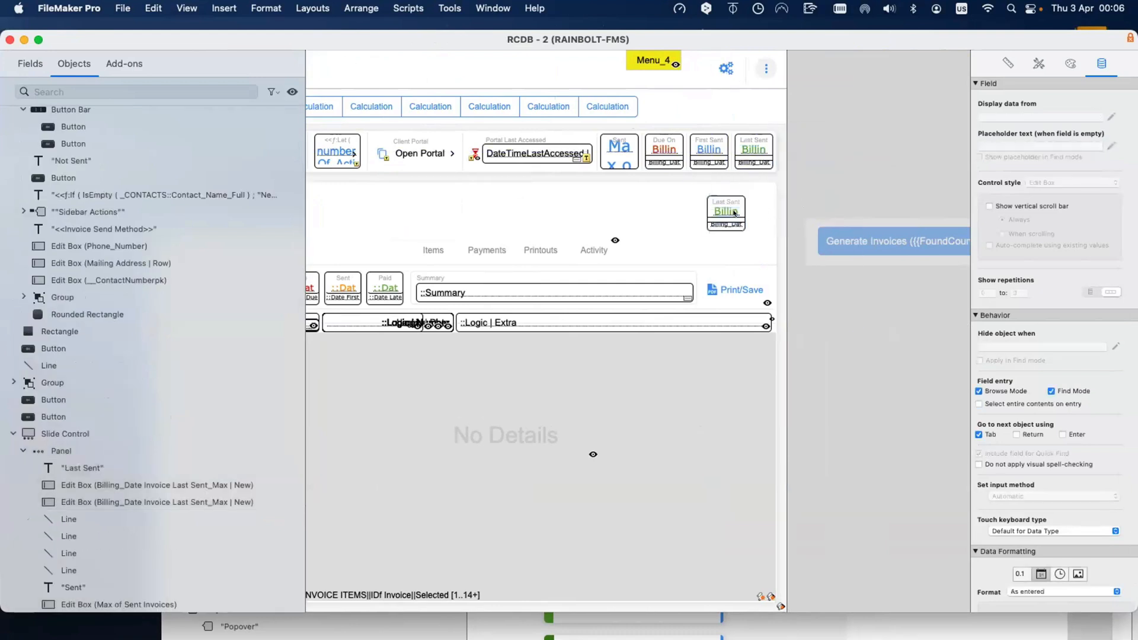
click(725, 214)
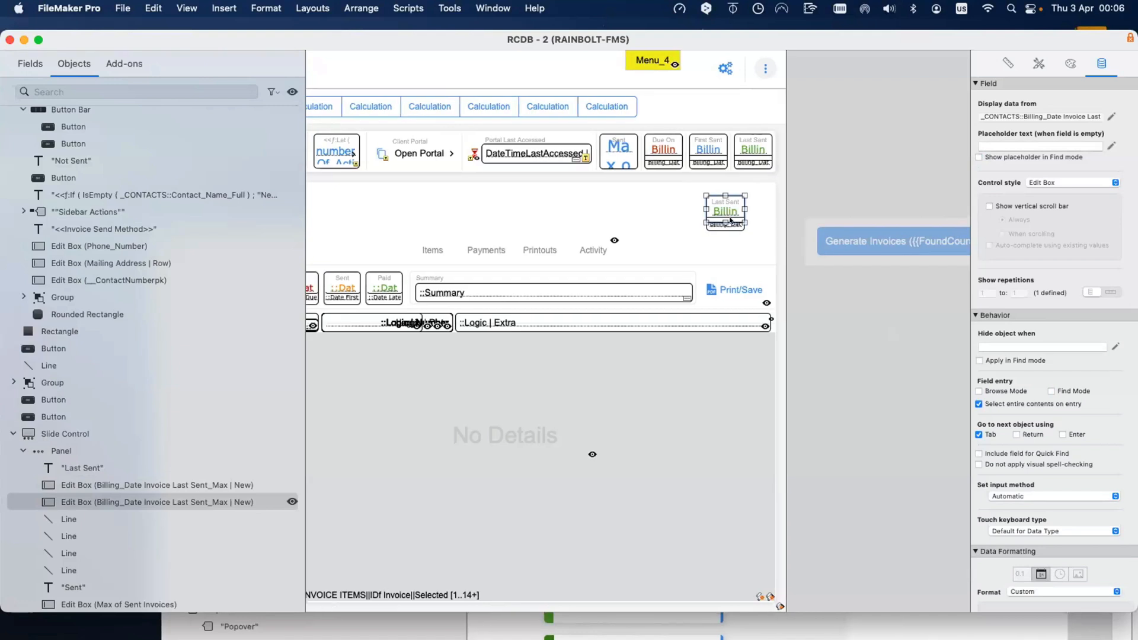
drag(731, 211, 744, 193)
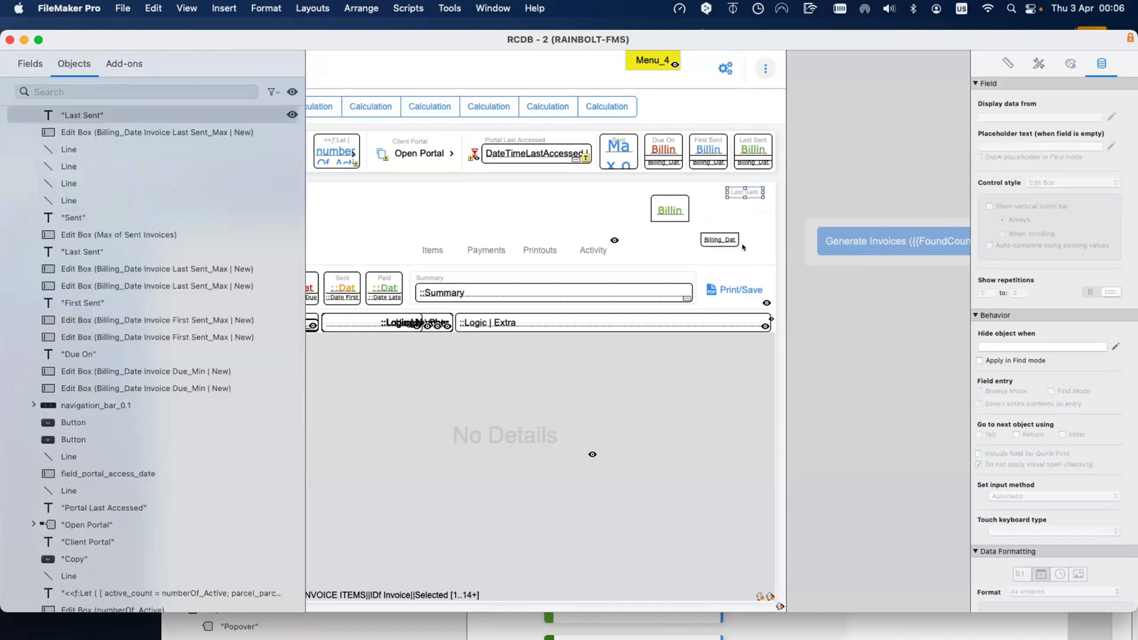
Step: Check the copy's field in Specify Field, cancel, and shift the small companion date field left
click(667, 209)
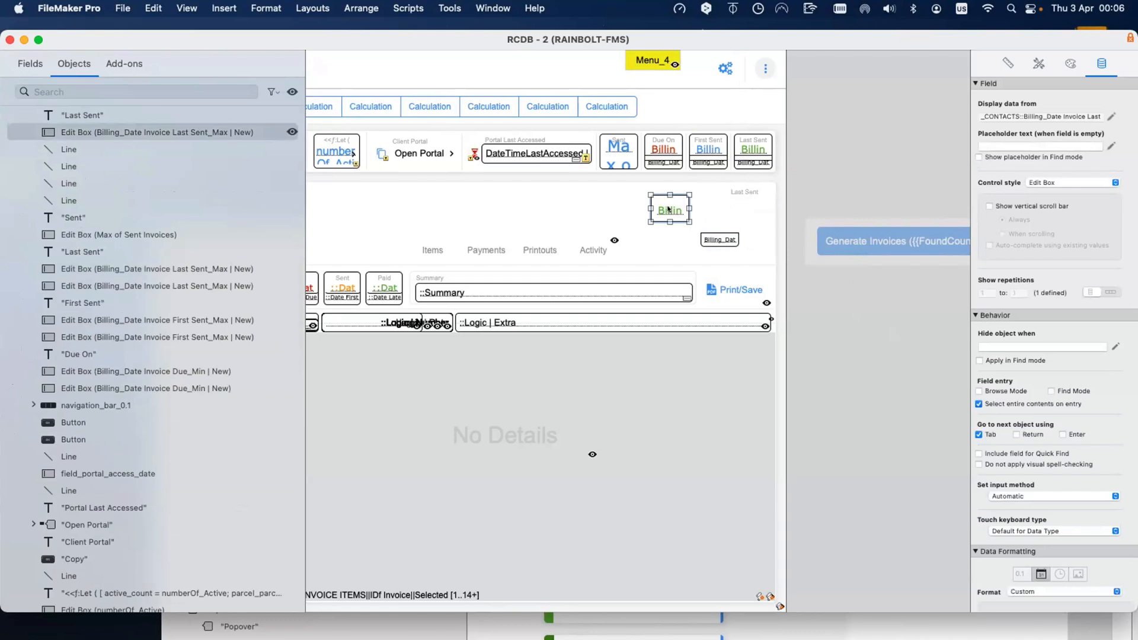
scroll(667, 209, left, 5)
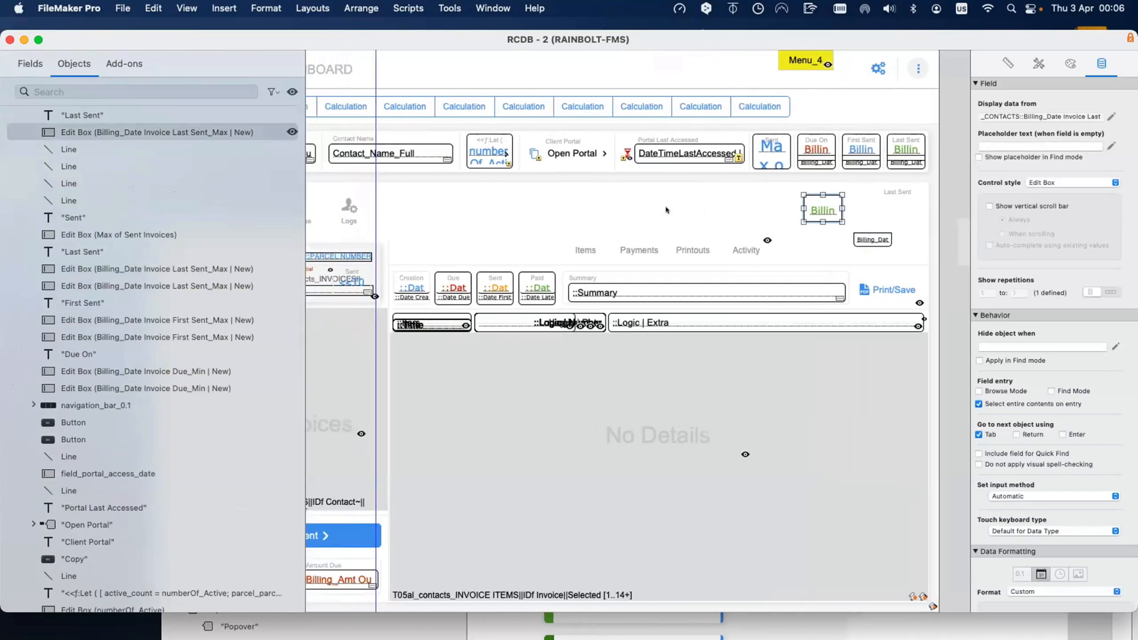
double_click(814, 212)
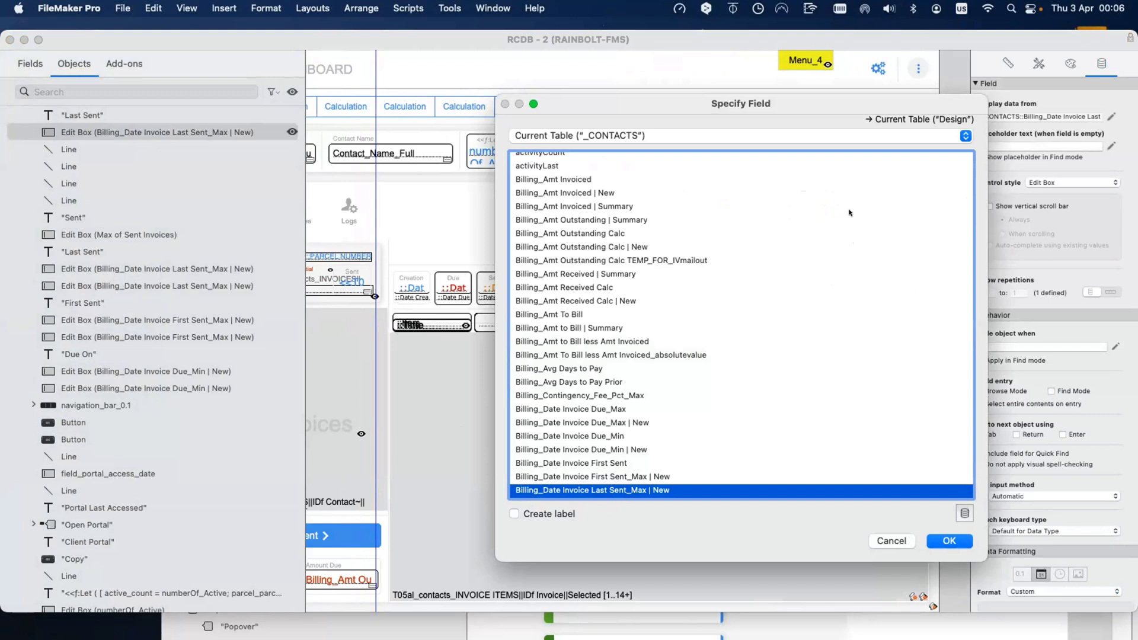
click(894, 541)
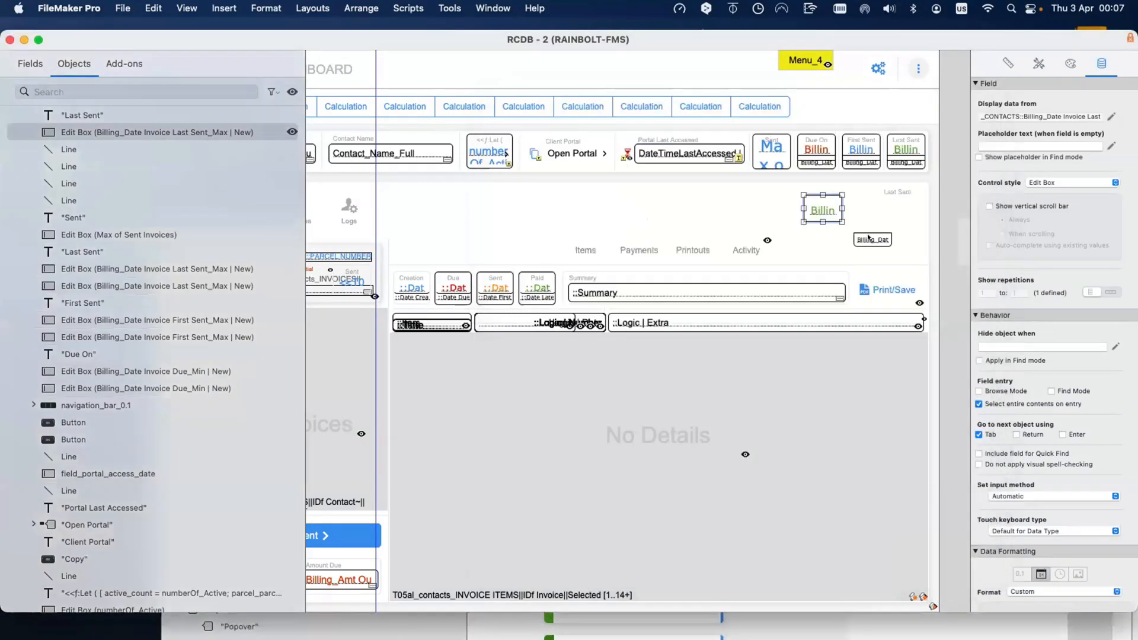
drag(868, 237, 850, 243)
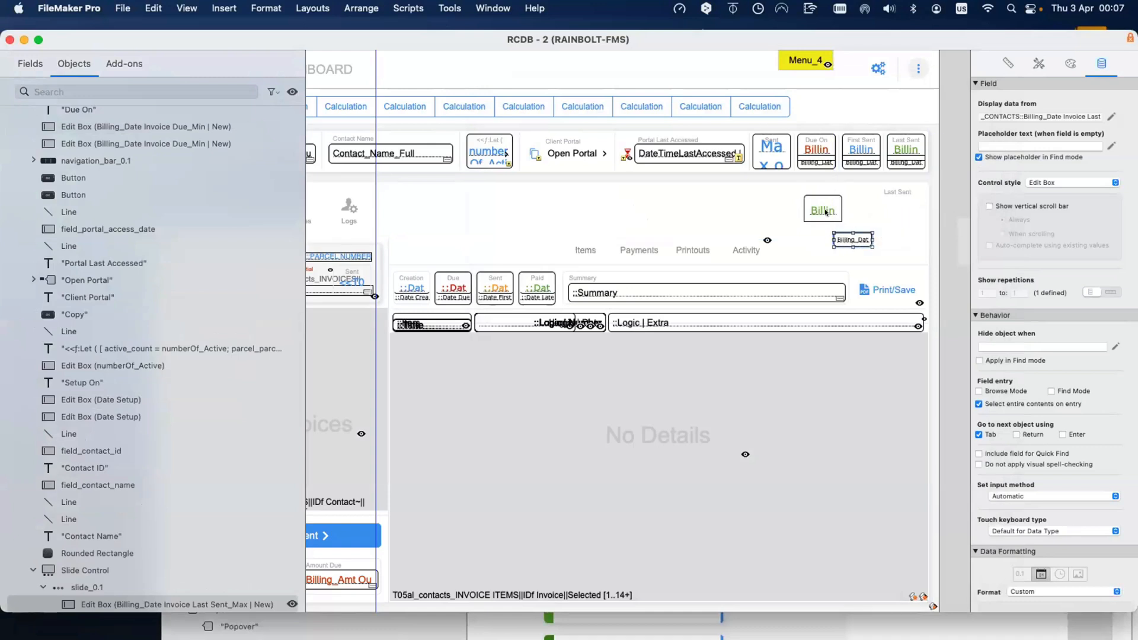
click(824, 211)
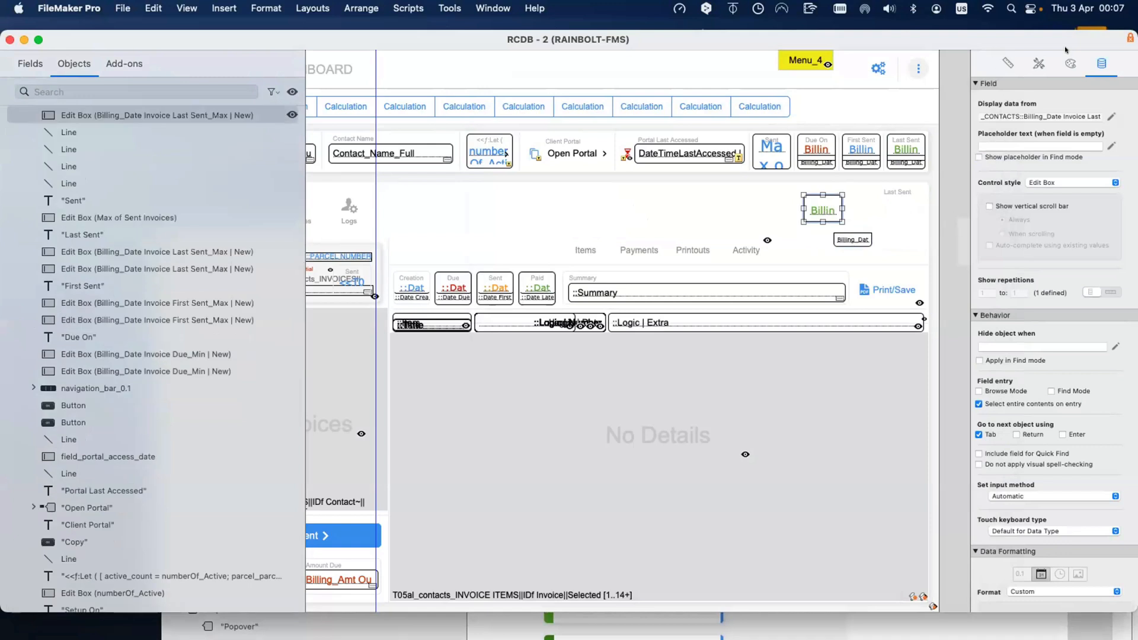
Step: Try adjusting the copied field's top padding in the Appearance settings, leaving it at 12
click(1073, 68)
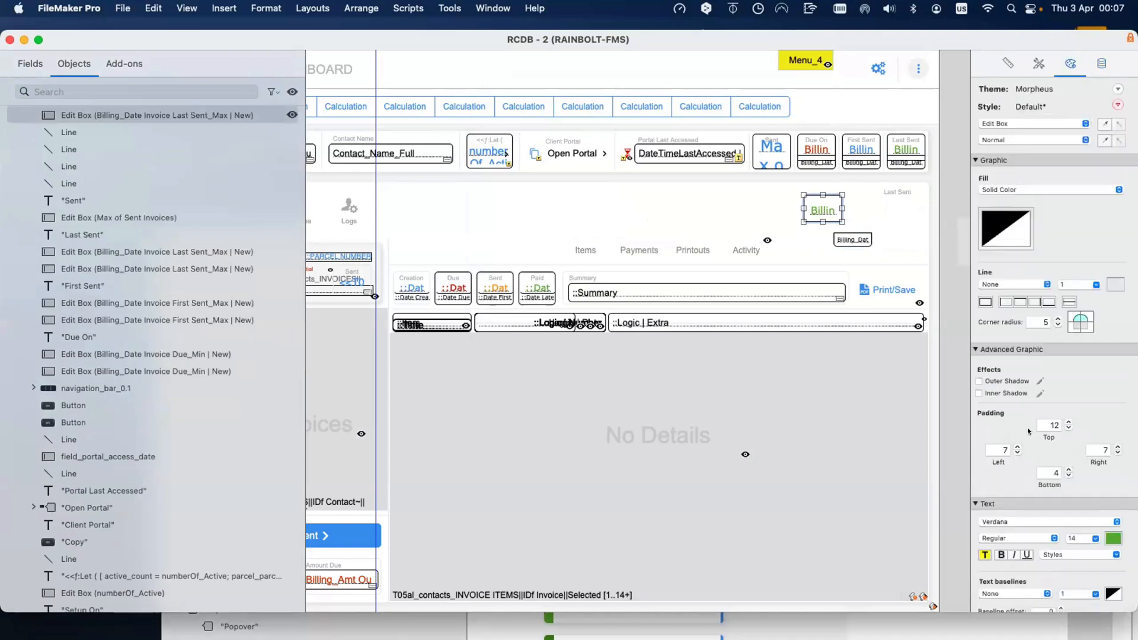
click(1069, 428)
click(1069, 428)
click(1068, 428)
click(1068, 428)
click(1068, 422)
click(1068, 422)
click(1068, 422)
click(1068, 422)
Step: Move the small date box under the copied Last Sent value and nudge it into centre alignment
click(856, 239)
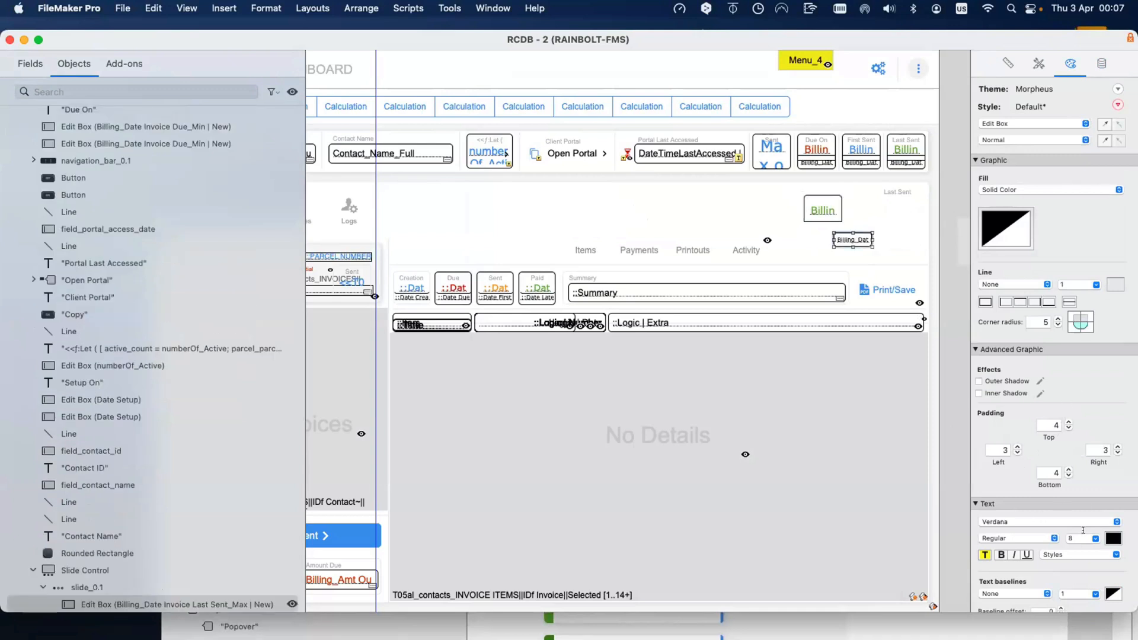
click(822, 213)
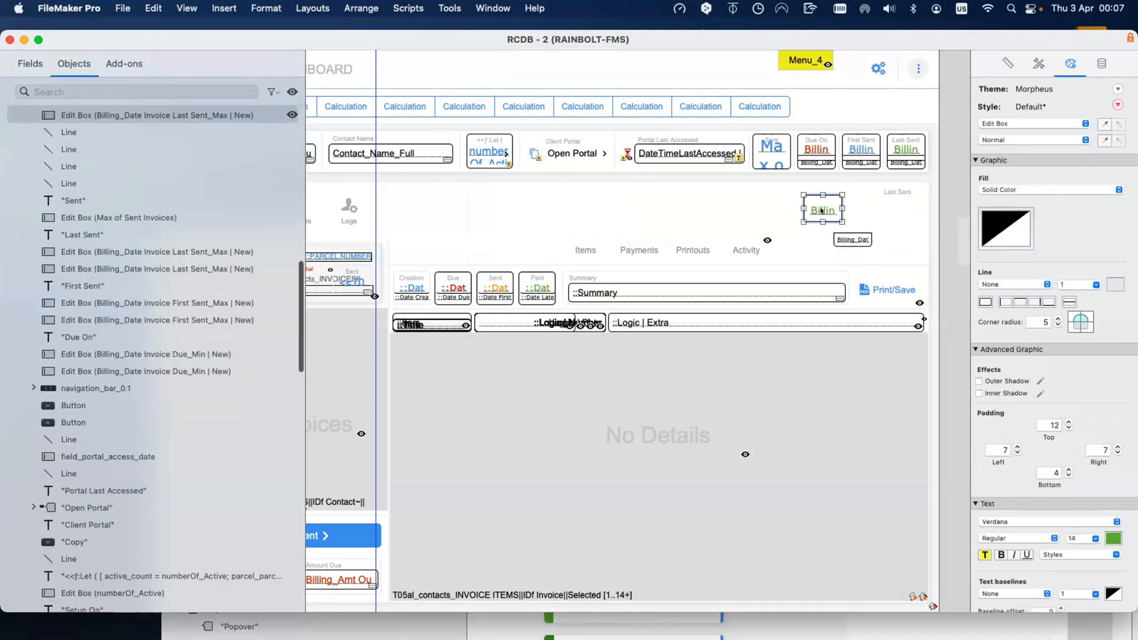
click(848, 241)
drag(848, 242, 824, 224)
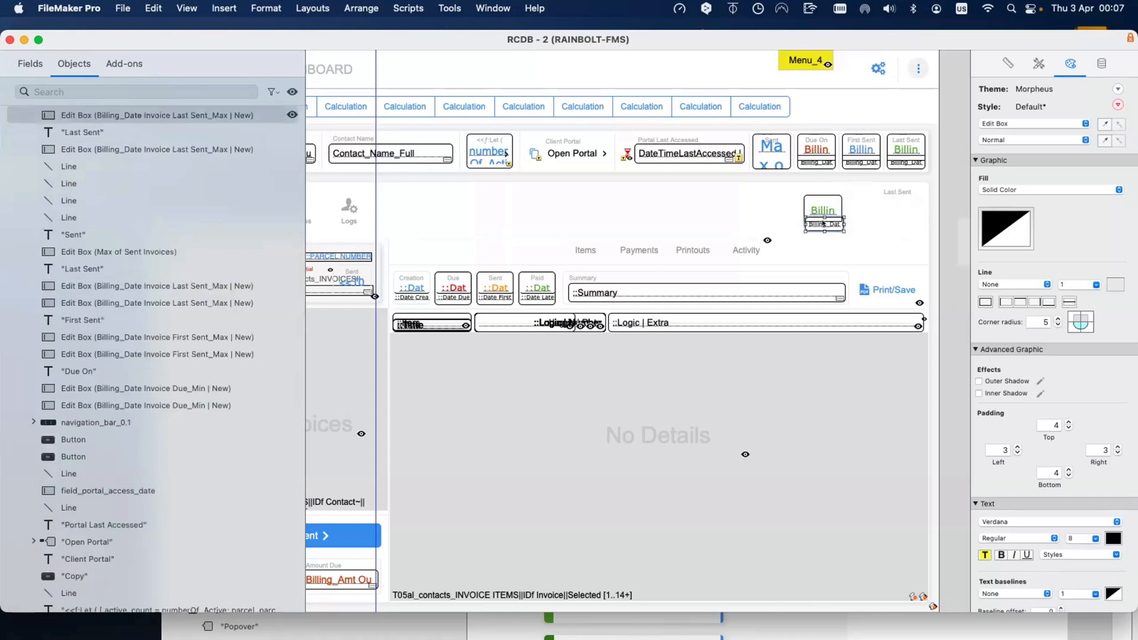
key(Left)
key(Left)
key(Up)
key(Up)
key(Right)
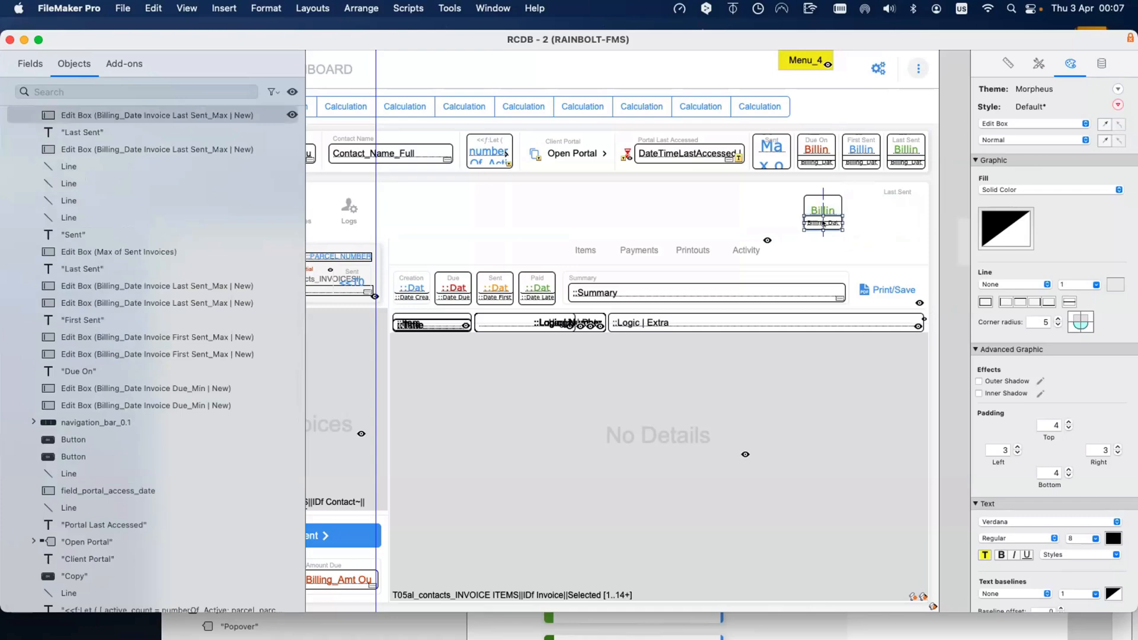
key(Down)
key(Down)
Step: Select the Last Sent value boxes and show the Inspector's Data settings
click(858, 265)
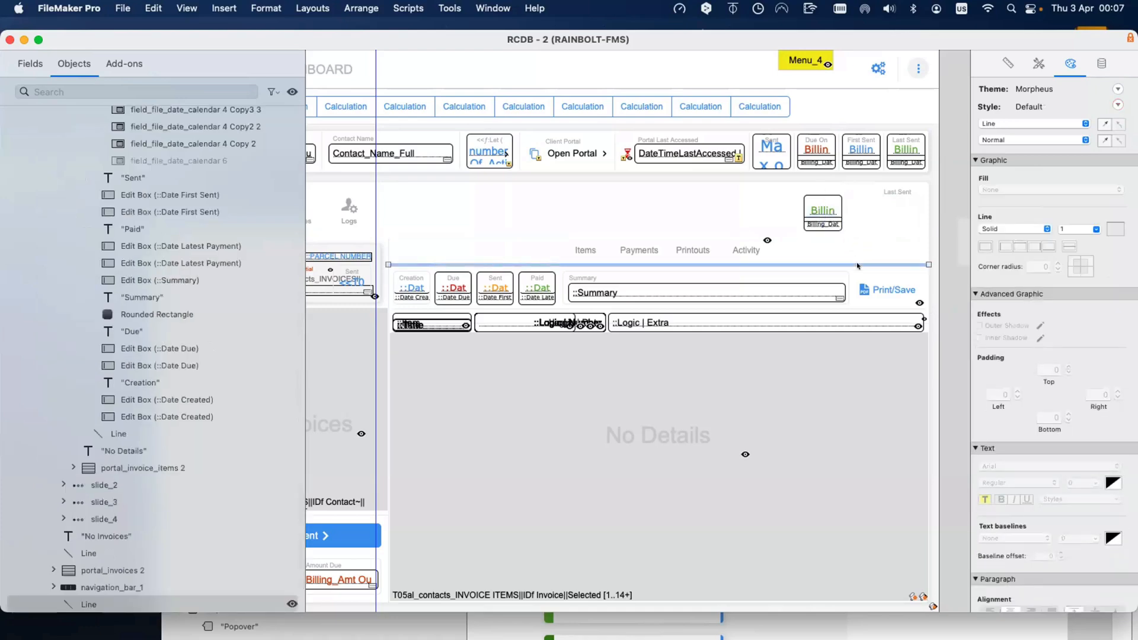
click(823, 210)
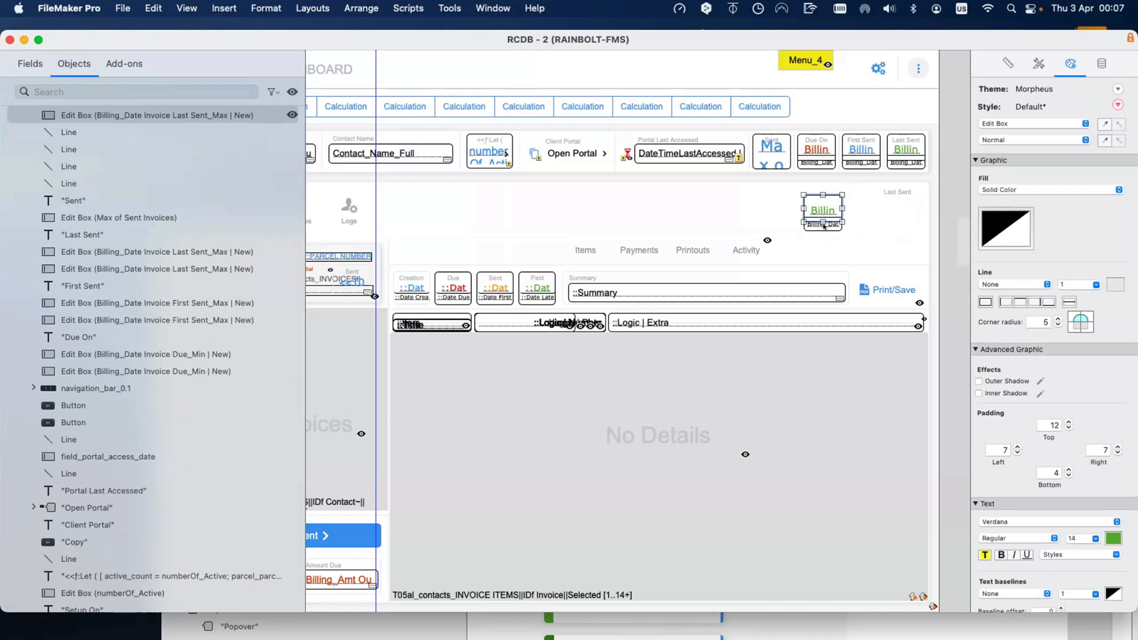
click(824, 225)
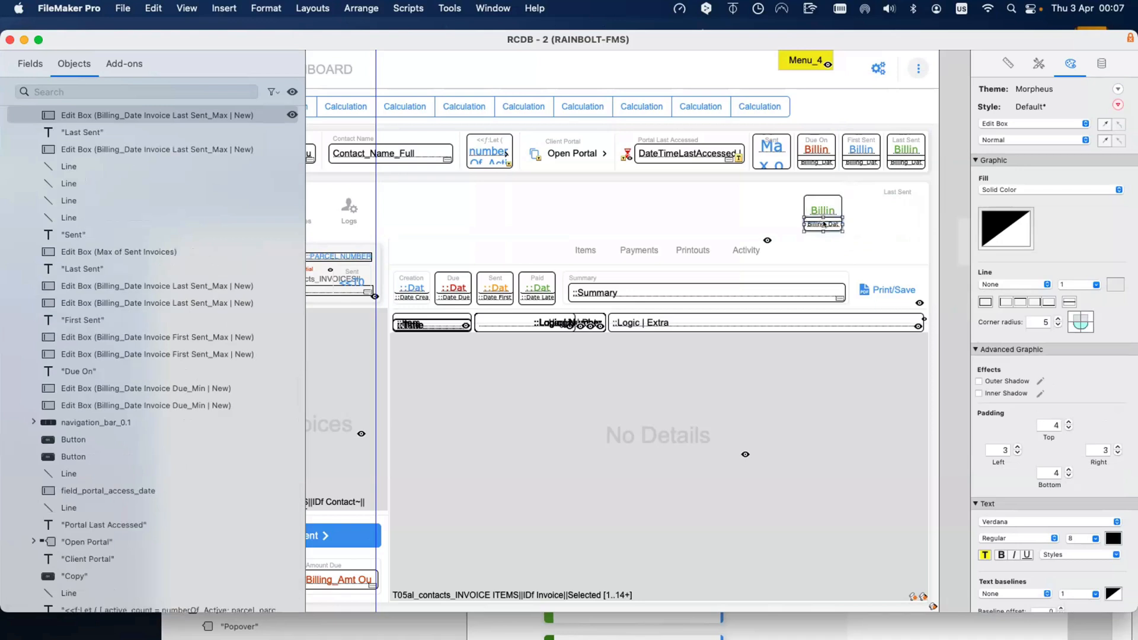
click(1101, 64)
click(815, 210)
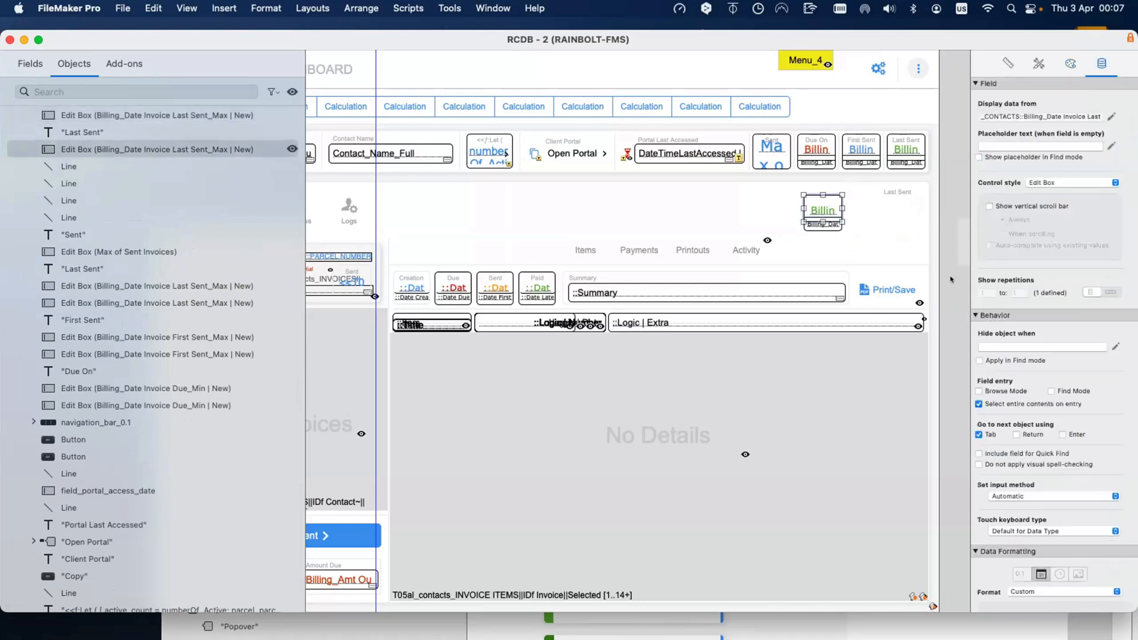
Step: Keep the Custom date format with day number first and leave the fourth date component empty
scroll(1038, 495, down, 3)
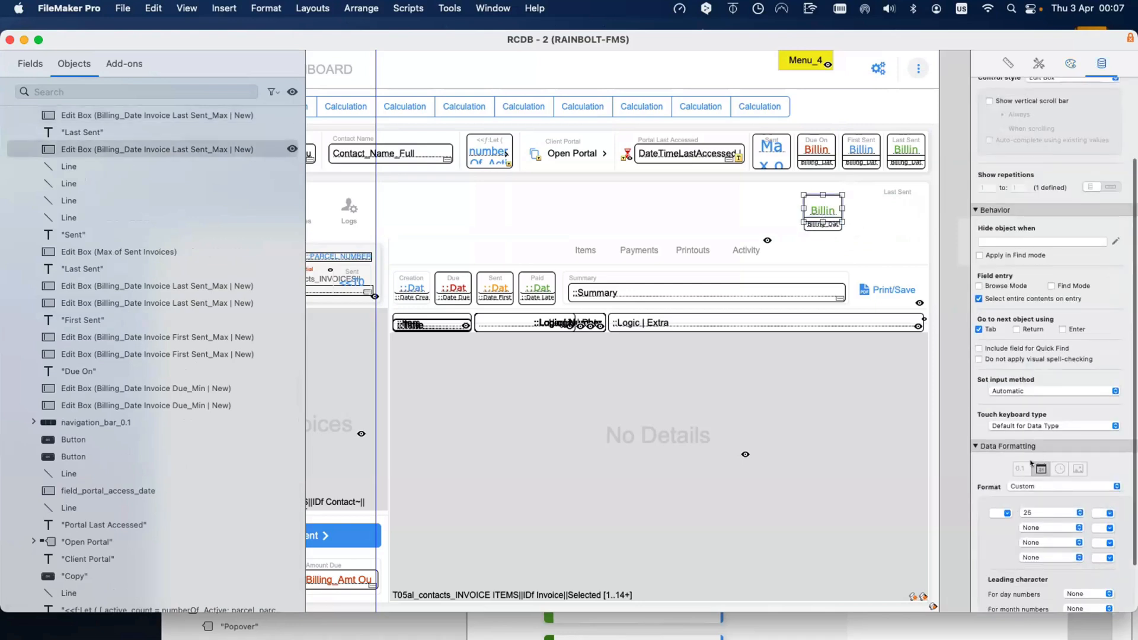
click(1027, 486)
click(1027, 486)
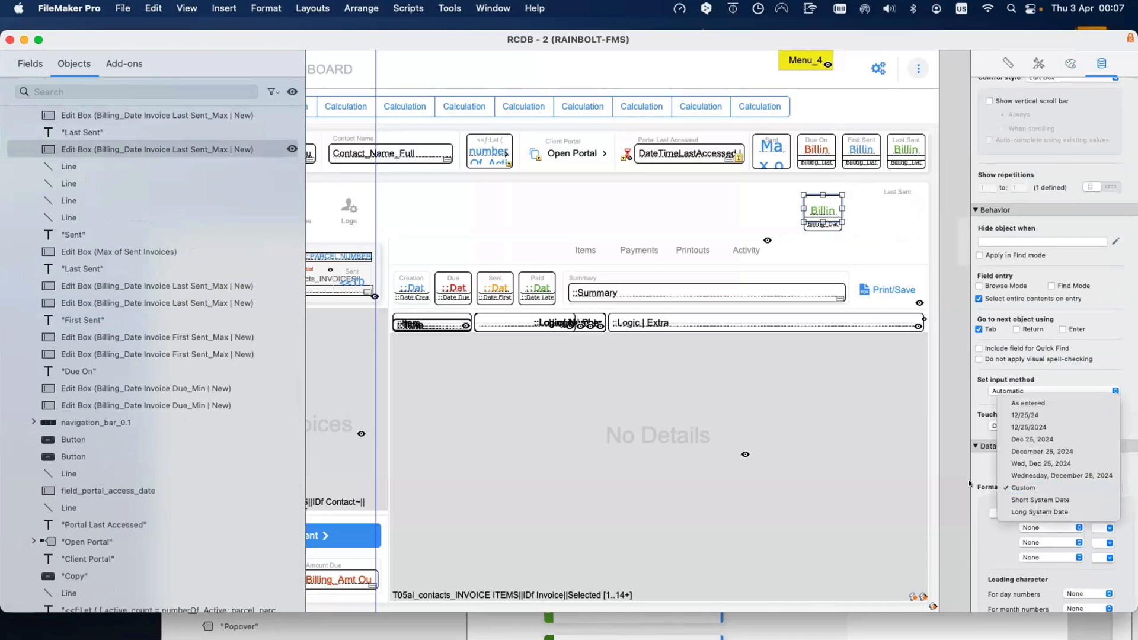
click(1039, 511)
click(1039, 511)
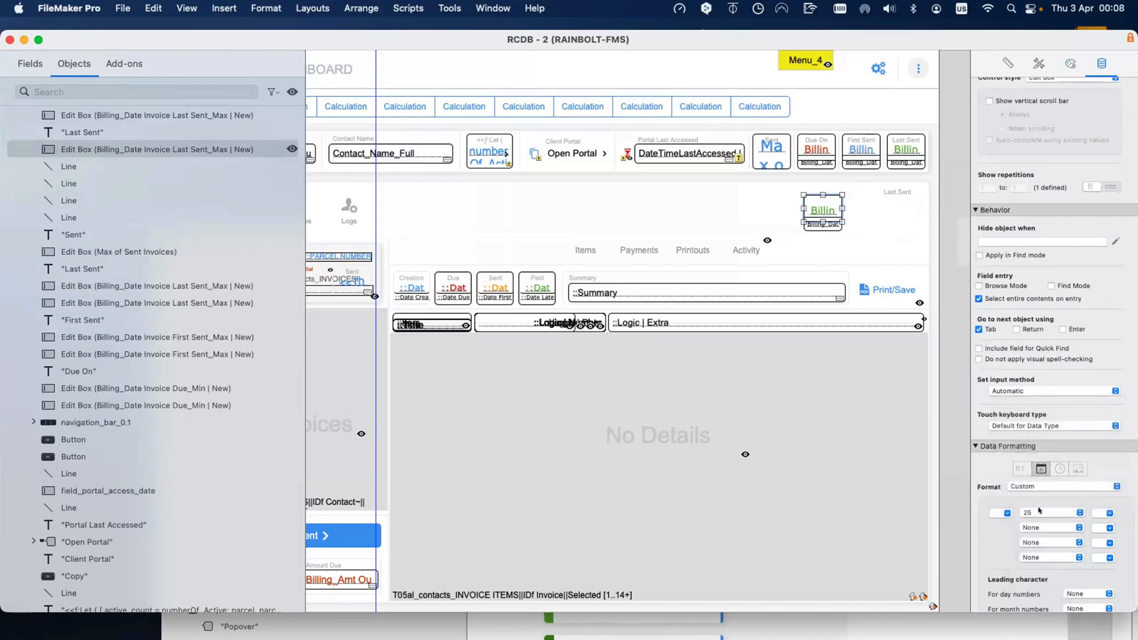
click(1038, 511)
click(1029, 509)
click(1029, 510)
click(1098, 512)
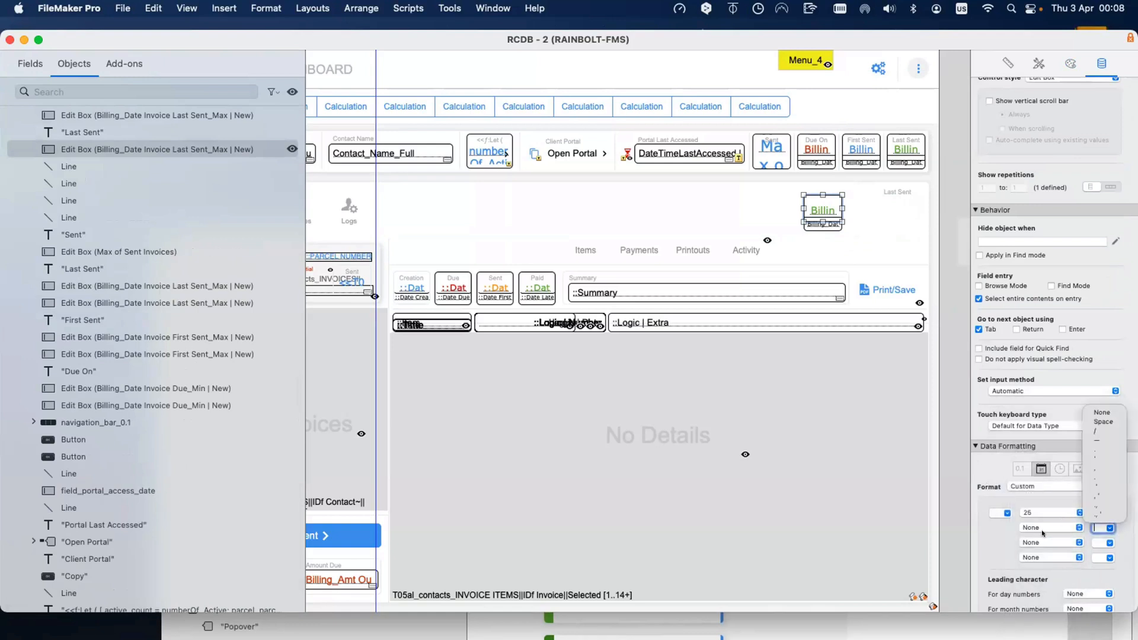
key(Tab)
key(Tab)
click(1037, 560)
click(1038, 560)
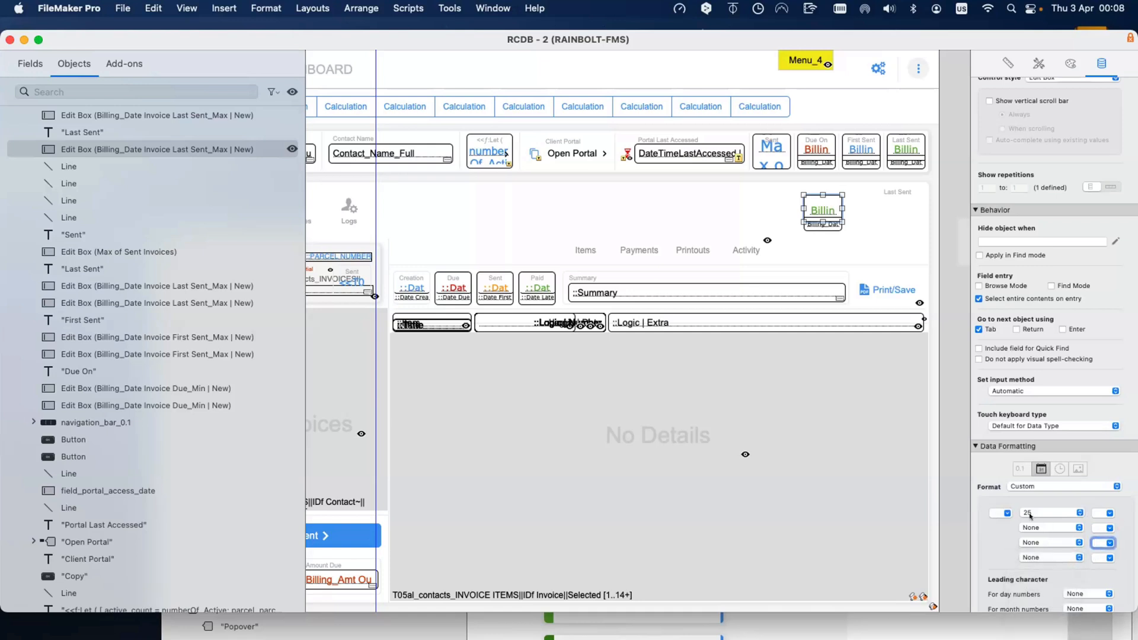
Step: Give the small date box abbreviated month and four-digit year with no separator, like Dec 2024
click(824, 224)
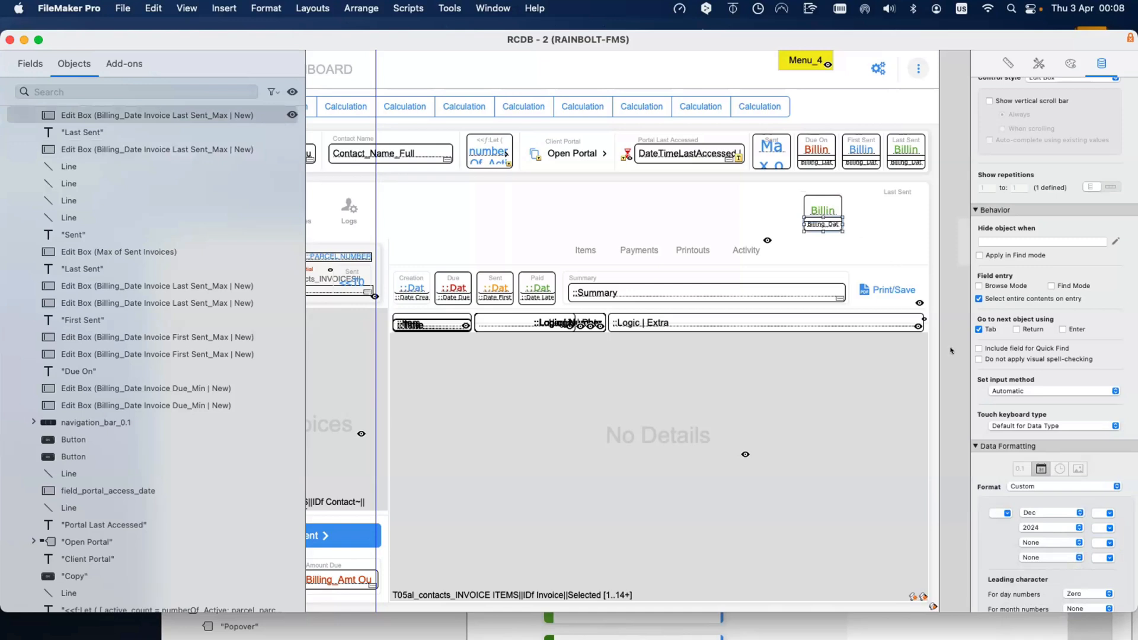
click(1038, 515)
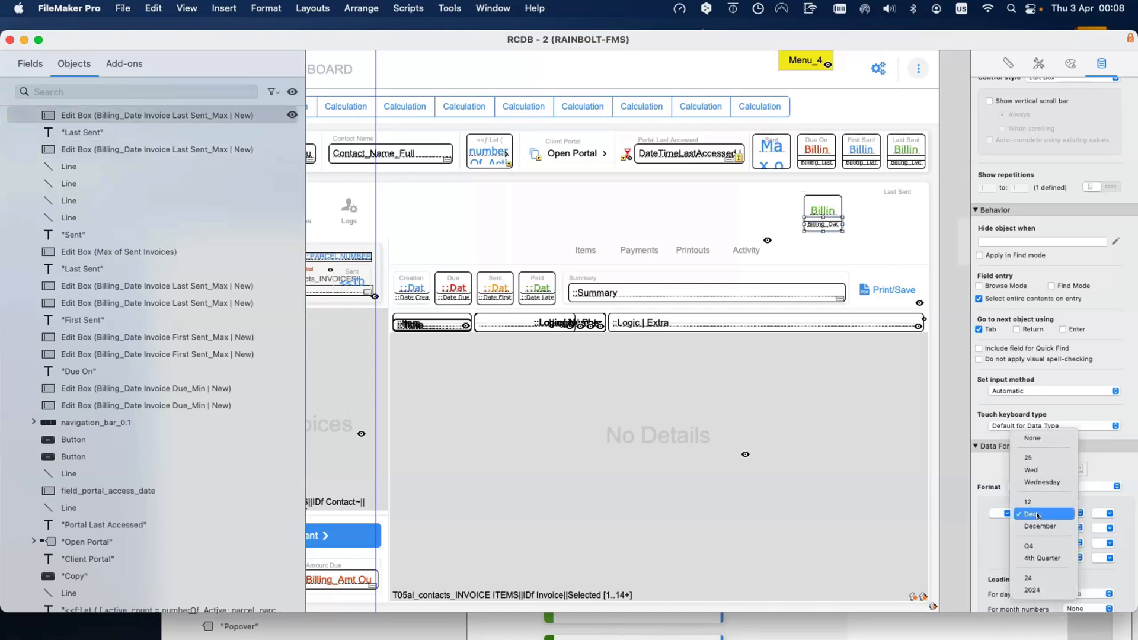
click(1037, 516)
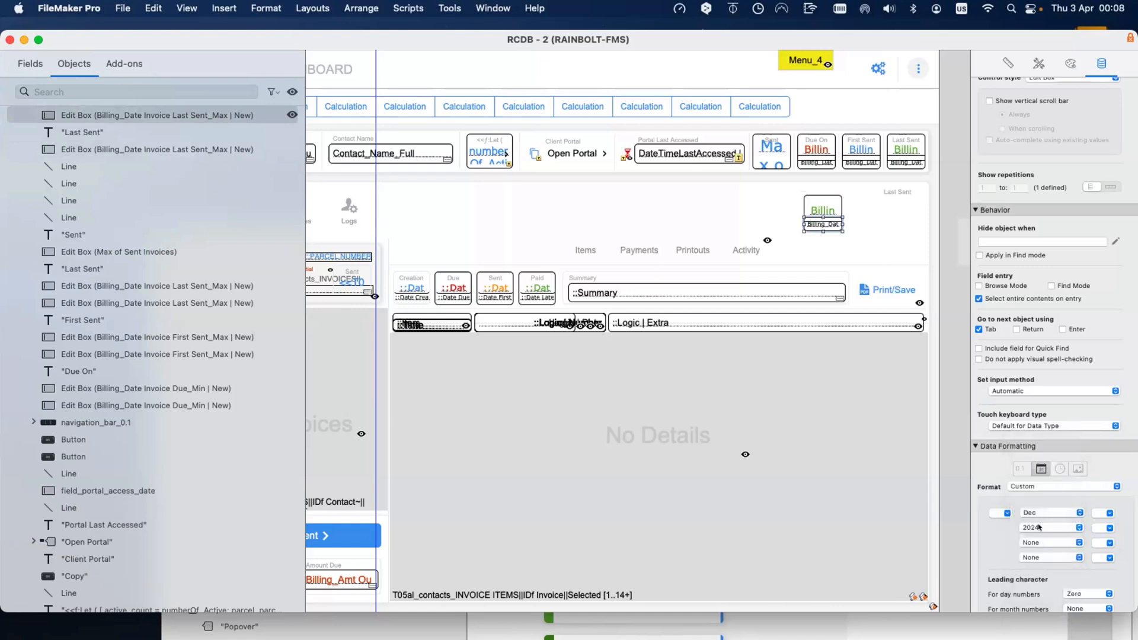
click(1038, 527)
click(1039, 527)
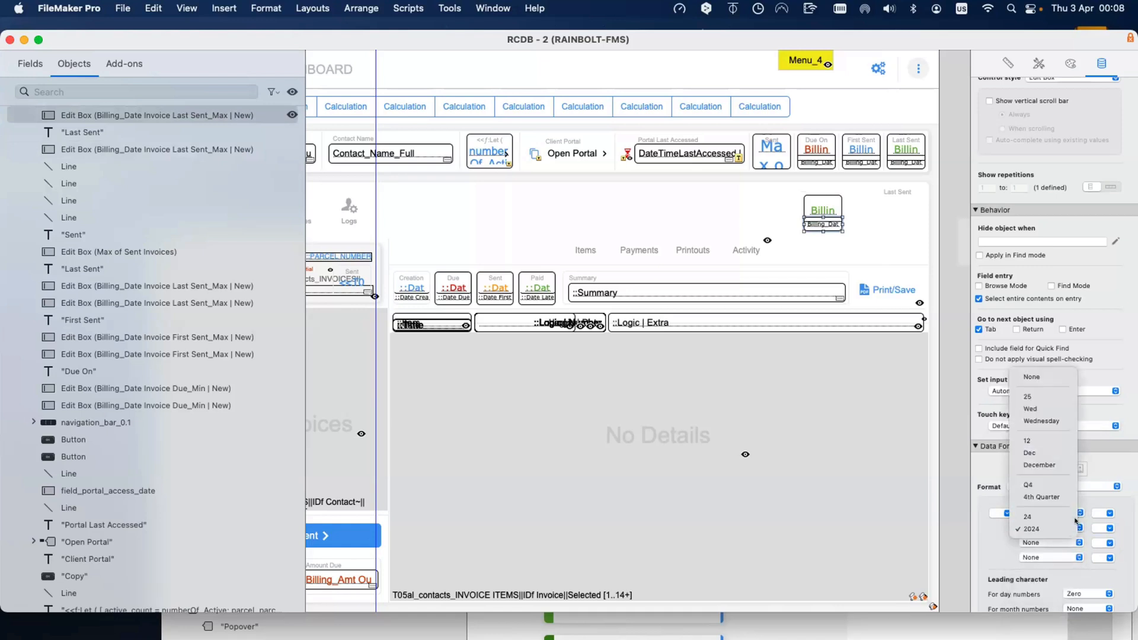
click(1106, 512)
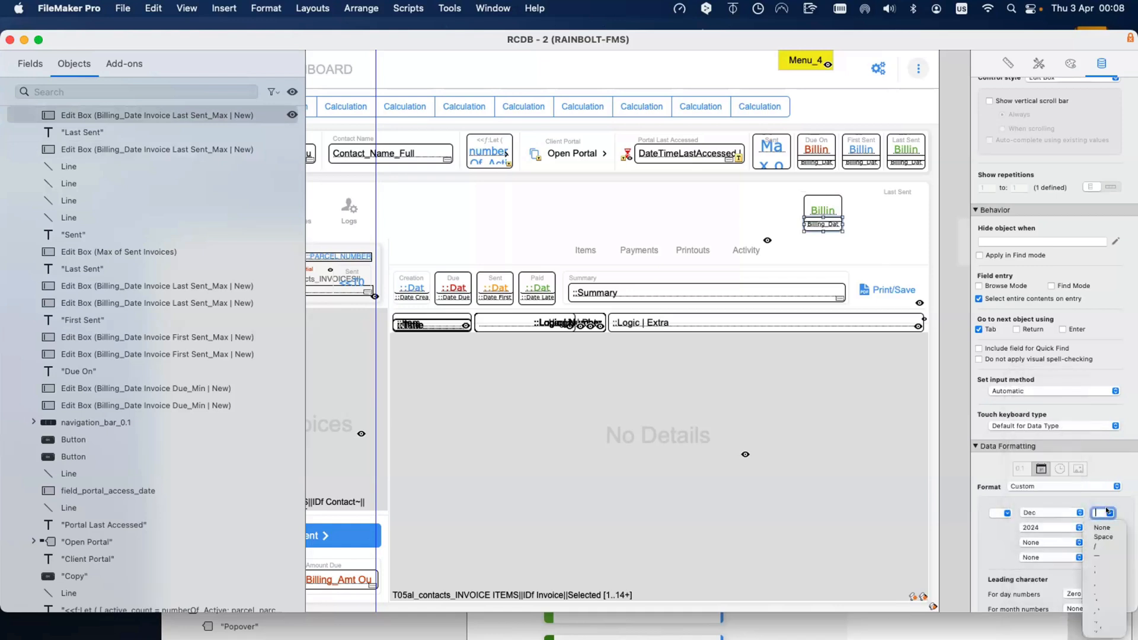
click(1106, 531)
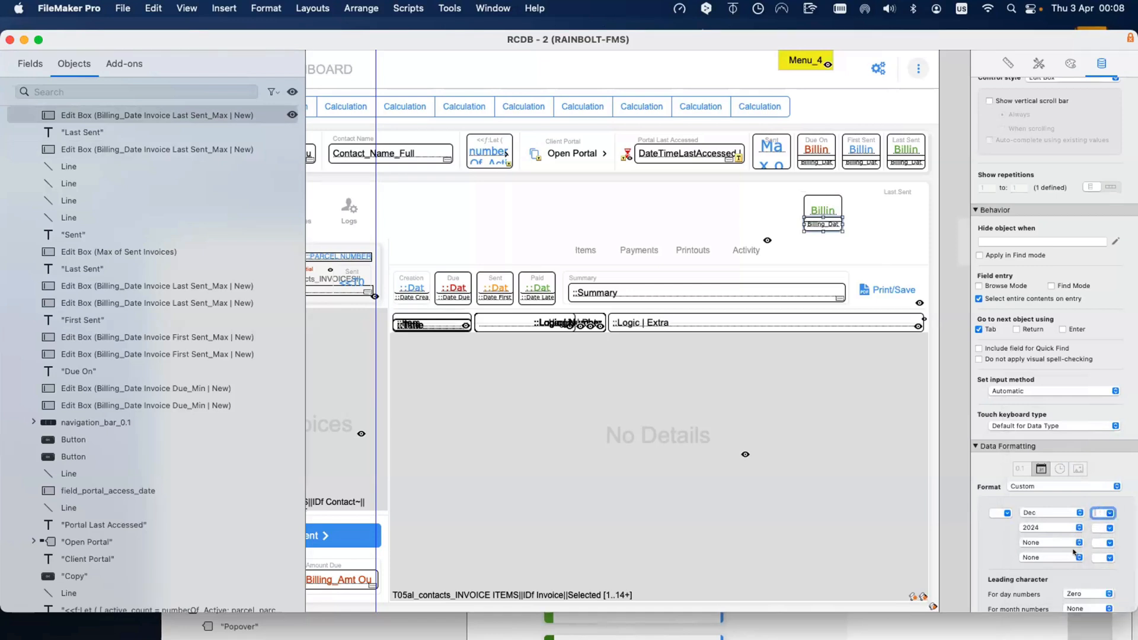
click(781, 190)
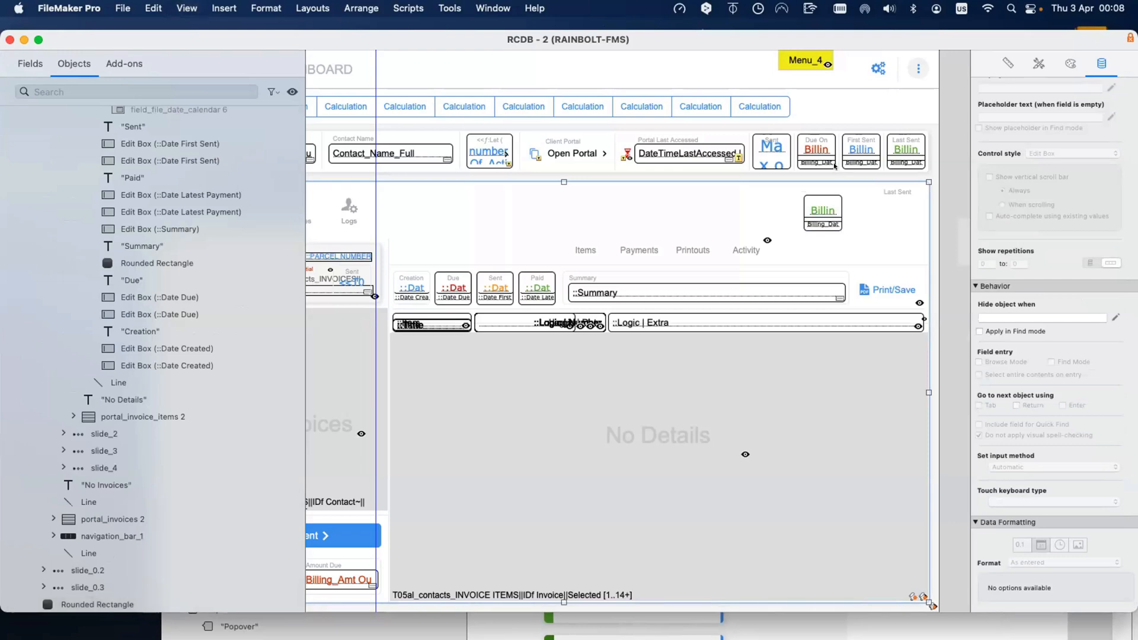
key(super+b)
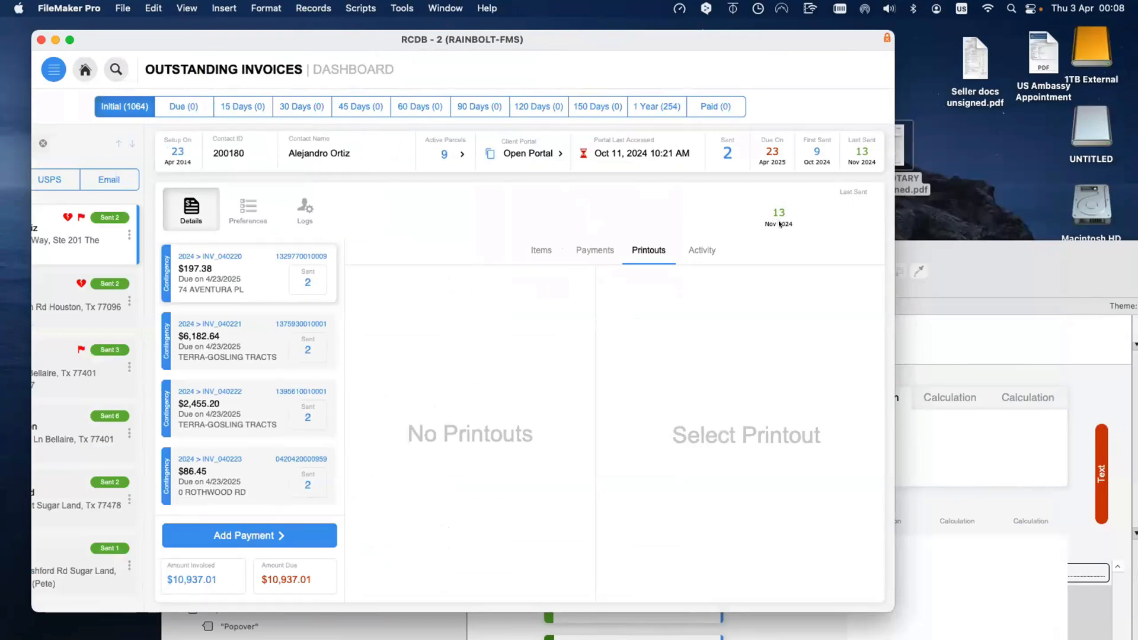
key(super+l)
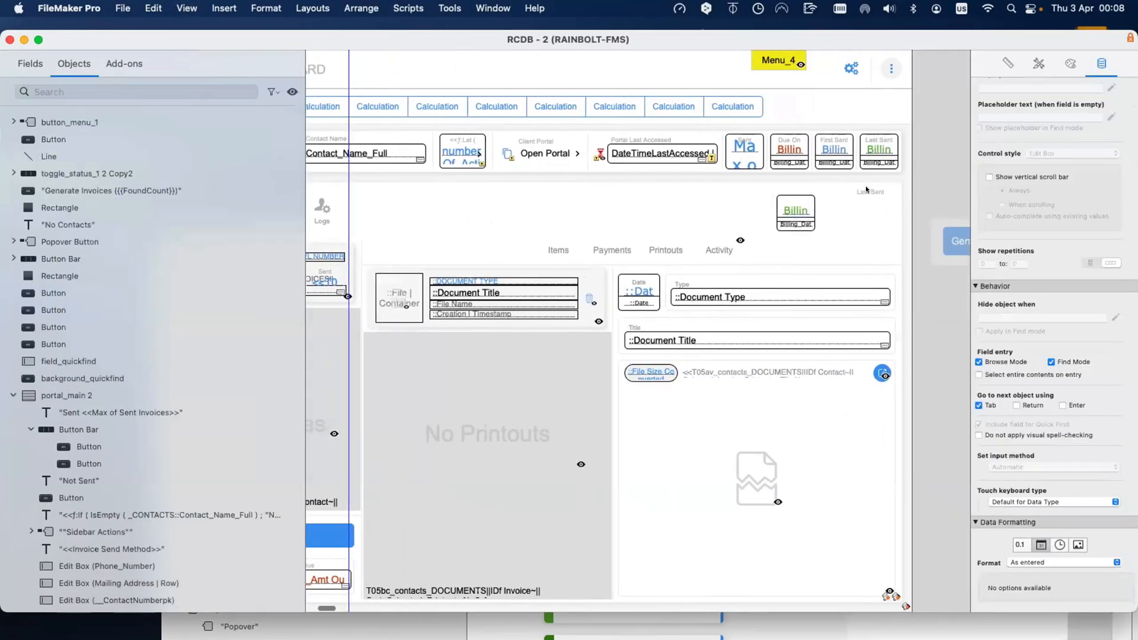
click(799, 225)
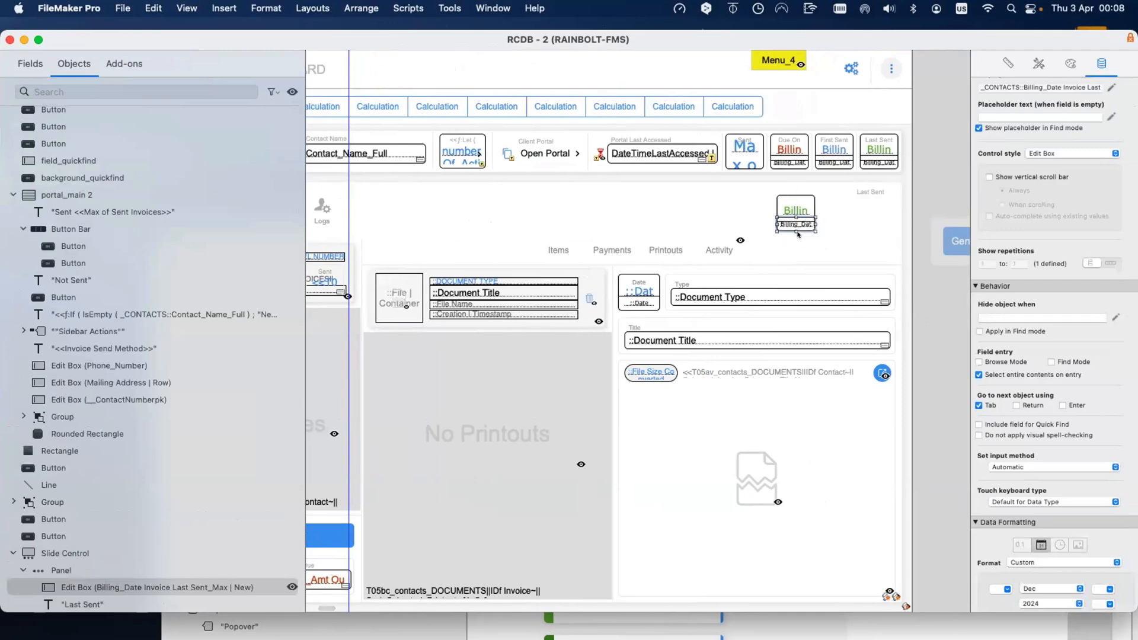
Step: Set the new date box to show the Last Sent field without creating a label
double_click(797, 232)
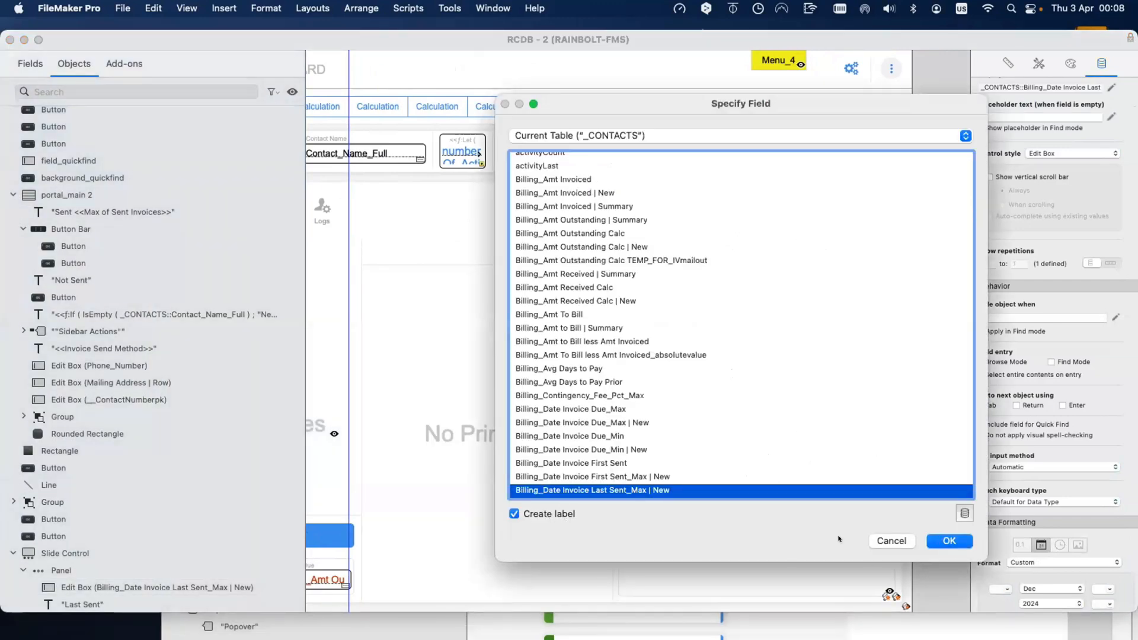
click(564, 520)
click(949, 541)
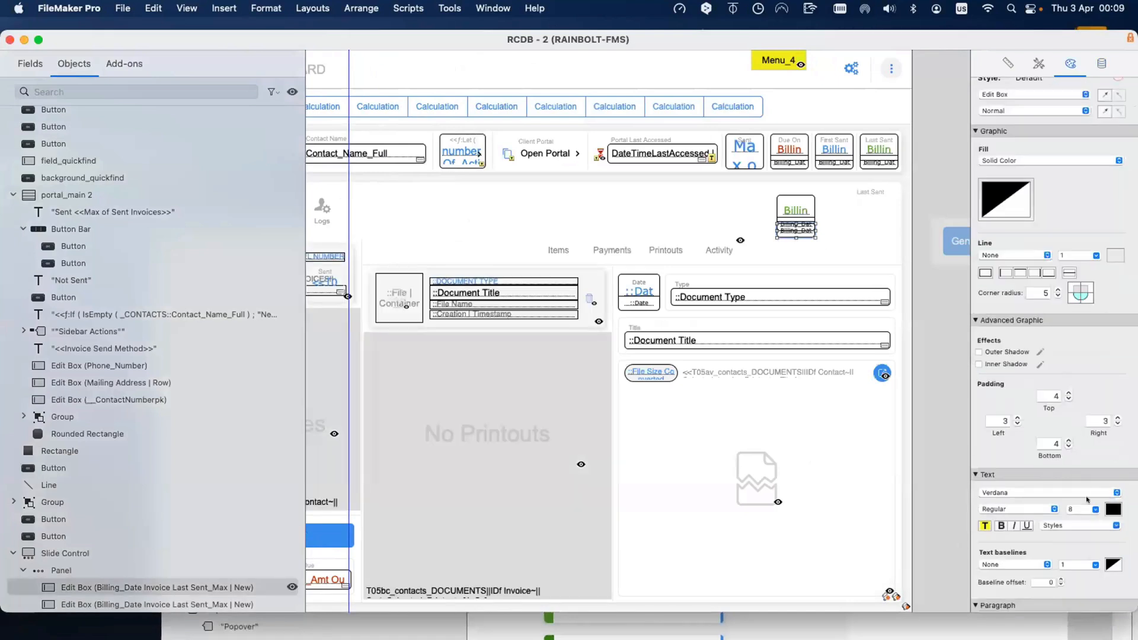
Step: Give the date box light grey text and square corners, and move it above the Last Sent value
click(1111, 508)
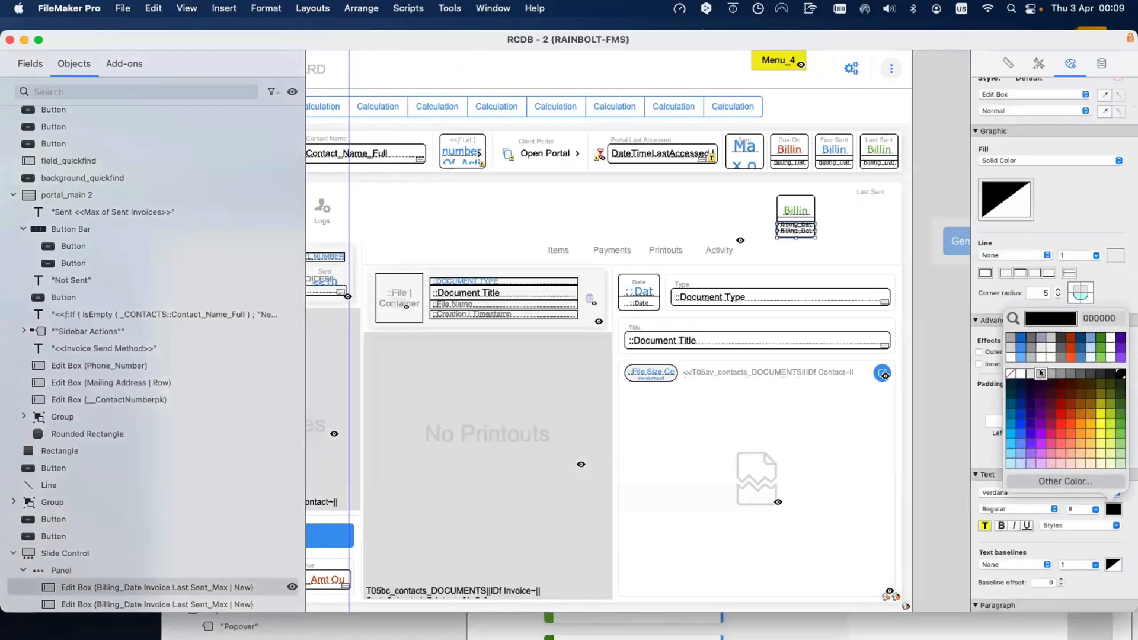
click(1045, 373)
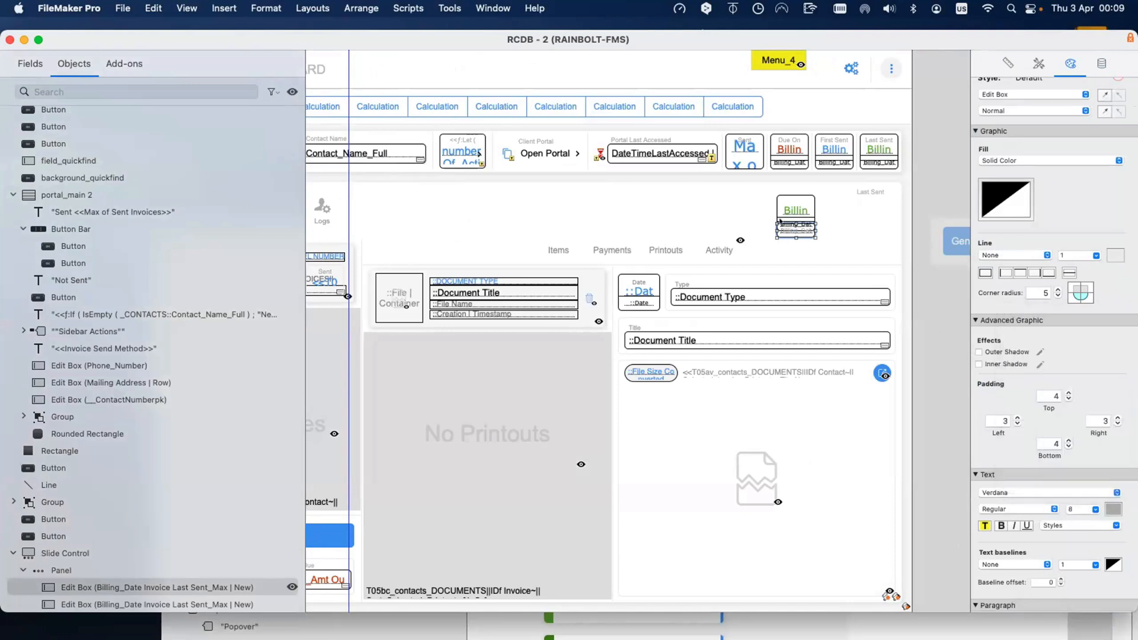
scroll(1004, 271, up, 2)
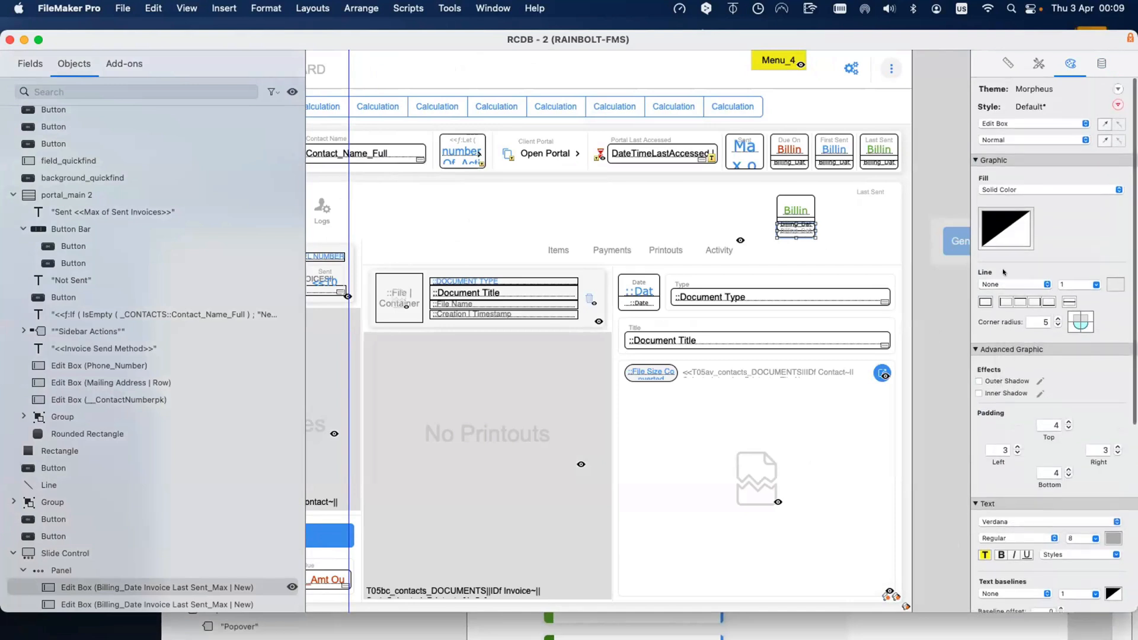
click(1073, 325)
drag(800, 233, 798, 201)
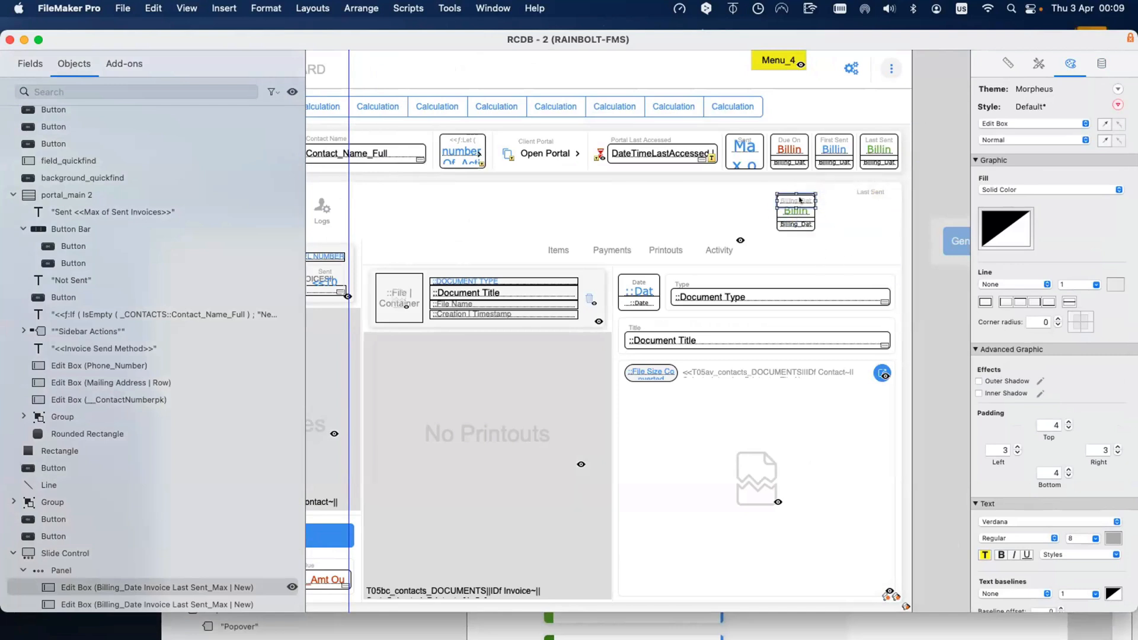
click(1101, 63)
Step: Remove the year from the date box's custom date format
scroll(1061, 472, down, 5)
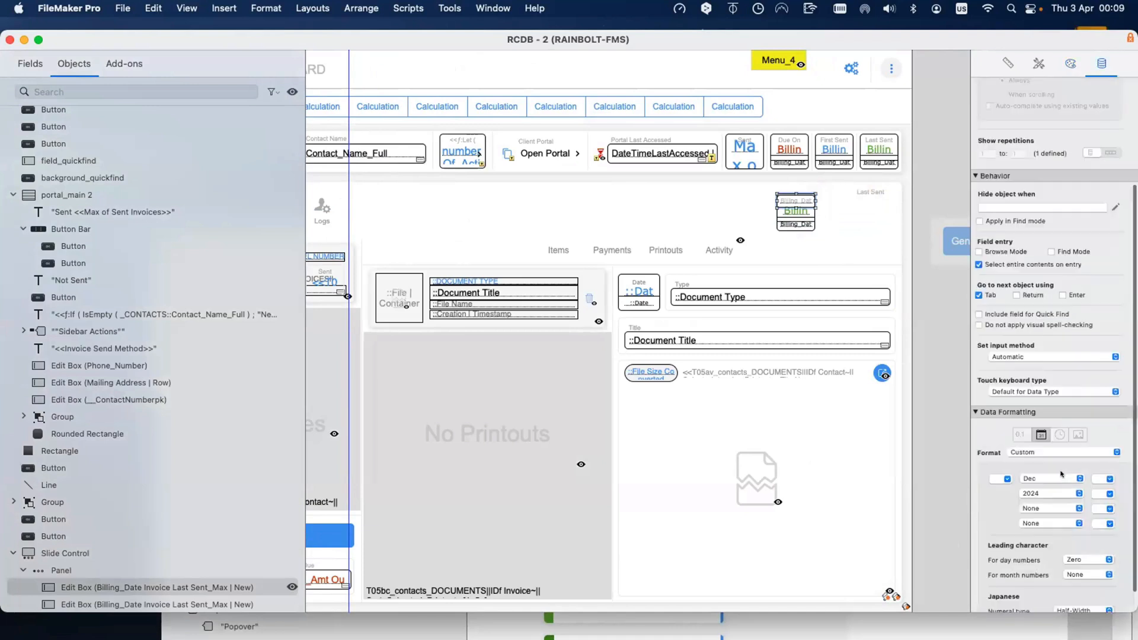
click(1054, 469)
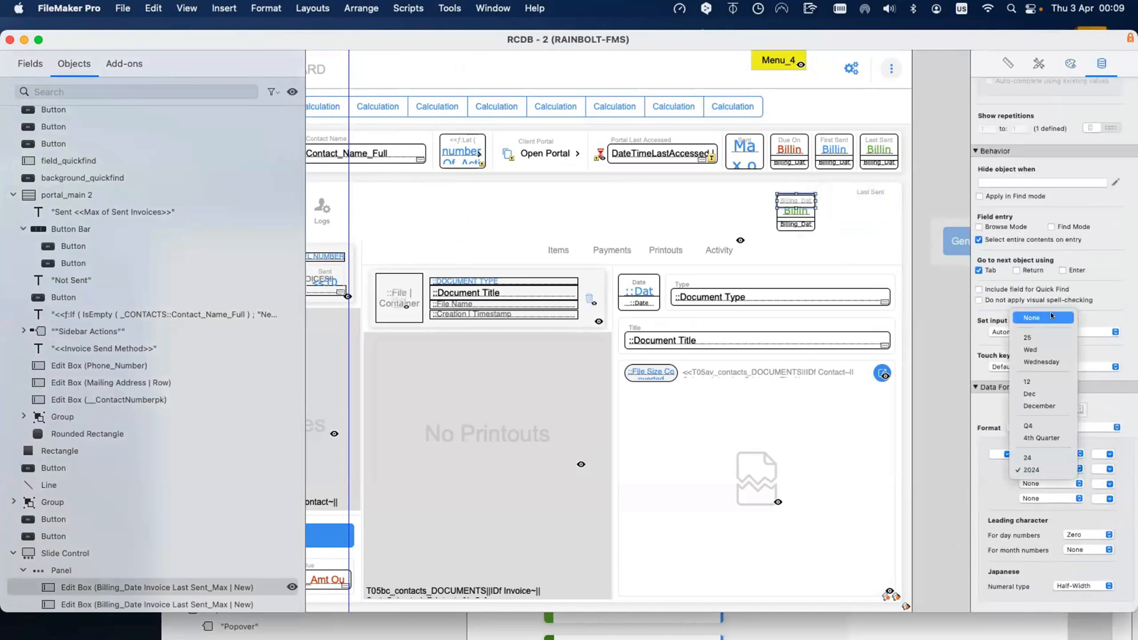
click(1044, 320)
click(1110, 453)
click(1108, 466)
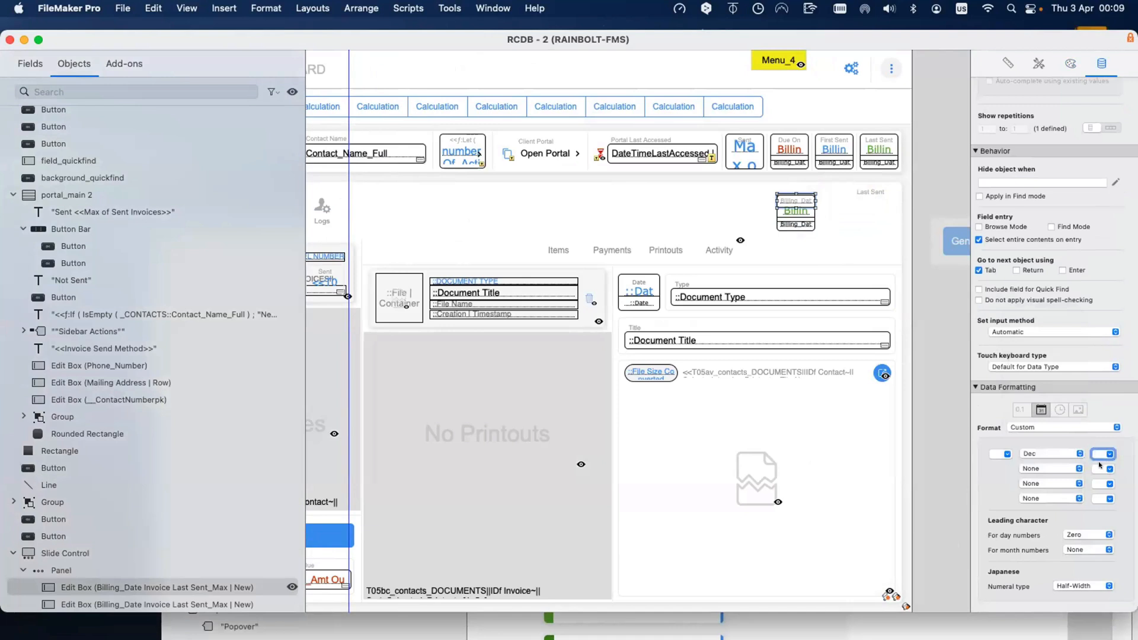
Step: Make the date format show only the full weekday name, then nudge the box up one pixel
click(1062, 454)
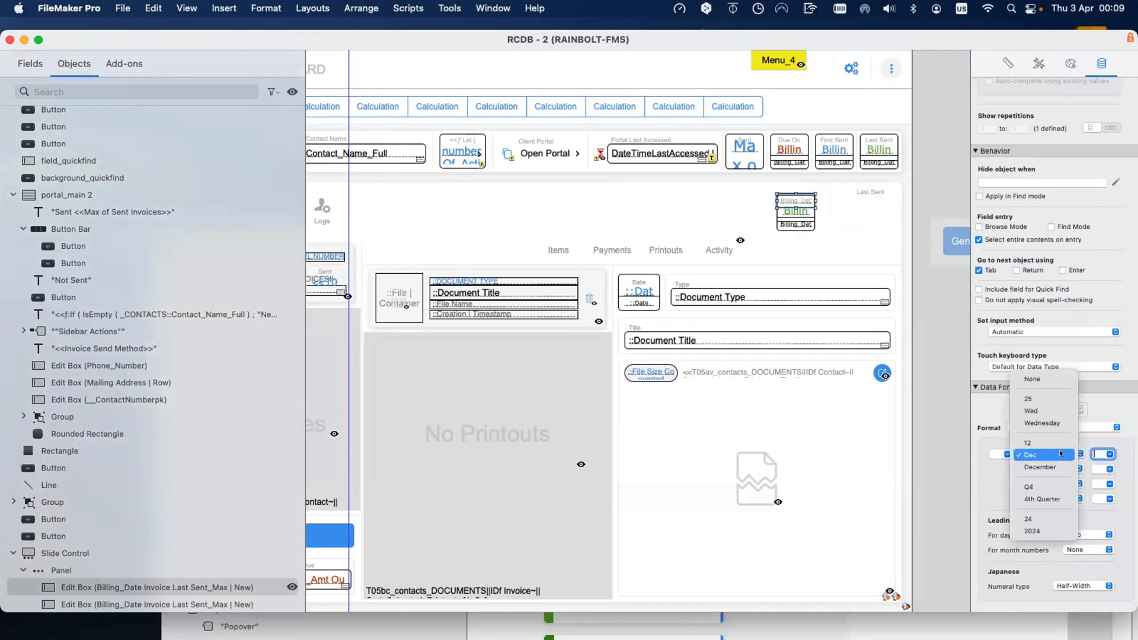
click(1050, 421)
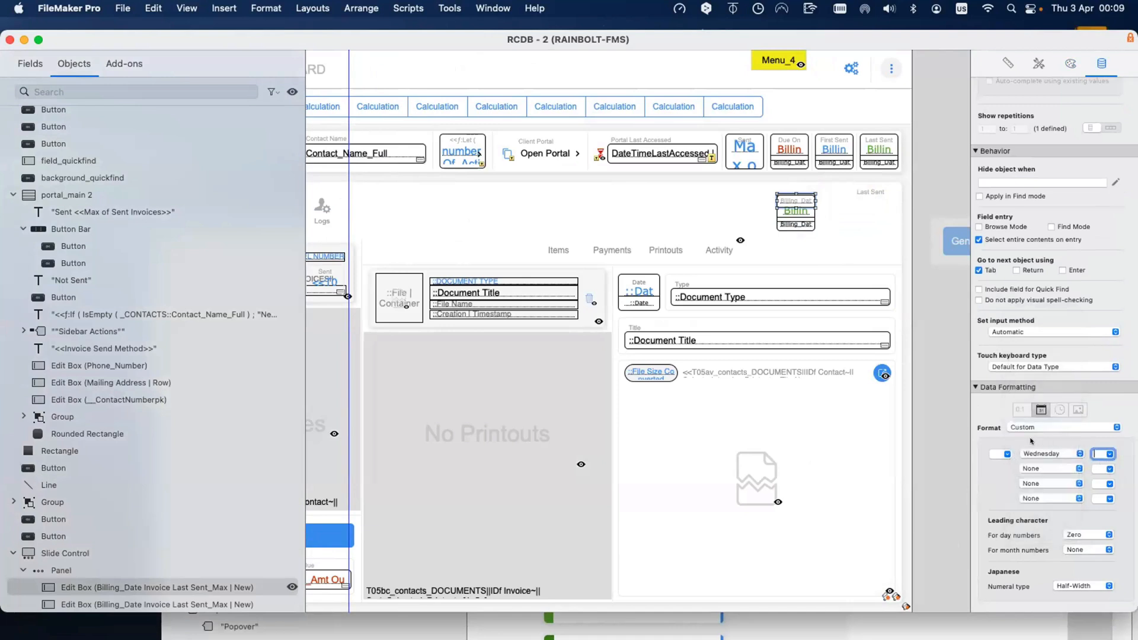
click(1050, 454)
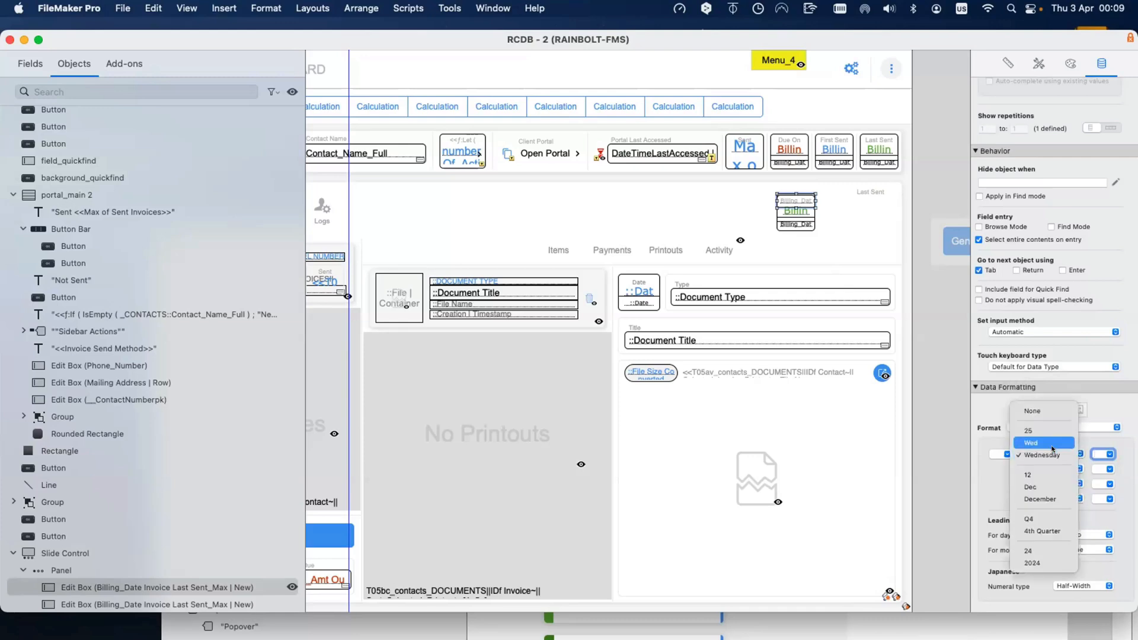
click(1052, 454)
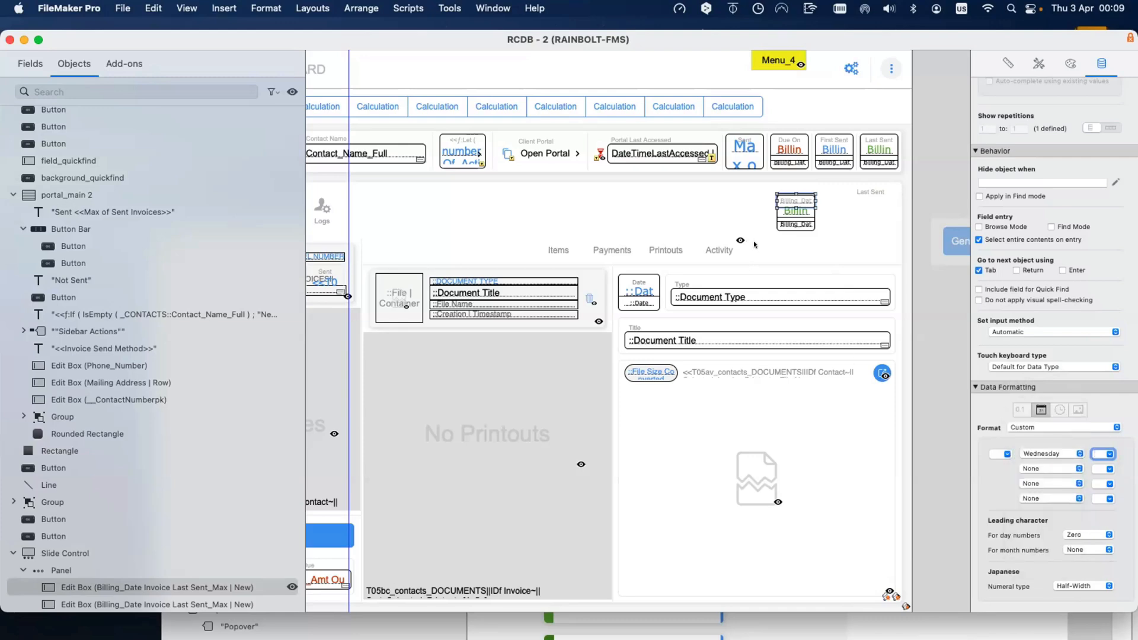
click(792, 198)
key(Up)
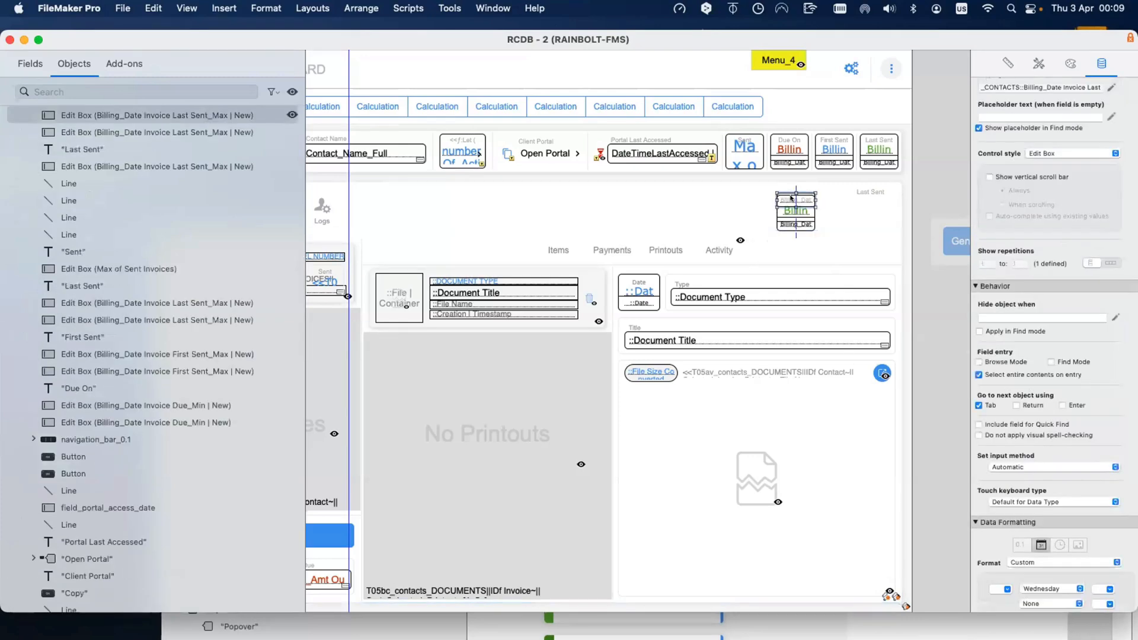
key(super+b)
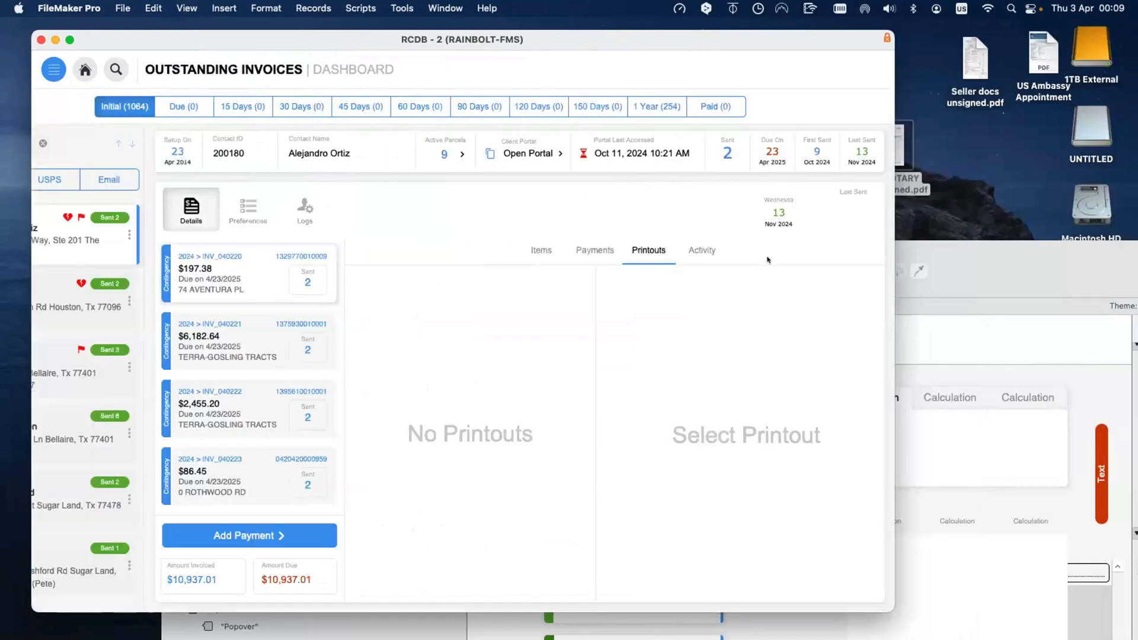
key(super+l)
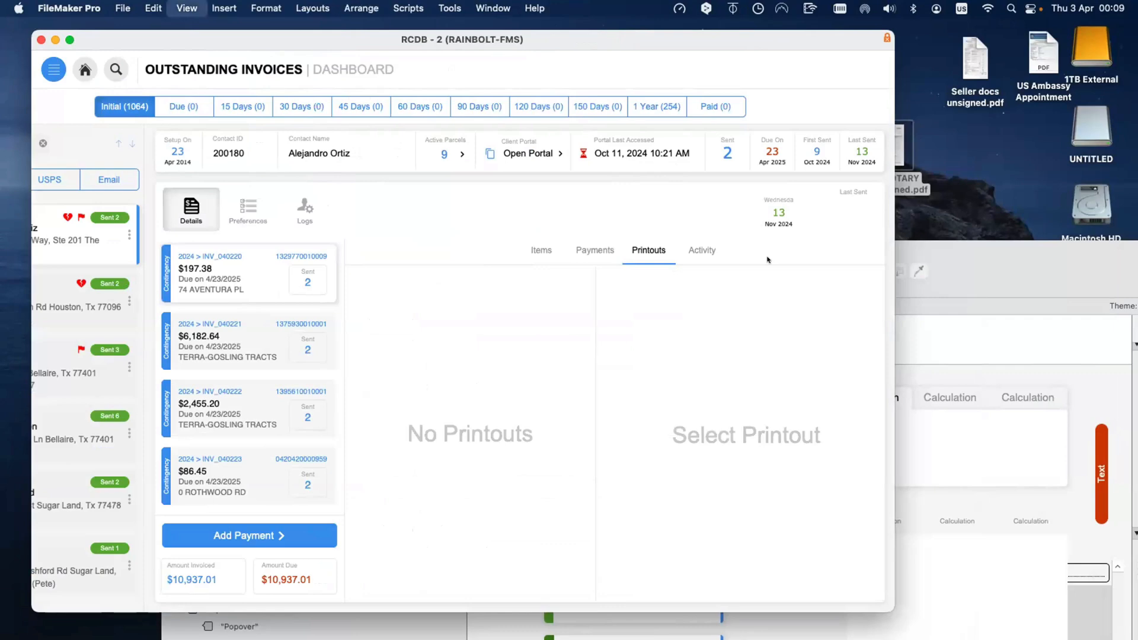
scroll(847, 198, right, 5)
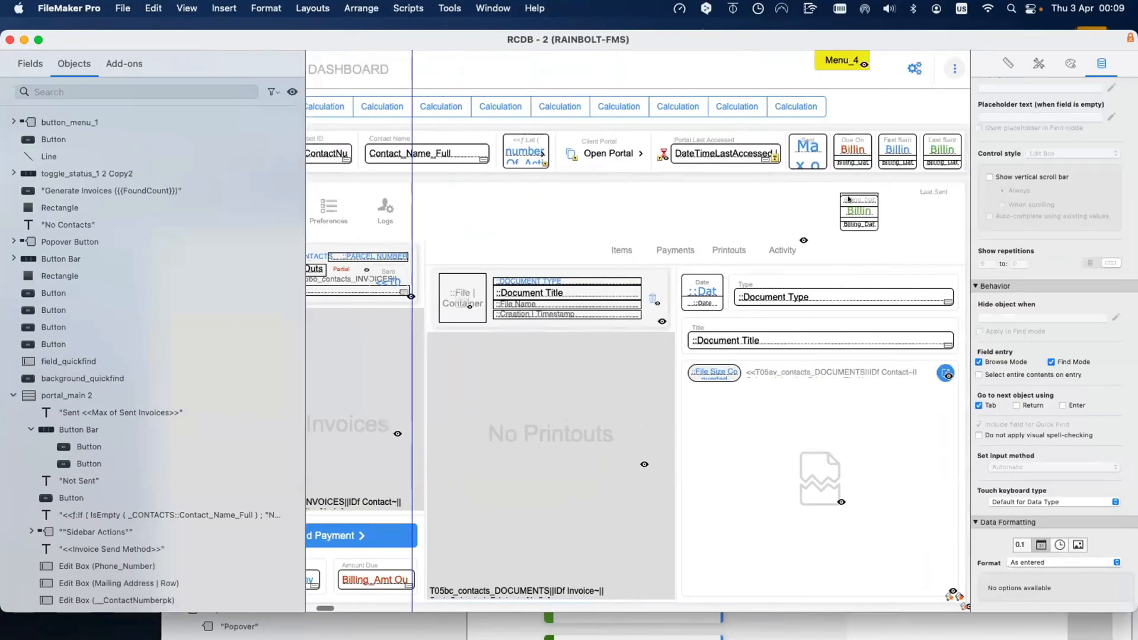
Step: Move the Last Sent label onto the top of its billing date box
click(856, 199)
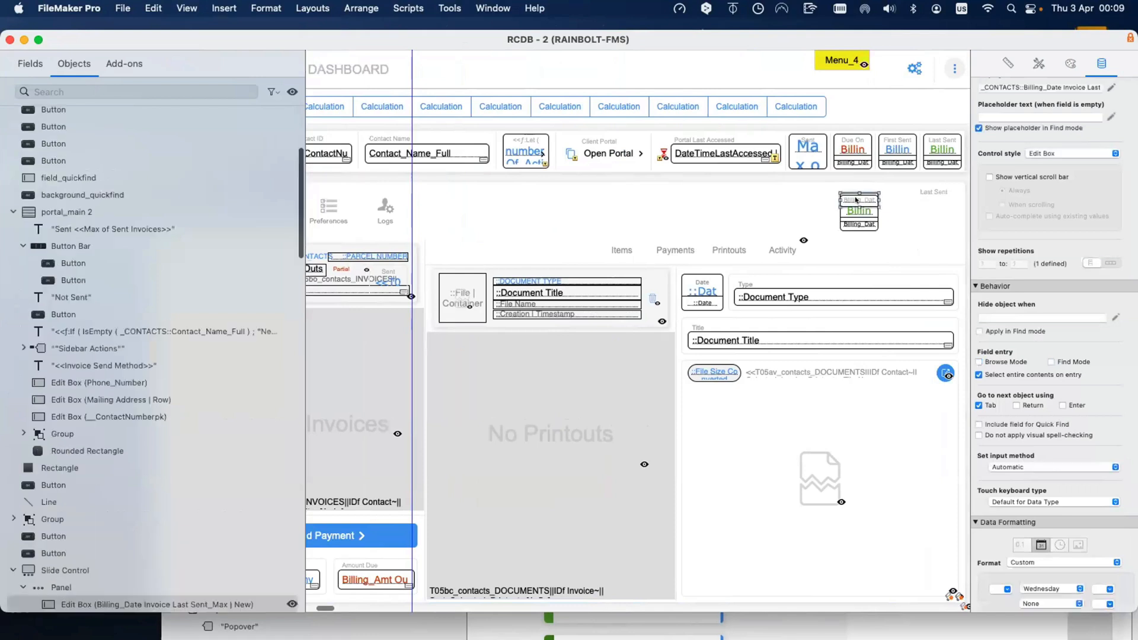
click(928, 197)
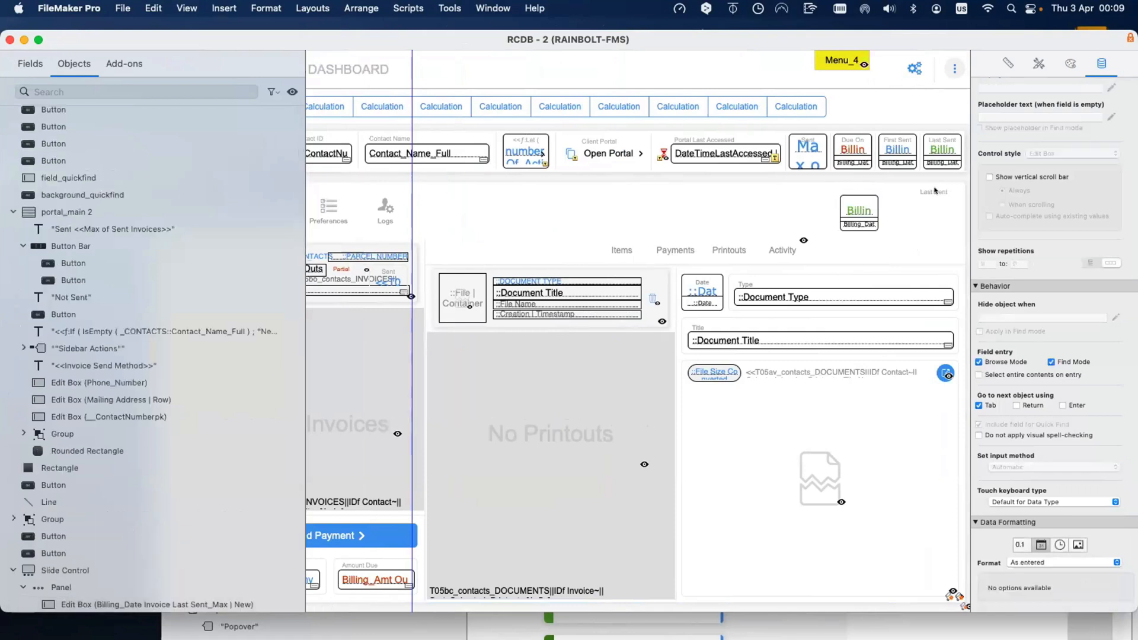
drag(936, 191, 860, 201)
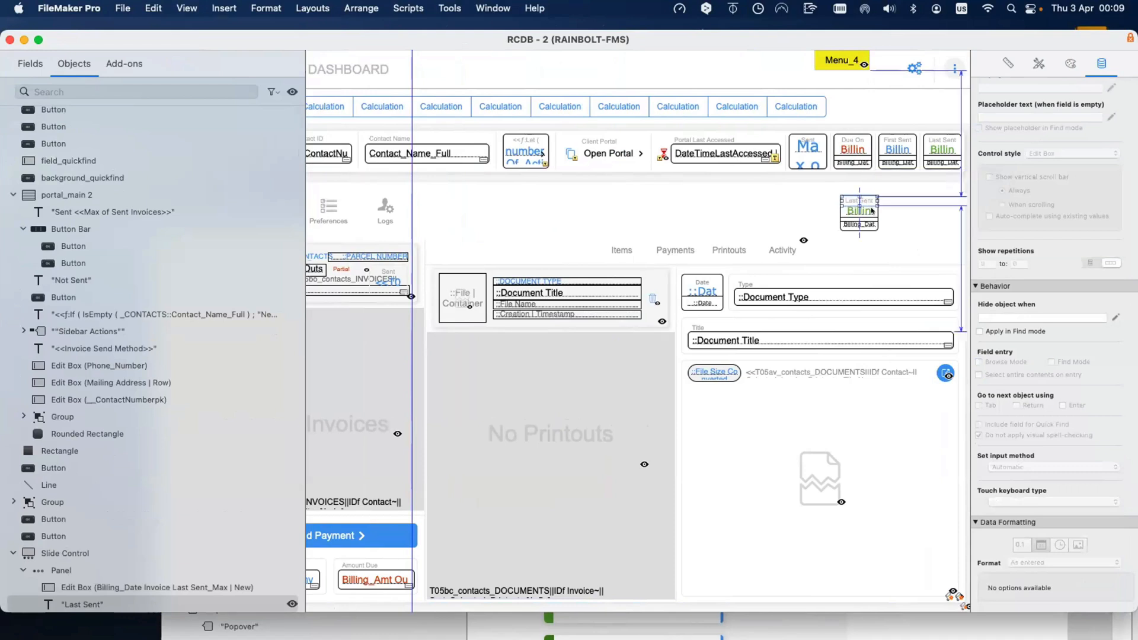
Step: Select the lower billing date box and then the first slide panel
click(866, 224)
click(846, 246)
scroll(837, 214, right, 2)
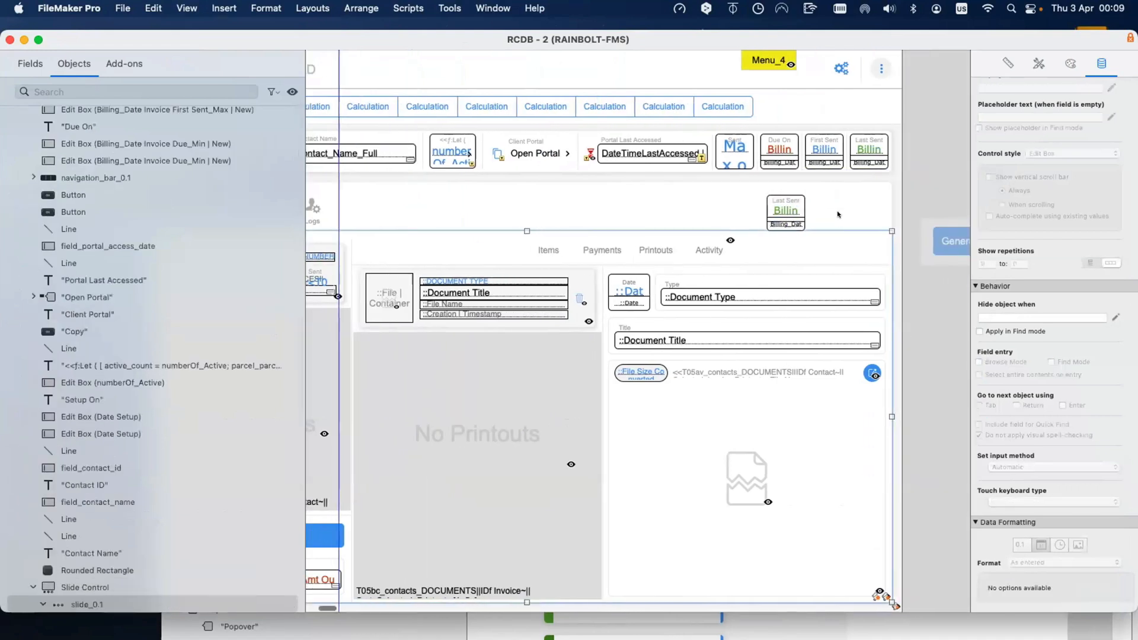
scroll(824, 213, left, 2)
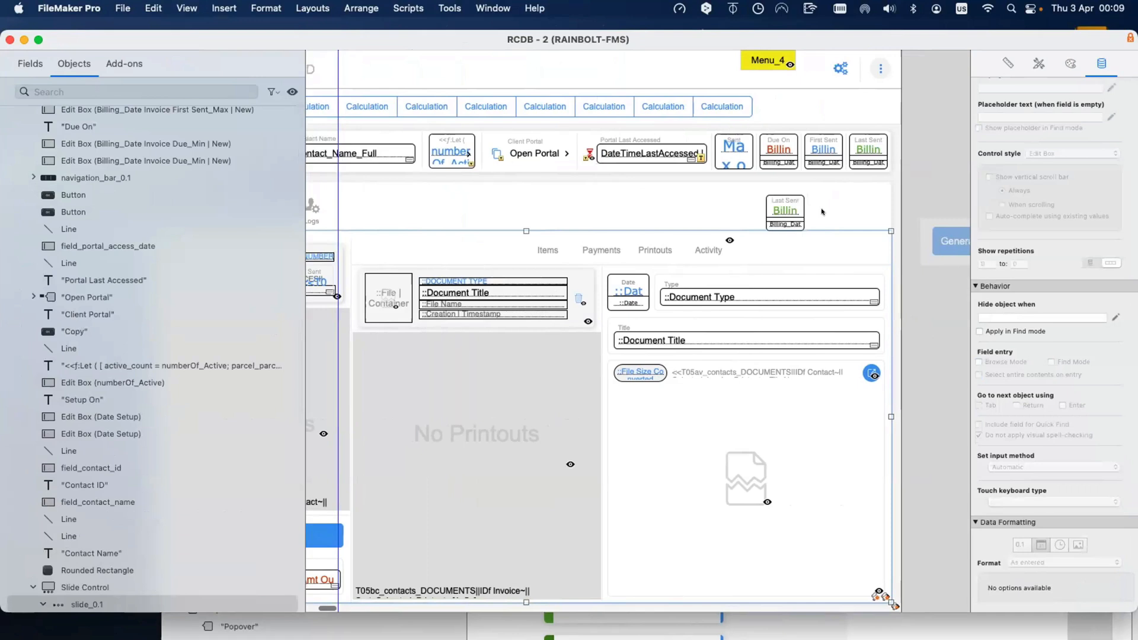
scroll(471, 257, left, 2)
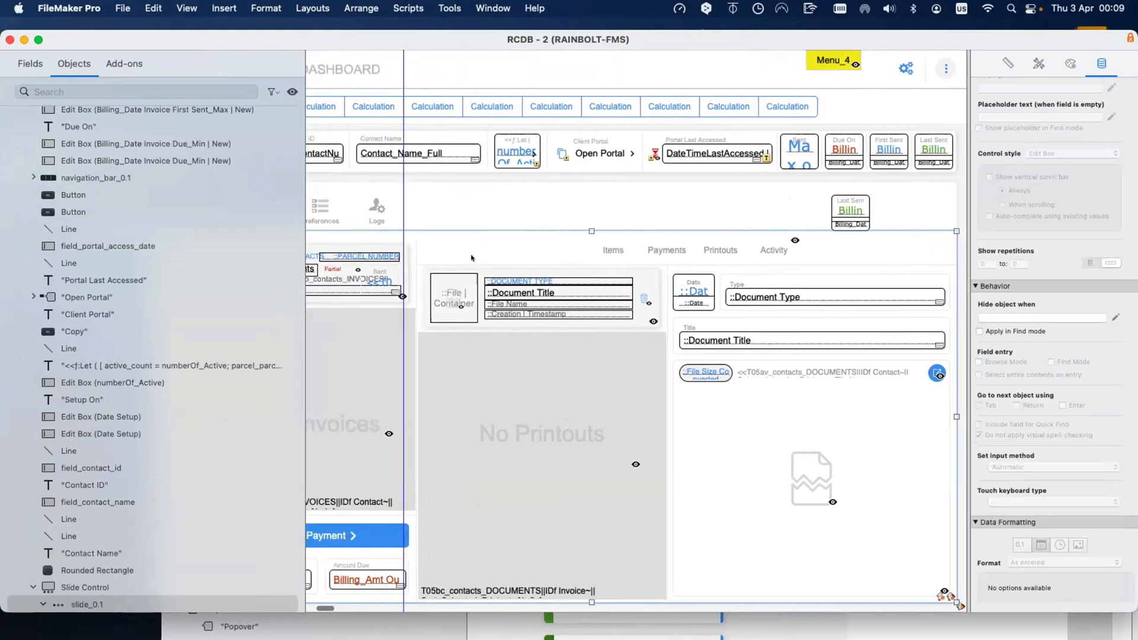
scroll(472, 257, left, 2)
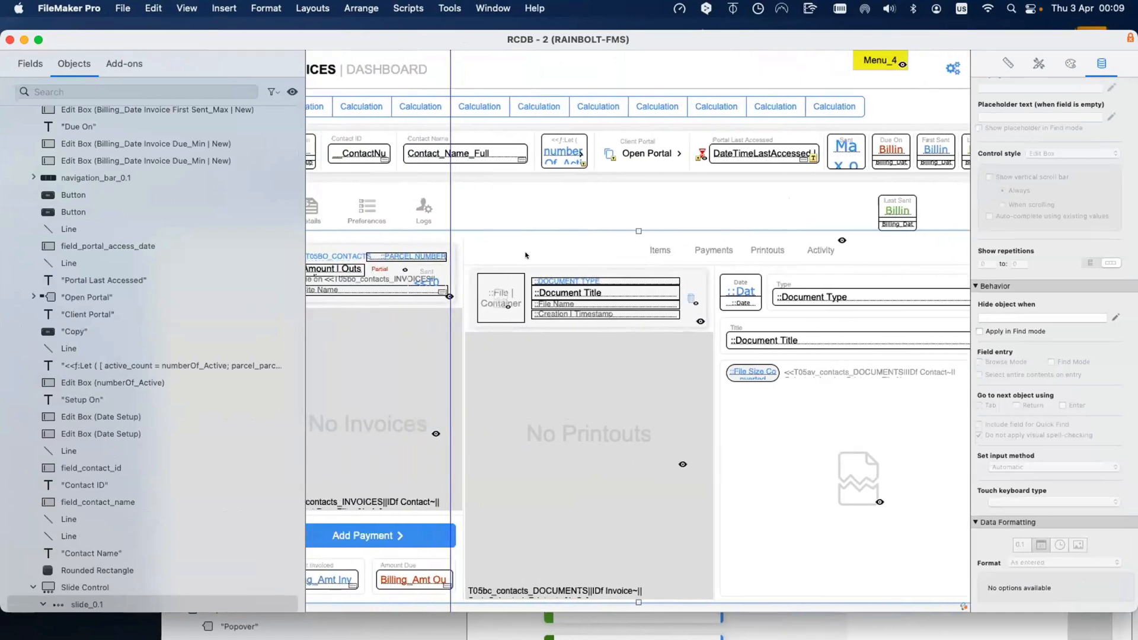
Step: Advance the slide control's layout view to its third slide
click(470, 268)
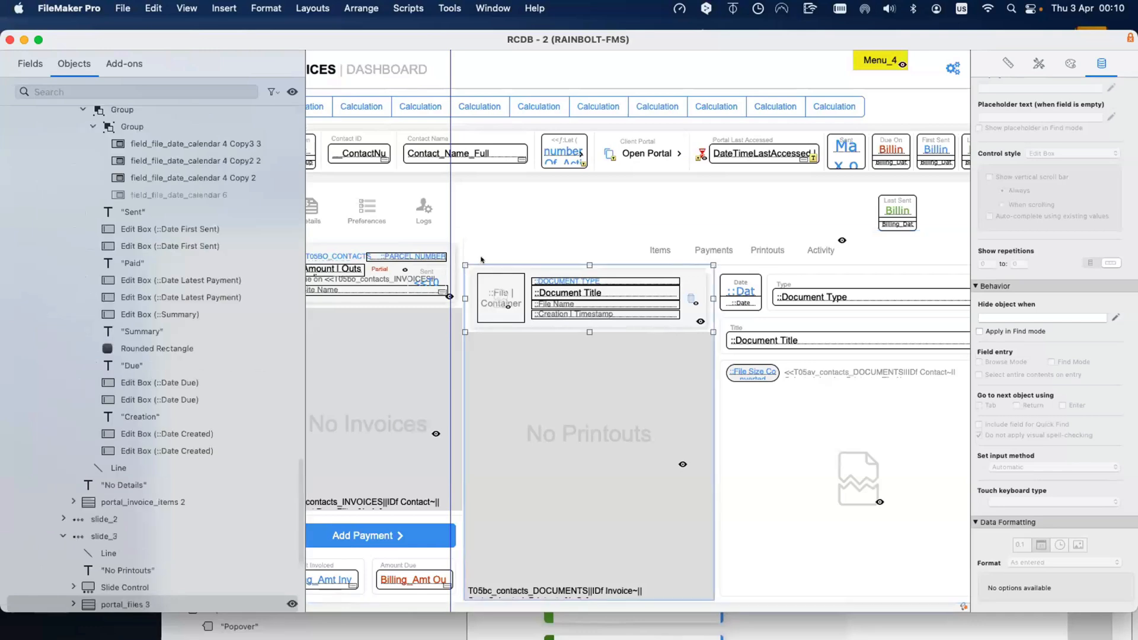
double_click(480, 247)
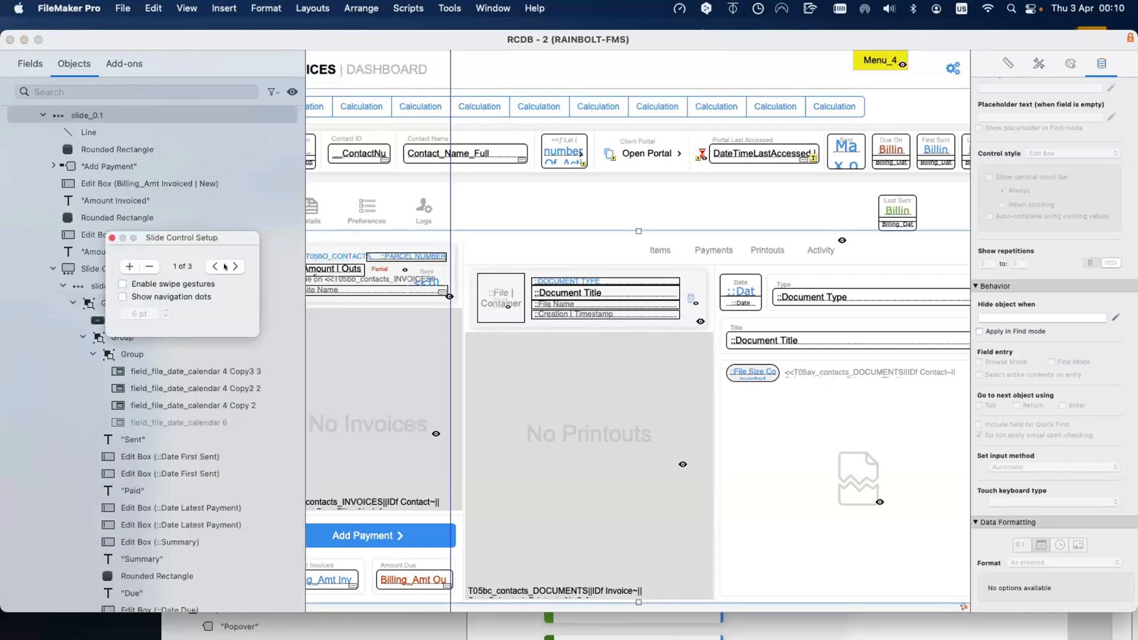
click(229, 267)
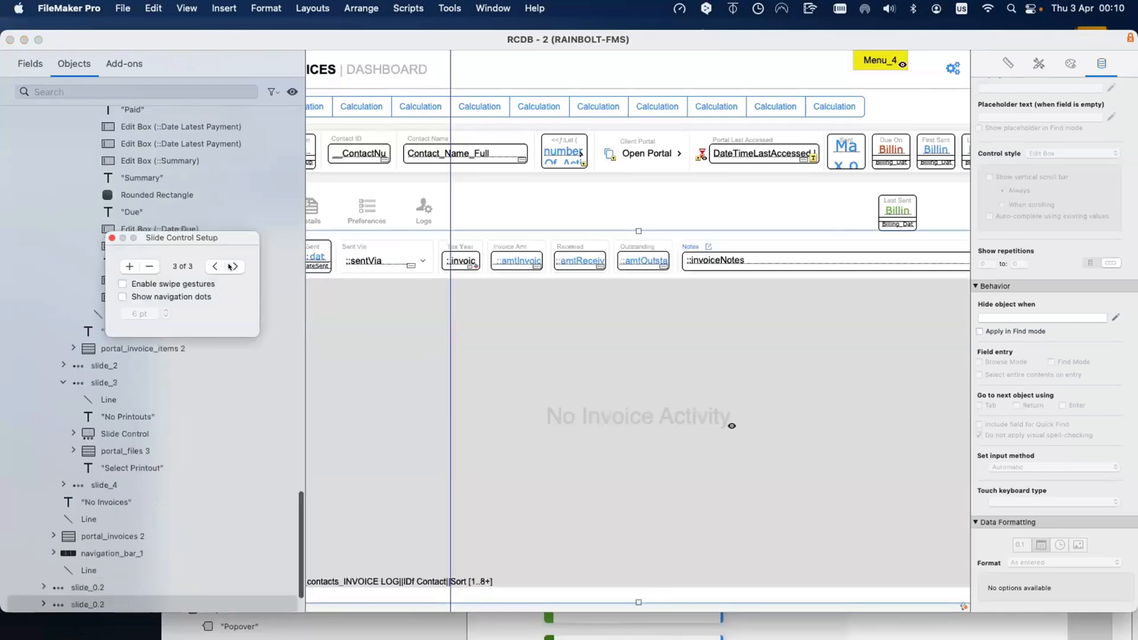
click(236, 266)
Step: Place a copy of the Sent date calendar field beside the Last Sent box
click(321, 261)
drag(735, 249, 819, 211)
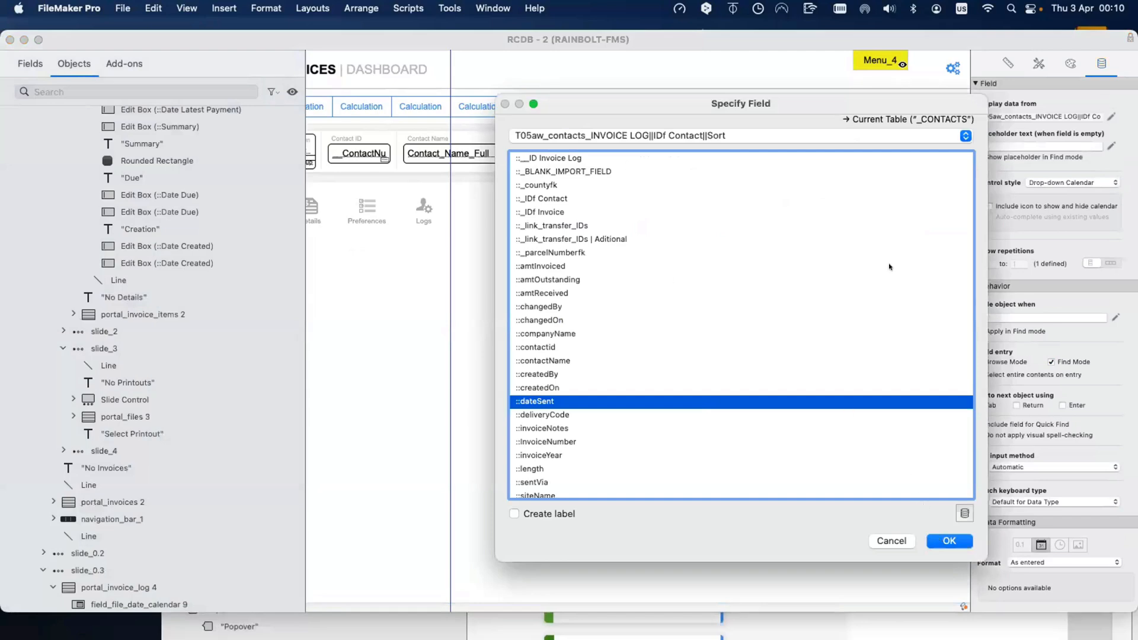
key(Return)
double_click(894, 211)
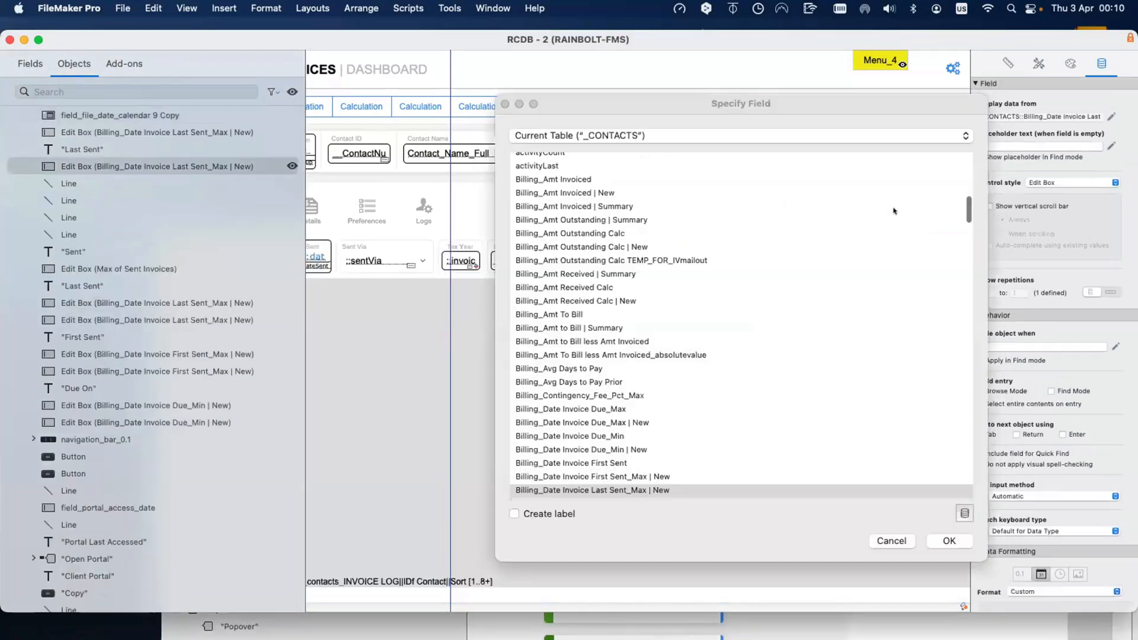
key(Escape)
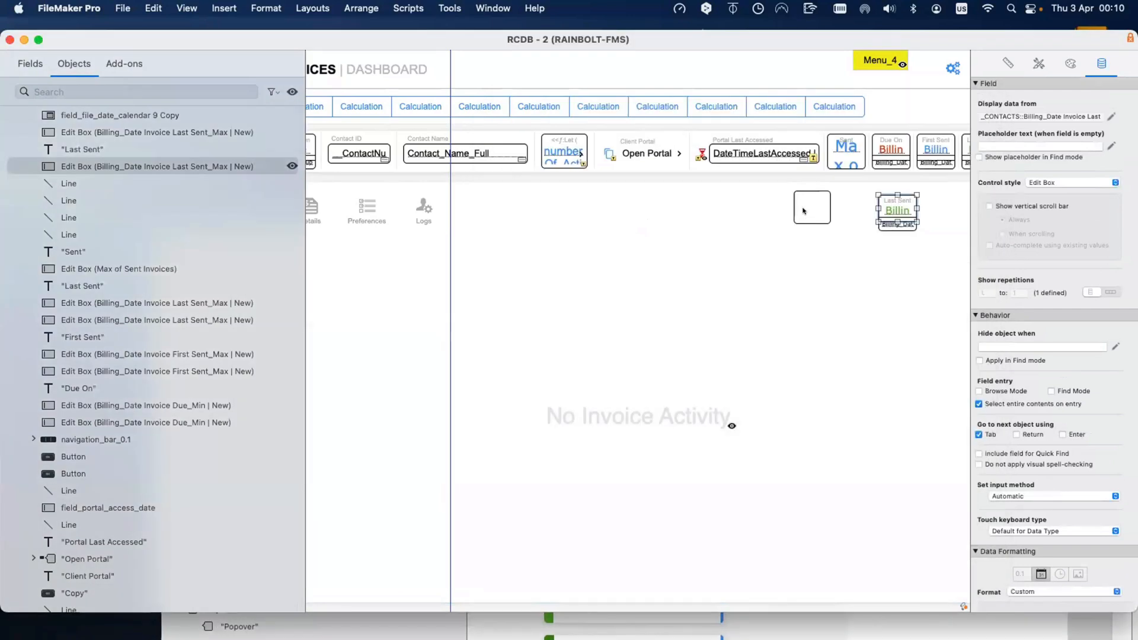
Step: Open the calendar copy's field choice listing the _CONTACTS table's fields
double_click(803, 211)
click(865, 119)
click(640, 347)
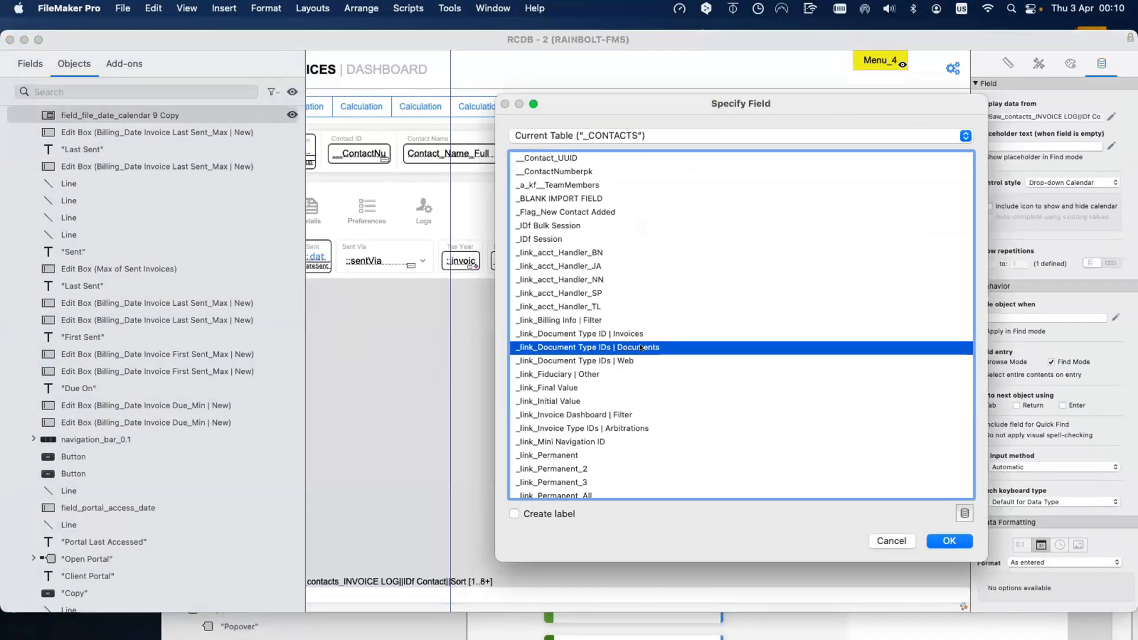
Step: Assign Billing_Date Invoice Last Sent_Max | New to the calendar copy
key(b)
scroll(639, 344, down, 3)
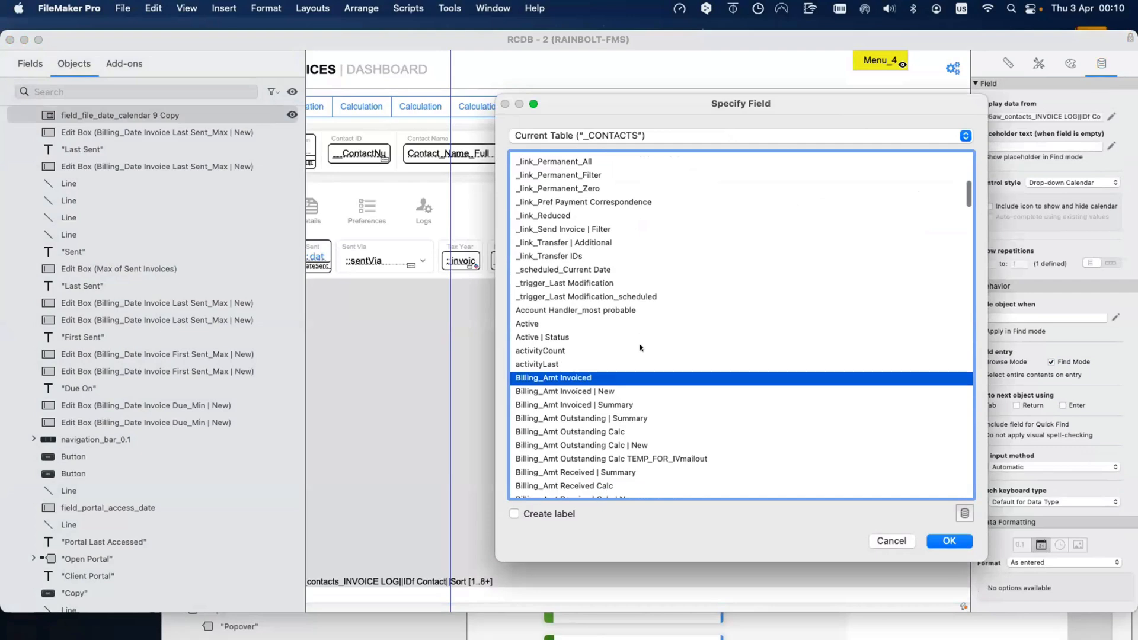
scroll(639, 344, down, 8)
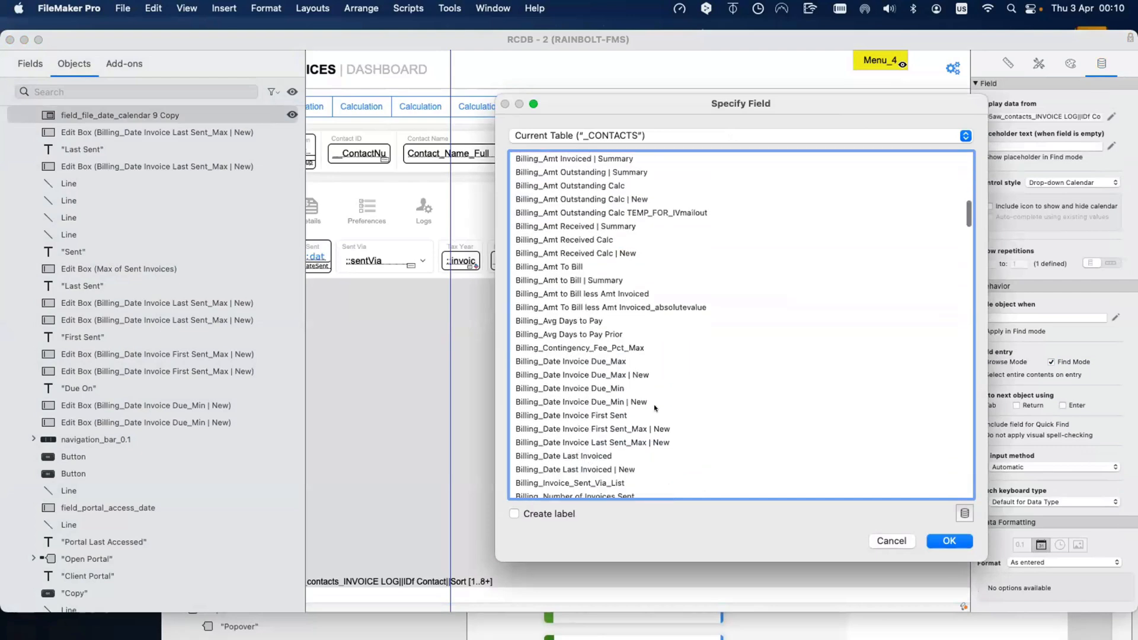
double_click(628, 441)
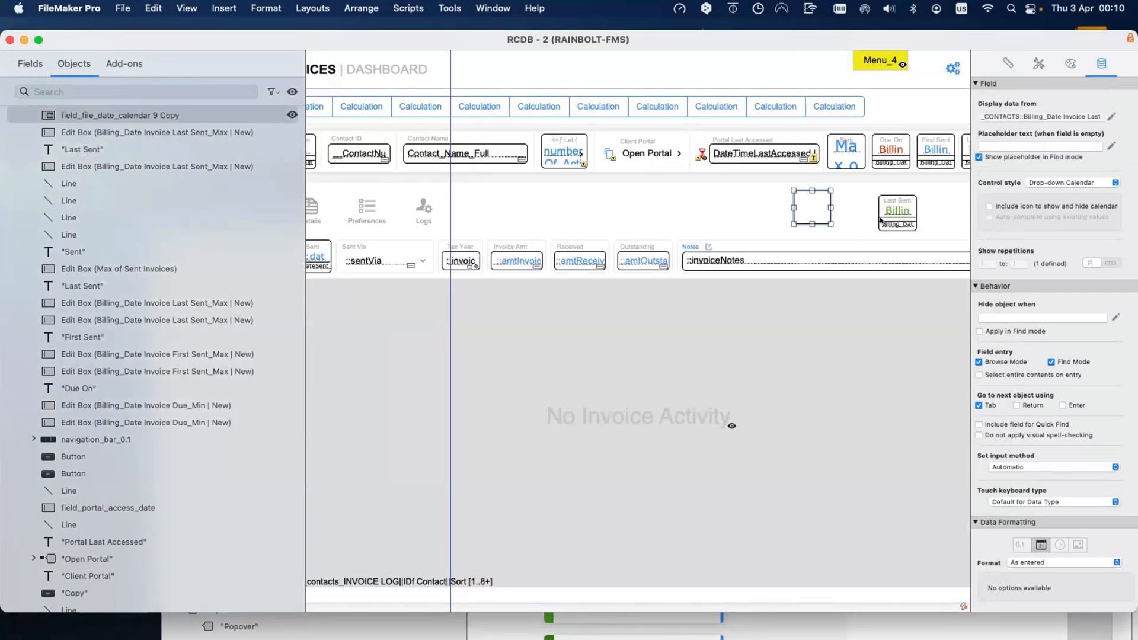
double_click(889, 209)
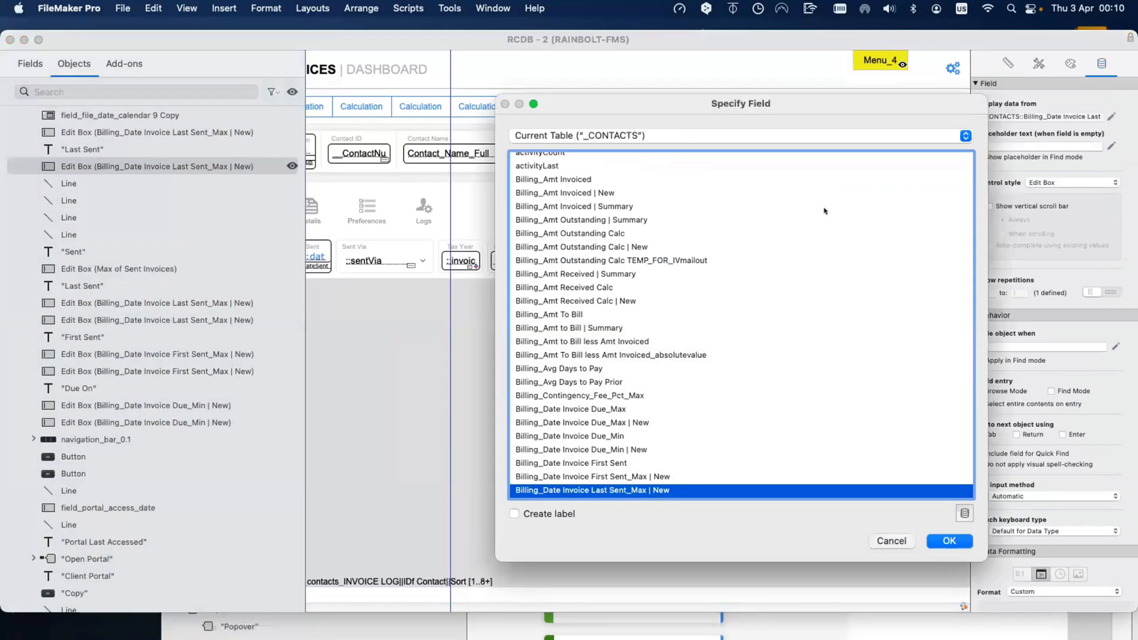
key(Return)
Step: Shift the calendar field slightly right, keeping its Drop-down Calendar control style
click(810, 212)
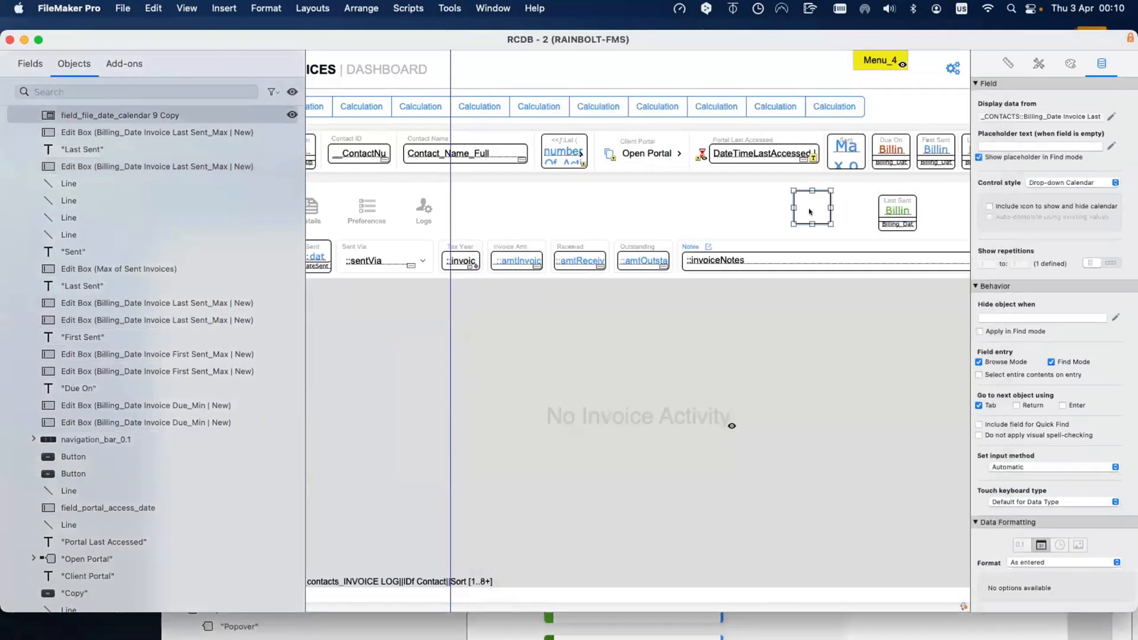
scroll(853, 212, right, 1)
click(894, 211)
scroll(907, 237, right, 1)
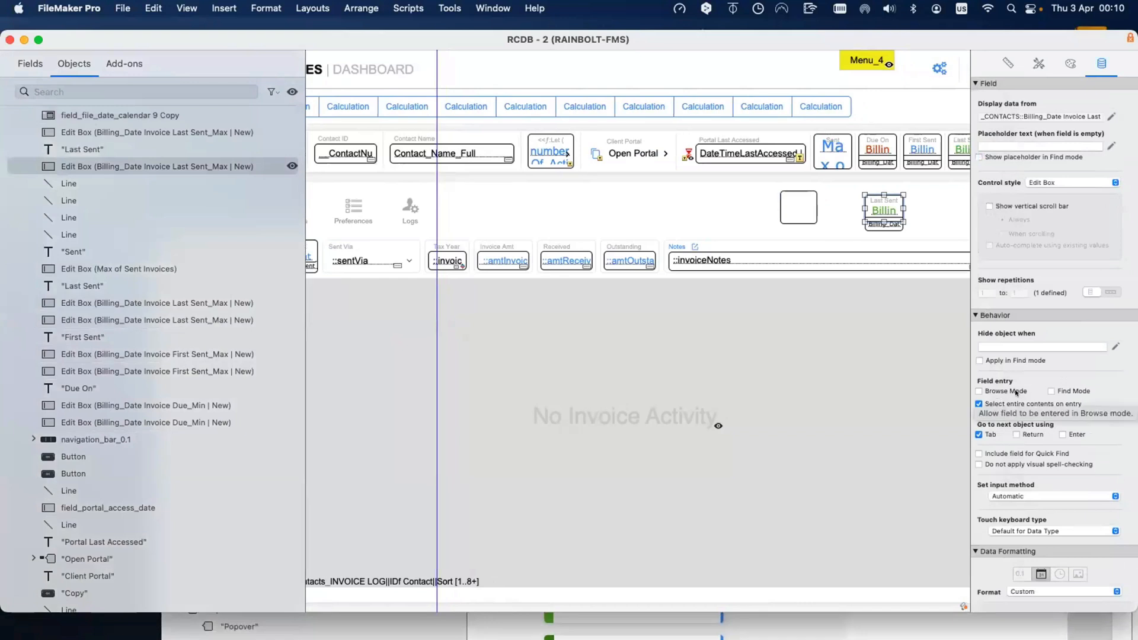
click(892, 215)
click(891, 211)
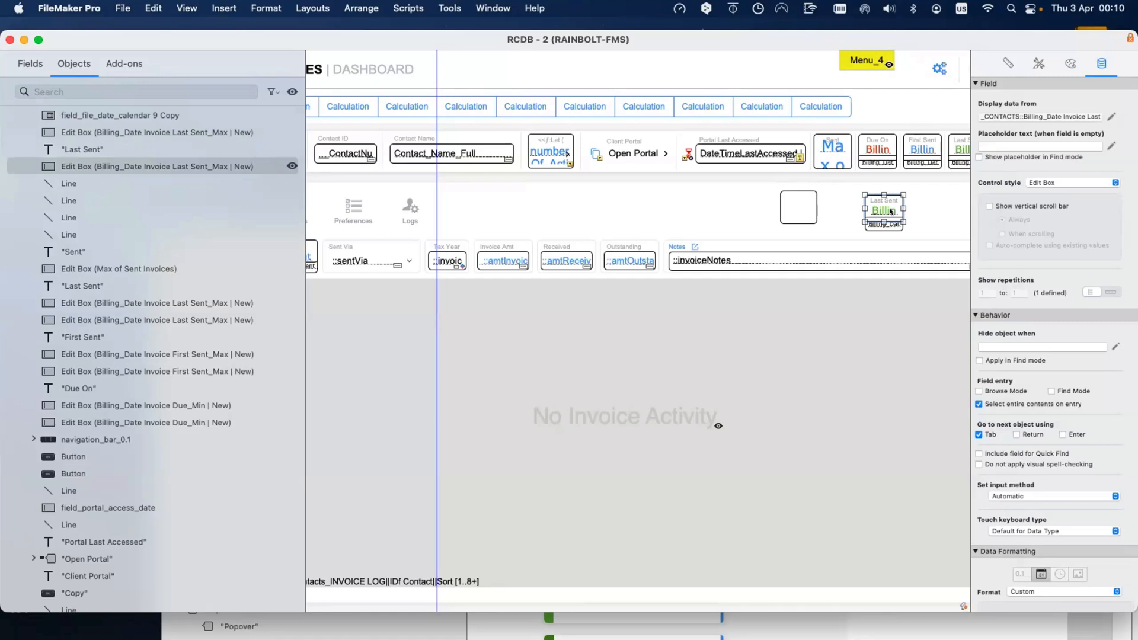
mouse_move(790, 210)
mouse_down()
mouse_move(808, 199)
mouse_move(812, 213)
mouse_up()
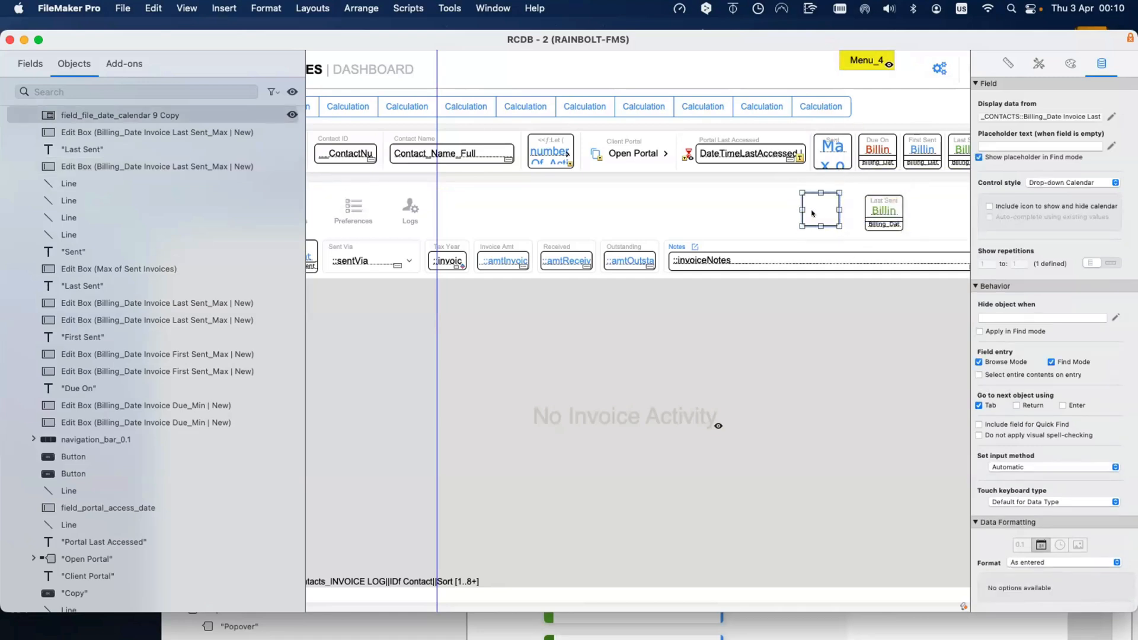
click(1069, 183)
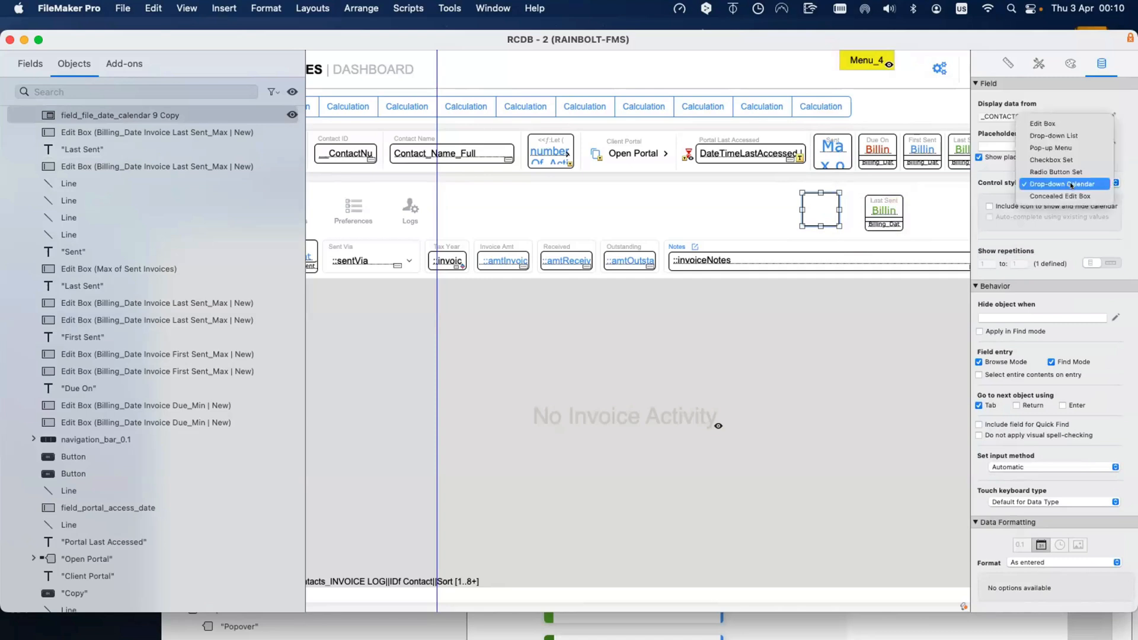
click(1071, 184)
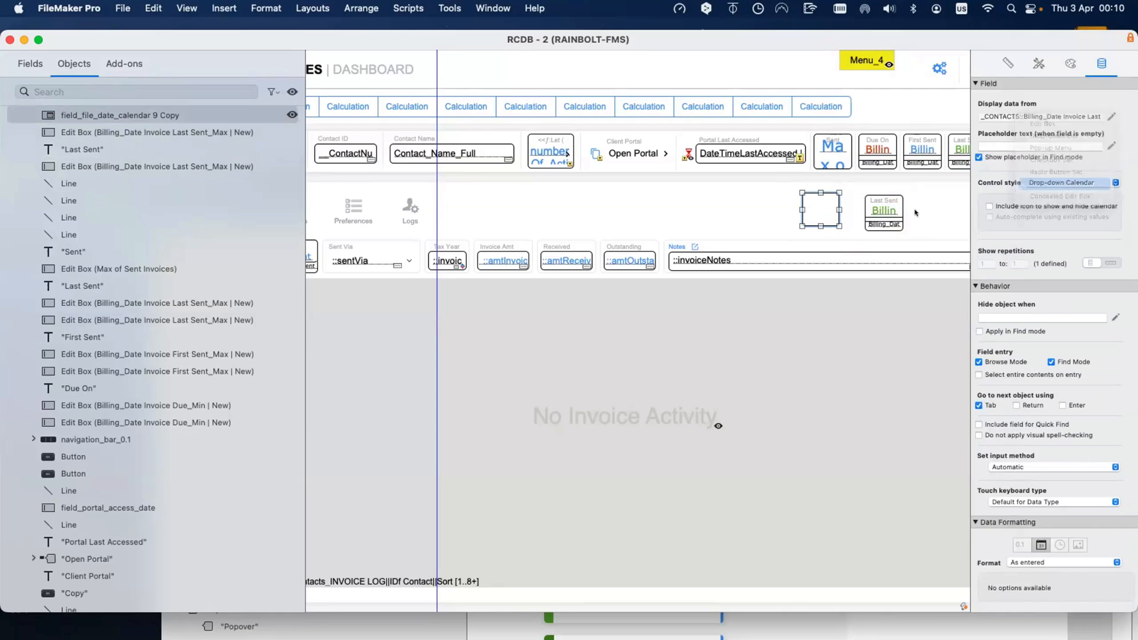
Step: Lay the drop-down calendar field over the Last Sent box
double_click(883, 214)
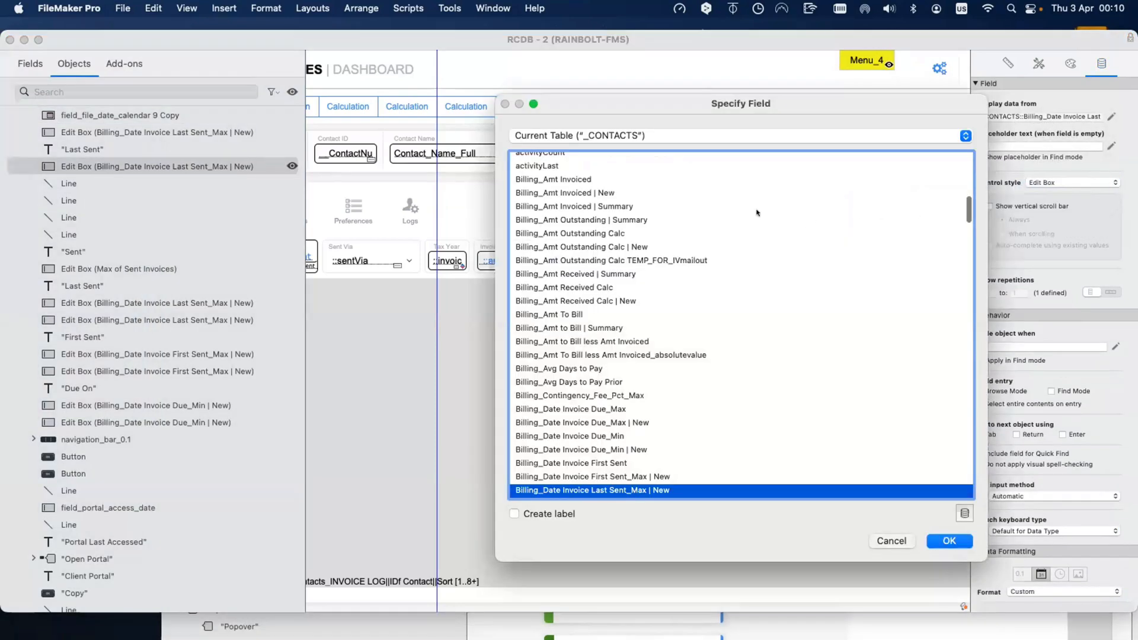
key(Escape)
drag(817, 211, 896, 227)
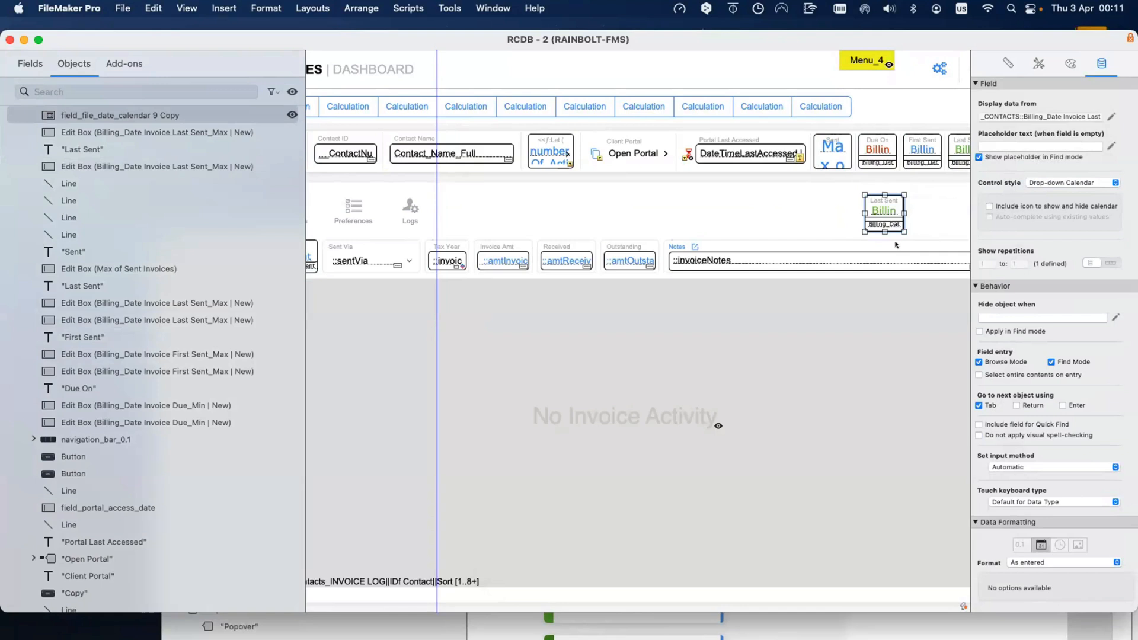
click(896, 245)
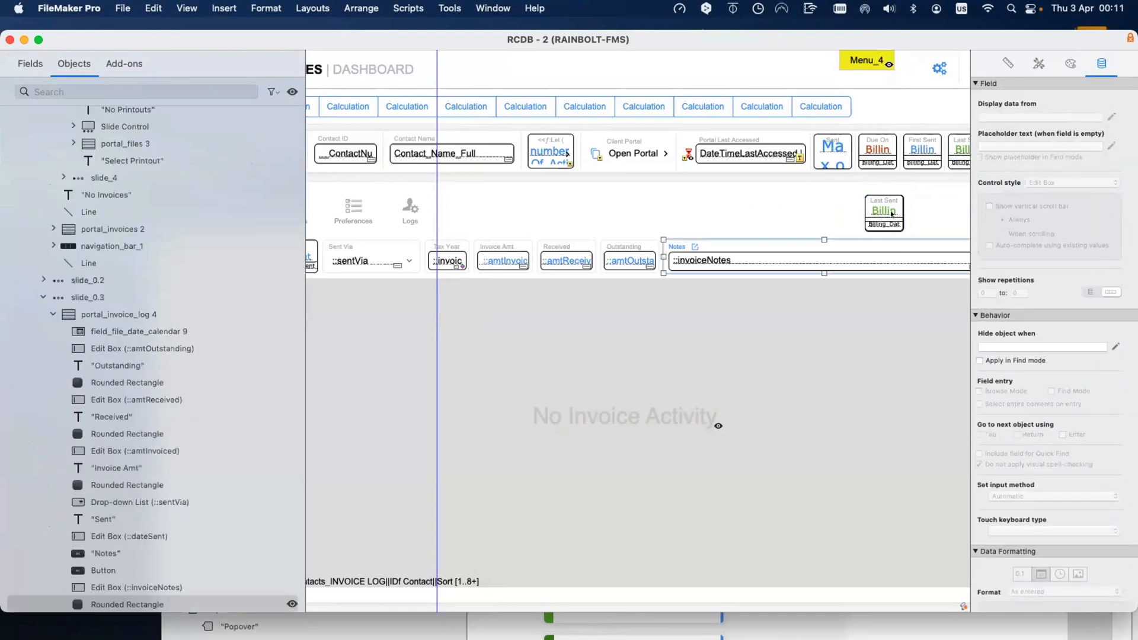
click(892, 214)
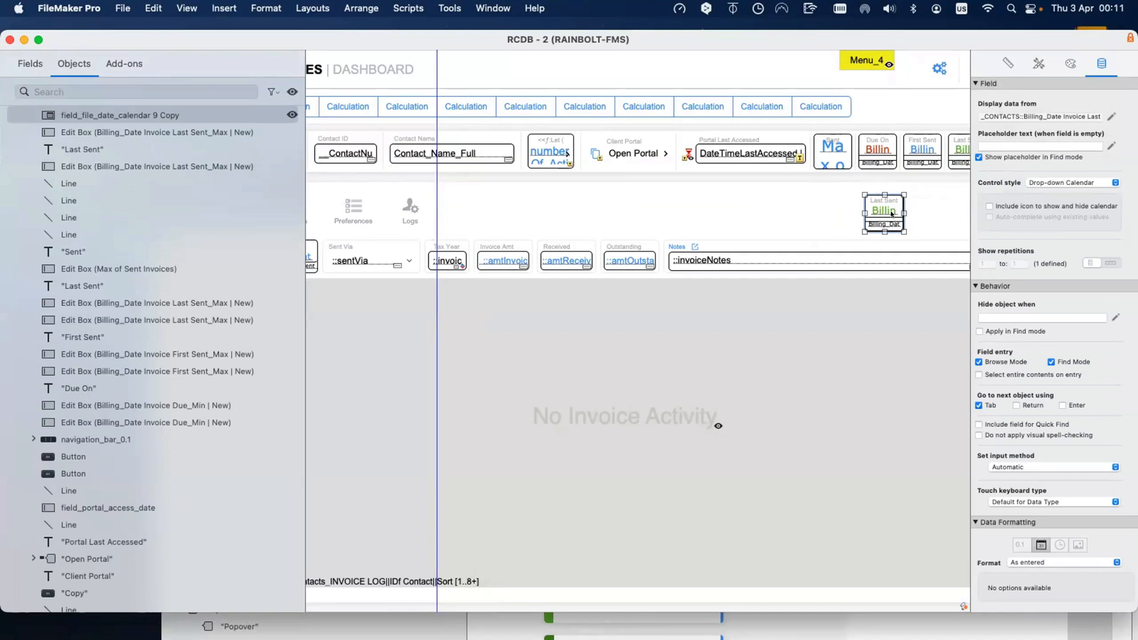
click(1061, 69)
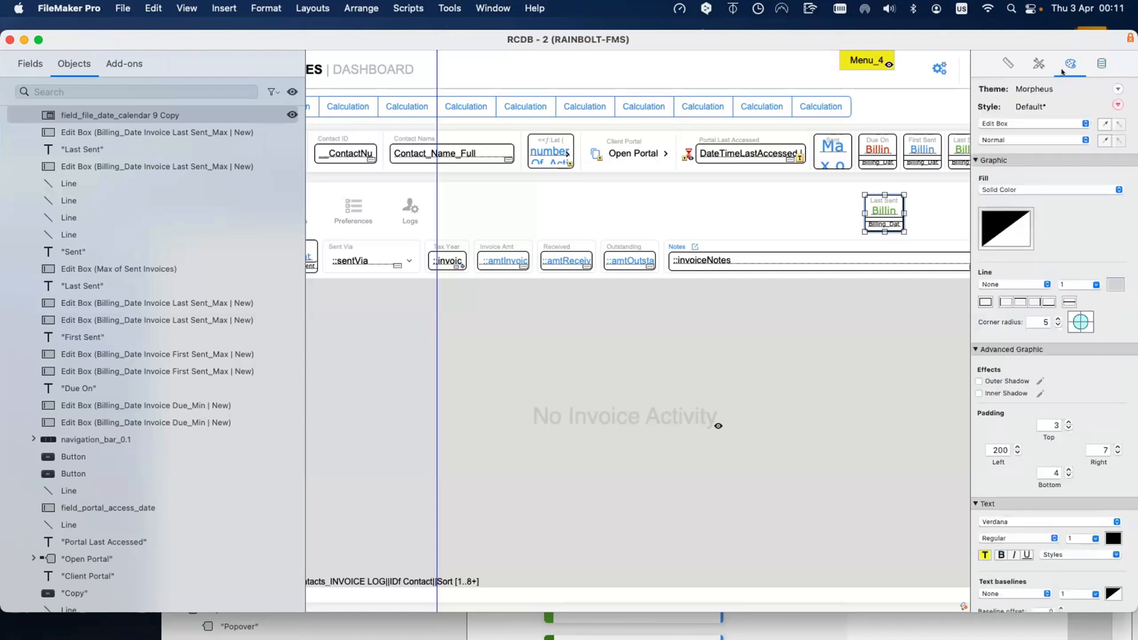
Step: Apply left padding 200 to the calendar field and switch to Browse mode
double_click(995, 451)
scroll(858, 190, right, 5)
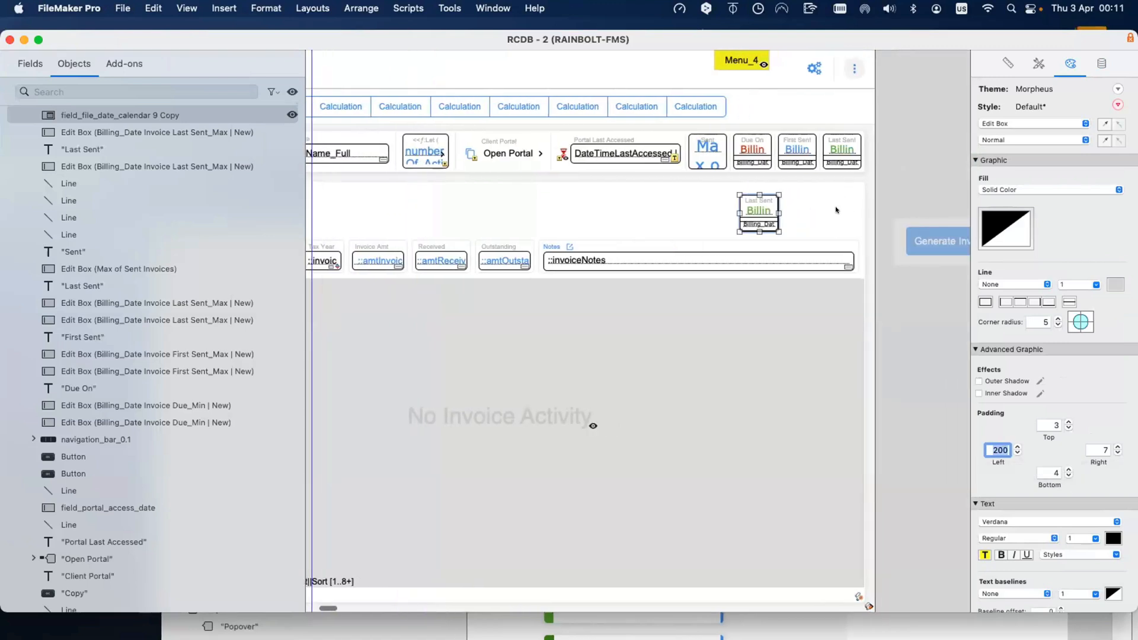
scroll(834, 215, left, 1)
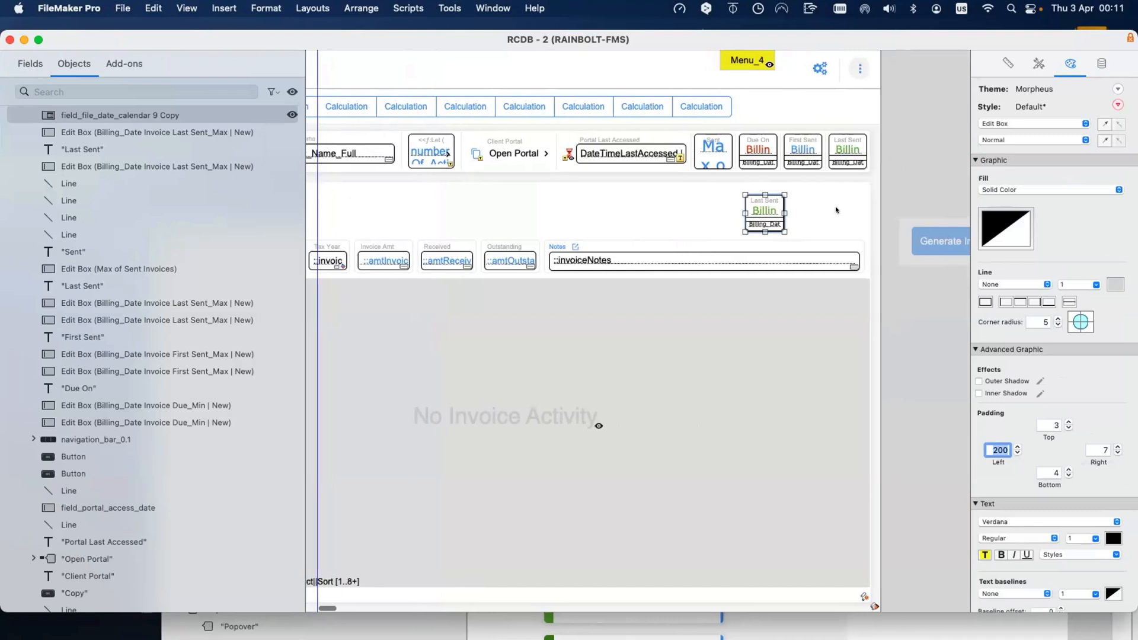
click(765, 210)
key(super+b)
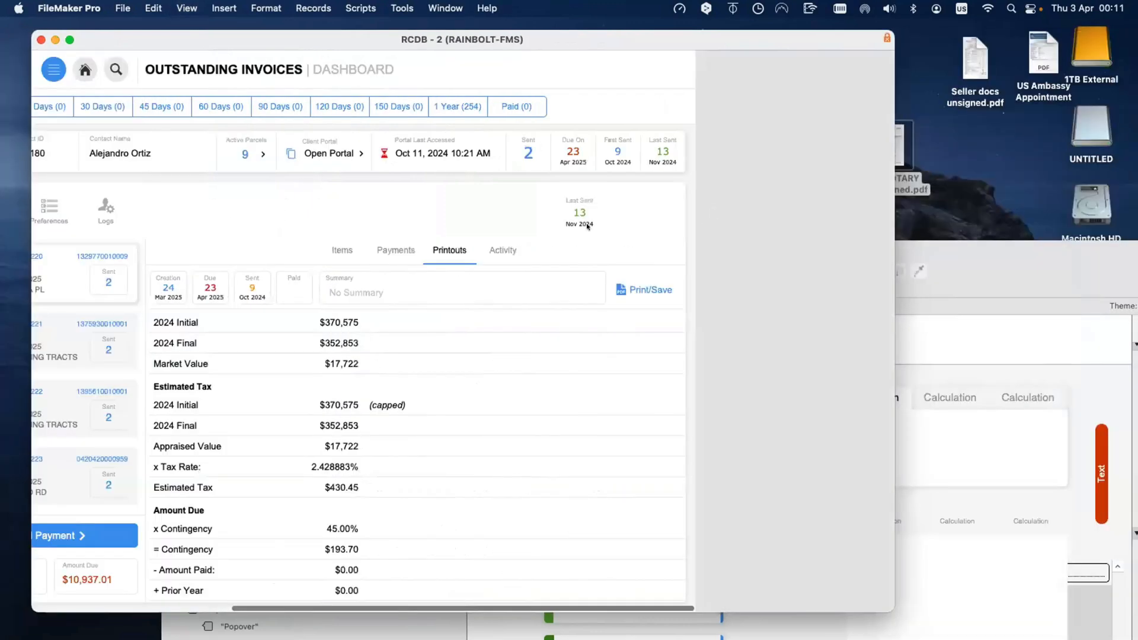
click(778, 213)
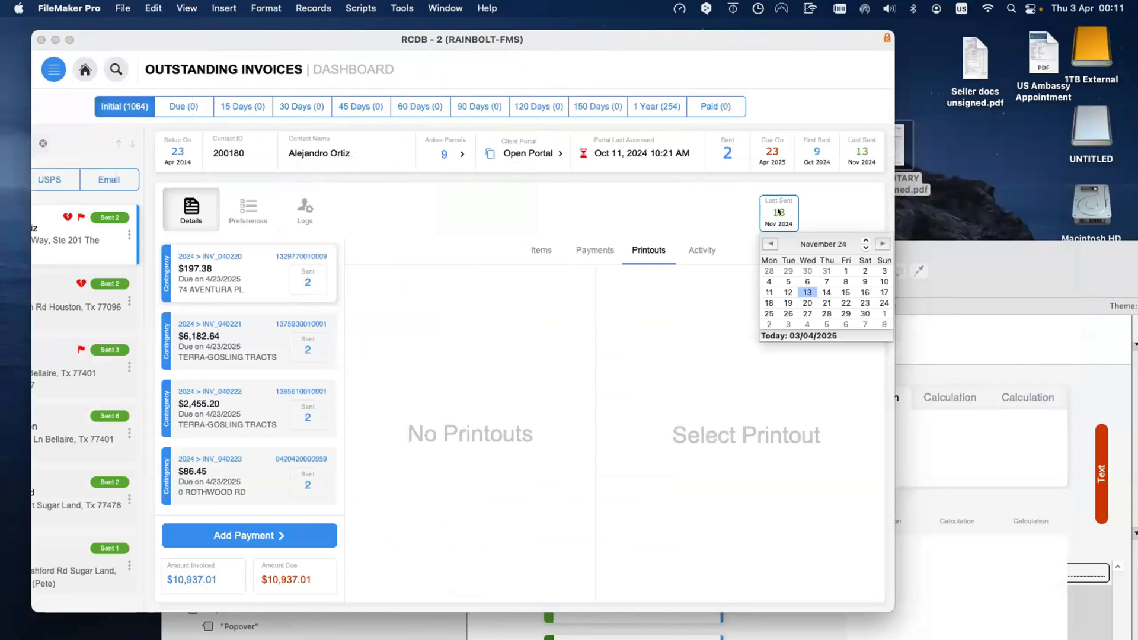
click(713, 200)
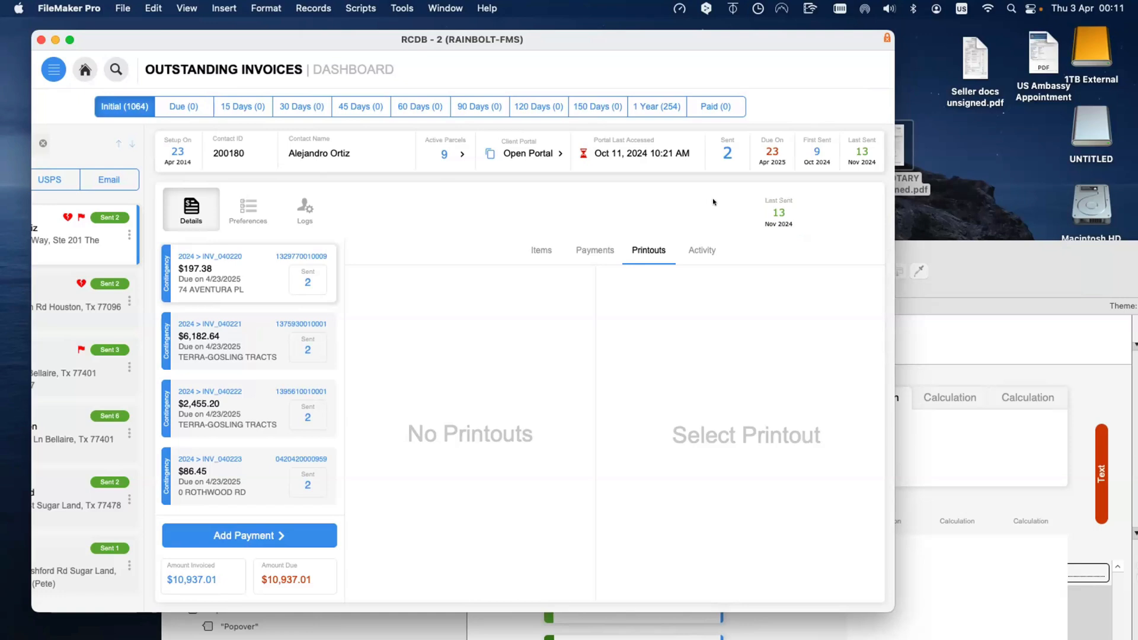
click(780, 212)
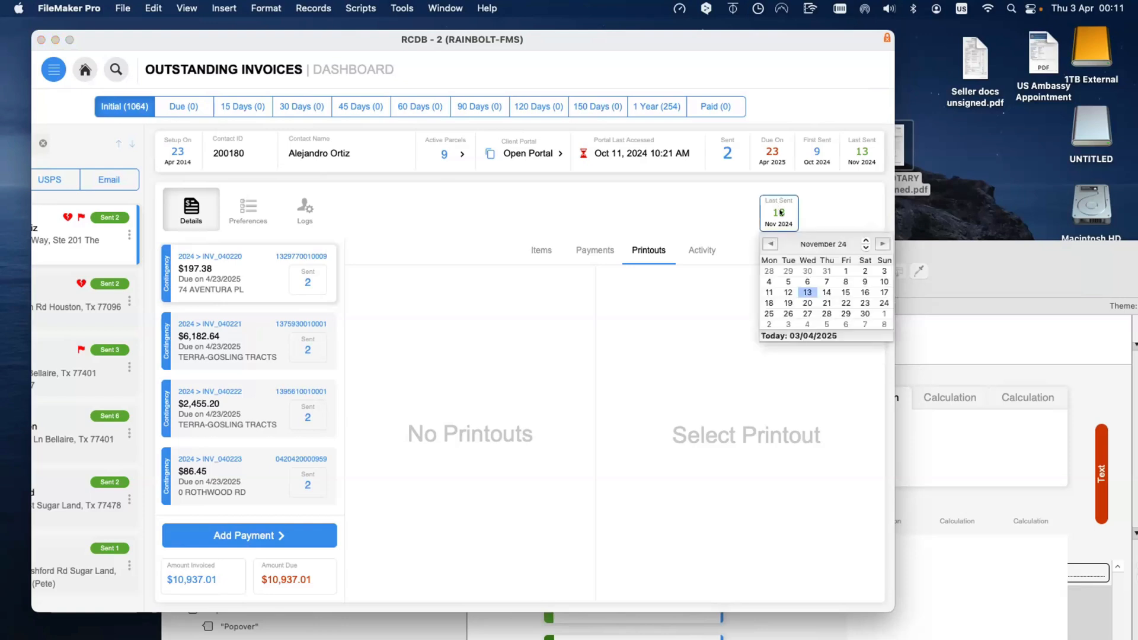
click(767, 243)
click(767, 243)
click(768, 243)
click(767, 243)
click(767, 243)
click(767, 243)
click(767, 243)
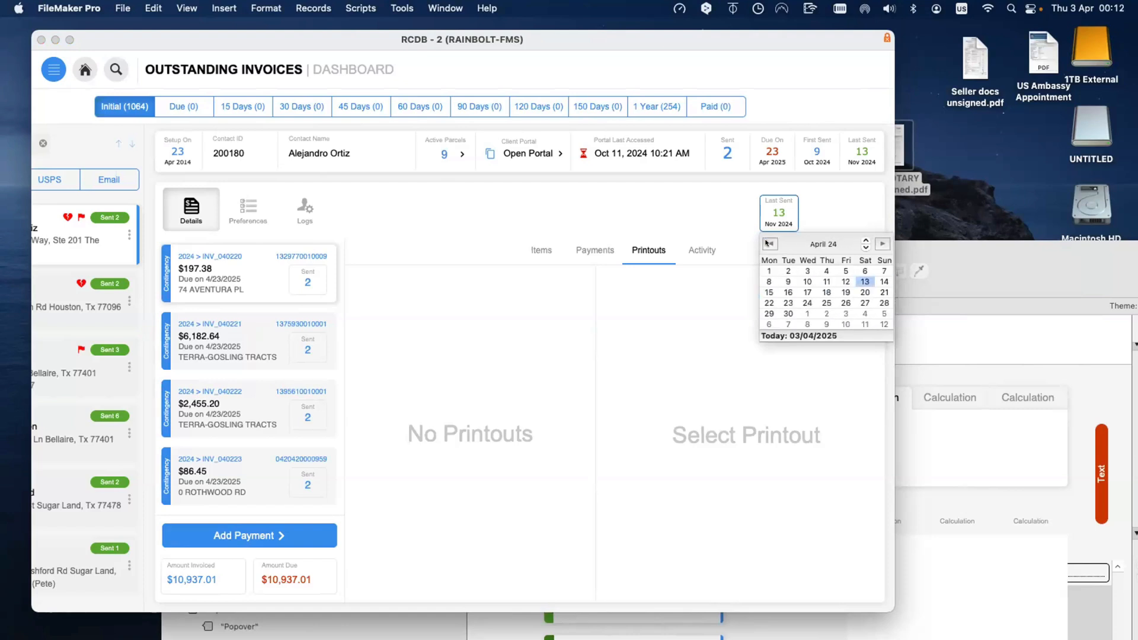
click(711, 191)
click(710, 193)
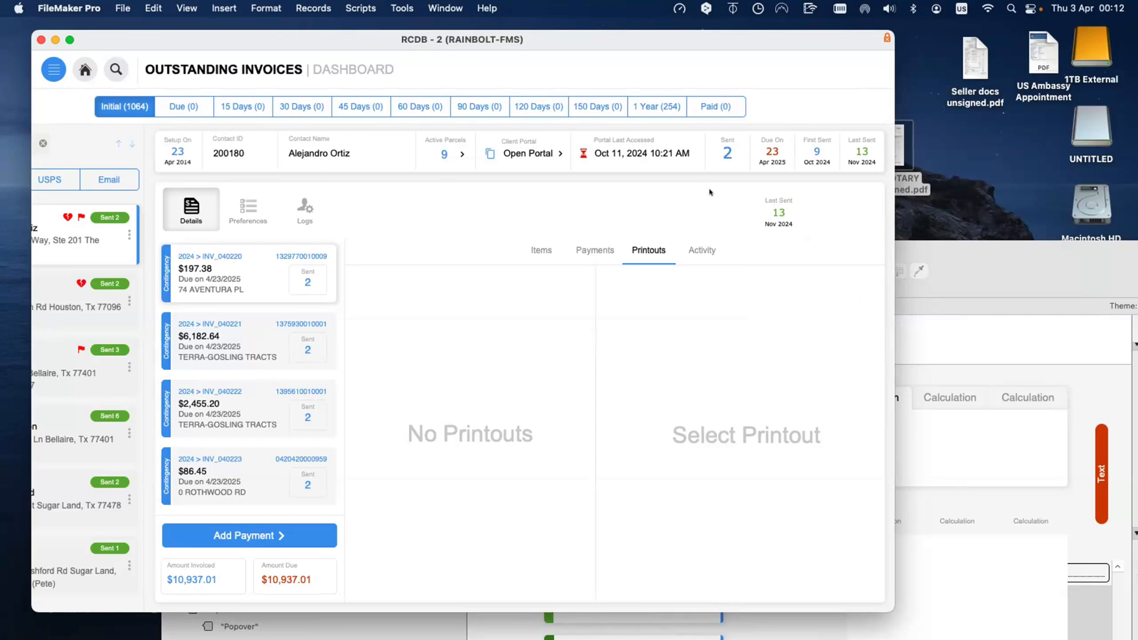
drag(160, 49, 161, 52)
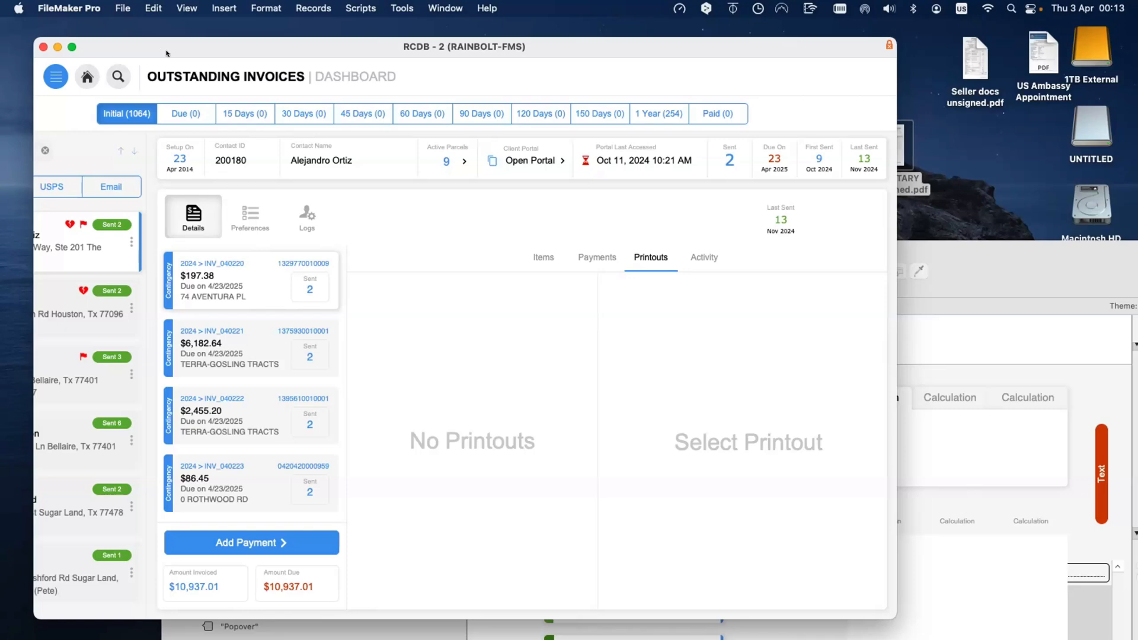
Step: Create a Text field named Email in the Design table
drag(927, 248, 765, 178)
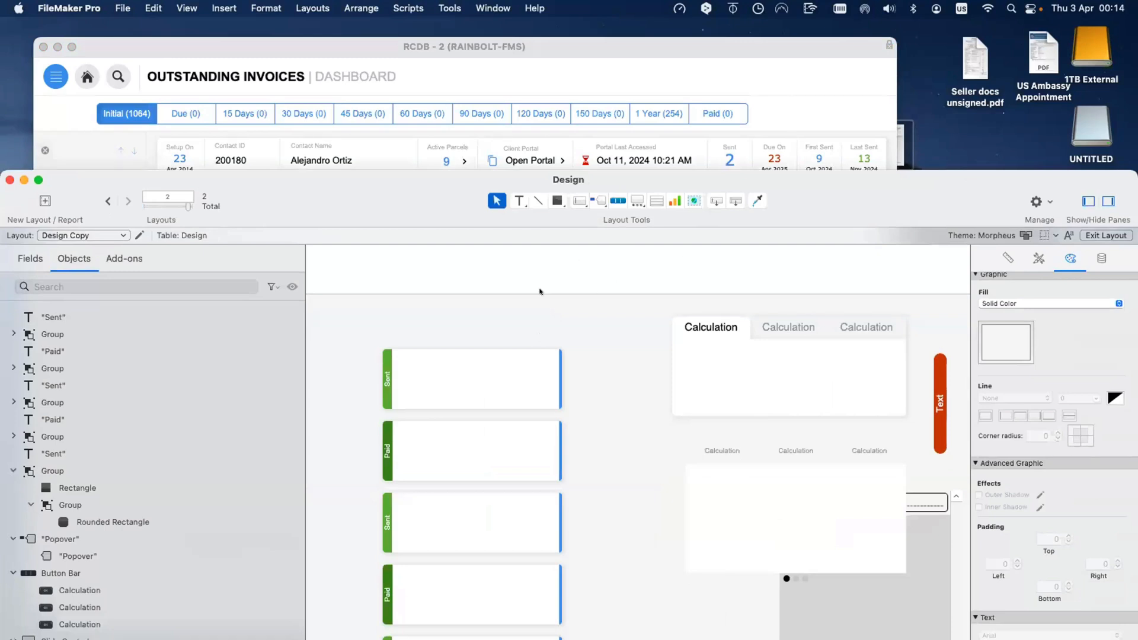
key(super+shift+d)
text(Email)
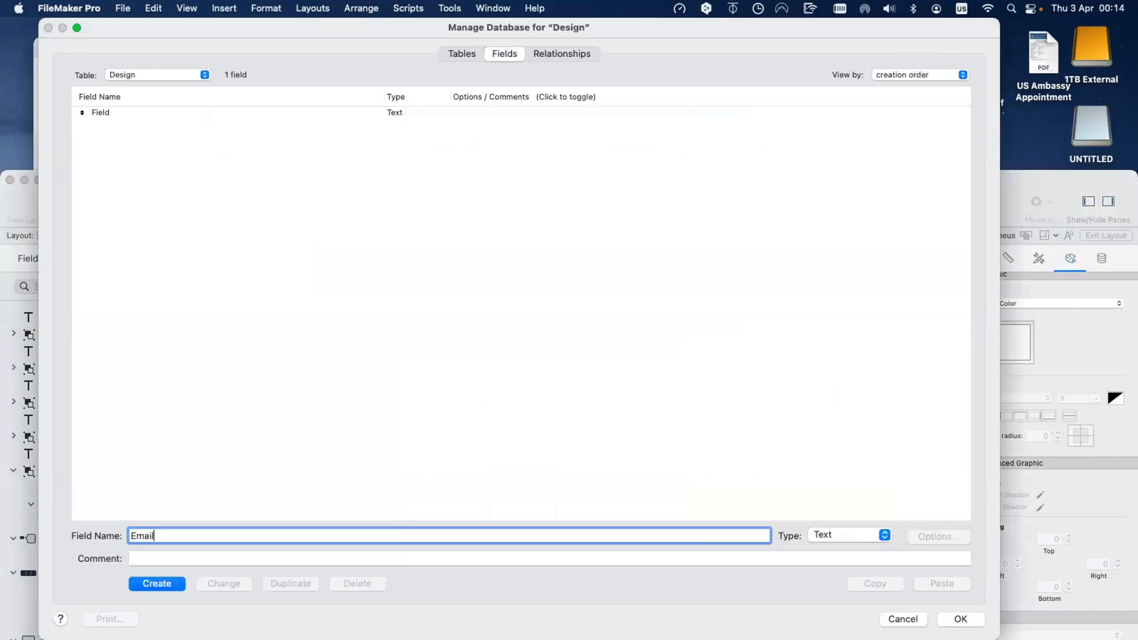
click(164, 585)
click(956, 618)
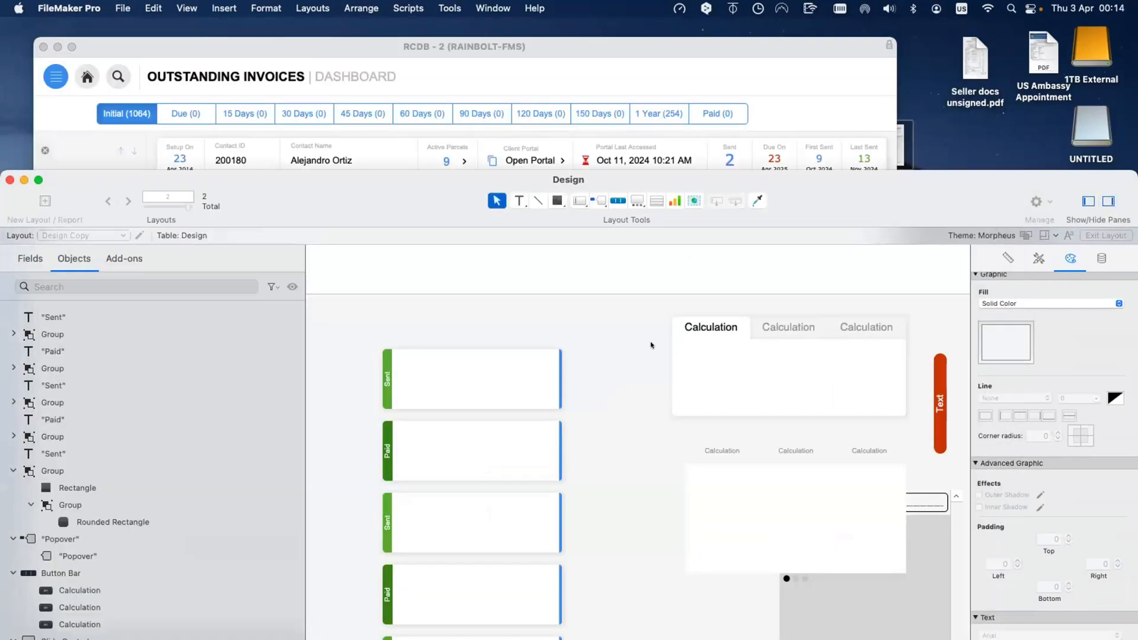
Step: Place the Email field above the first Sent card with its name as placeholder, then browse
drag(425, 176, 489, 105)
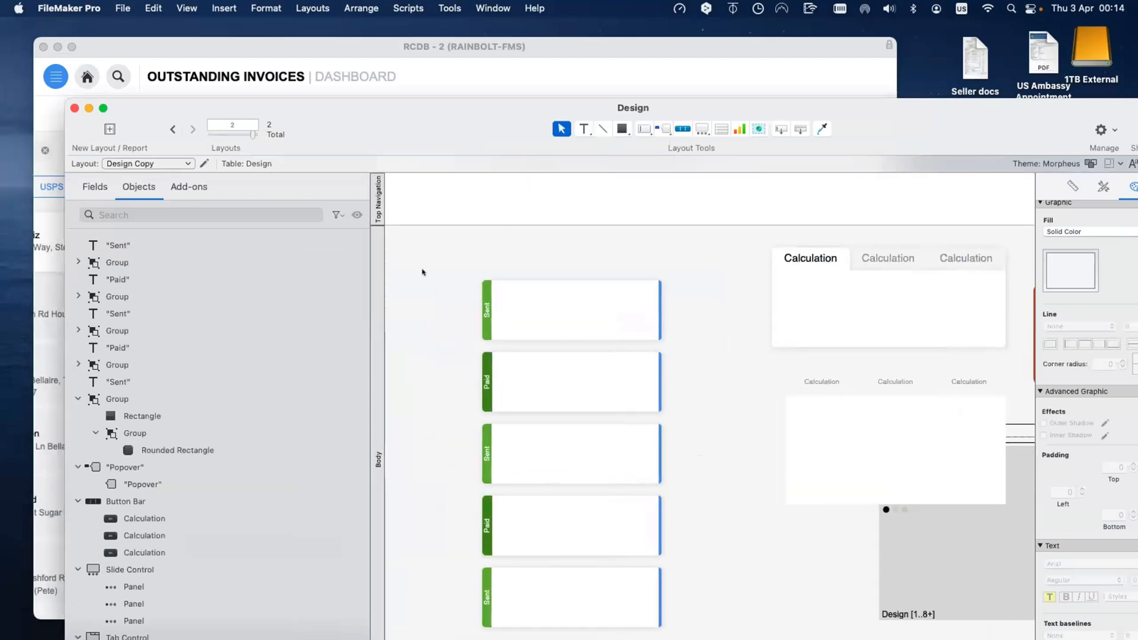
drag(314, 109, 301, 58)
scroll(186, 384, down, 5)
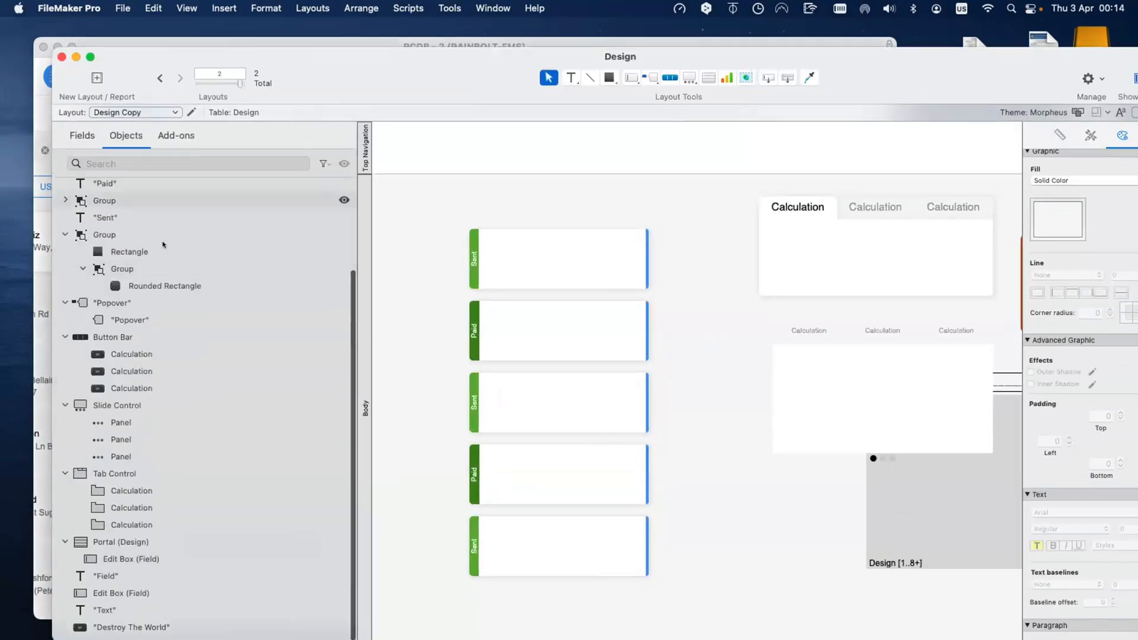
click(82, 136)
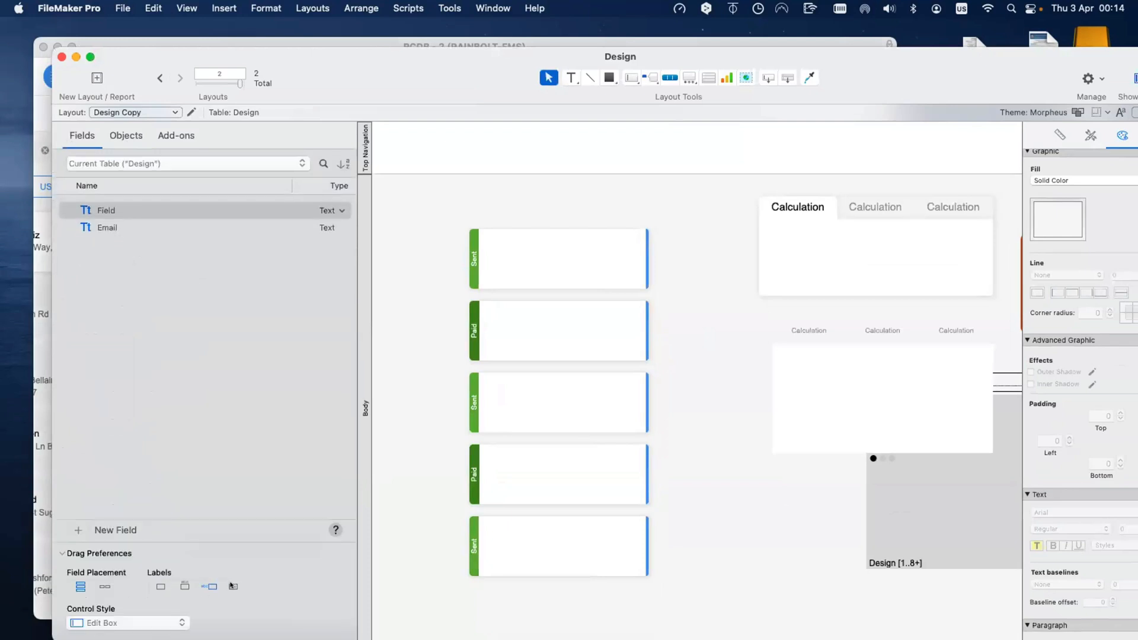
click(232, 588)
drag(95, 225, 551, 202)
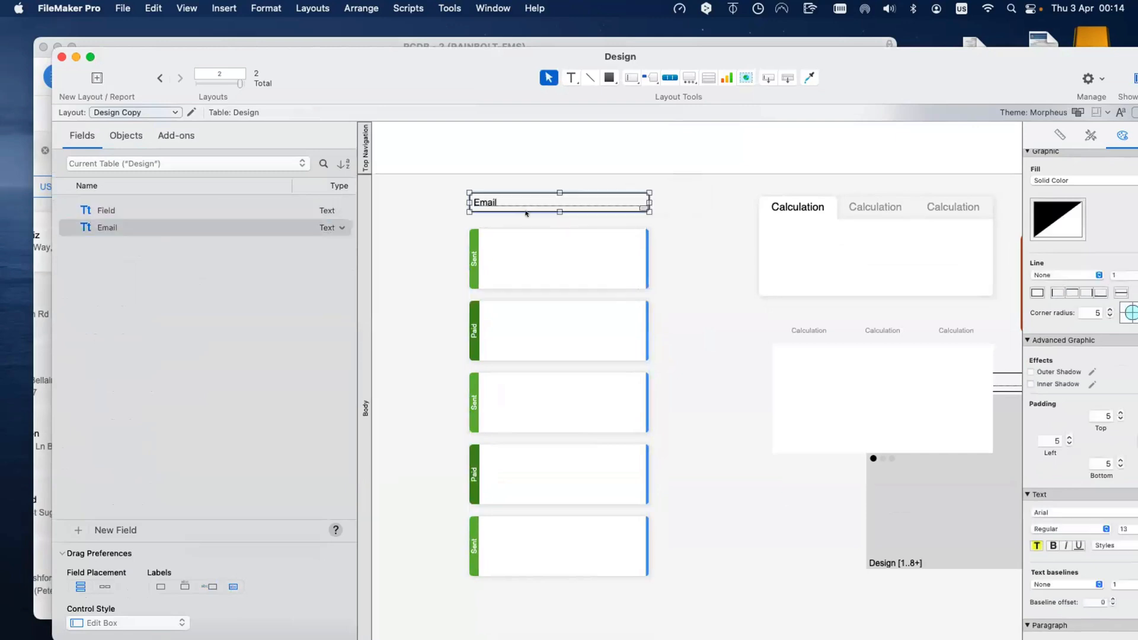
click(667, 222)
key(super+b)
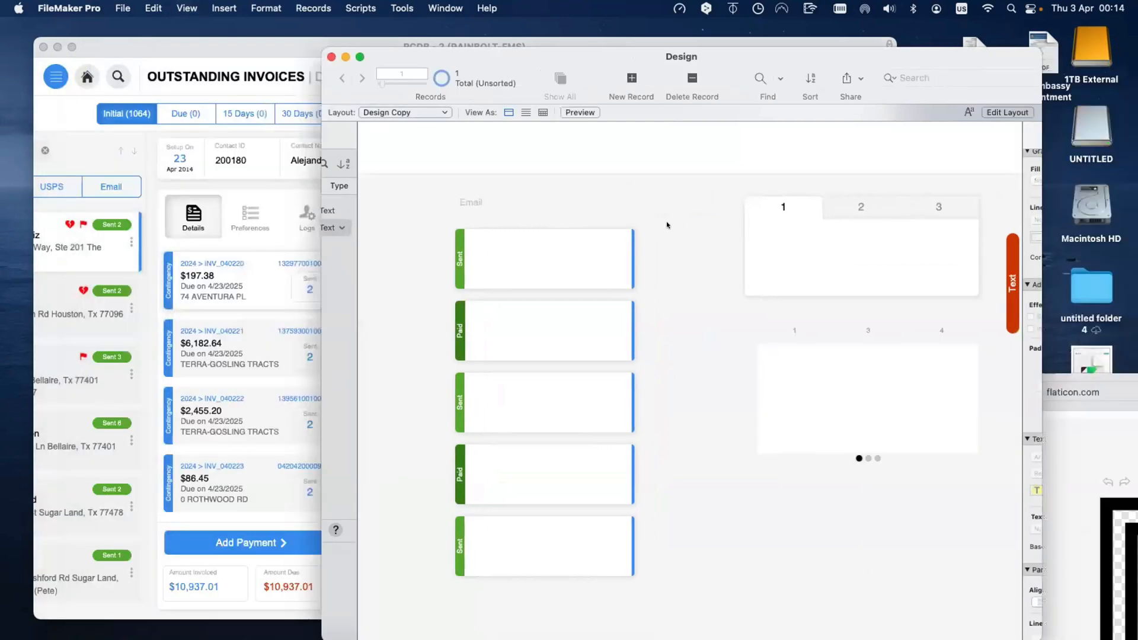
click(507, 196)
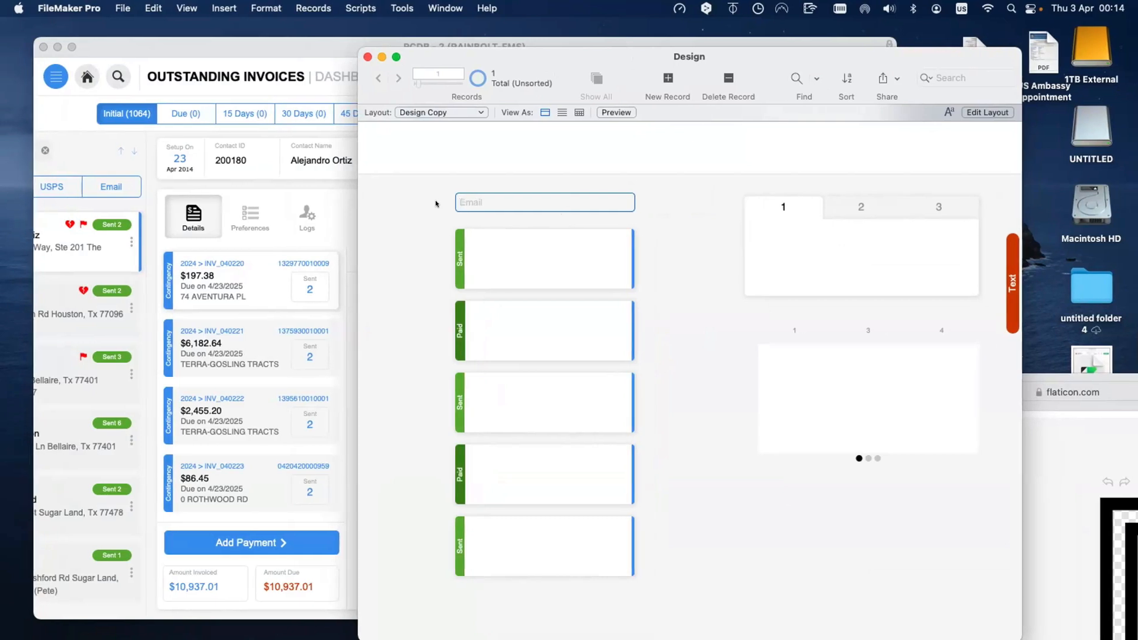
click(417, 215)
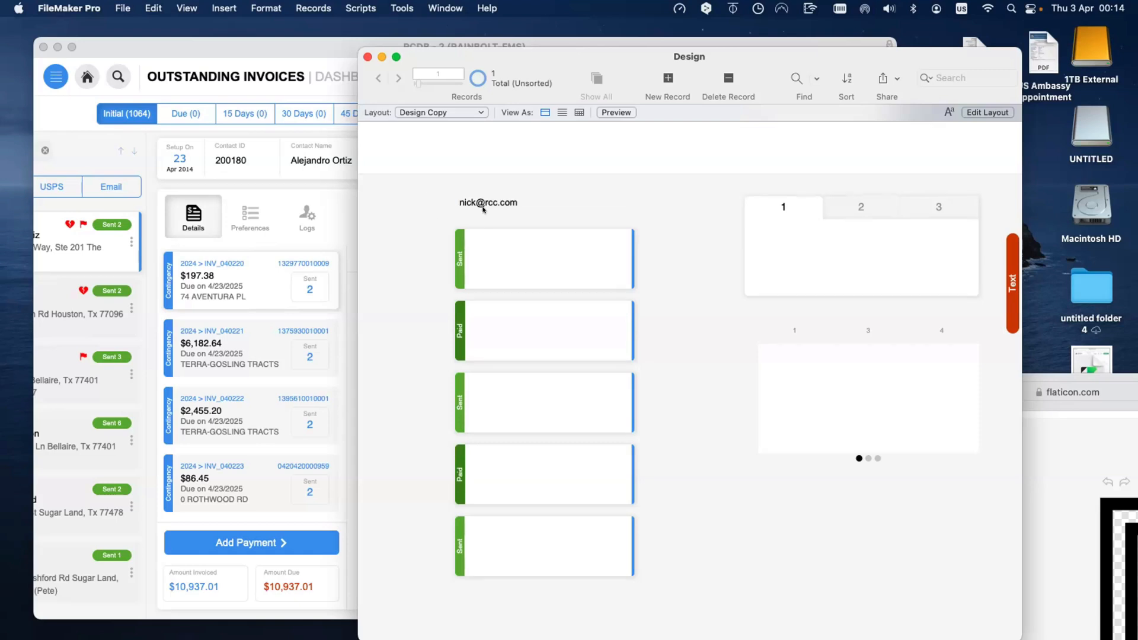
click(519, 201)
key(super+a)
key(BackSpace)
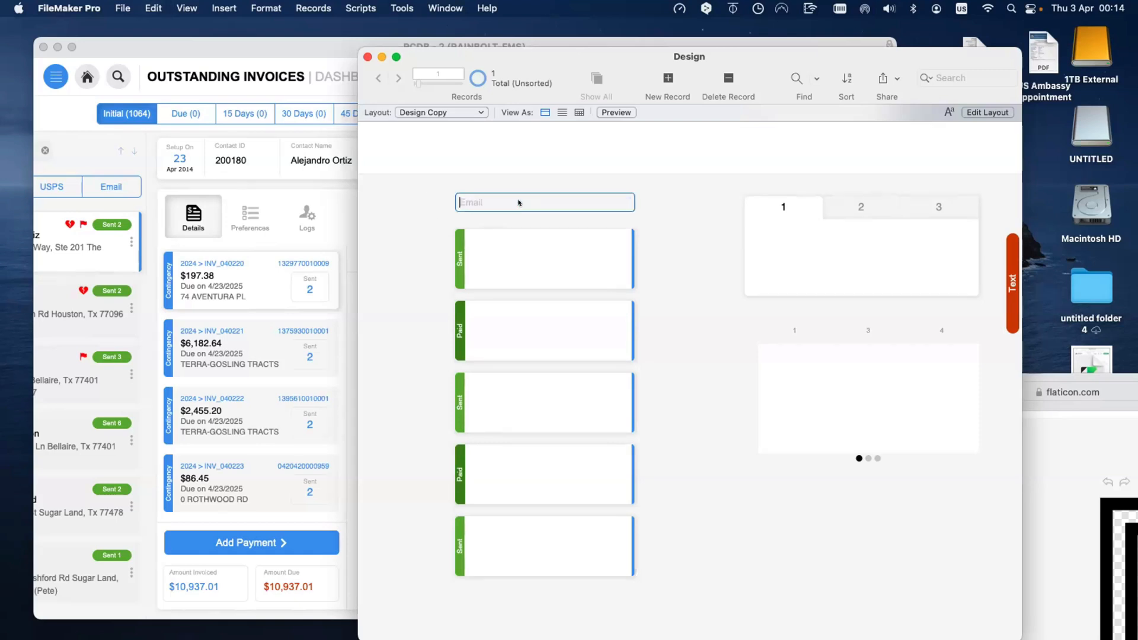
click(509, 214)
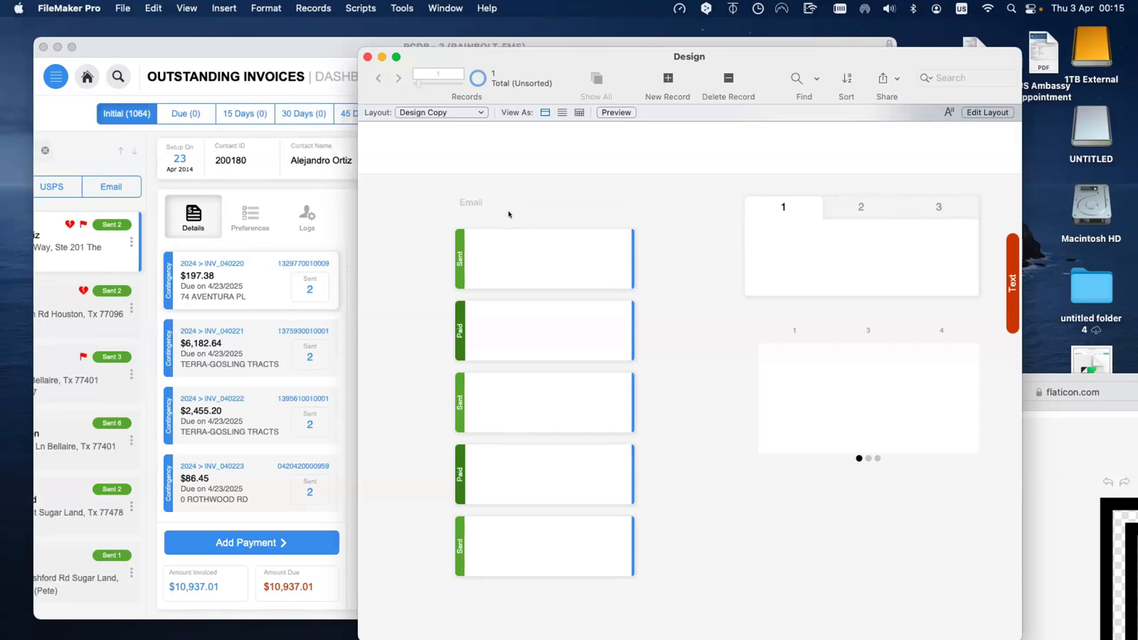
click(491, 198)
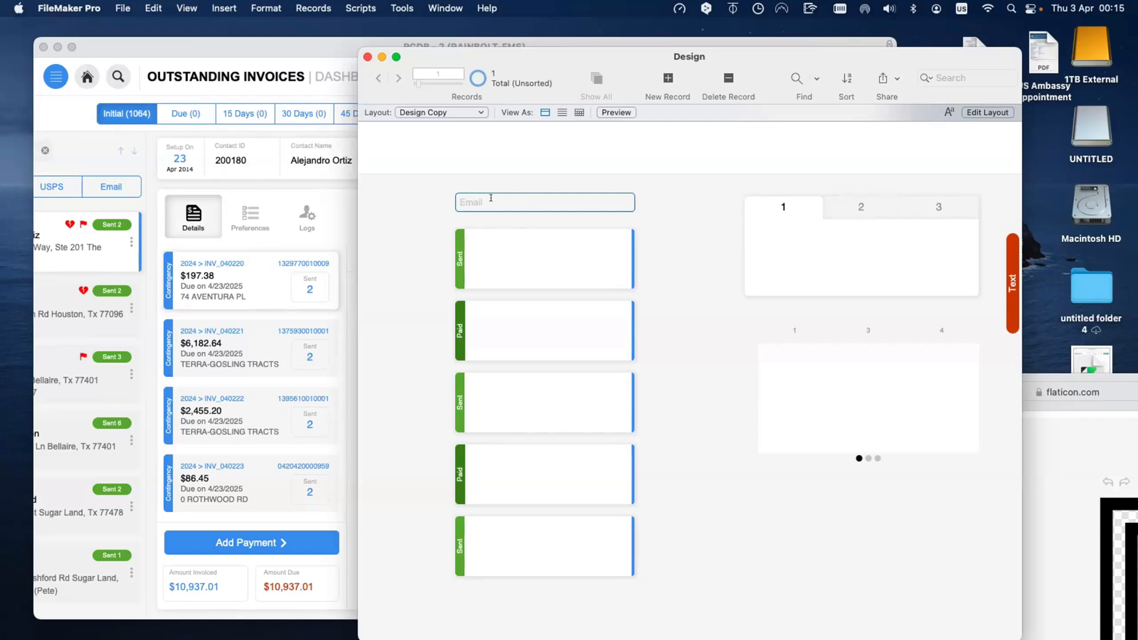
click(407, 200)
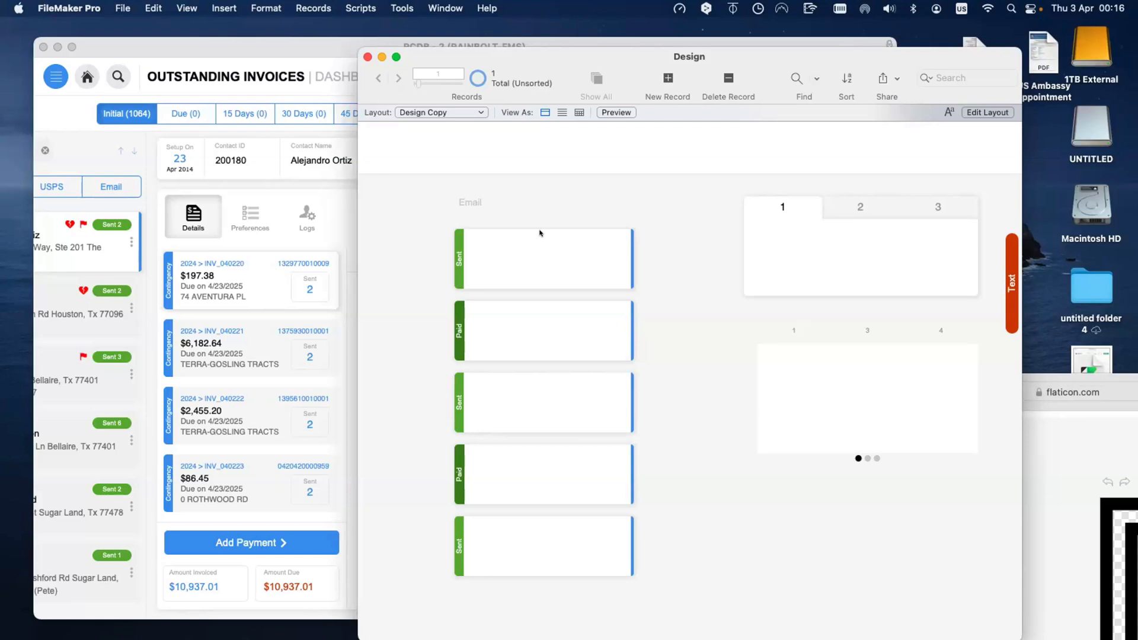
scroll(678, 253, right, 3)
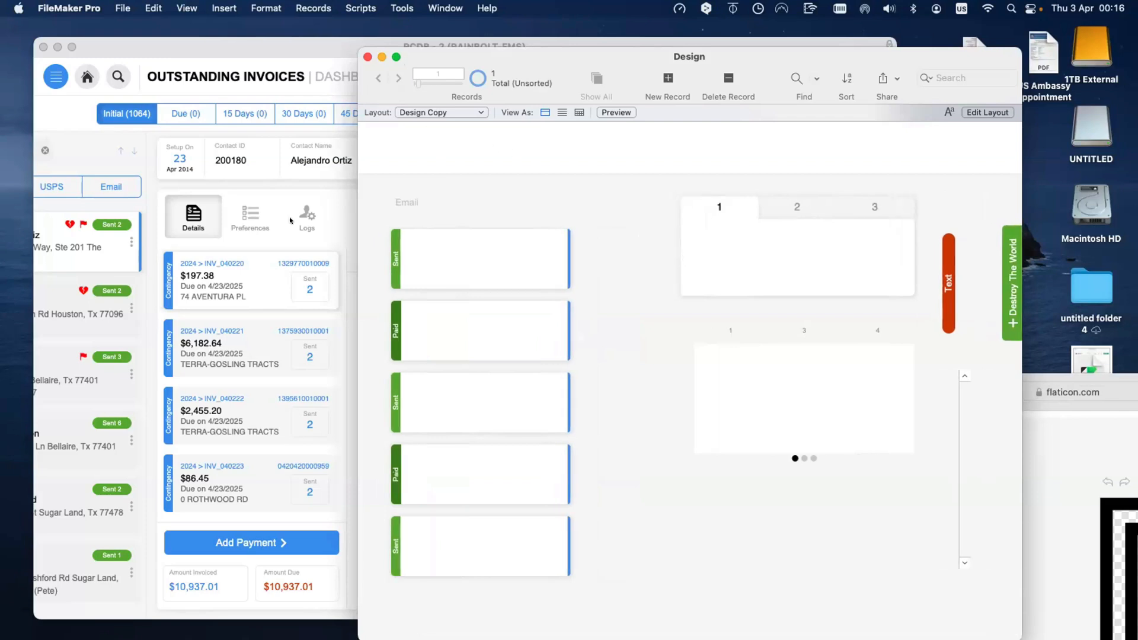
Step: Bring the RCDB invoice dashboard window back to the front and scroll through it
click(302, 180)
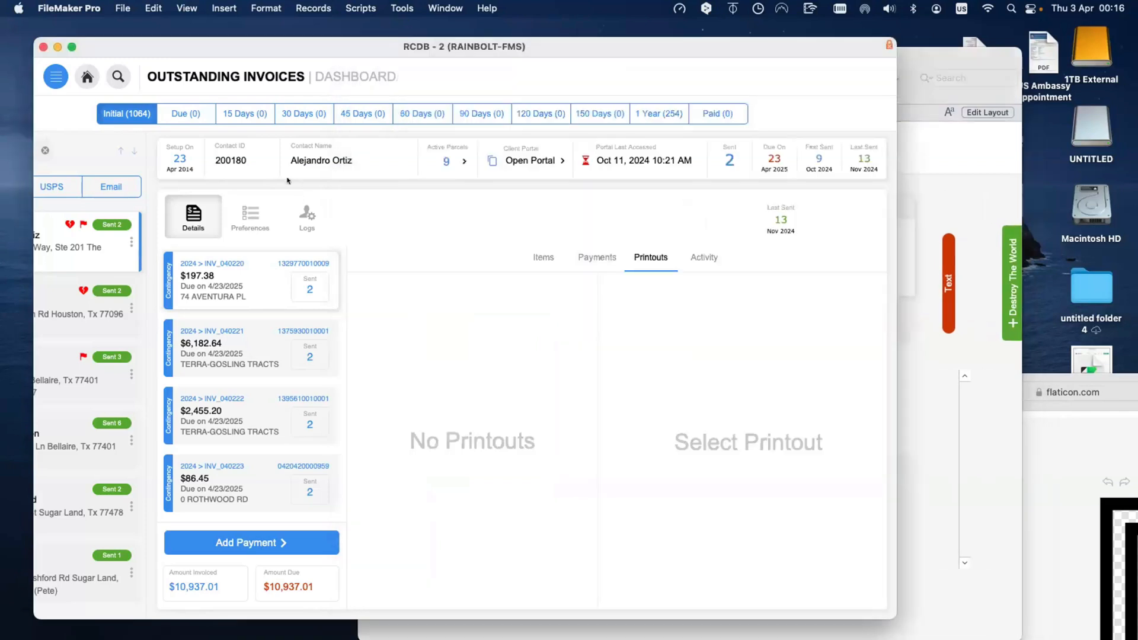
scroll(168, 301, down, 1)
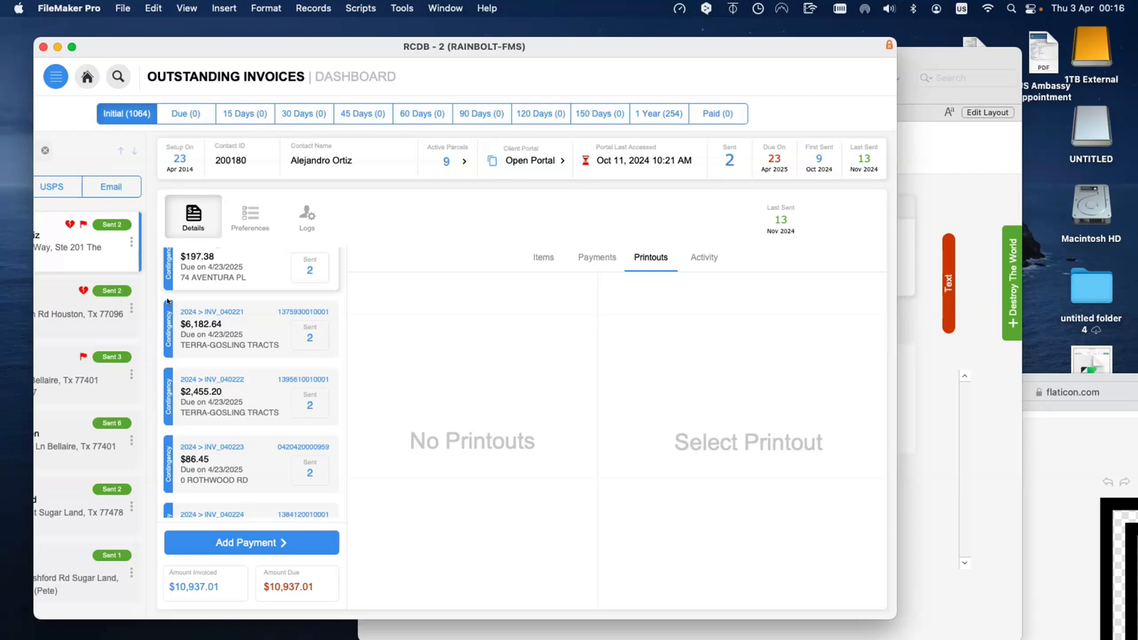
scroll(167, 301, up, 2)
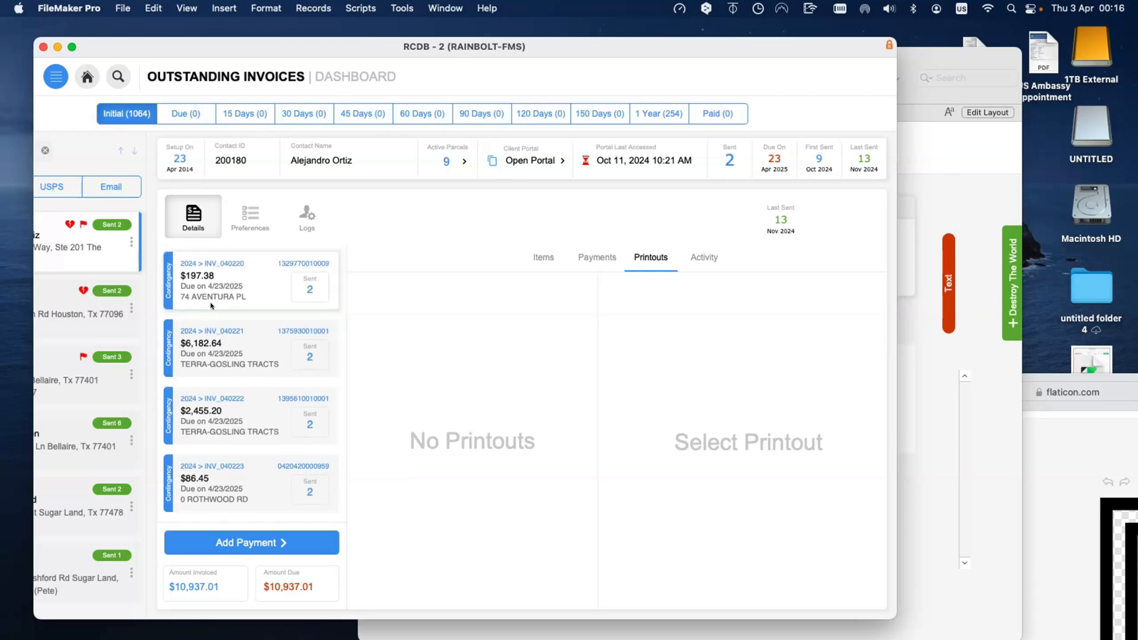